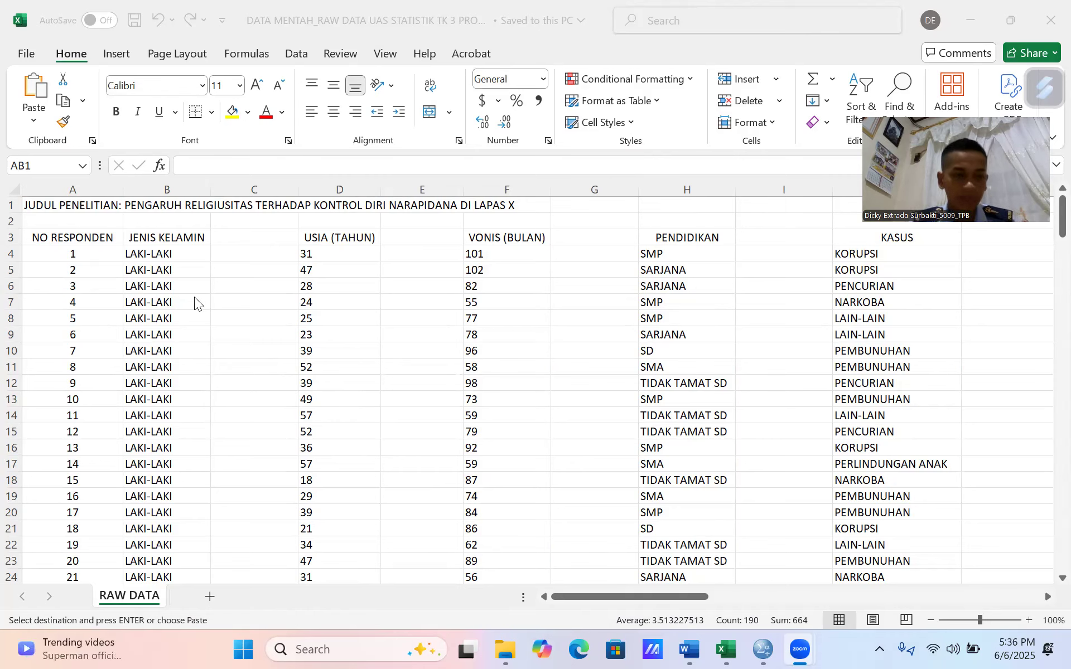
Look through the respondent rows of the RAW DATA sheet down to the last record and return to the header rows
scroll(194, 297, "down", 11)
scroll(194, 297, "down", 20)
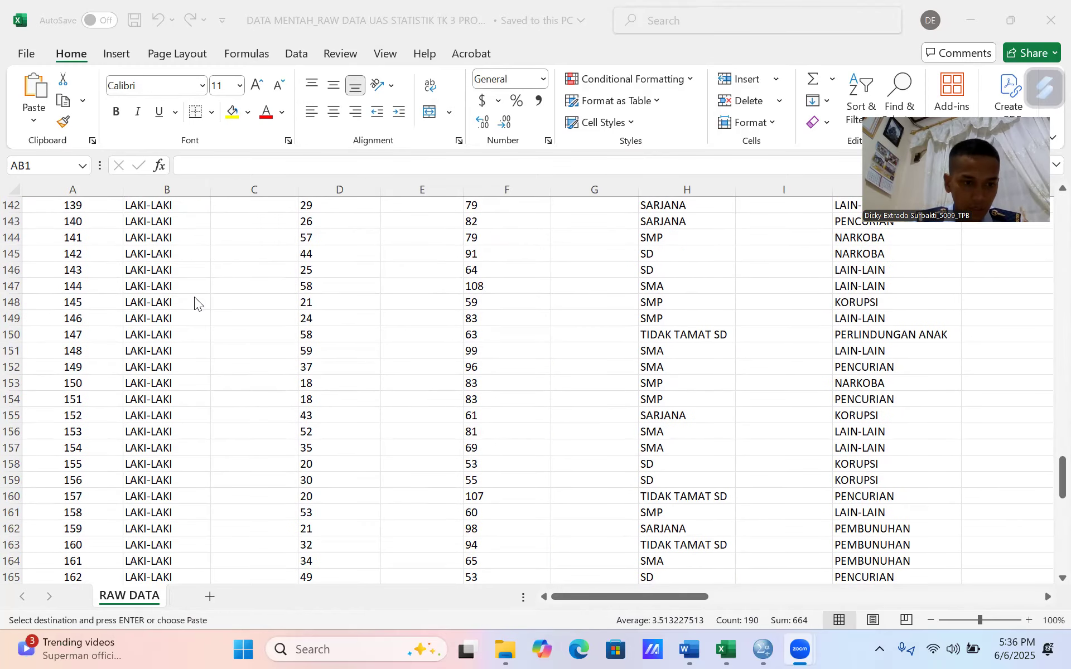
scroll(194, 296, "down", 16)
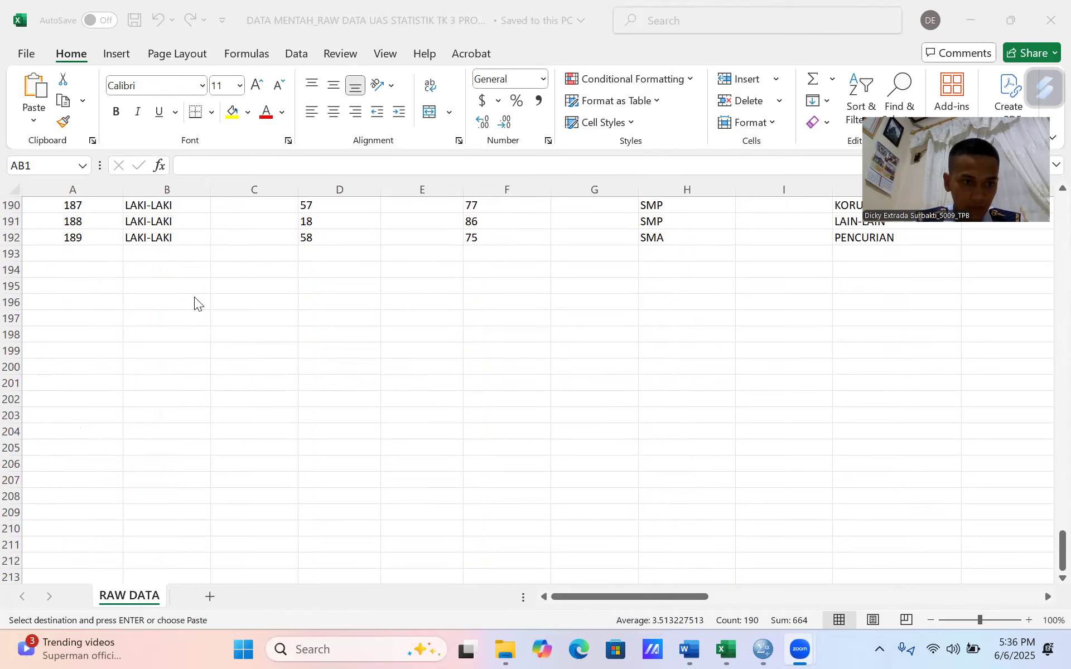
scroll(247, 281, "up", 20)
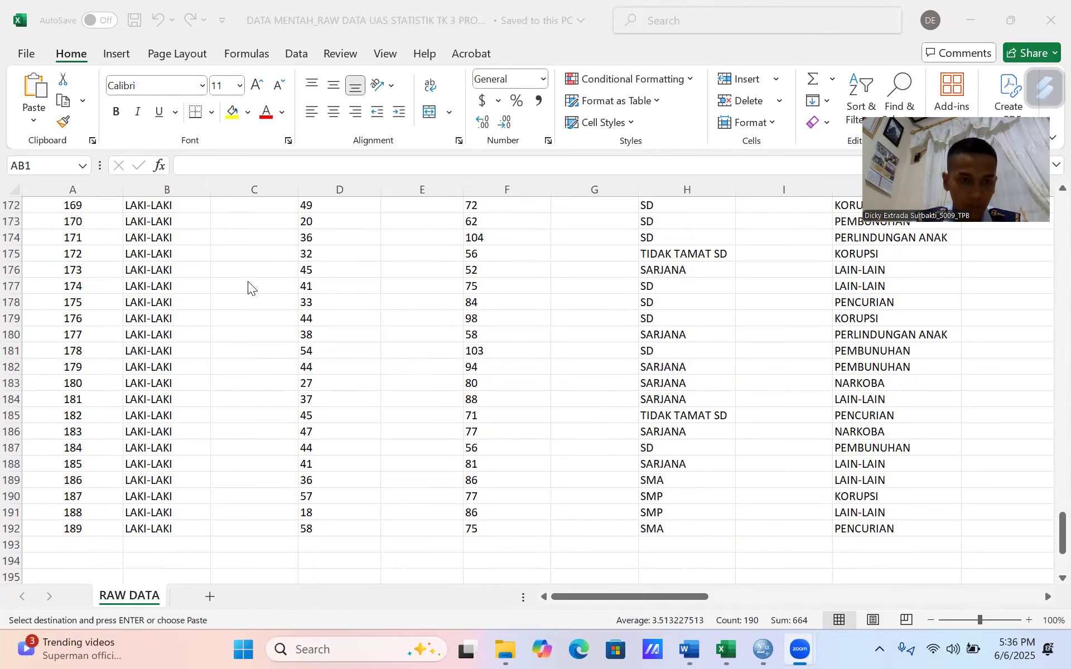
scroll(248, 281, "up", 20)
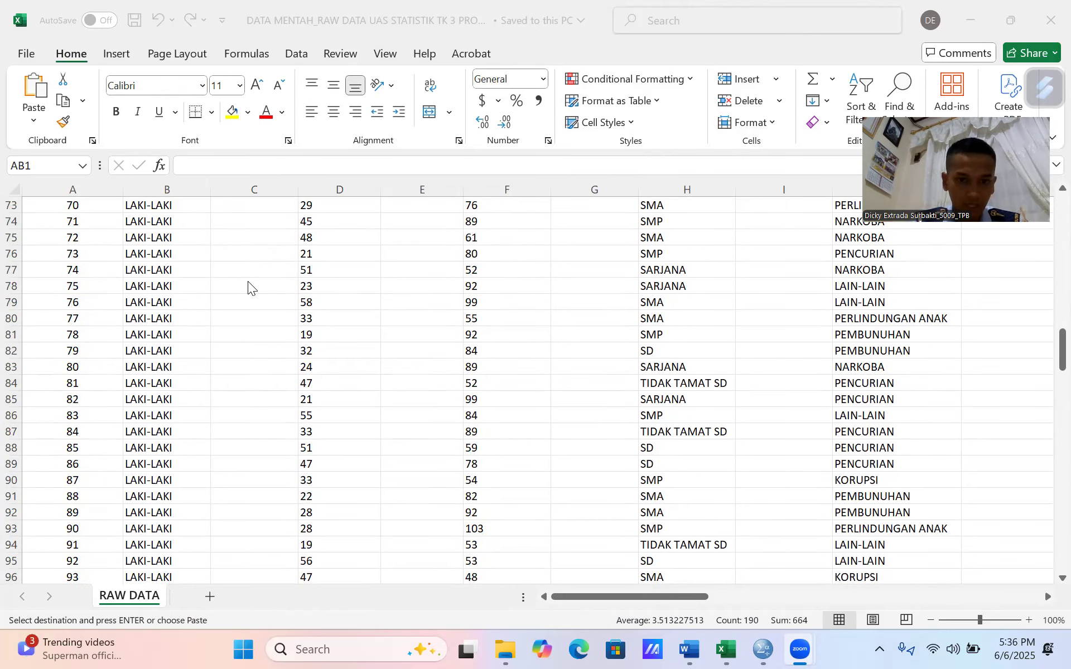
scroll(247, 281, "up", 2)
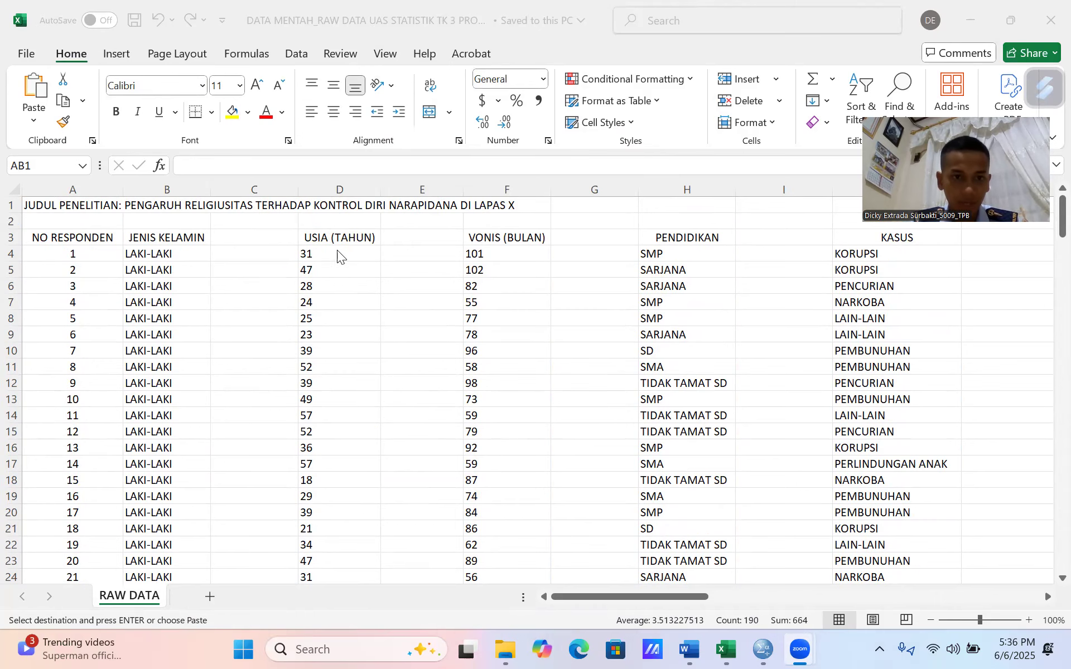
Examine the raw data columns from age and sentence through the X1–X15 and Y1–Y30 questionnaire items, returning to the first column
scroll(525, 248, "right", 3)
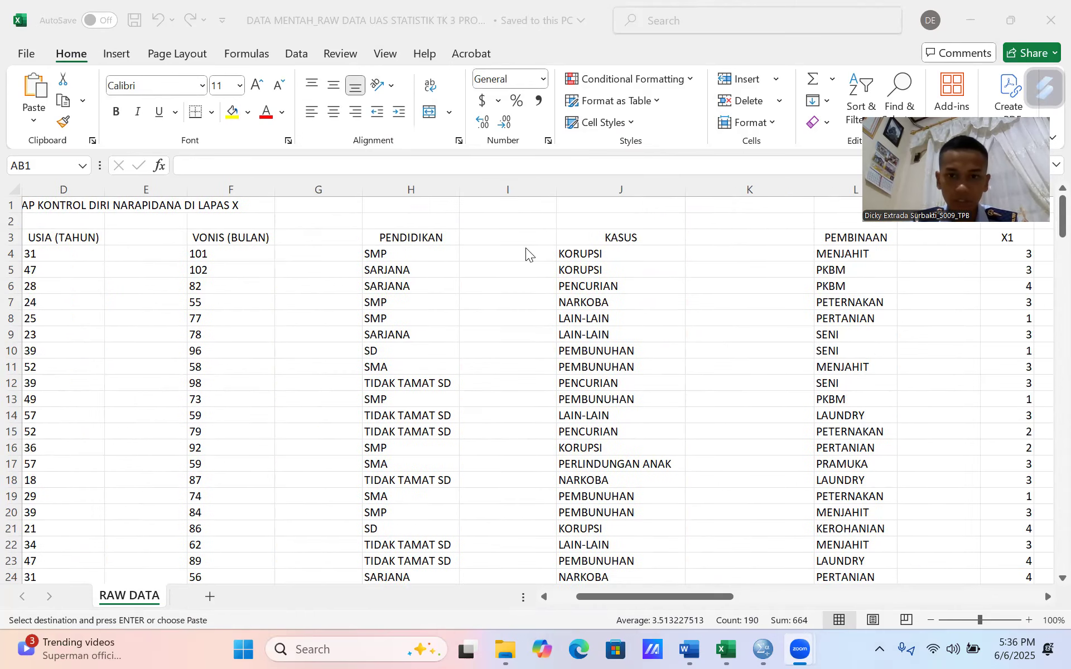
scroll(525, 248, "right", 3)
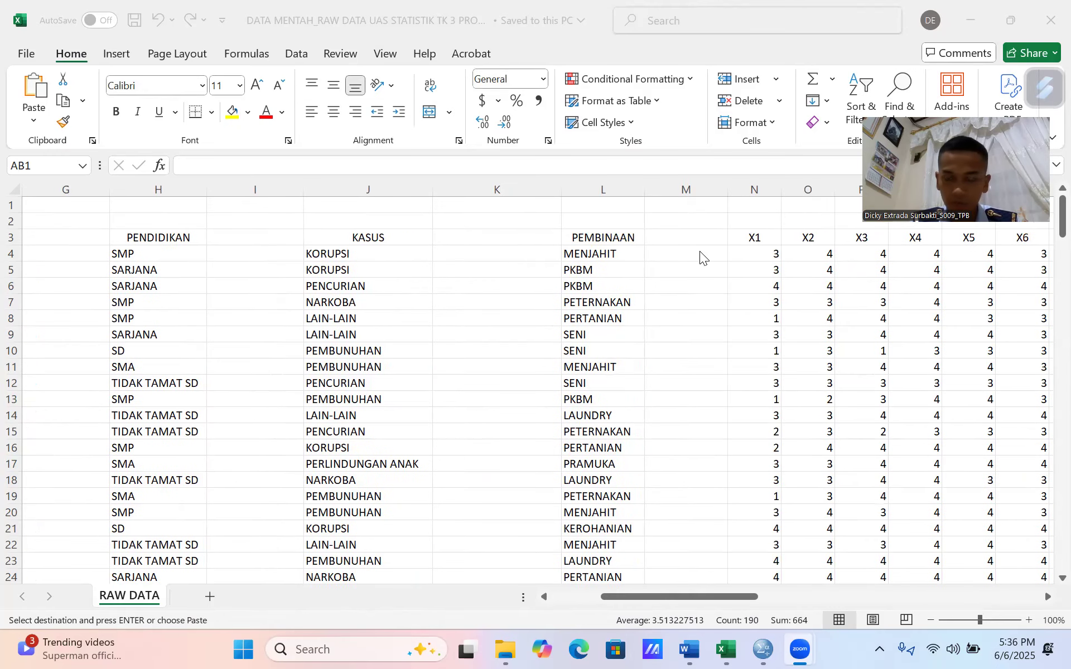
scroll(701, 255, "right", 3)
scroll(700, 255, "right", 3)
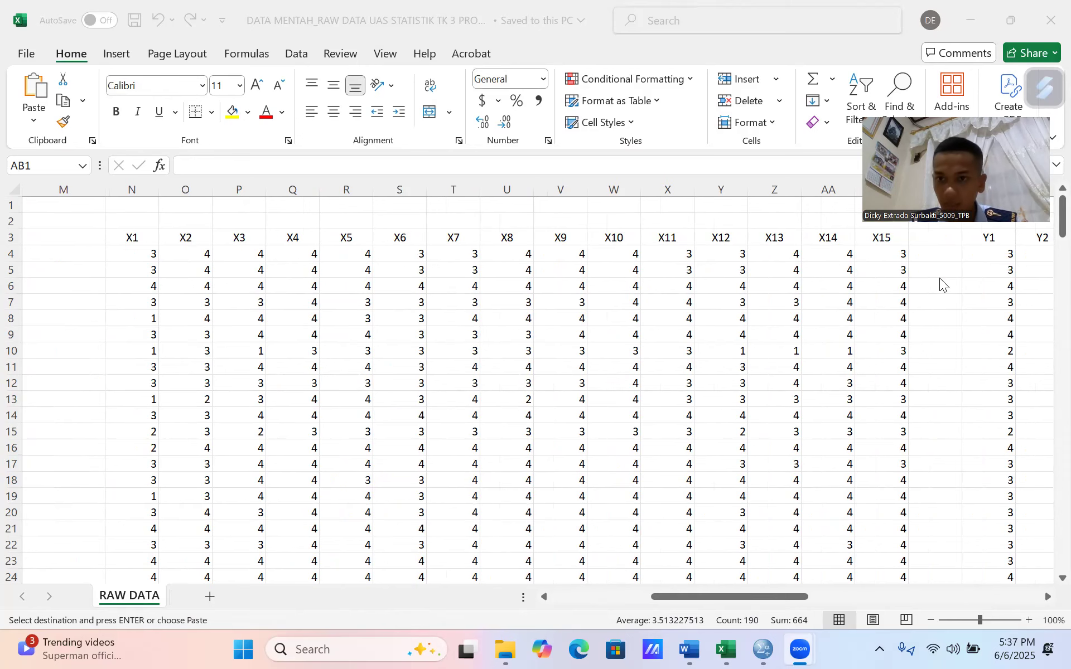
scroll(939, 278, "right", 3)
scroll(939, 278, "right", 6)
scroll(770, 472, "right", 20)
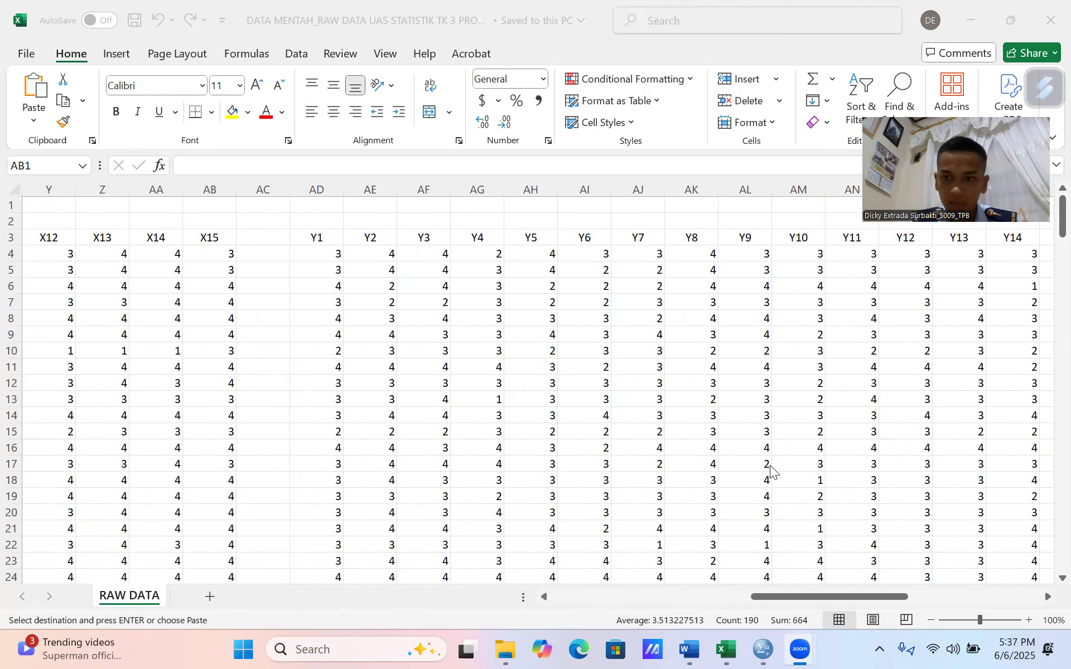
scroll(771, 471, "right", 3)
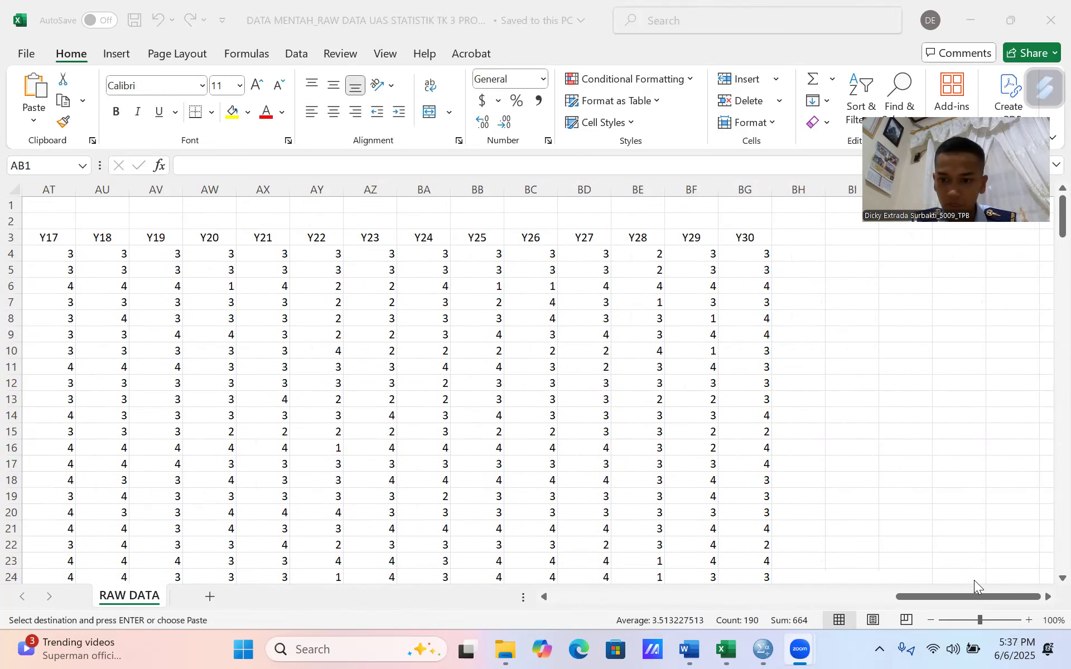
left_click(941, 597)
left_click_drag(913, 596, 547, 580)
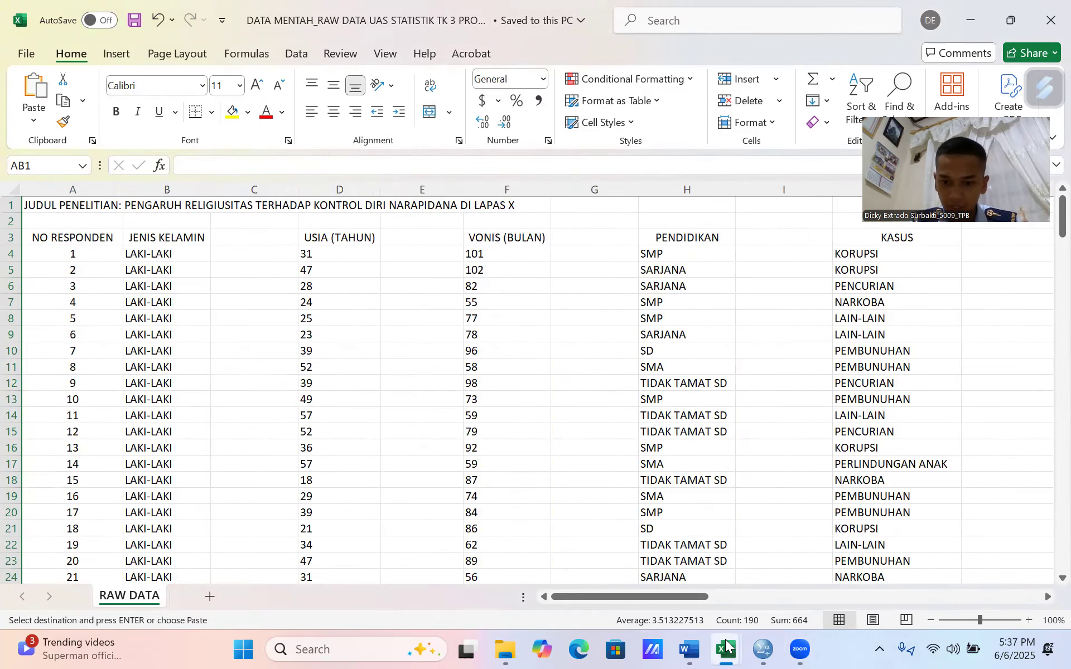
Switch to the DATA JADI workbook and show the start of its CODING table
mouse_move(724, 646)
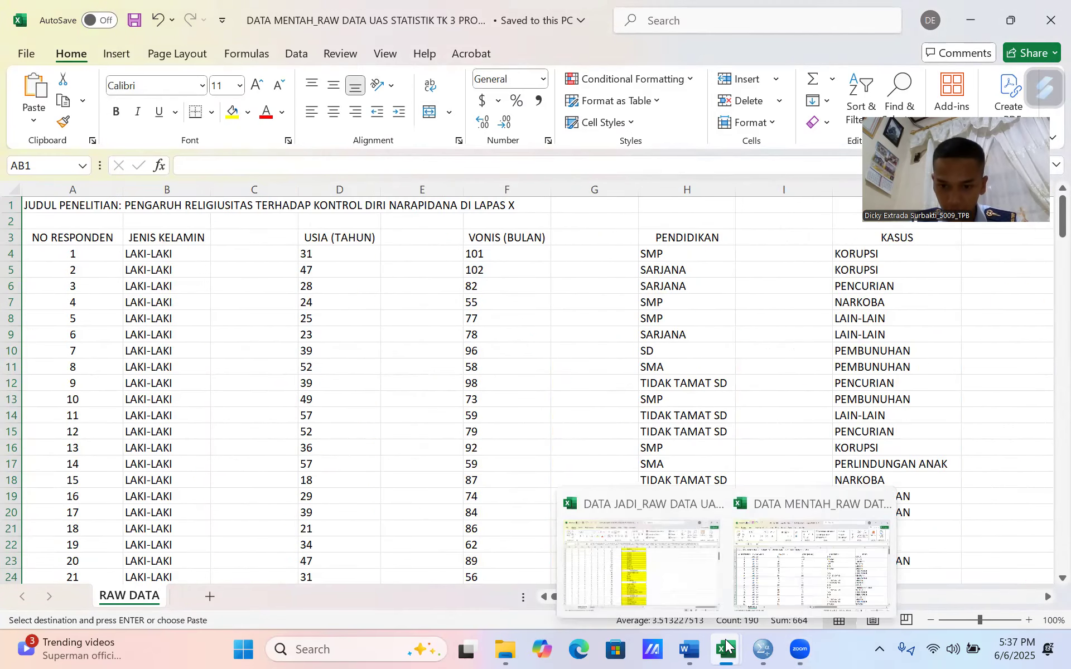
left_click(670, 570)
scroll(647, 311, "up", 2)
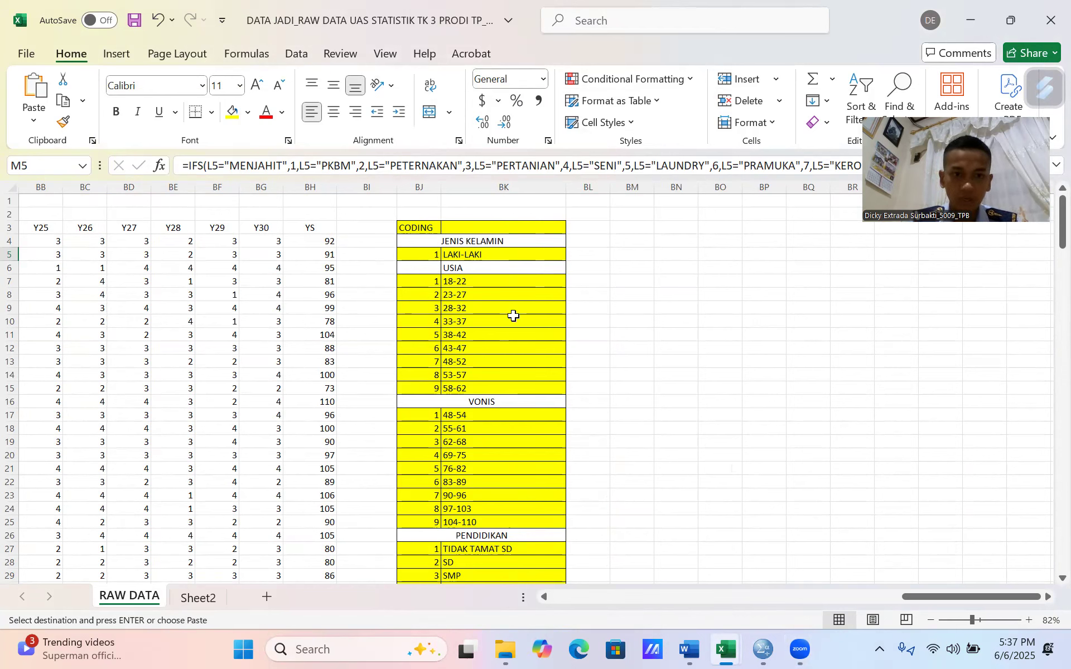
Examine the numeric codes beside the respondents' gender, age, sentence, education, case and PEMBINAAN columns
scroll(355, 449, "left", 10)
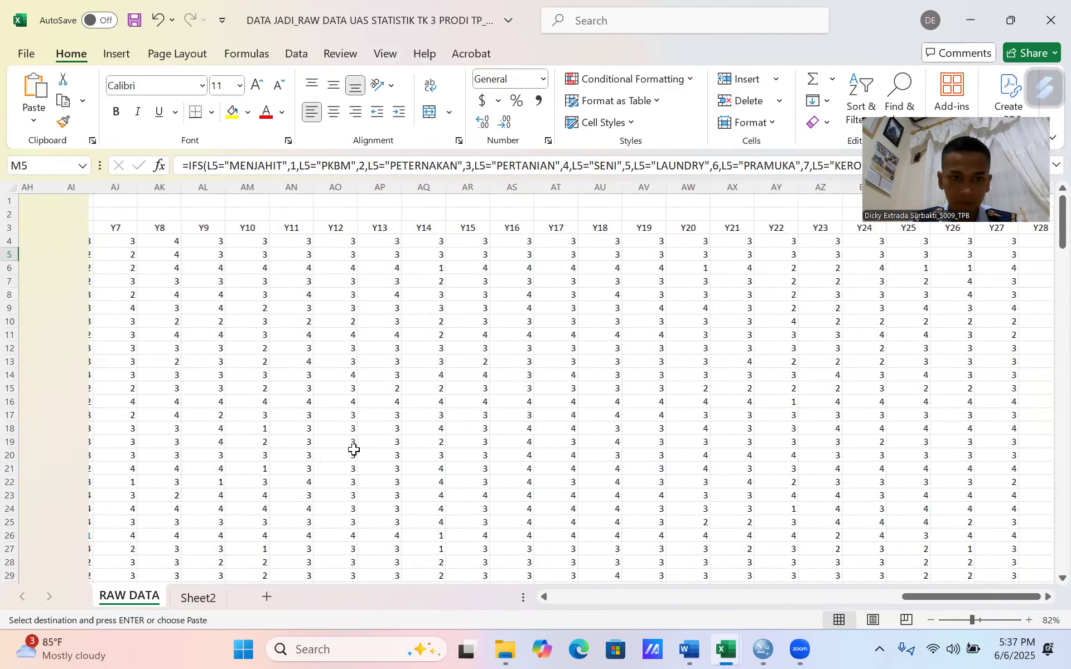
scroll(354, 448, "left", 3)
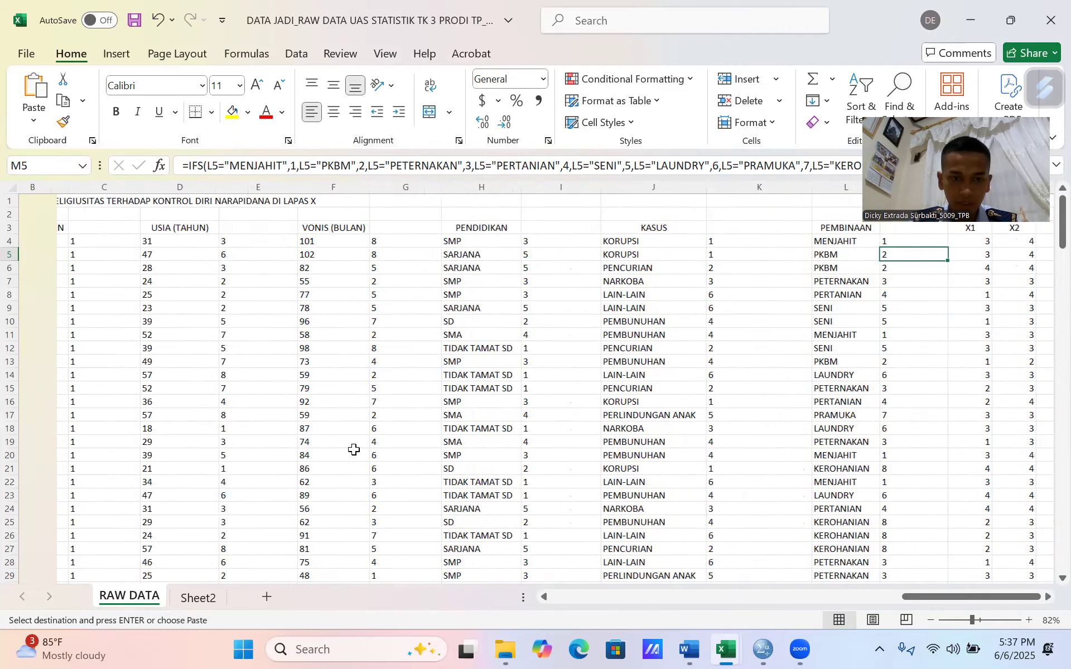
scroll(461, 311, "left", 2)
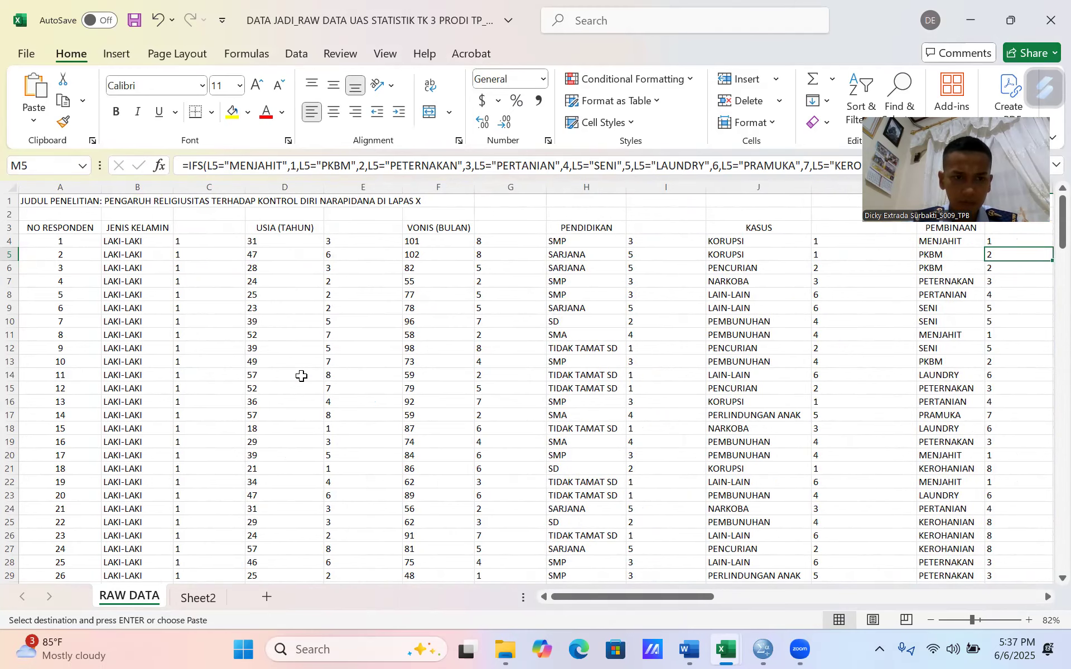
scroll(301, 376, "down", 1)
scroll(301, 376, "down", 4)
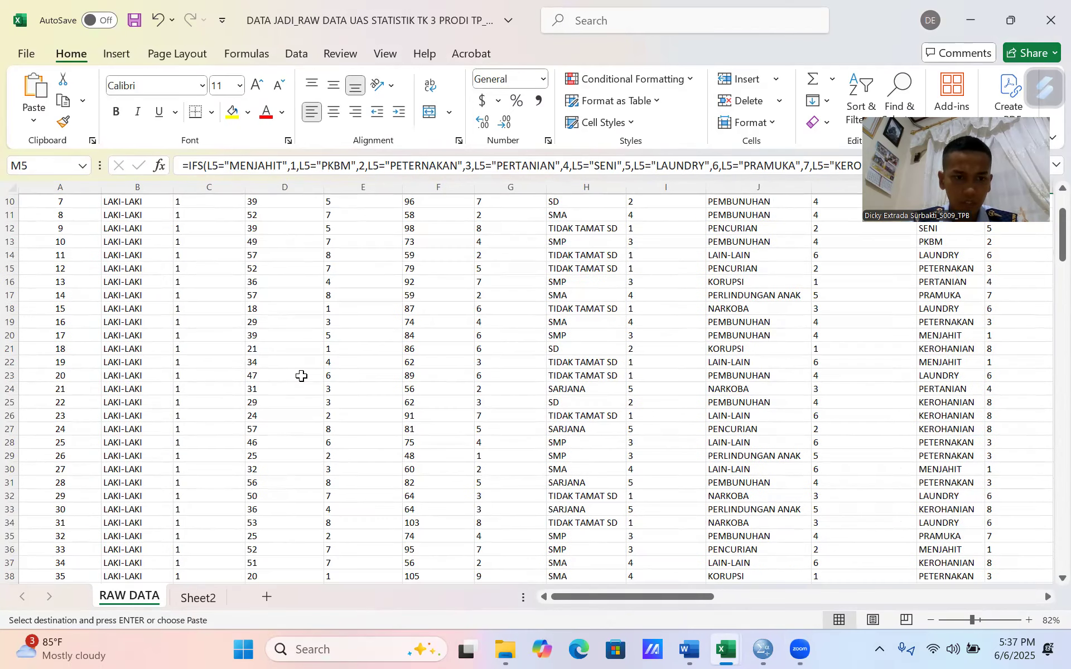
scroll(301, 376, "up", 6)
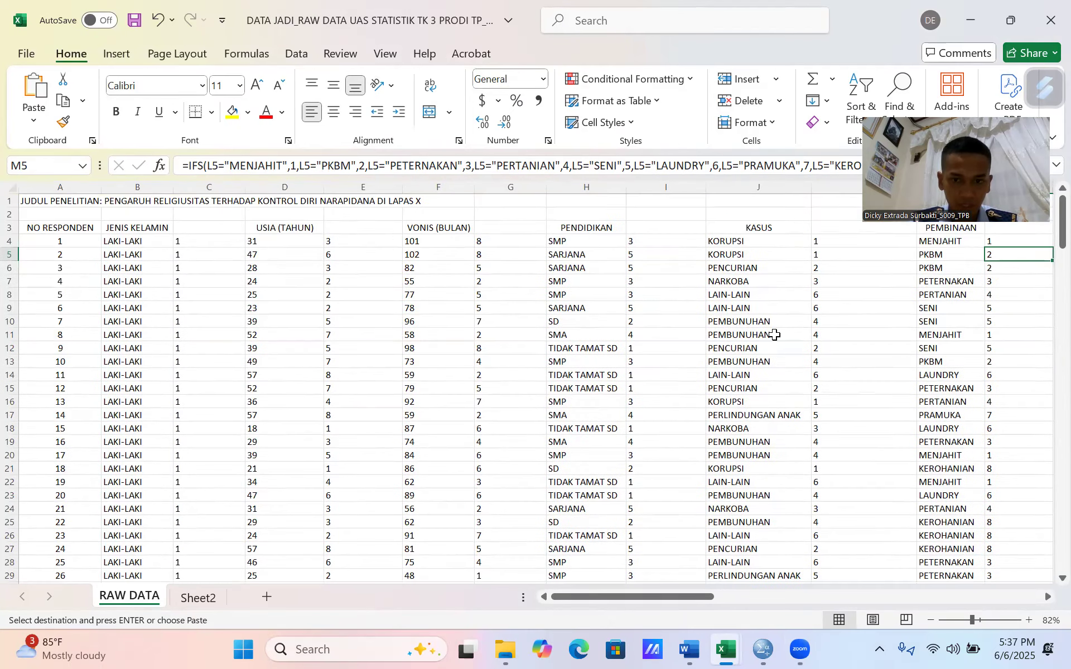
Look across the Y item scores and YS totals to the gender and age categories in the CODING table
scroll(774, 334, "right", 10)
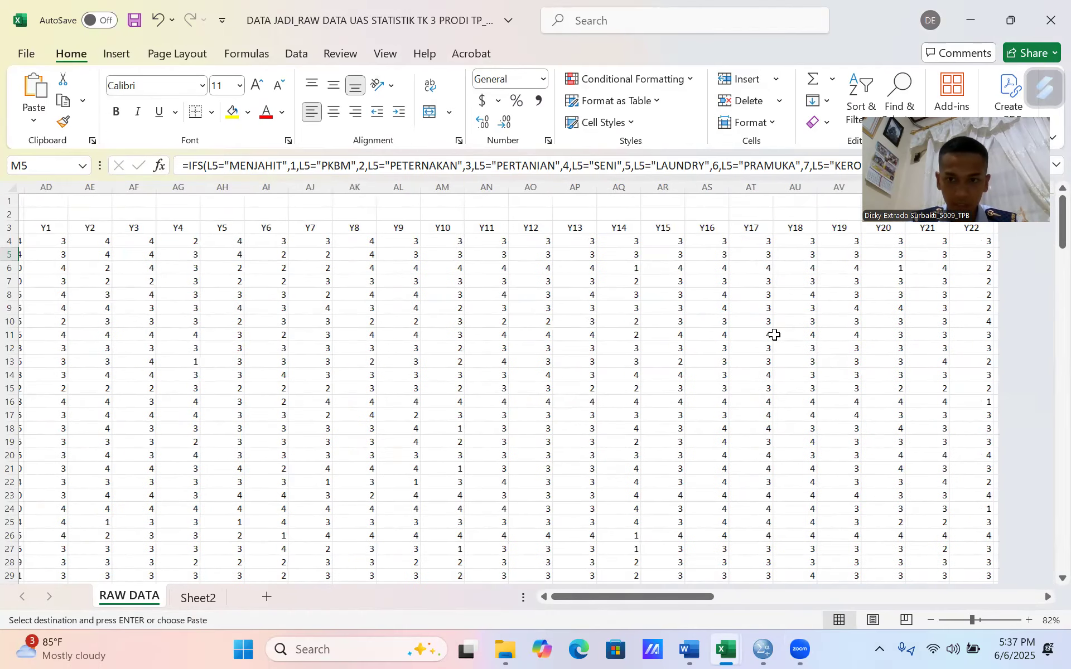
scroll(774, 334, "right", 6)
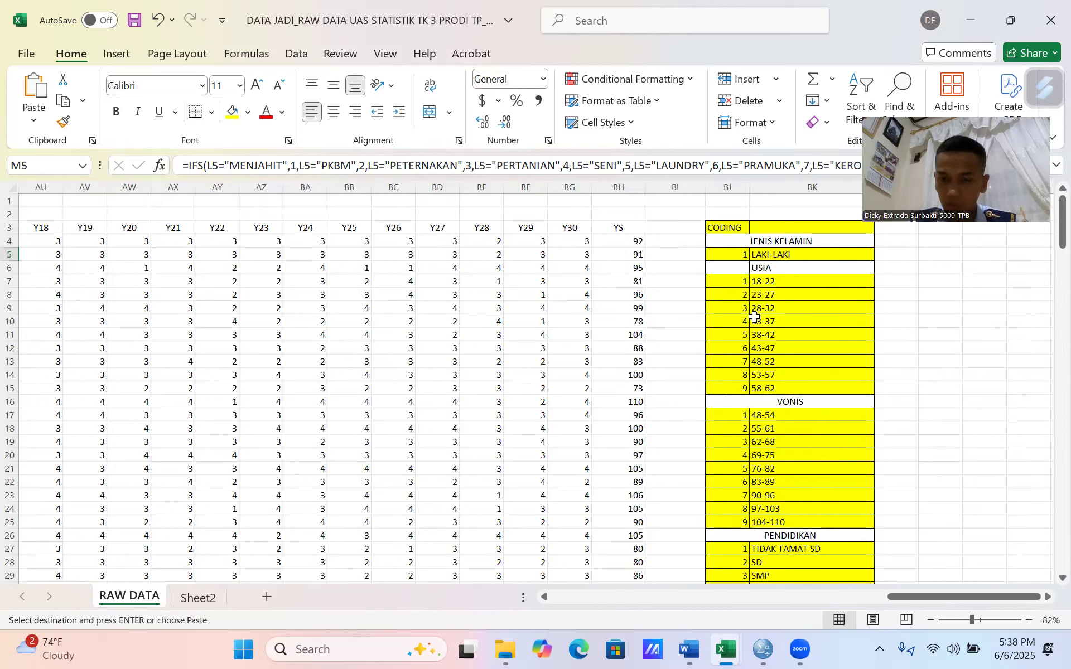
scroll(877, 419, "down", 2)
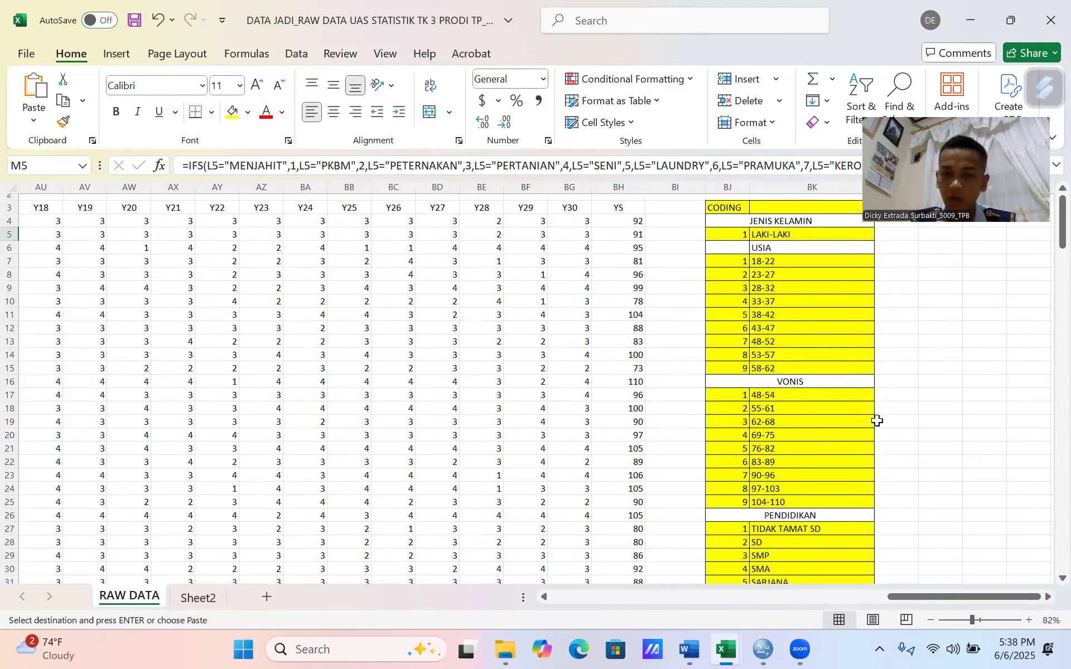
Compare the coded values beside the age, sentence, education, case and PEMBINAAN entries with the coding scheme
scroll(265, 380, "left", 5)
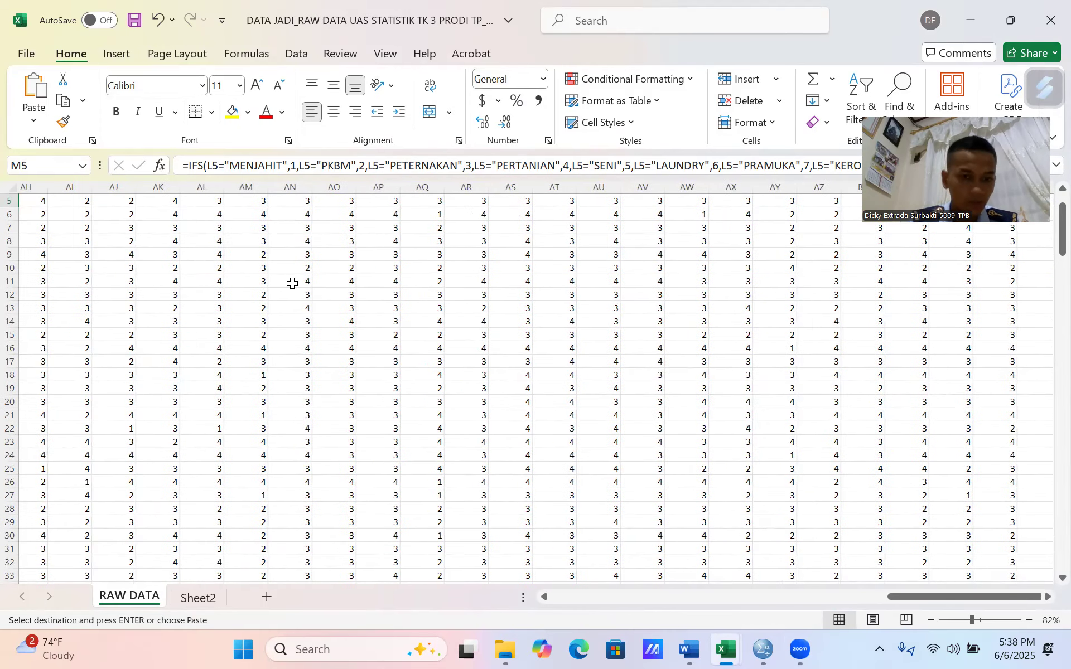
scroll(194, 341, "left", 3)
scroll(194, 341, "left", 6)
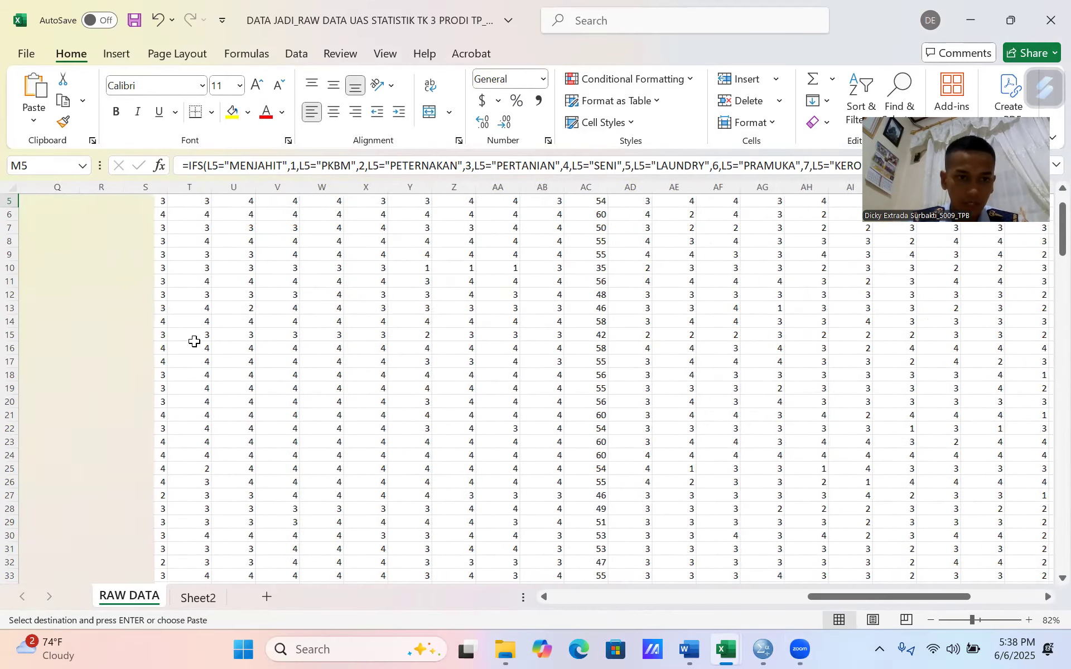
scroll(194, 341, "left", 3)
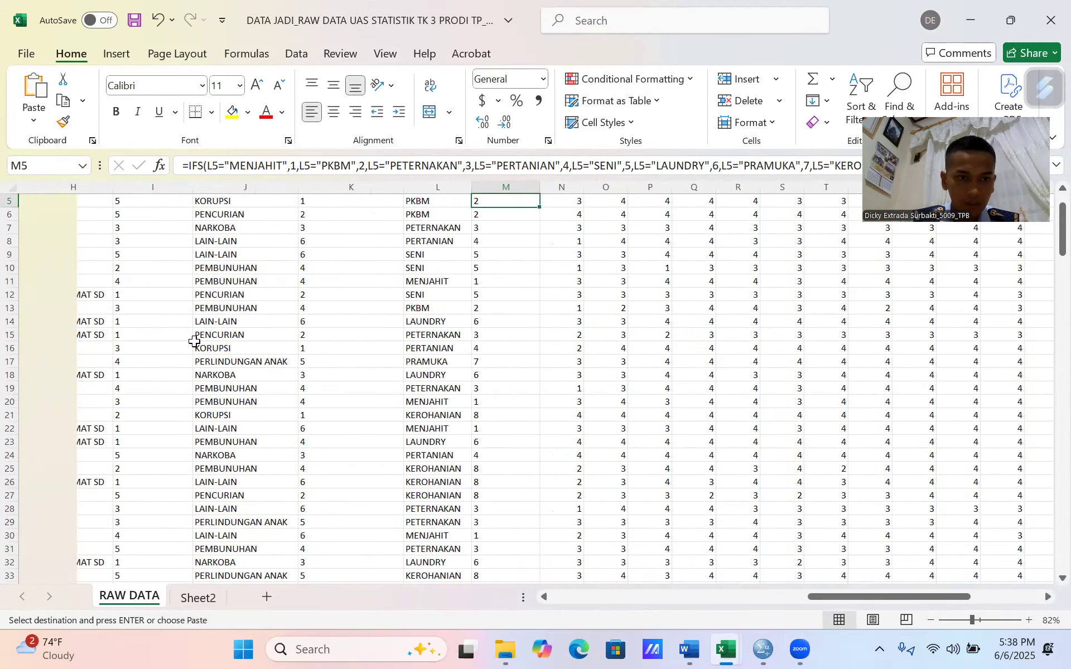
scroll(194, 341, "left", 2)
scroll(194, 342, "left", 1)
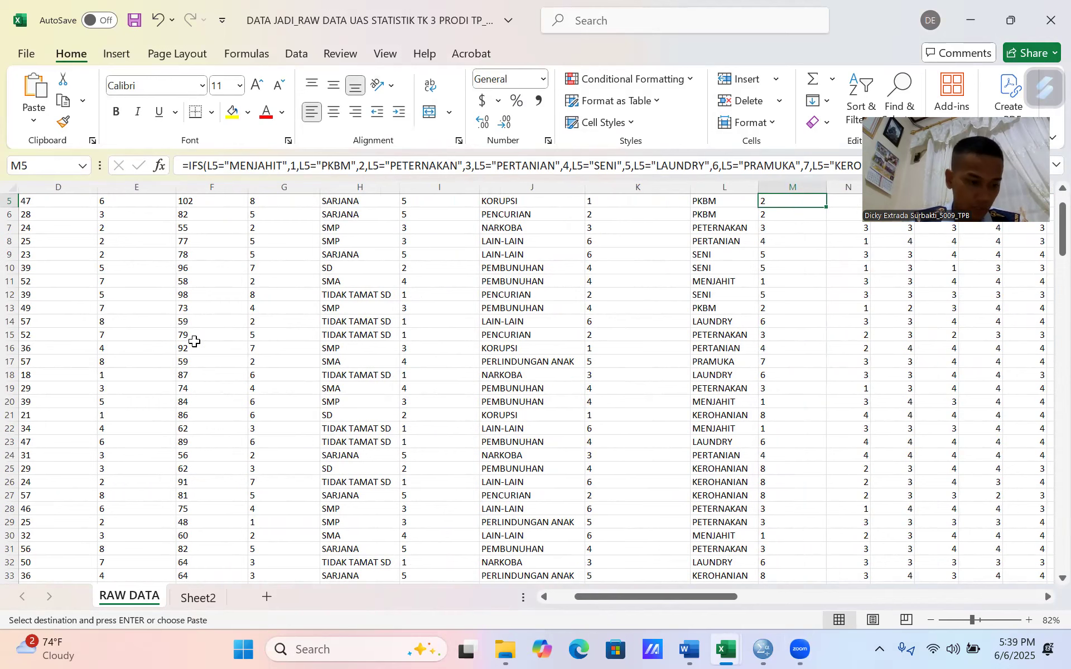
scroll(235, 430, "down", 1)
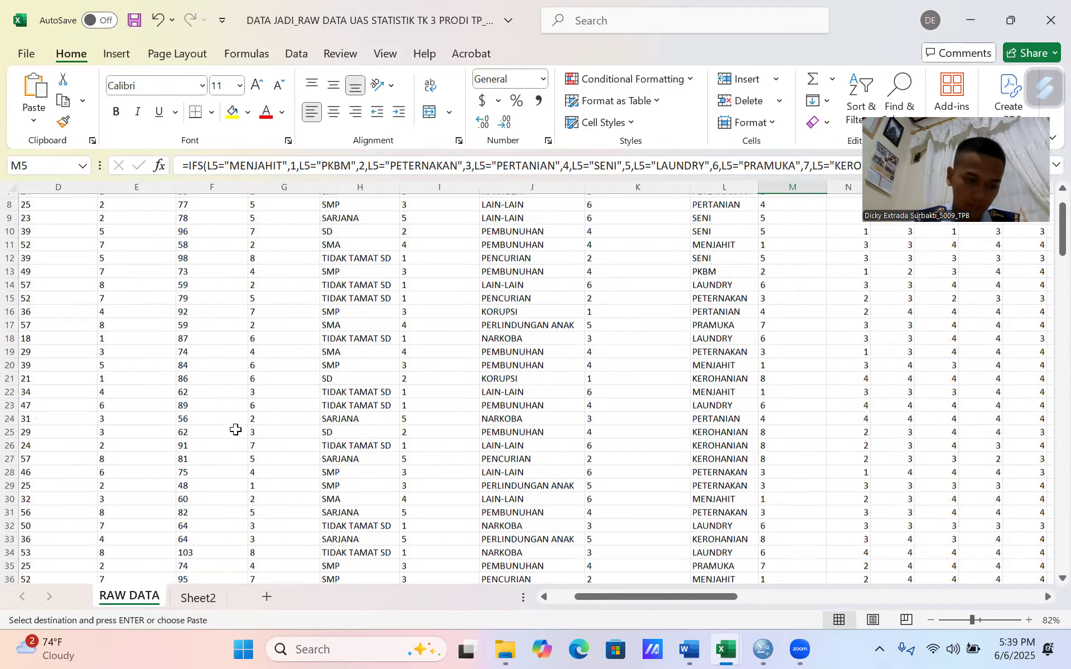
Examine the CODING table's categories for VONIS, PENDIDIKAN, KASUS and PEMBINAAN down to its last entry
scroll(746, 415, "right", 6)
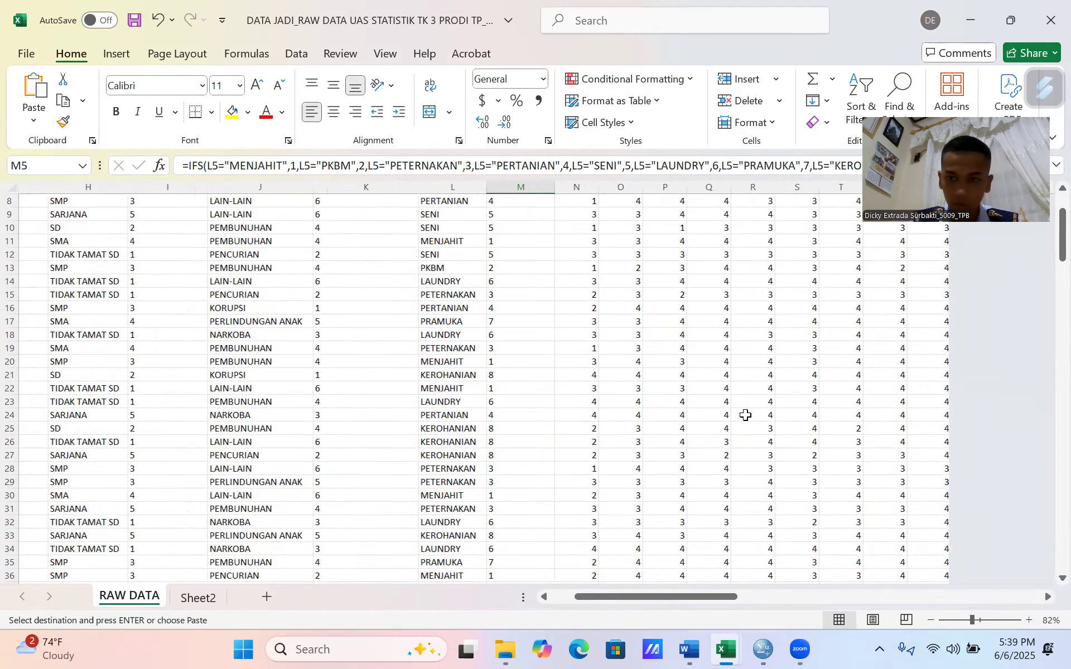
scroll(746, 416, "right", 5)
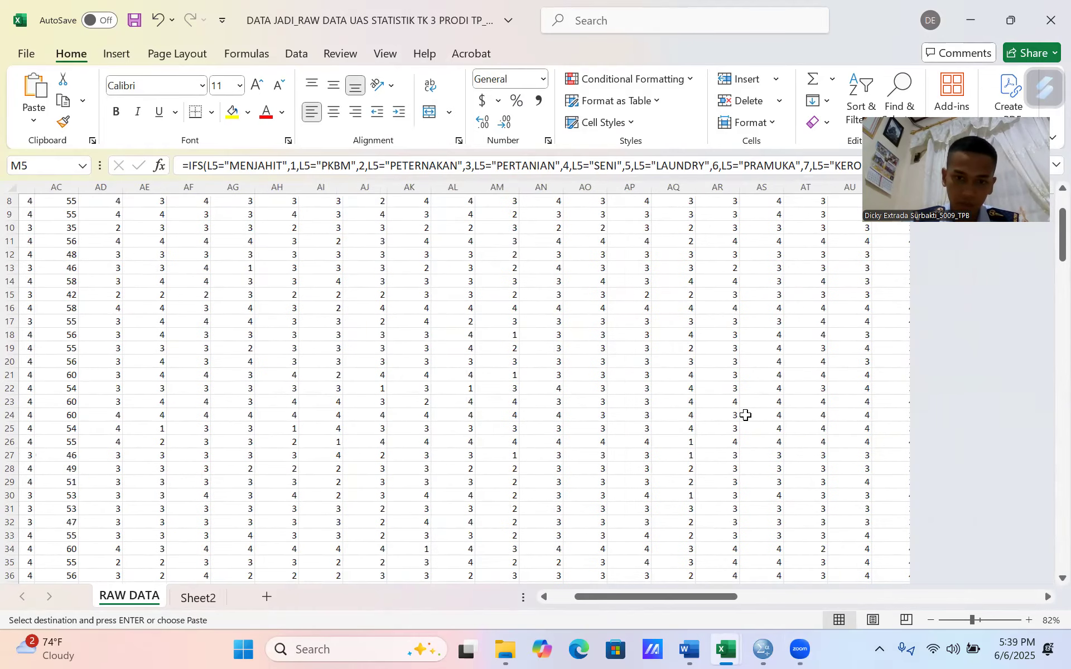
scroll(746, 415, "right", 2)
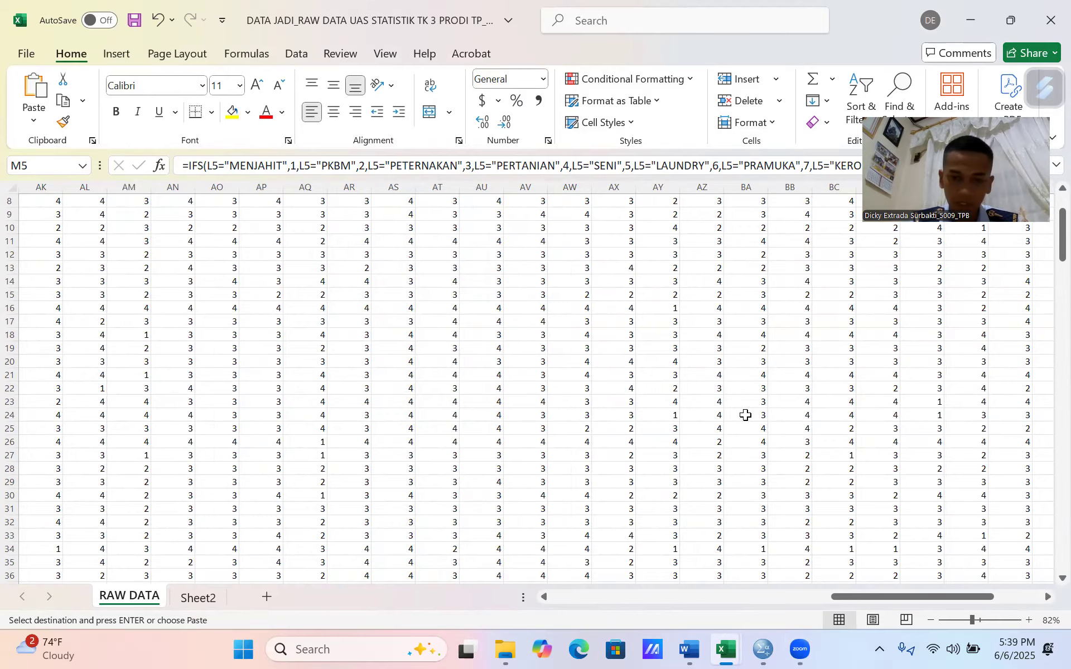
scroll(746, 415, "right", 4)
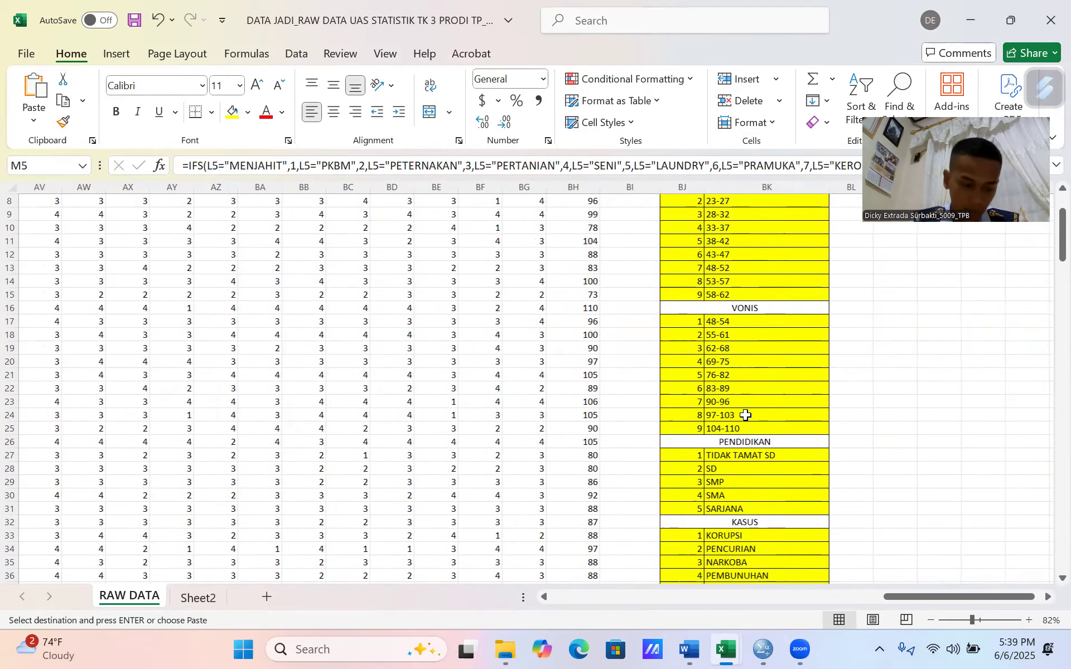
scroll(746, 415, "left", 1)
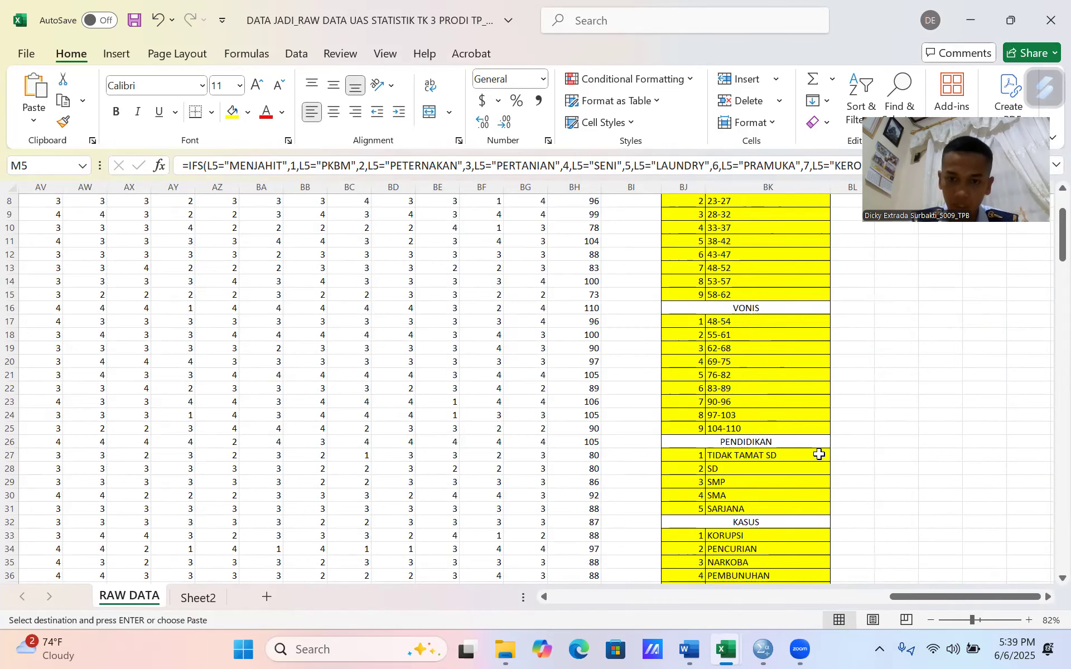
scroll(817, 452, "down", 2)
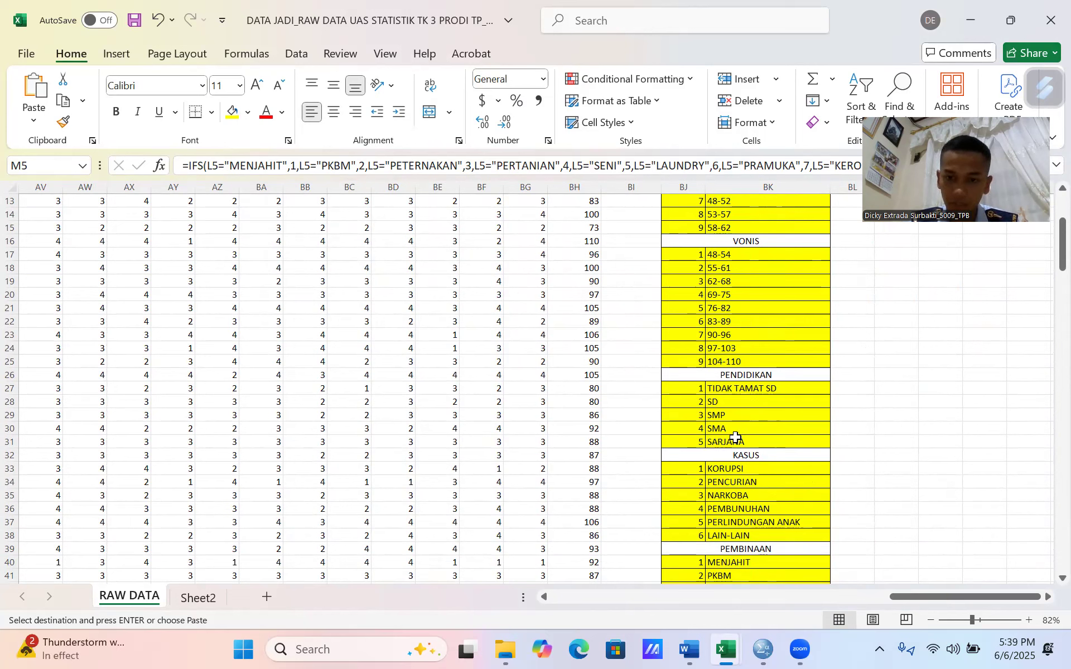
scroll(798, 443, "down", 1)
scroll(811, 435, "down", 2)
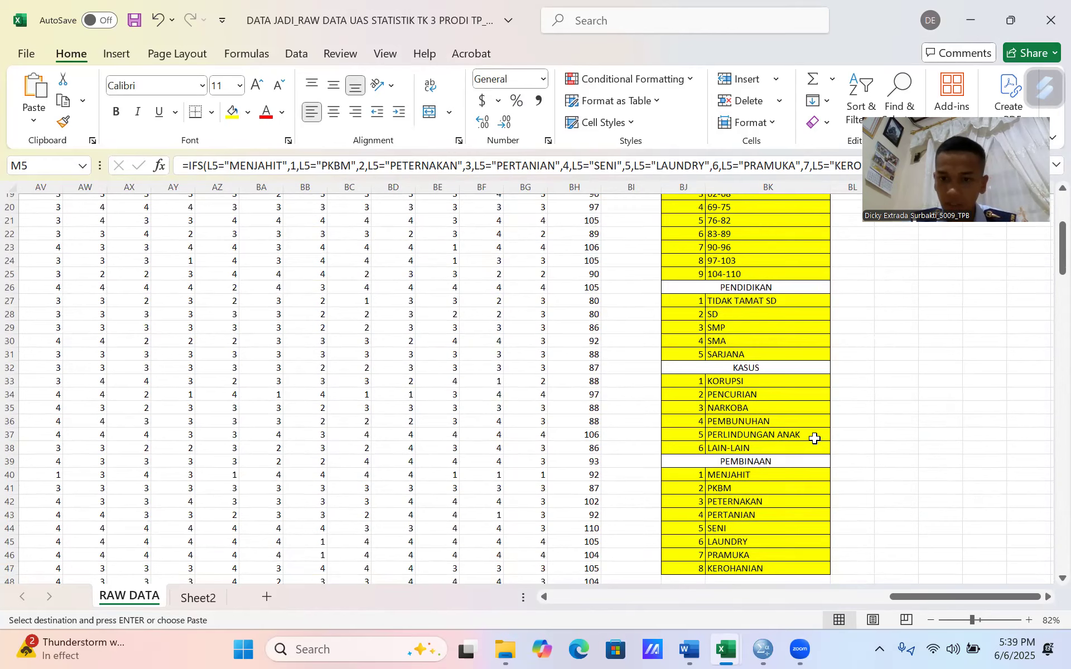
scroll(814, 439, "down", 1)
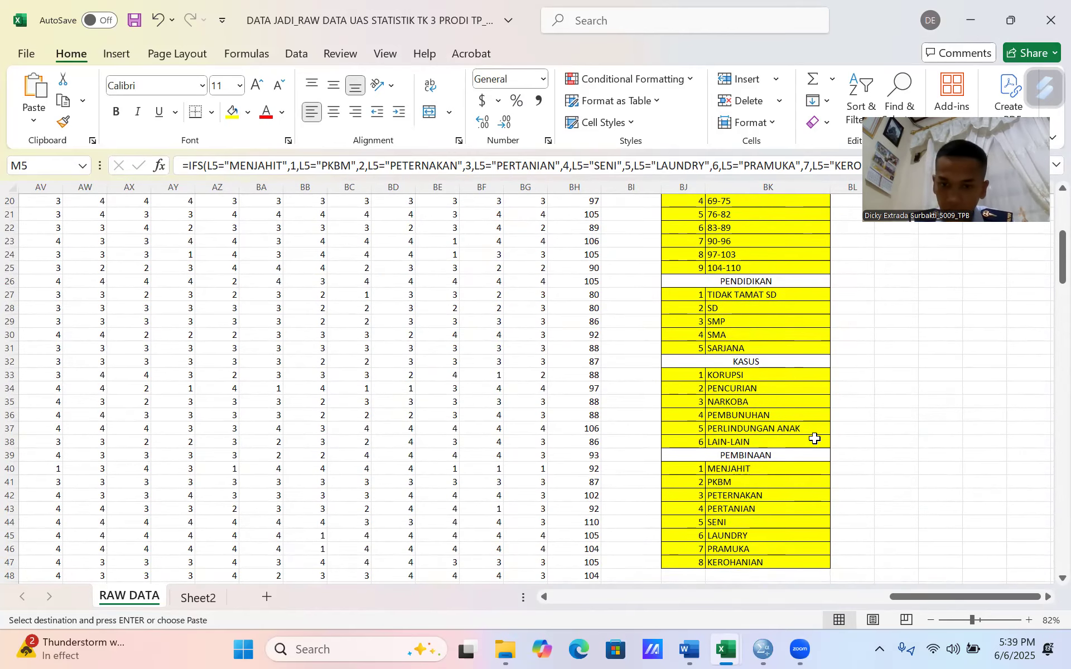
scroll(830, 478, "down", 1)
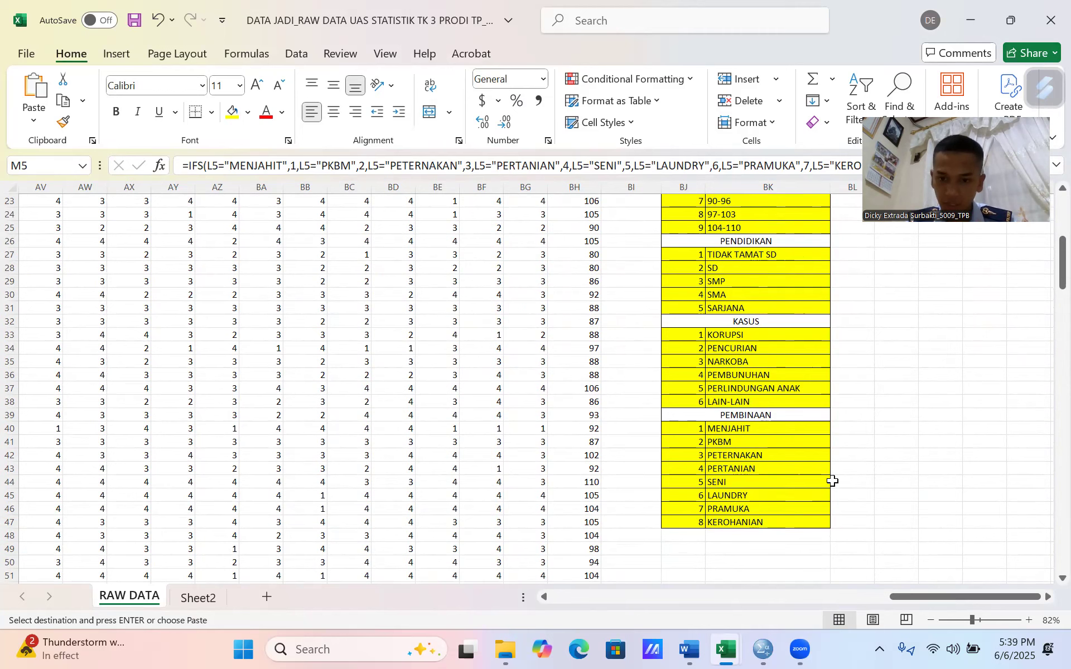
Return to the first respondents of the coded data and switch to the DATA MENTAH workbook
scroll(739, 508, "left", 10)
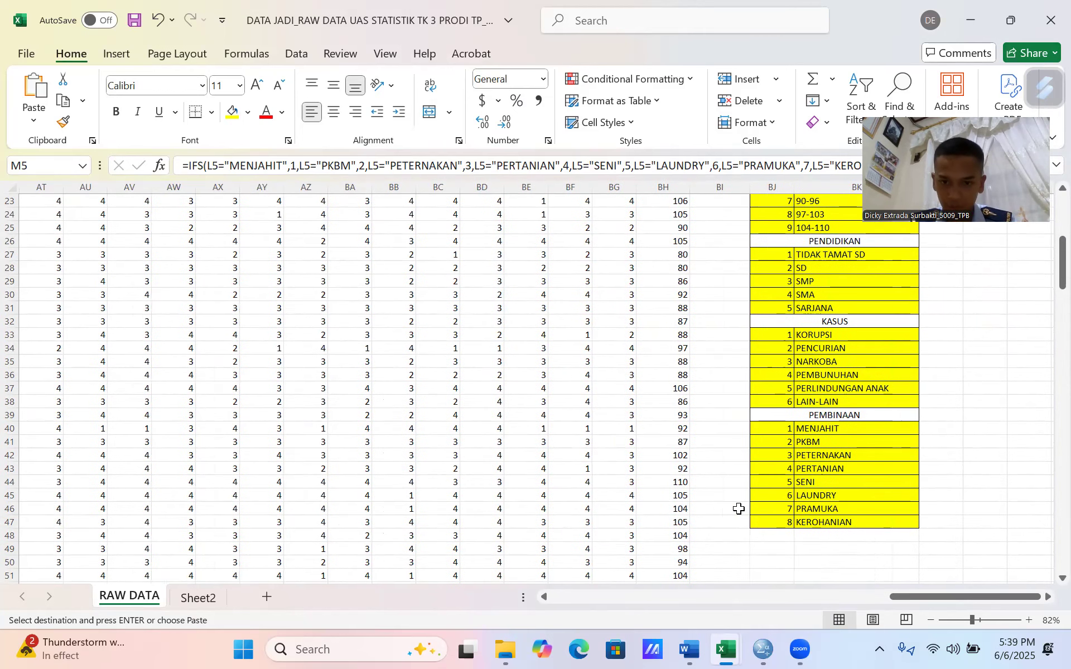
scroll(739, 509, "left", 5)
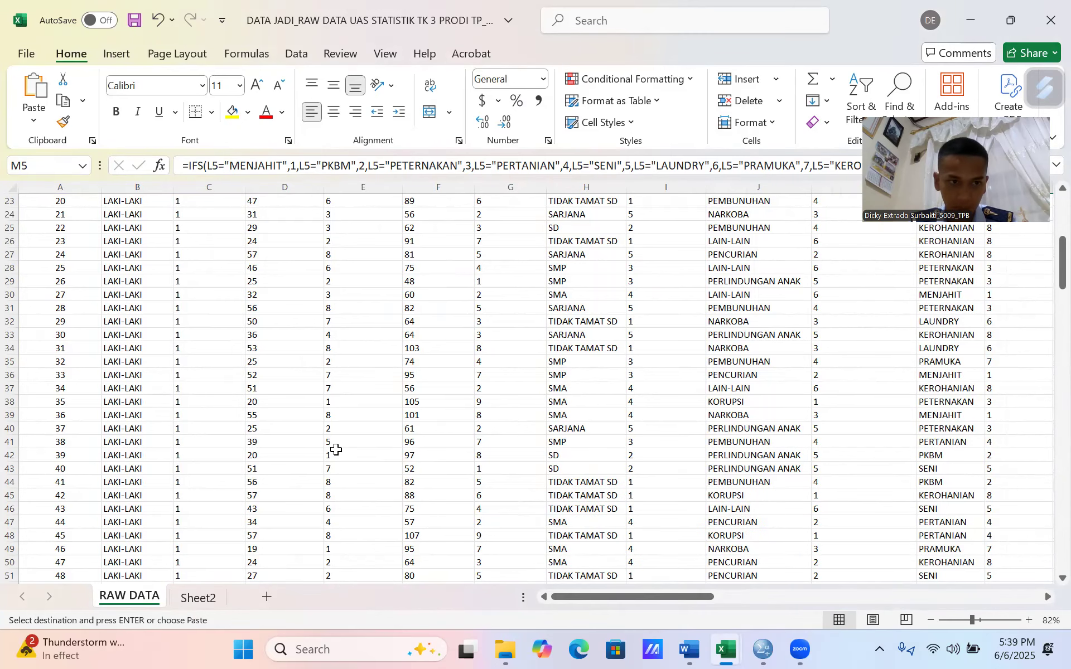
scroll(336, 449, "left", 2)
scroll(336, 450, "up", 7)
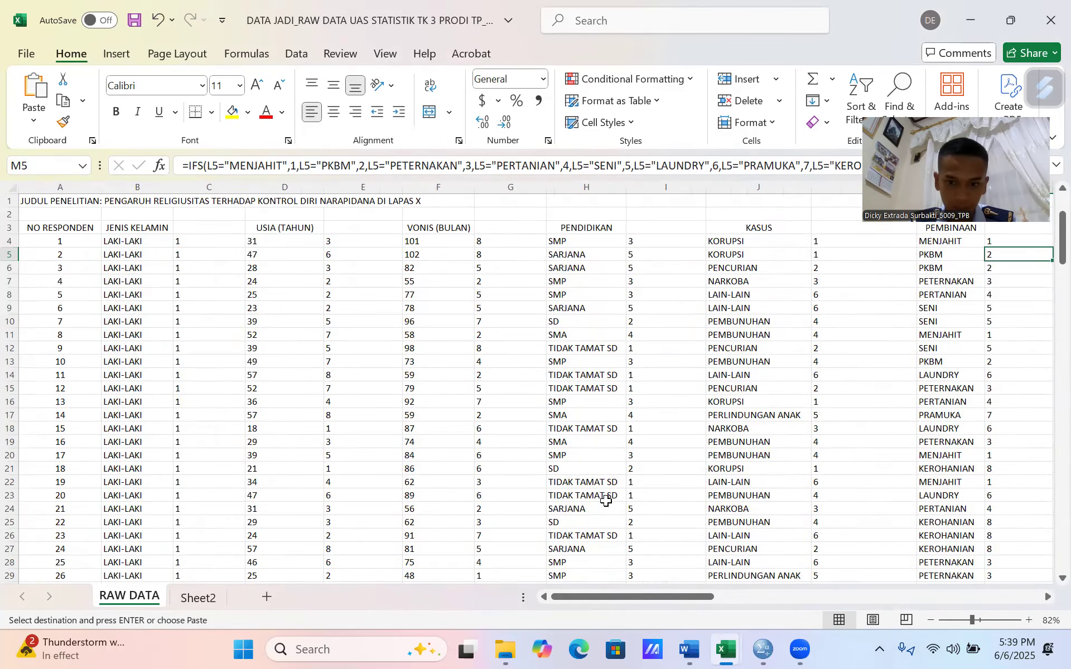
mouse_move(731, 650)
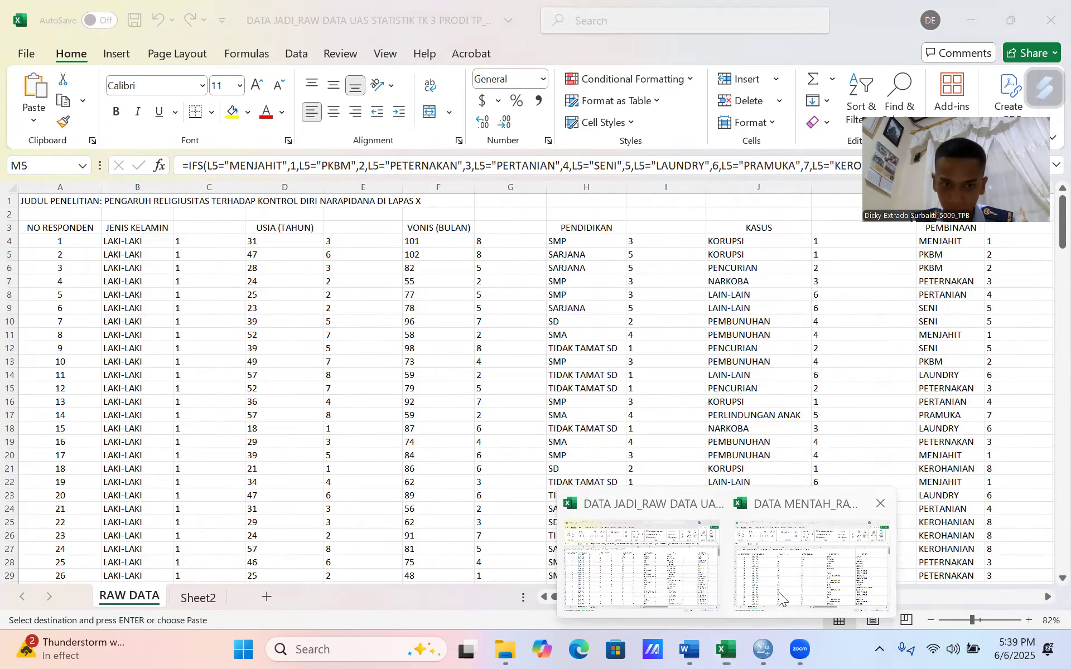
key("alt+Tab")
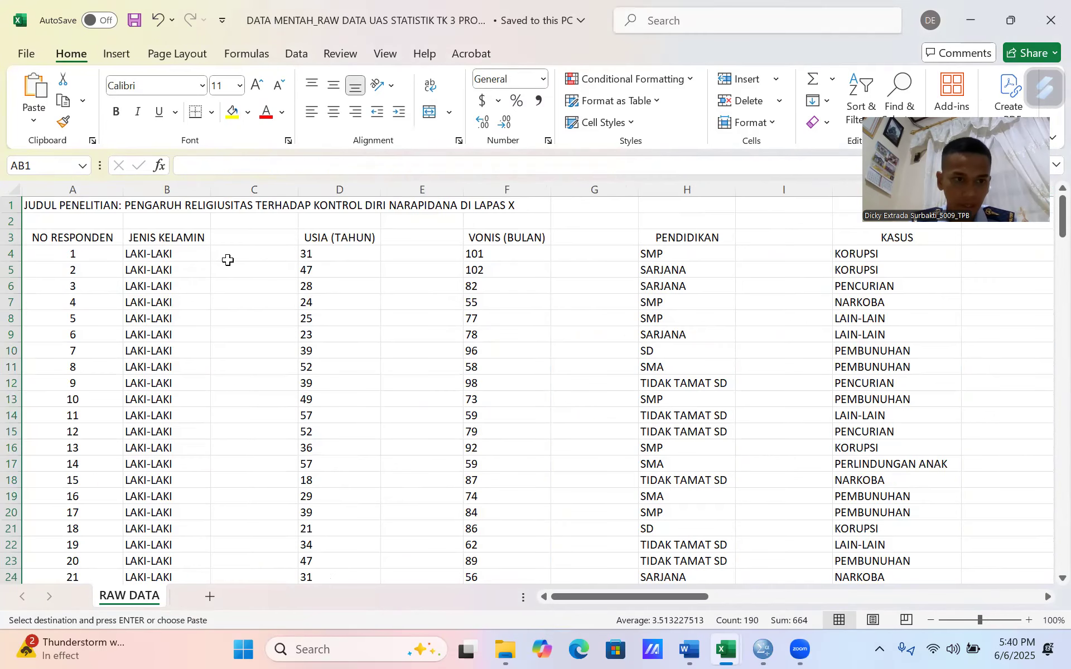
Enter the gender code 1 beside JENIS KELAMIN in C4 and C5, and fill it down column C for all respondents
left_click(234, 256)
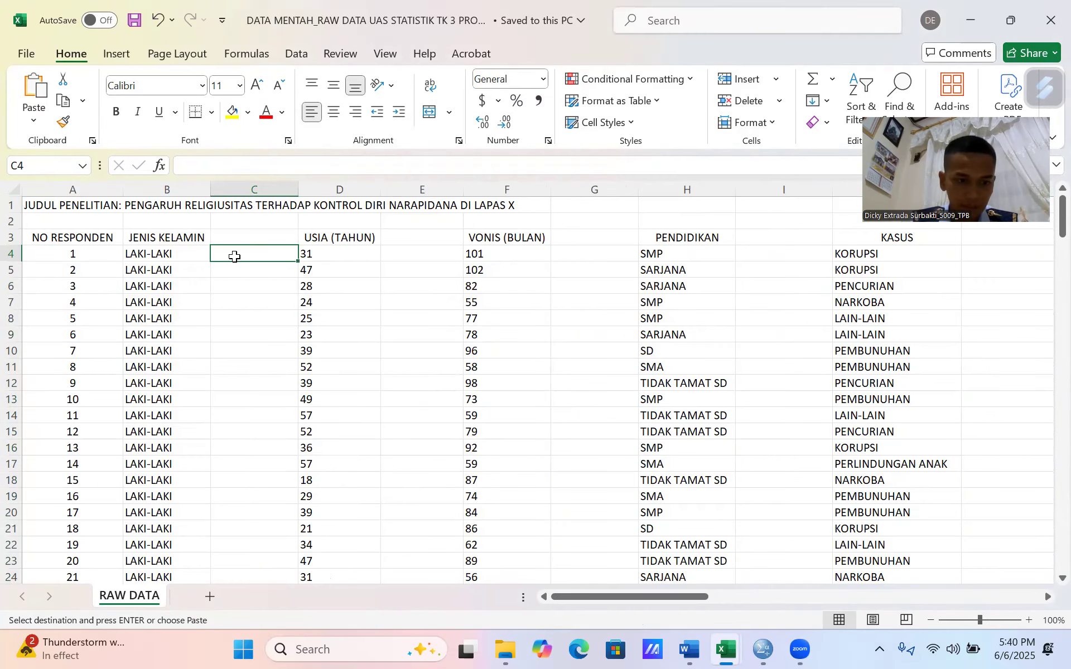
type("1")
key("Return")
type("1")
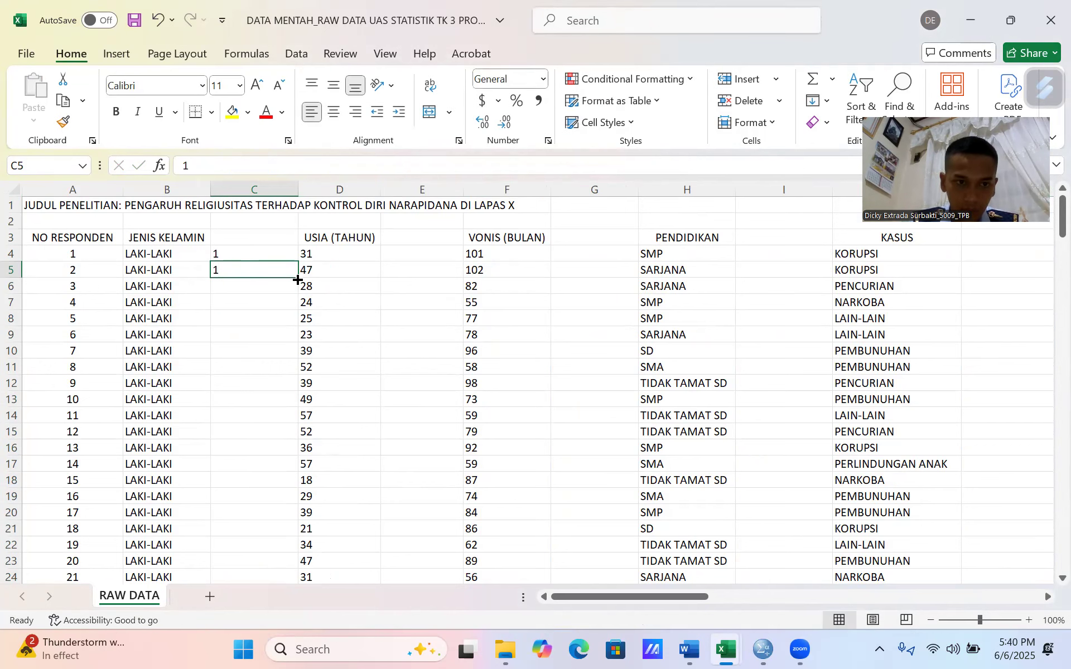
double_click(297, 280)
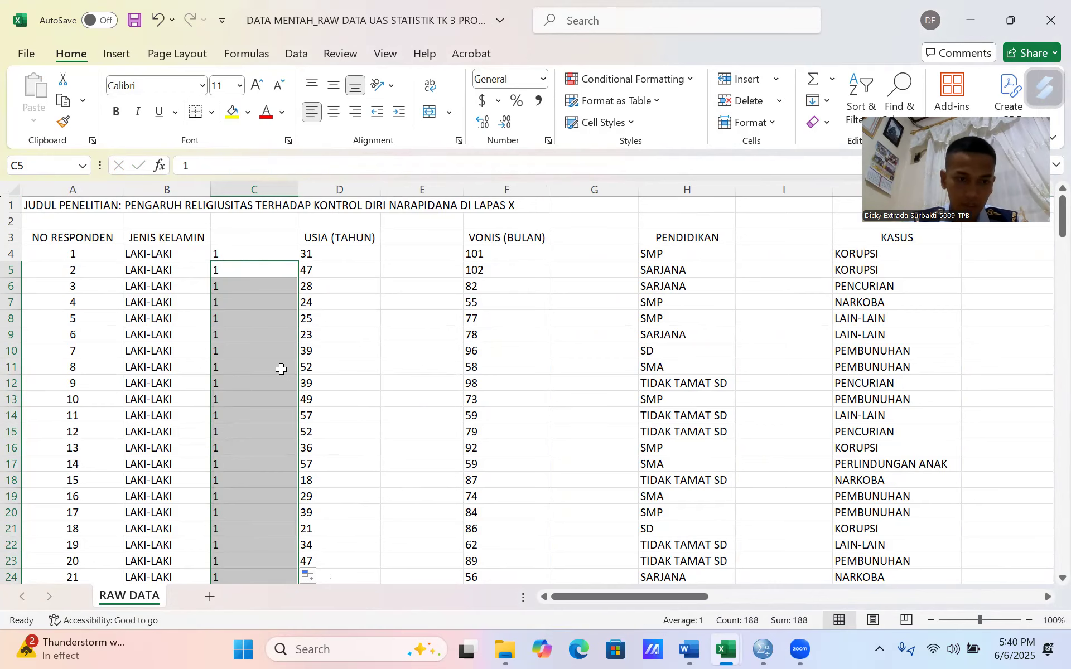
scroll(282, 368, "down", 8)
scroll(282, 368, "up", 8)
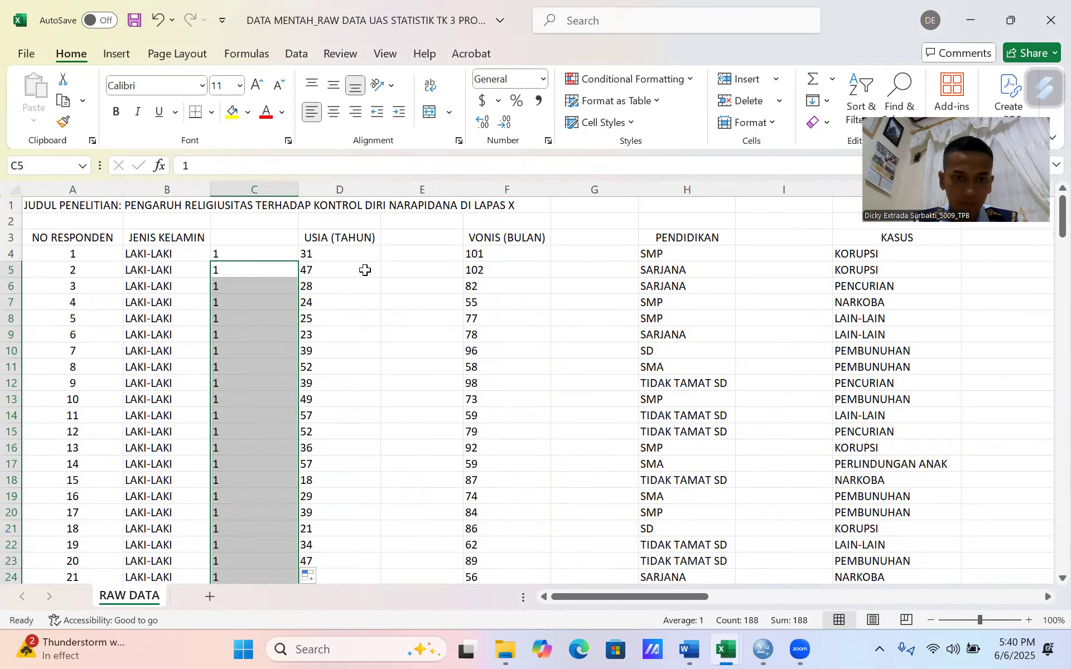
With E4 selected in DATA MENTAH, switch to DATA JADI and compare its E4 age-code formula with the USIA ranges in the CODING table
left_click(409, 256)
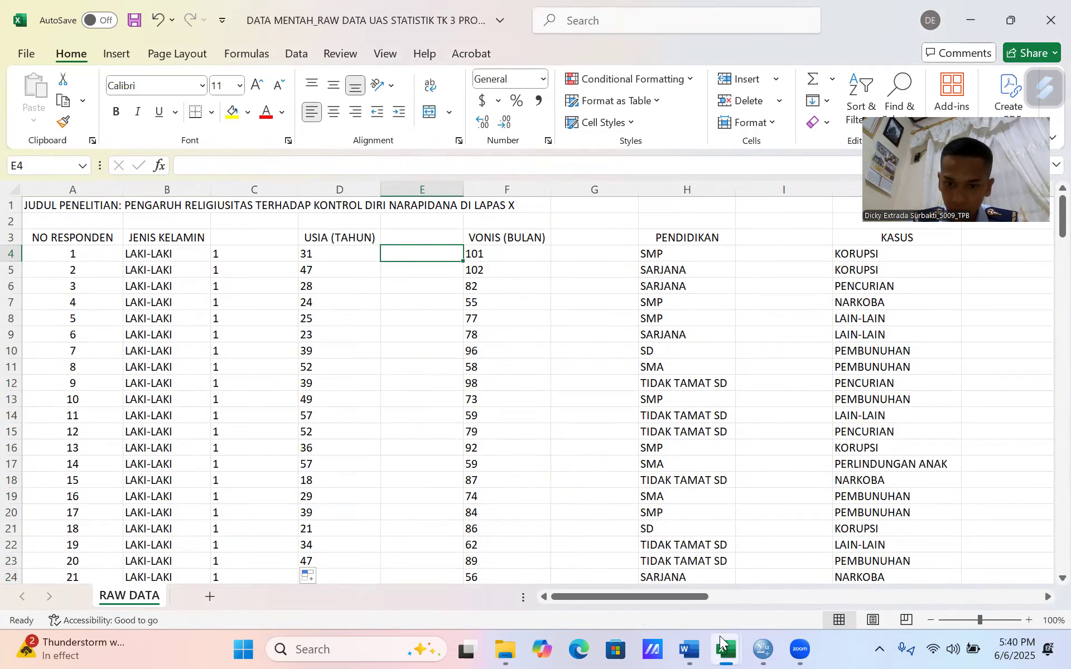
mouse_move(728, 650)
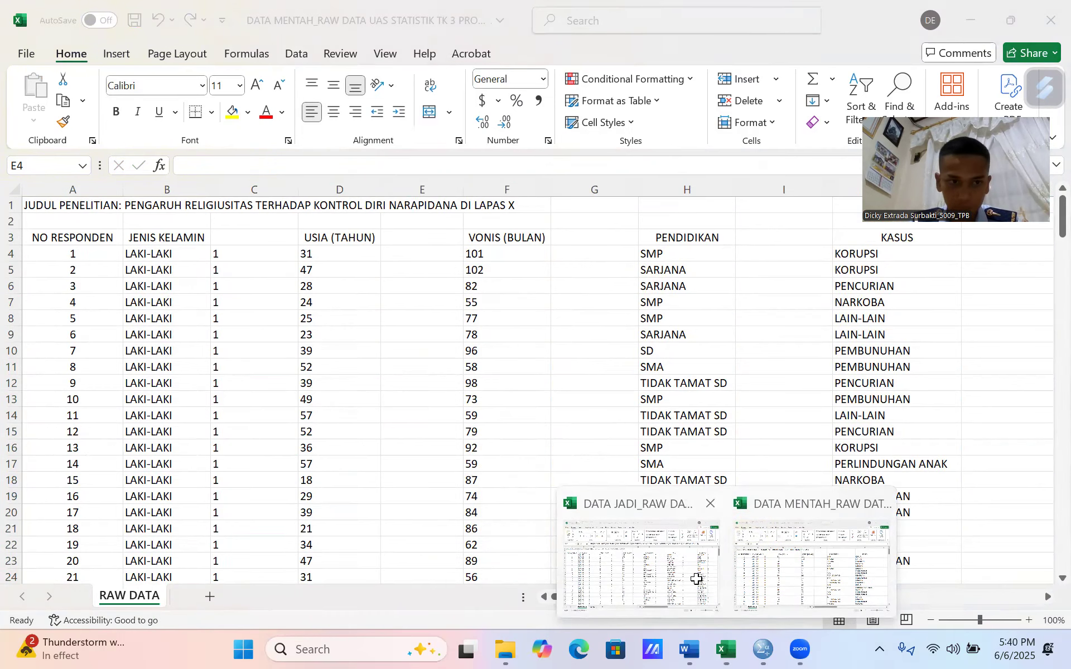
left_click(695, 578)
left_click(338, 241)
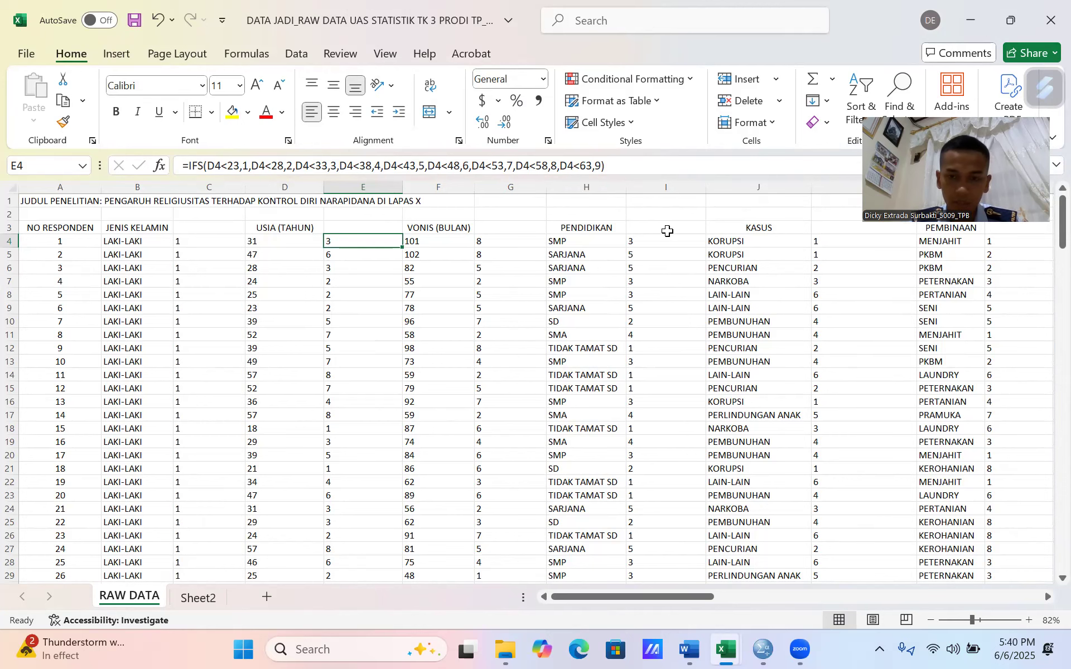
scroll(874, 363, "right", 15)
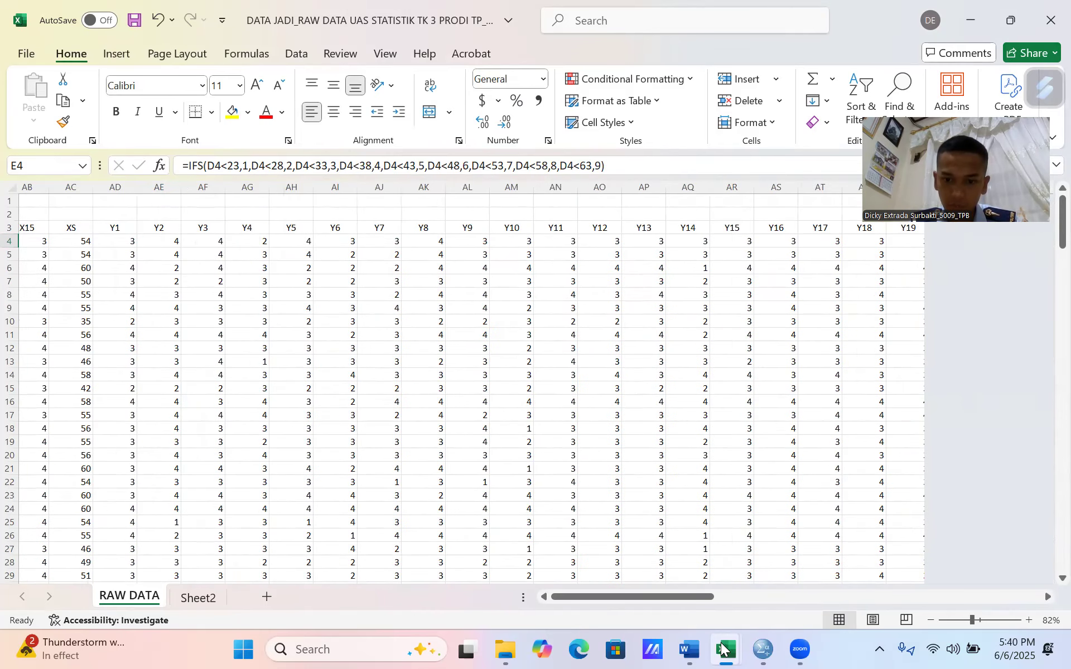
mouse_move(725, 650)
left_click(653, 572)
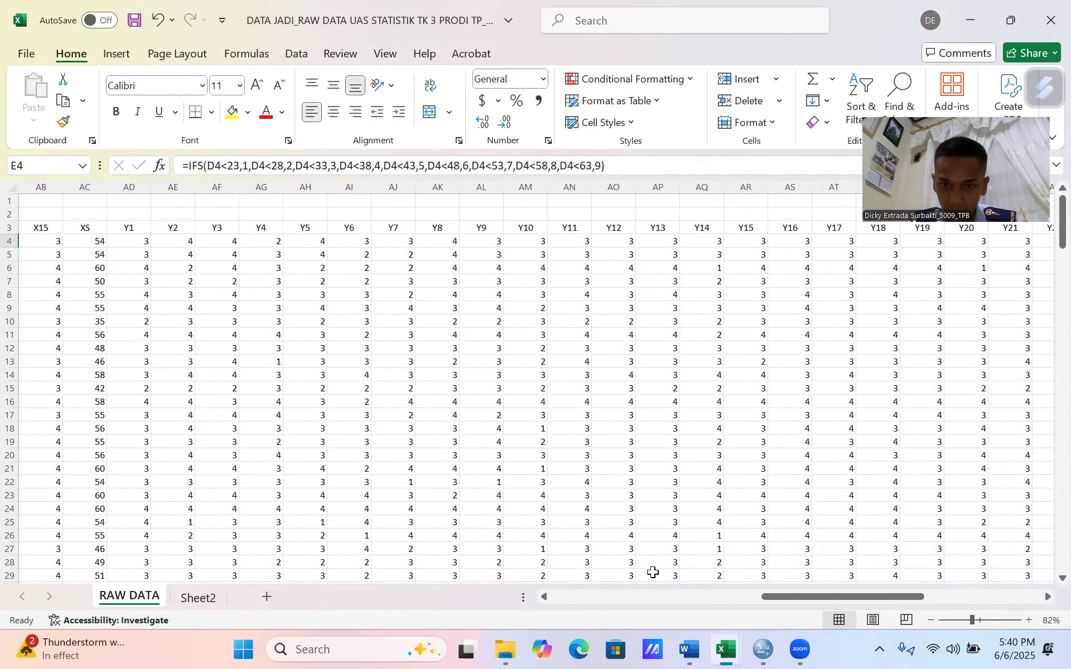
scroll(974, 399, "right", 10)
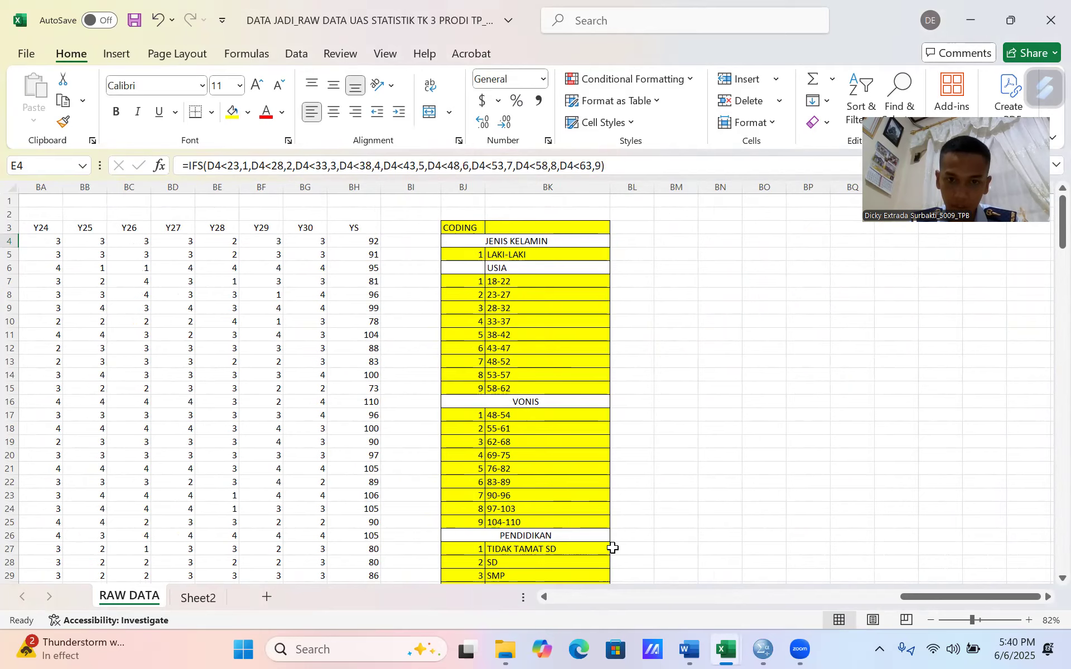
scroll(323, 448, "left", 15)
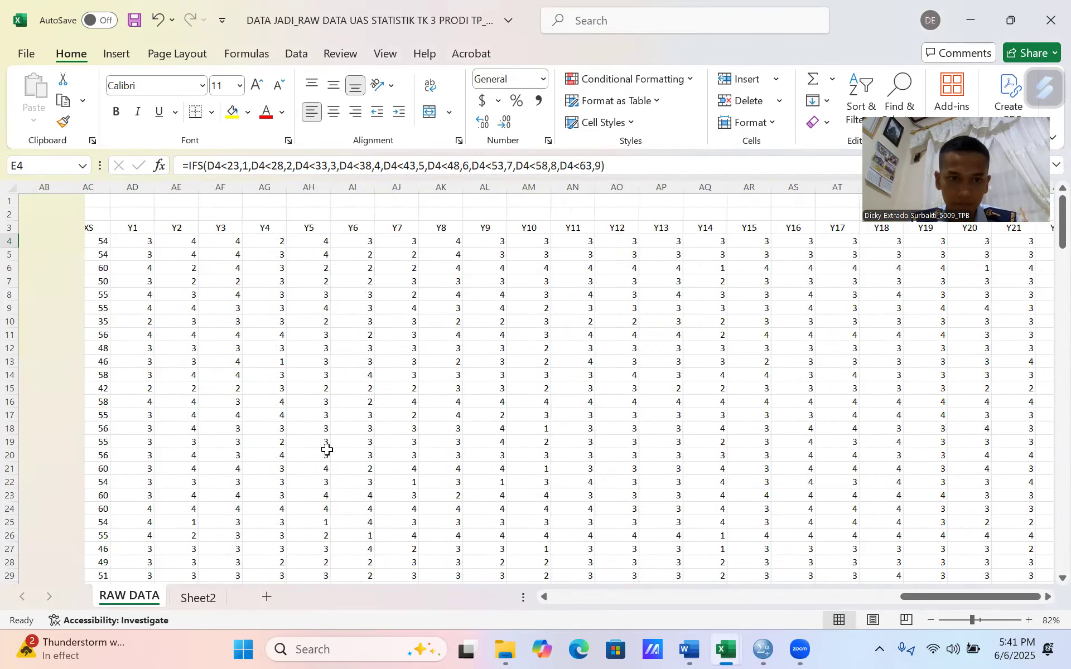
scroll(326, 449, "left", 3)
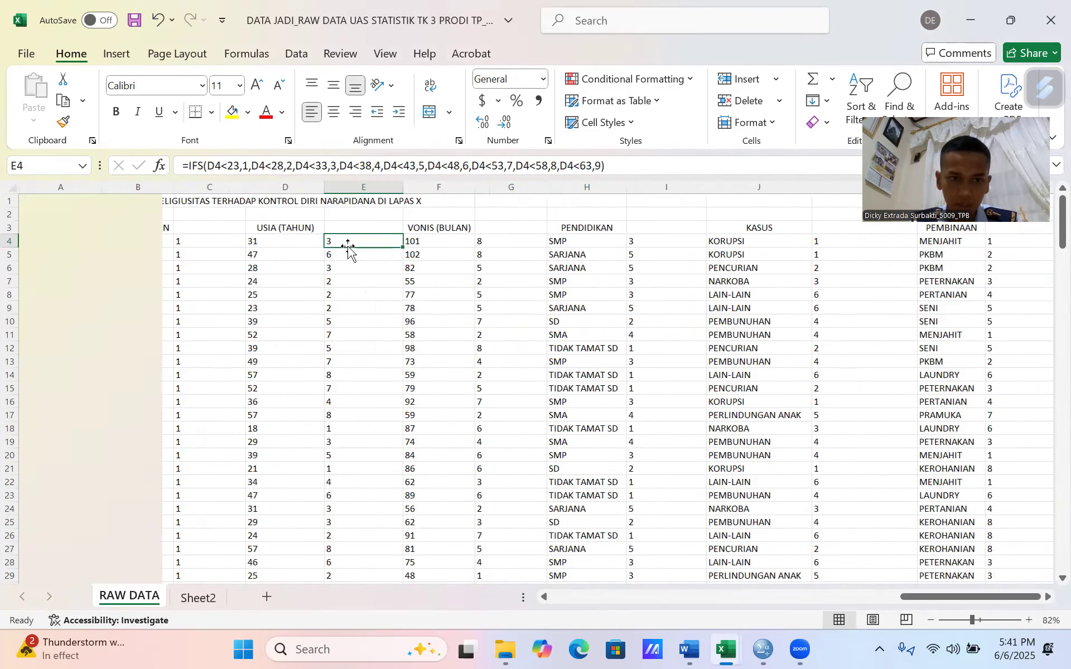
Copy the age-code formula =IFS(D4<23,1,D4<28,2,D4<33,3,D4<38,4,D4<43,5,D4<48,6,D4<53,7,D4<58,8,D4<63,9) from DATA JADI into cell E4 of DATA MENTAH
left_click_drag(184, 165, 629, 166)
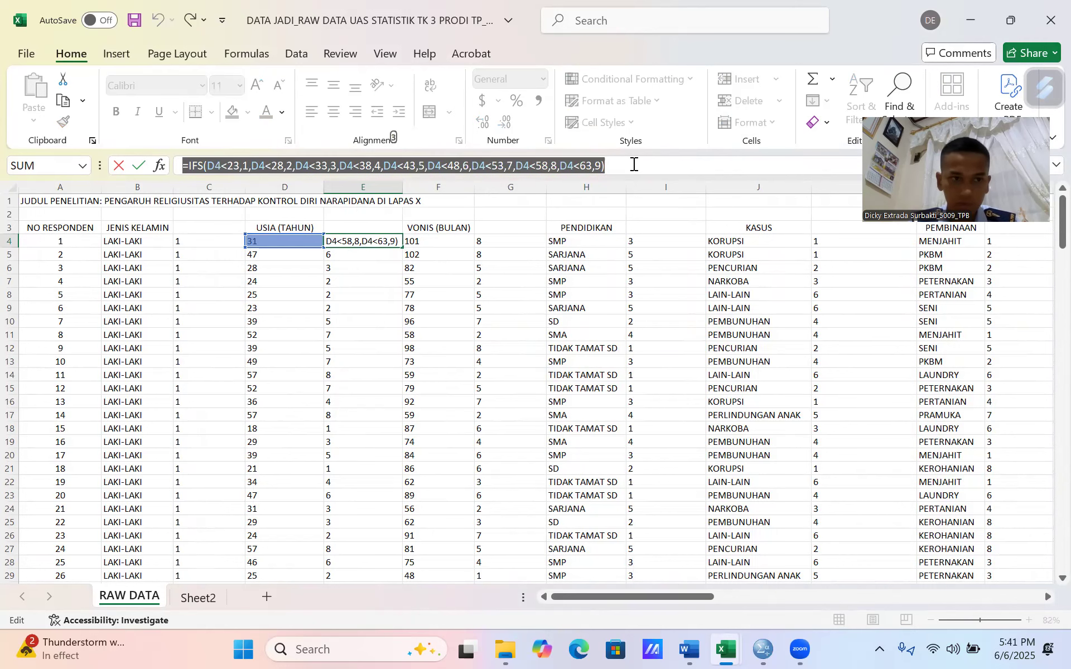
key("ctrl+c")
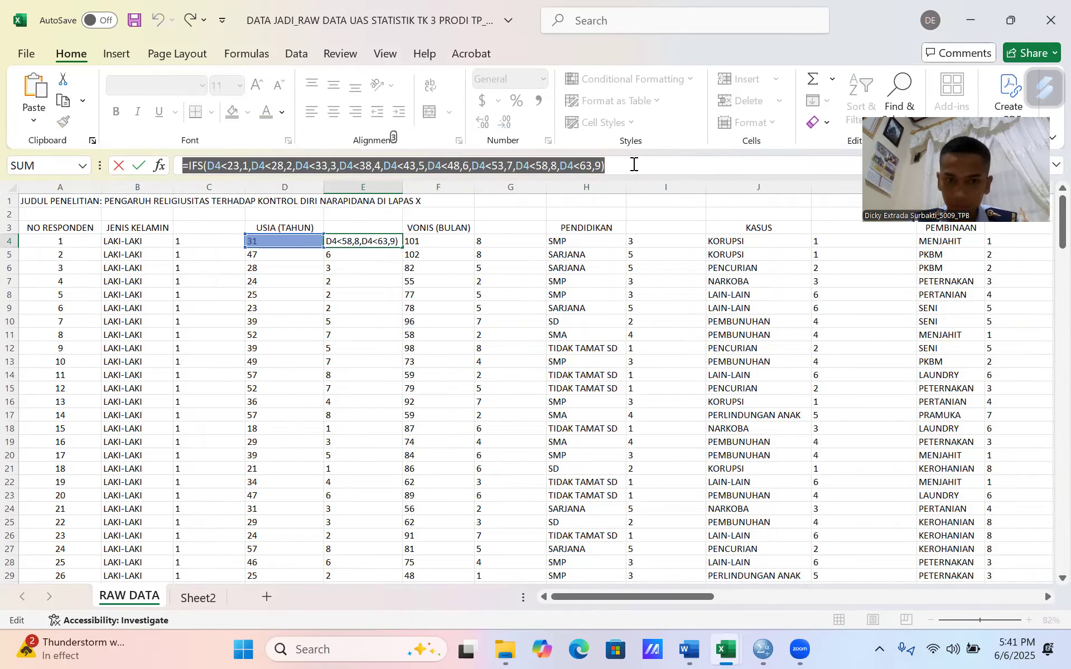
key("Return")
mouse_move(722, 648)
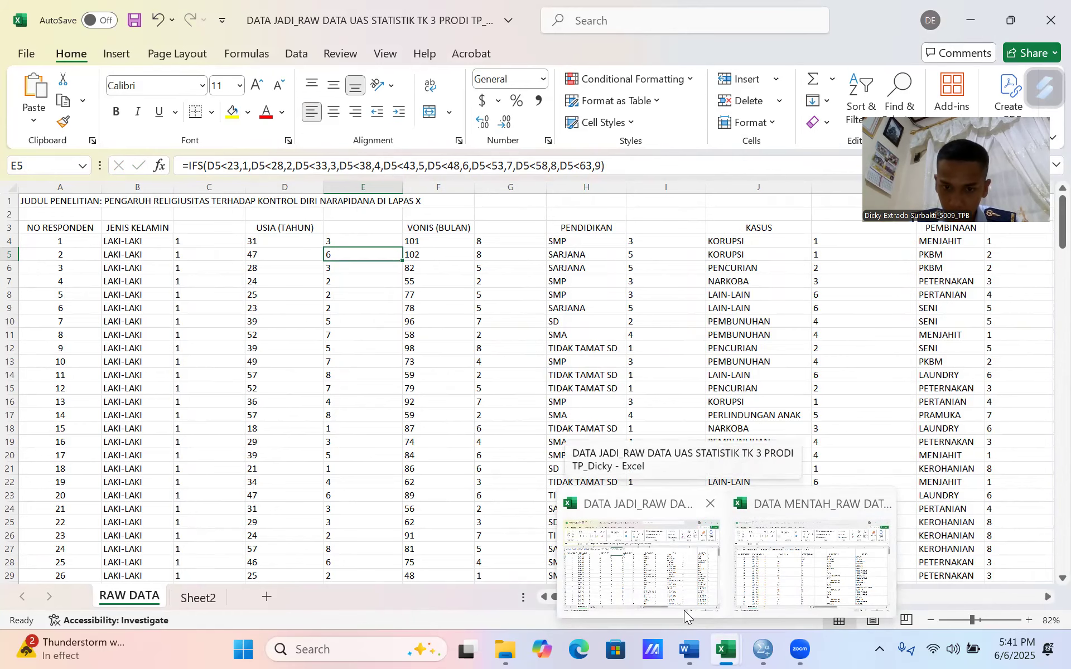
left_click(783, 569)
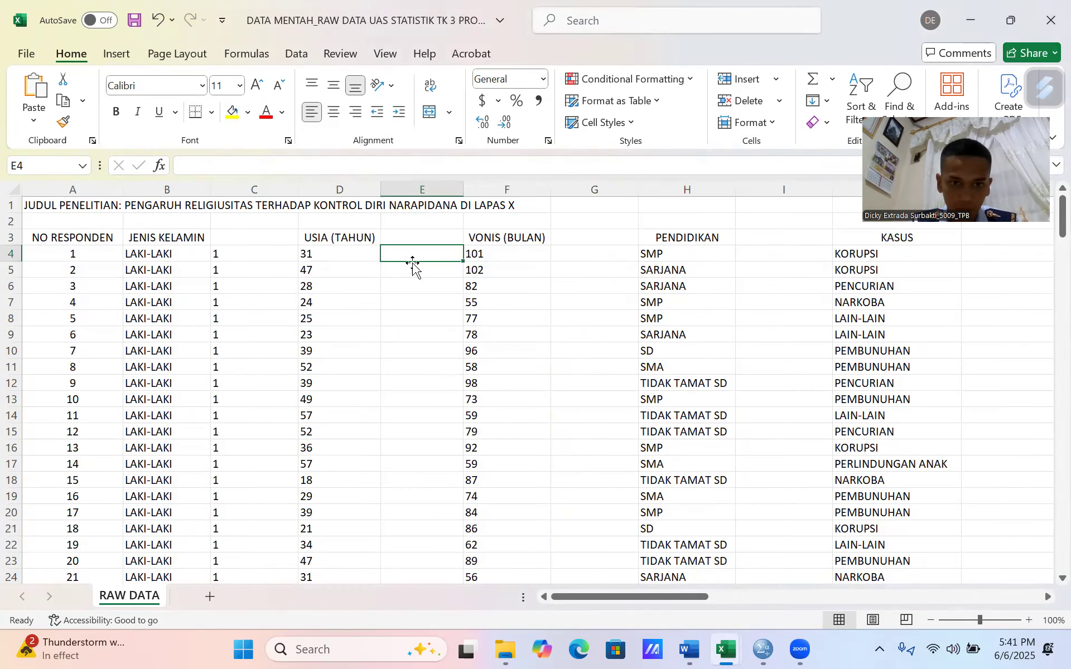
key("ctrl+v")
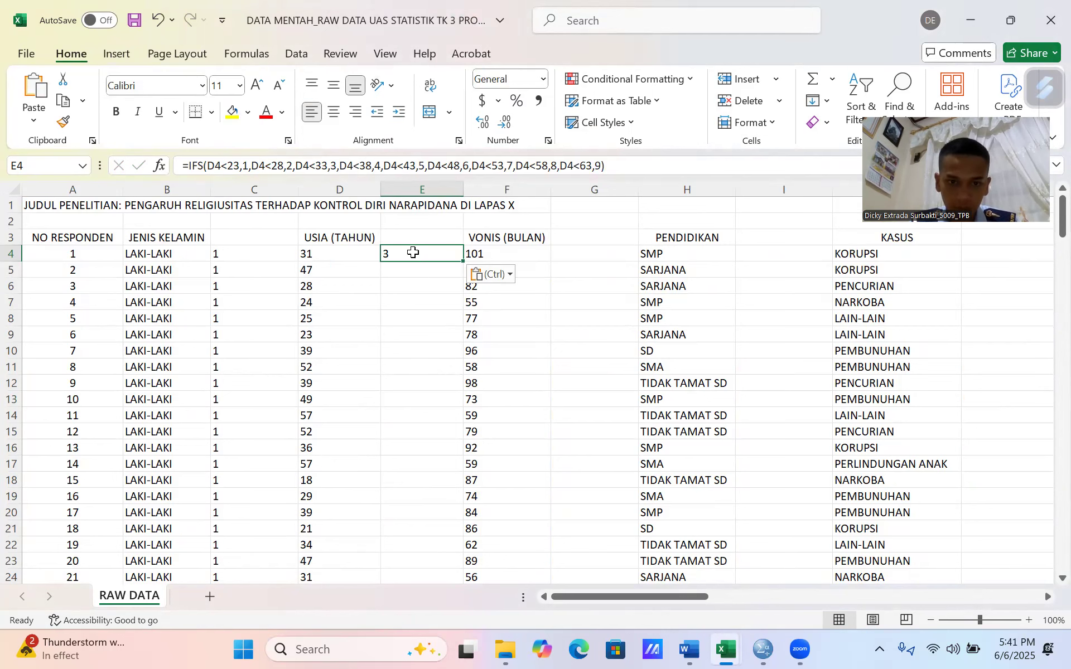
Fill the age-code formula from E4 down column E for all respondents and check the filled rows
double_click(462, 262)
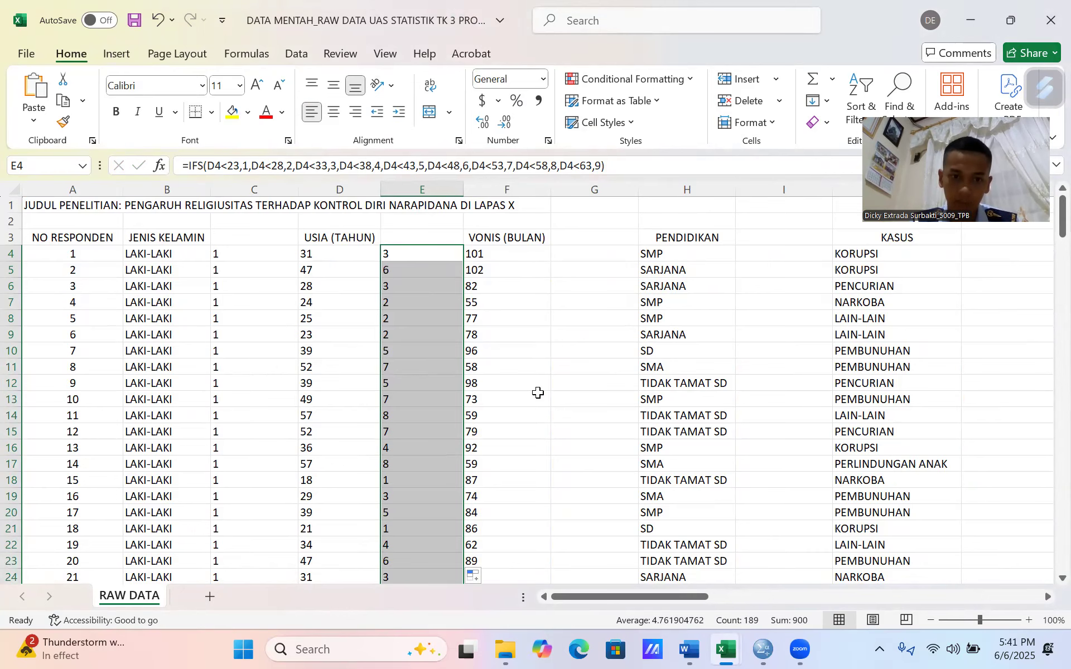
scroll(539, 393, "down", 2)
scroll(538, 393, "down", 20)
scroll(538, 393, "up", 20)
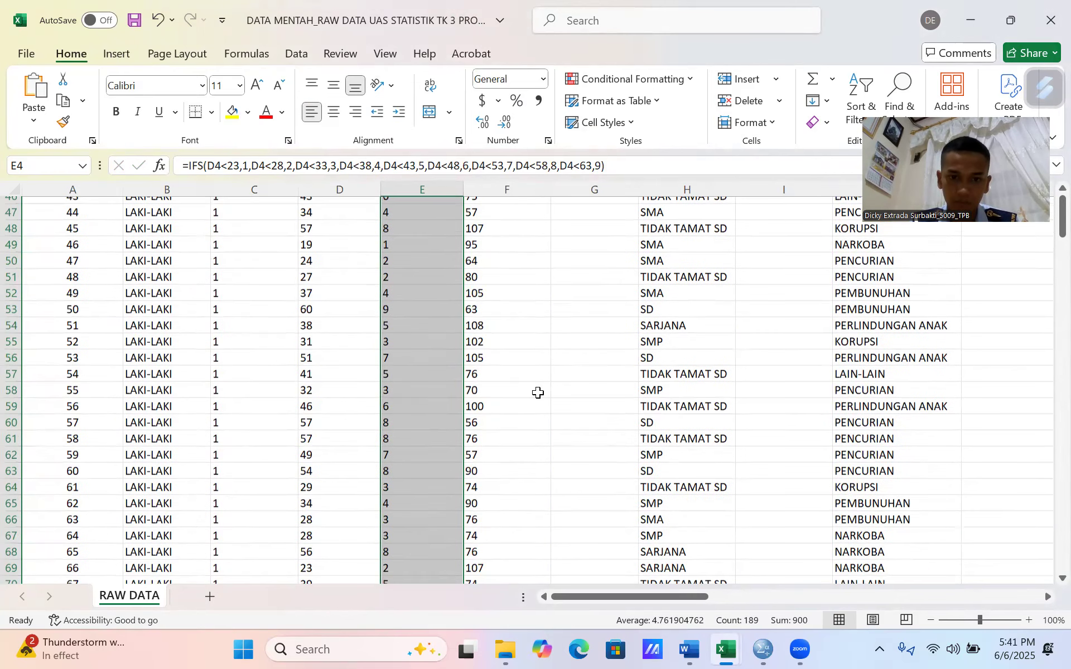
Copy the VONIS formula =IFS(F4<55,1,F4<62,2,F4<69,3,F4<76,4,F4<83,5,F4<90,6,F4<97,7,F4<104,8,F4<110,9) from DATA JADI into cell G4 of DATA MENTAH
left_click(568, 252)
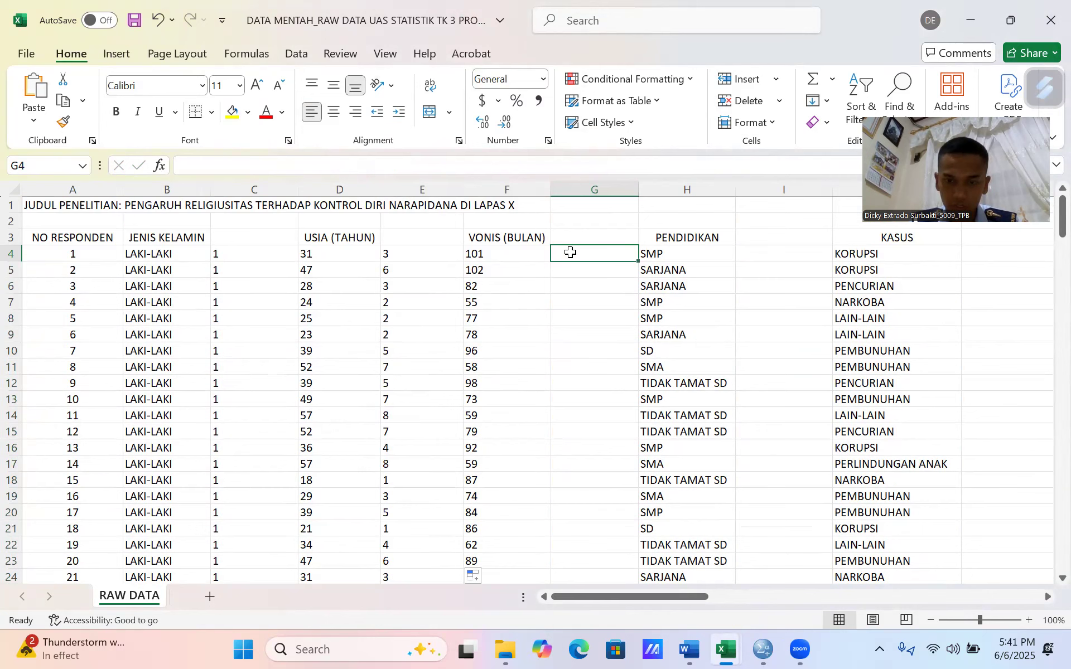
mouse_move(714, 649)
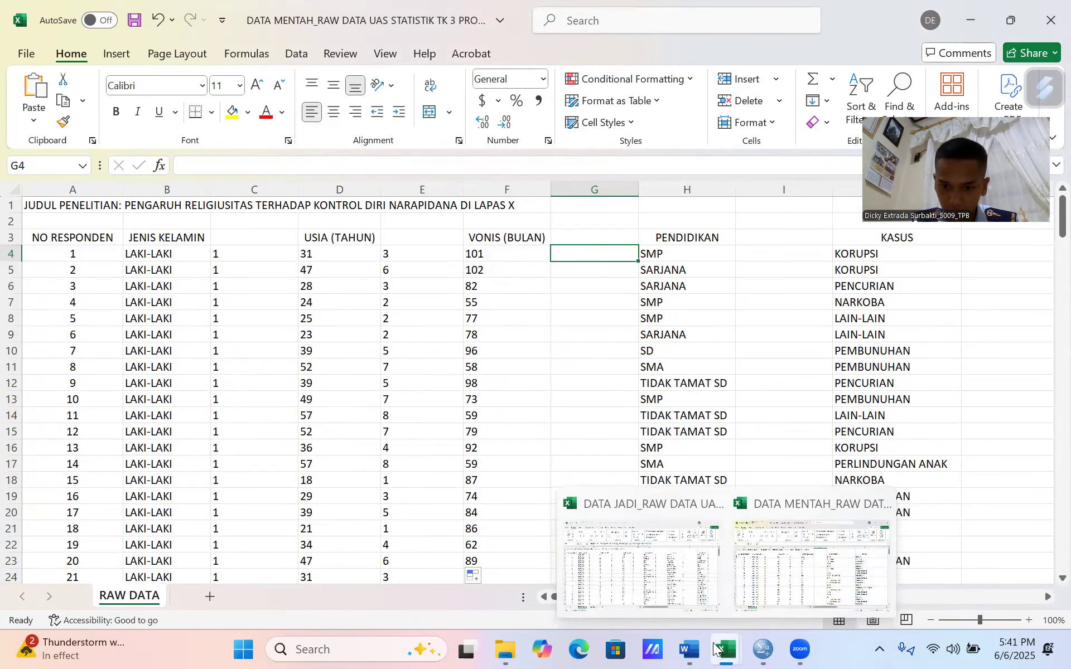
left_click(651, 519)
left_click(486, 242)
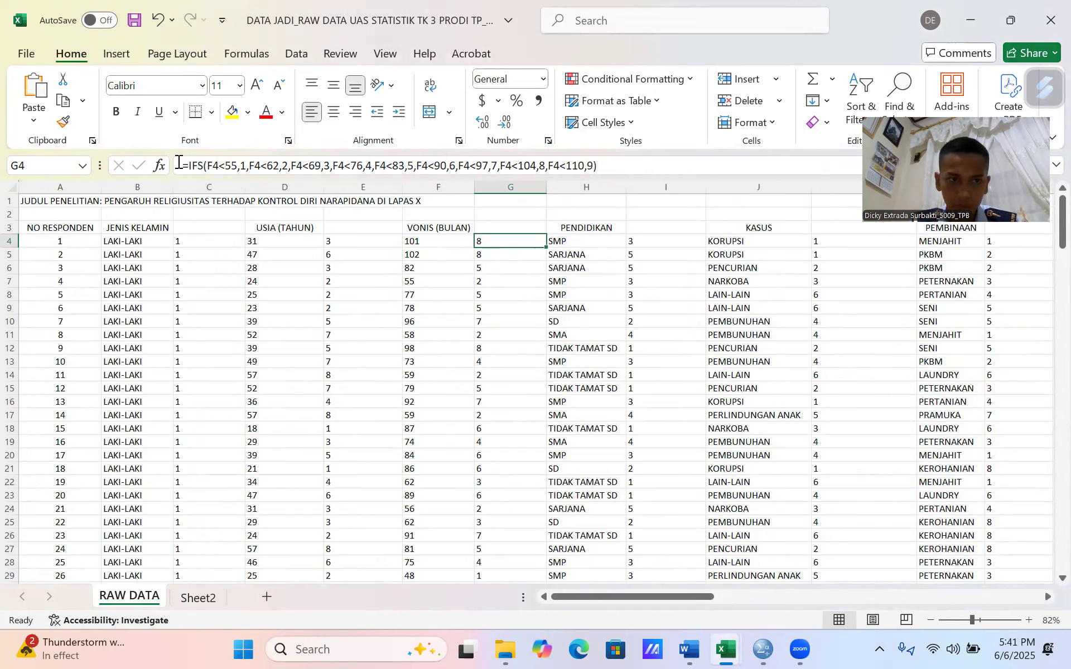
left_click_drag(180, 162, 611, 171)
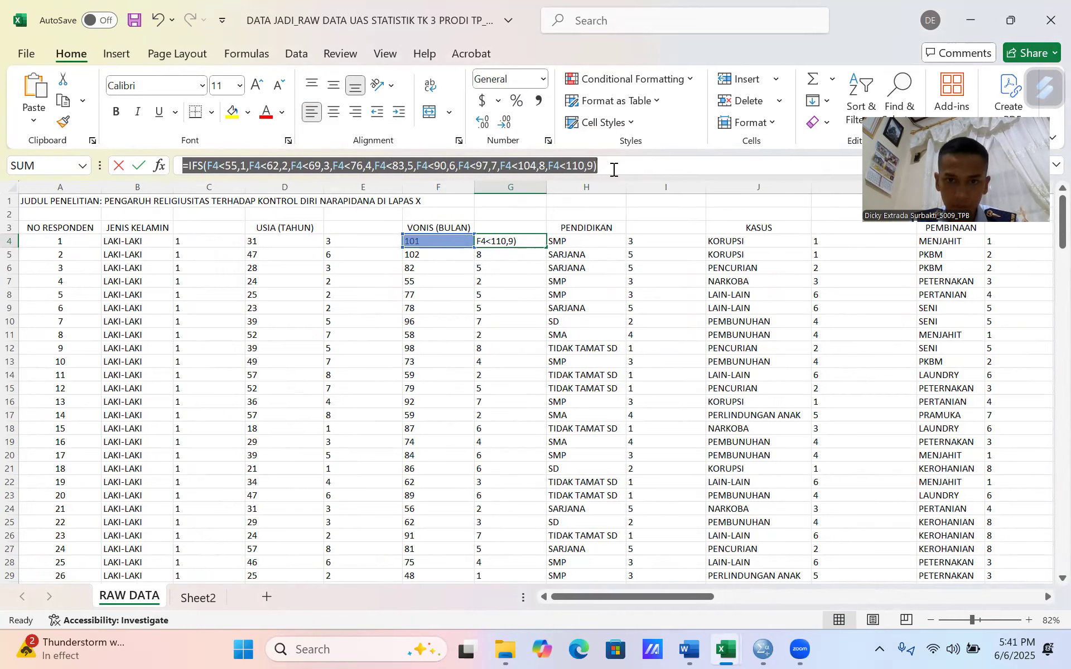
key("Return")
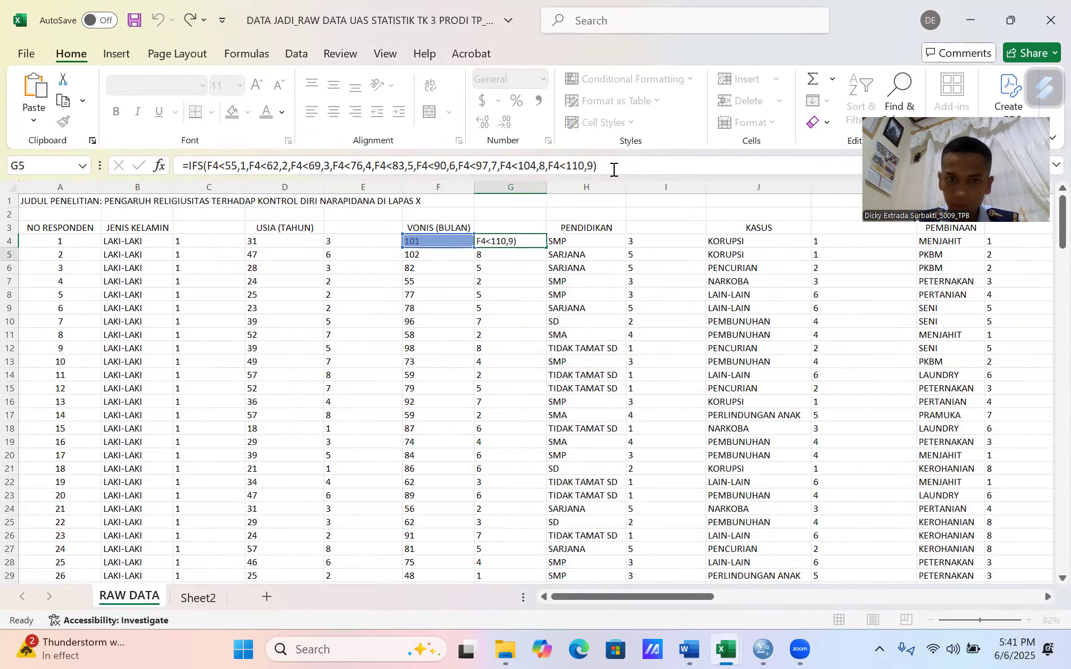
left_click(726, 649)
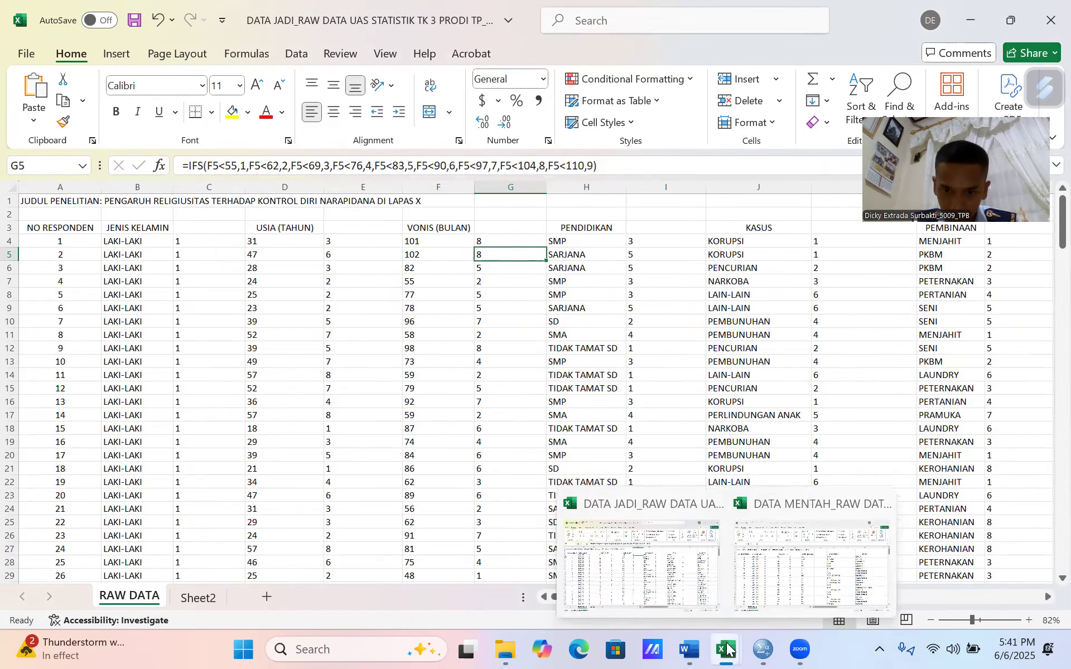
left_click(775, 564)
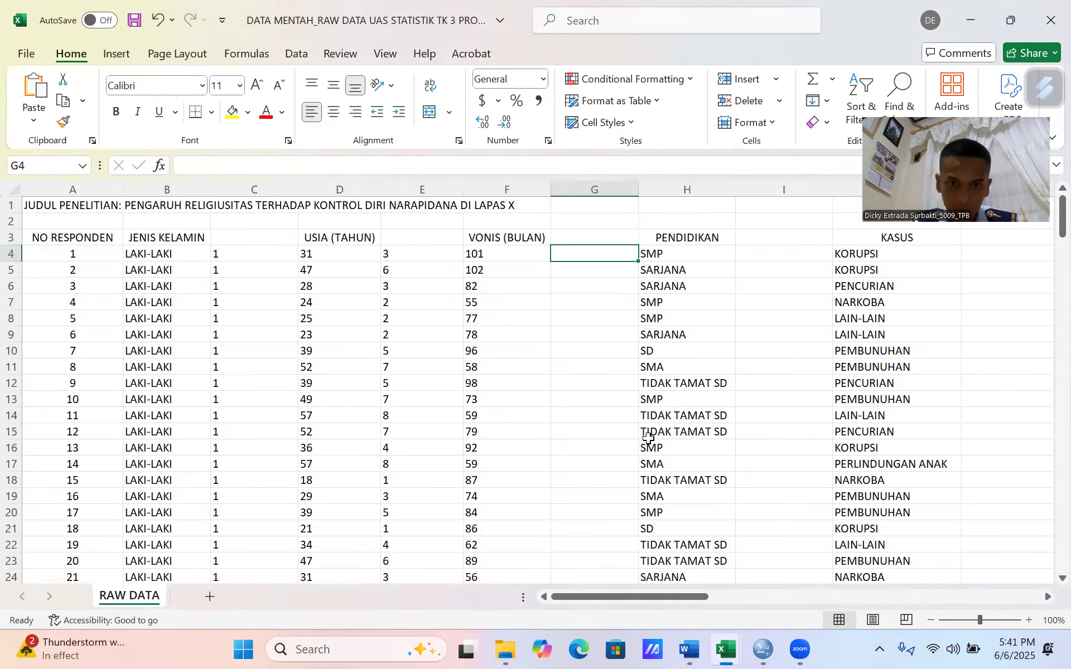
key("ctrl+v")
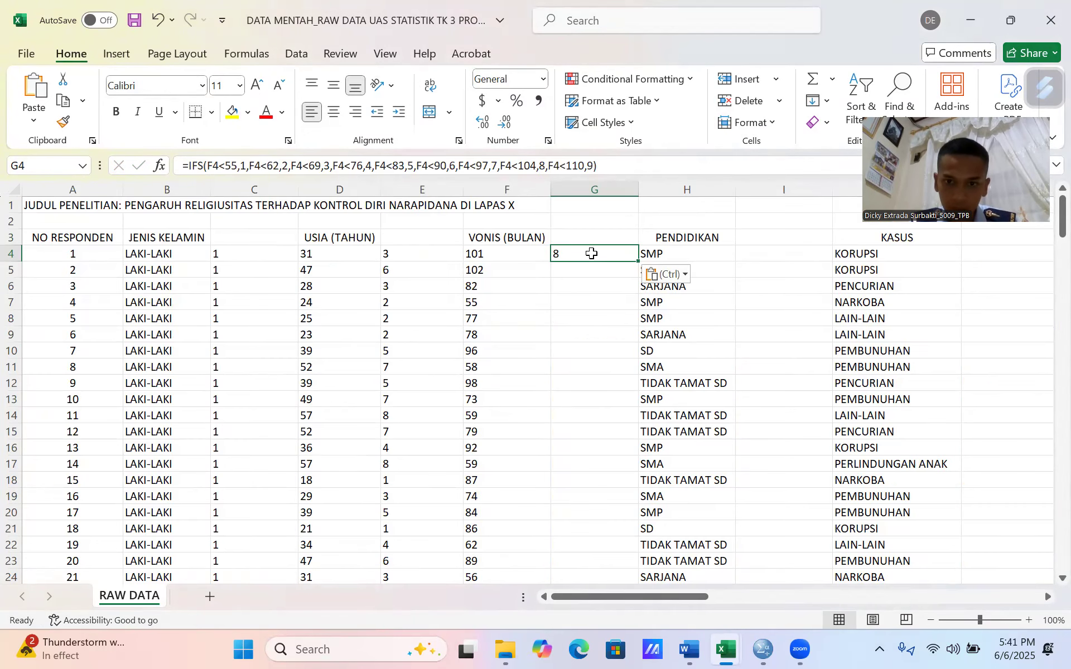
Fill the VONIS code formula from G4 down column G for all respondents and check the filled rows
double_click(639, 260)
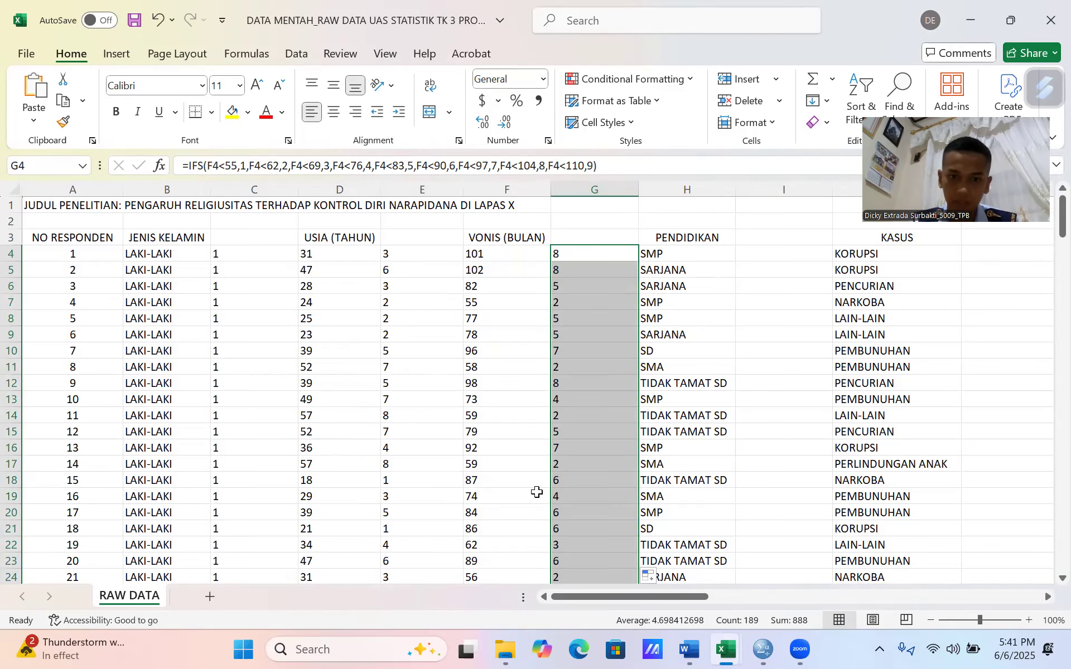
scroll(537, 492, "down", 20)
scroll(537, 492, "up", 20)
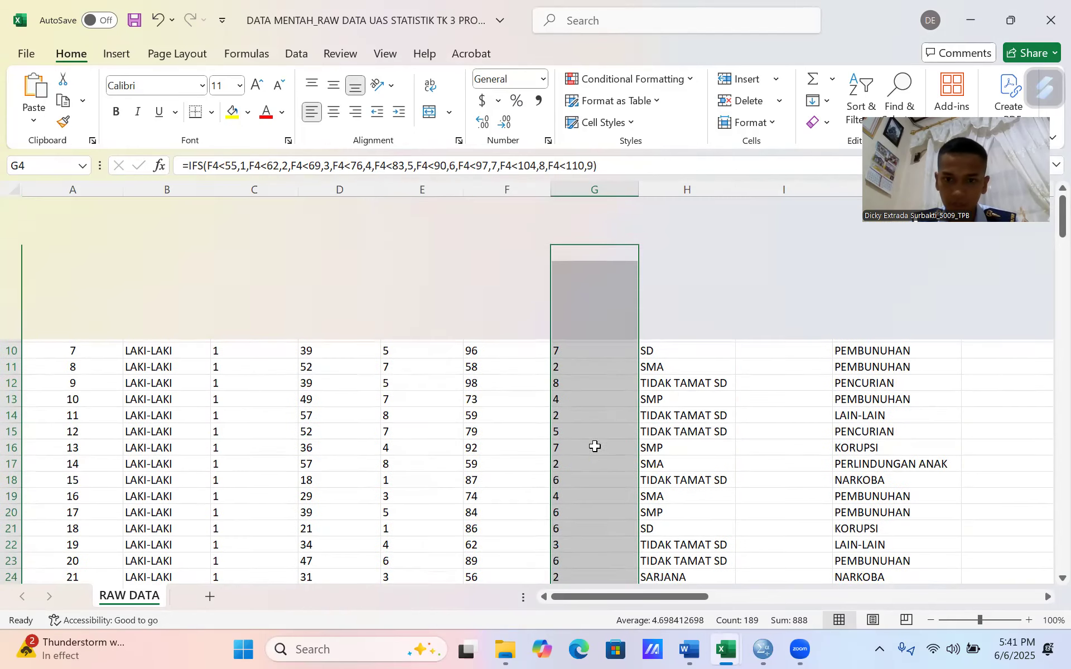
scroll(592, 444, "up", 3)
scroll(701, 390, "right", 1)
scroll(702, 390, "right", 2)
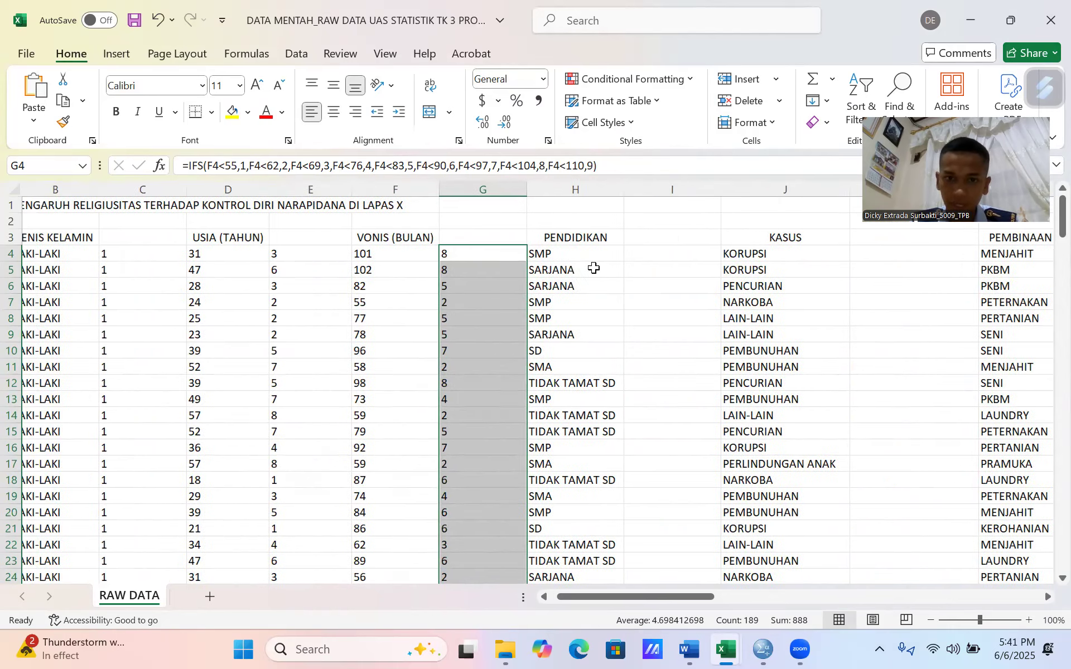
Copy the PENDIDIKAN formula =IFS(H4="TIDAK TAMAT SD",1,H4="SD",2,H4="SMP",3,H4="SMA",4,H4="SARJANA",5) from DATA JADI into cell I4 of DATA MENTAH
left_click(658, 260)
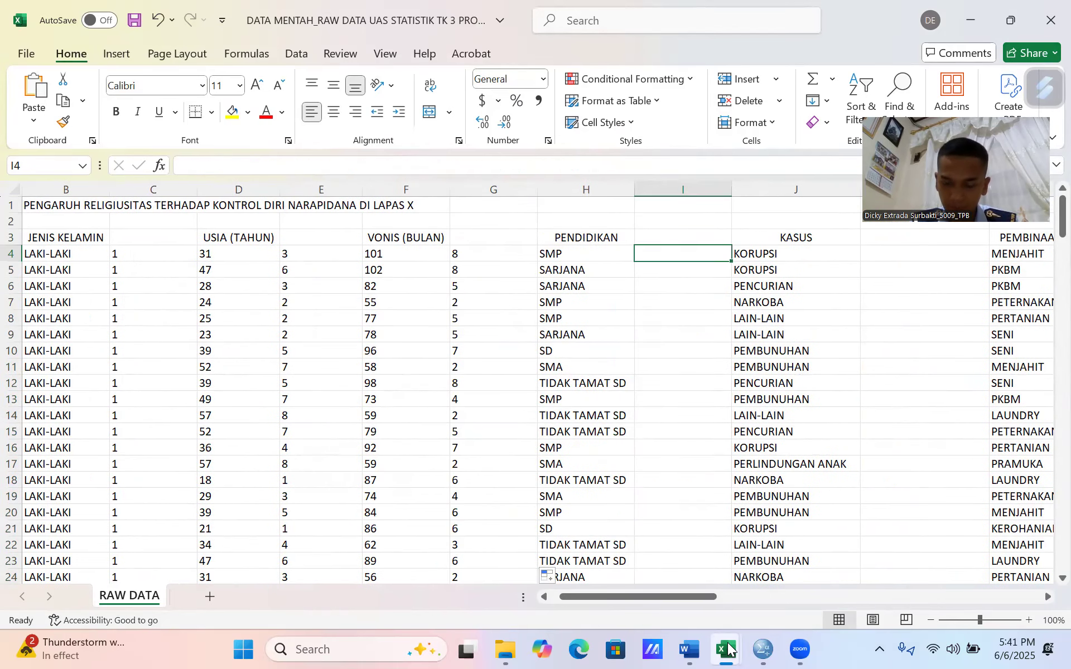
mouse_move(725, 650)
left_click(699, 600)
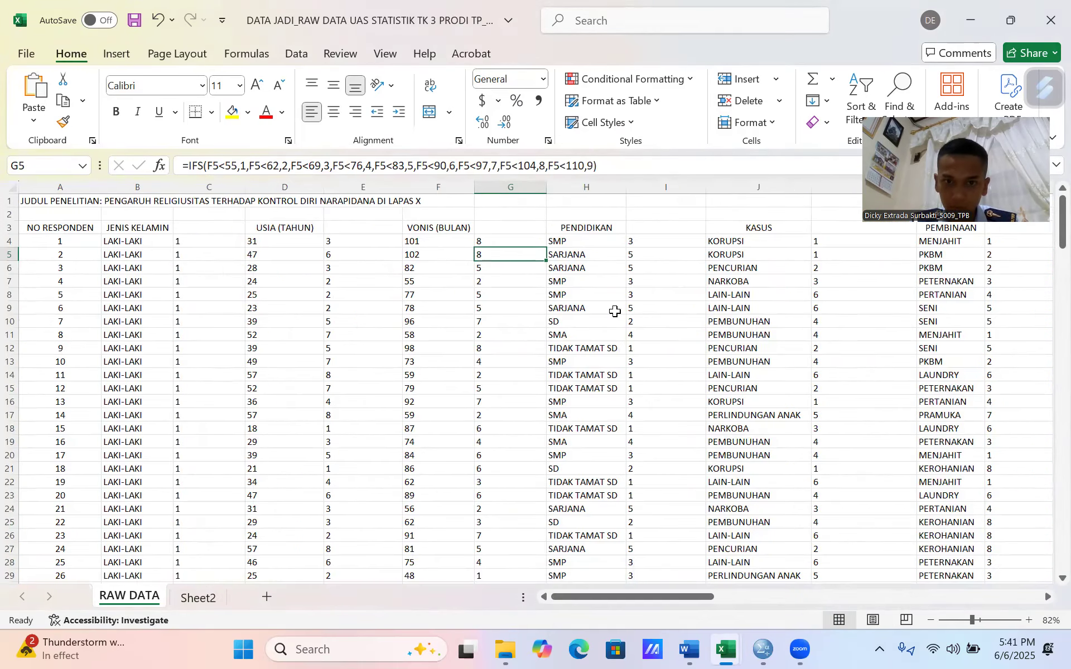
left_click(650, 241)
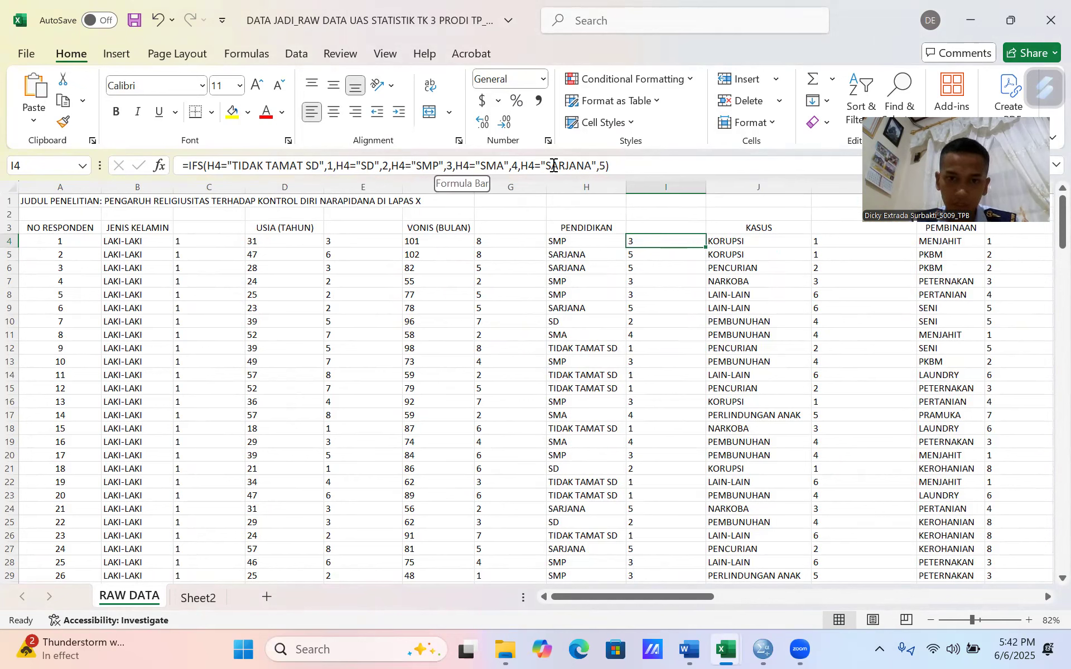
left_click_drag(180, 165, 634, 144)
key("ctrl+c")
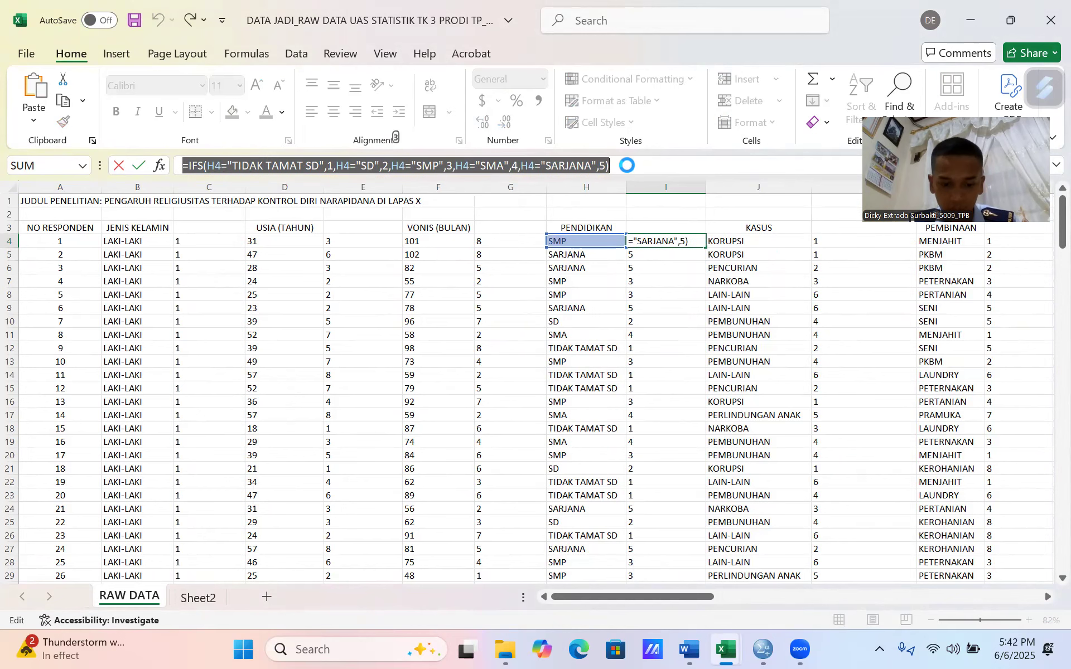
key("Return")
mouse_move(727, 650)
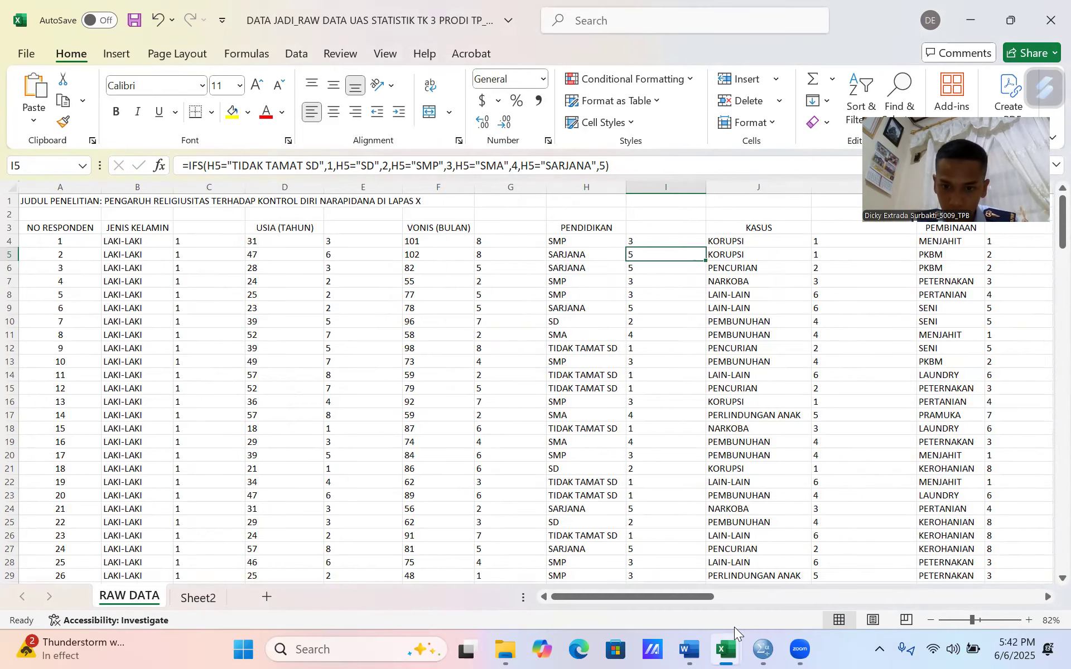
left_click(811, 563)
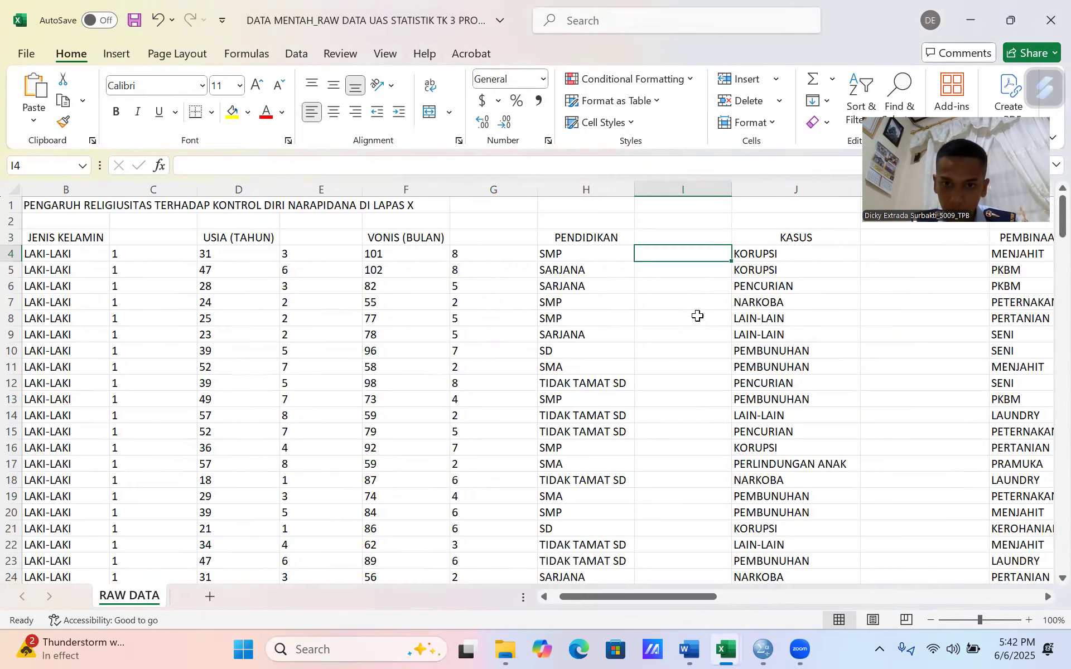
key("ctrl+v")
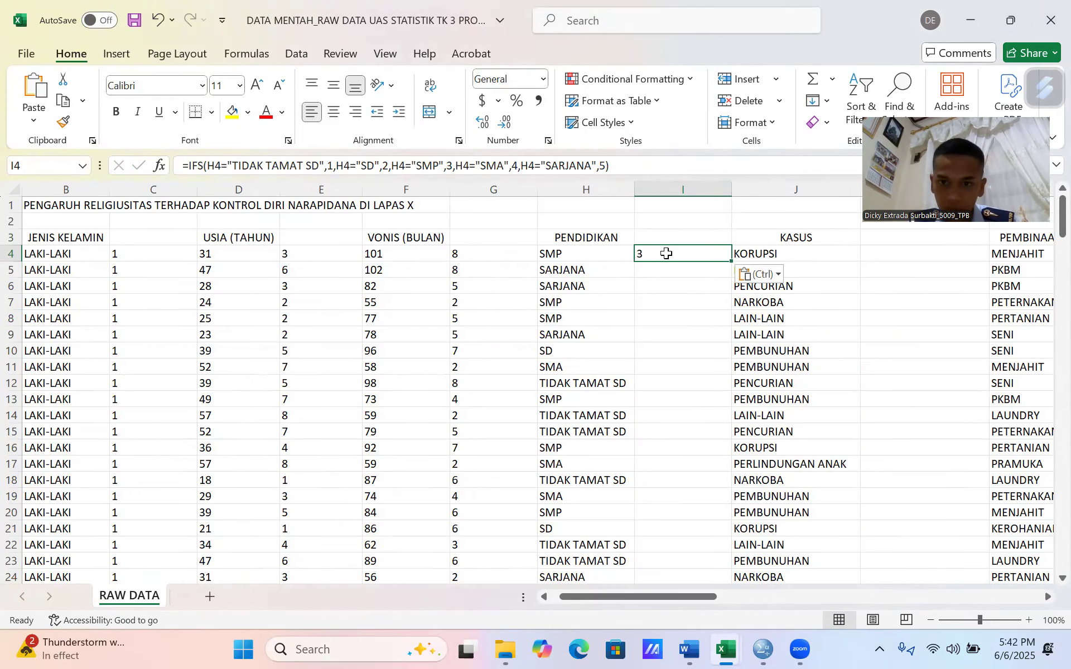
Fill the PENDIDIKAN code formula from I4 down column I for all respondents and check the filled rows
double_click(732, 261)
scroll(707, 438, "down", 6)
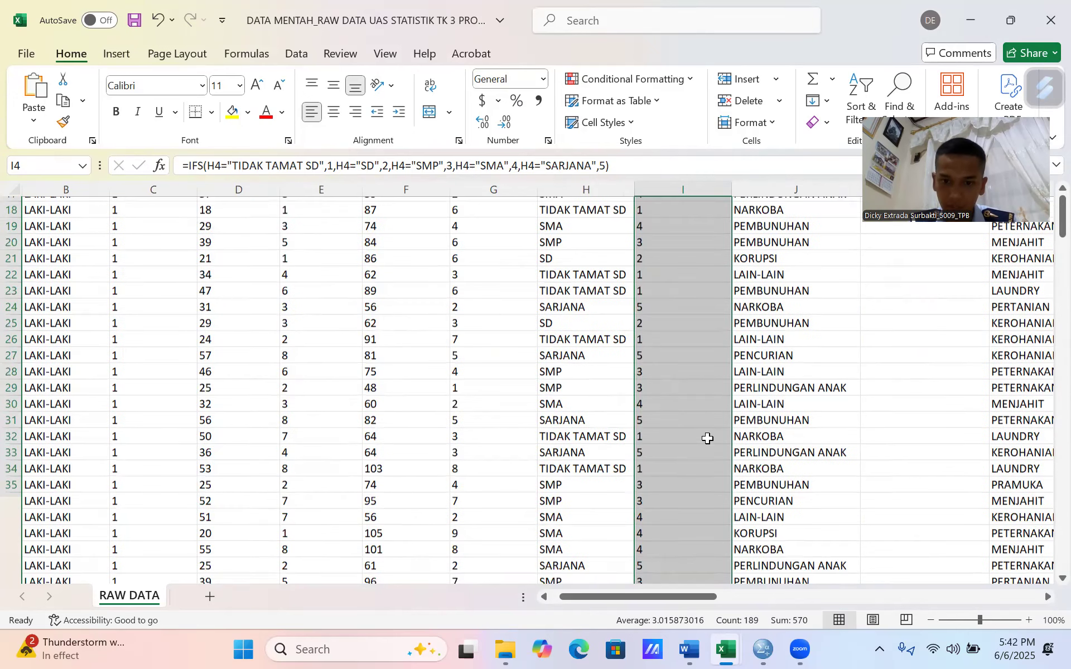
scroll(707, 438, "down", 20)
scroll(707, 439, "up", 20)
scroll(707, 438, "up", 20)
Copy the KASUS formula =IFS(J4="KORUPSI",1,J4="PENCURIAN",2,J4="NARKOBA",3,J4="PEMBUNUHAN",4,J4="PERLINDUNGAN ANAK",5,J4="LAIN-LAIN",6) from DATA JADI into cell K4 of DATA MENTAH
scroll(848, 346, "right", 1)
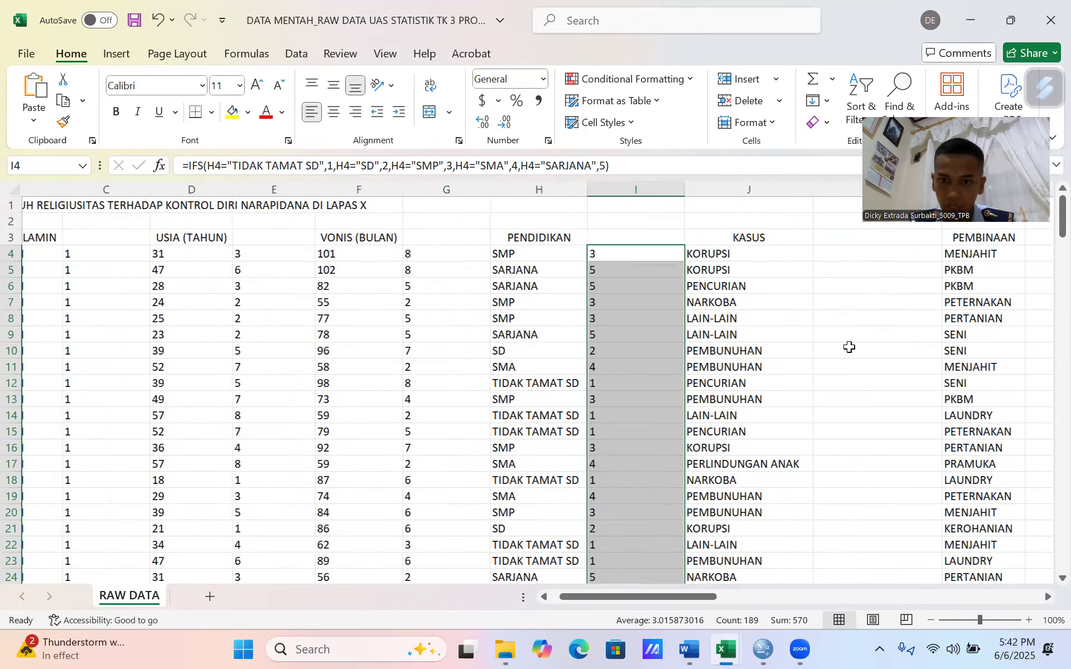
scroll(849, 347, "right", 3)
scroll(849, 346, "left", 1)
left_click(622, 253)
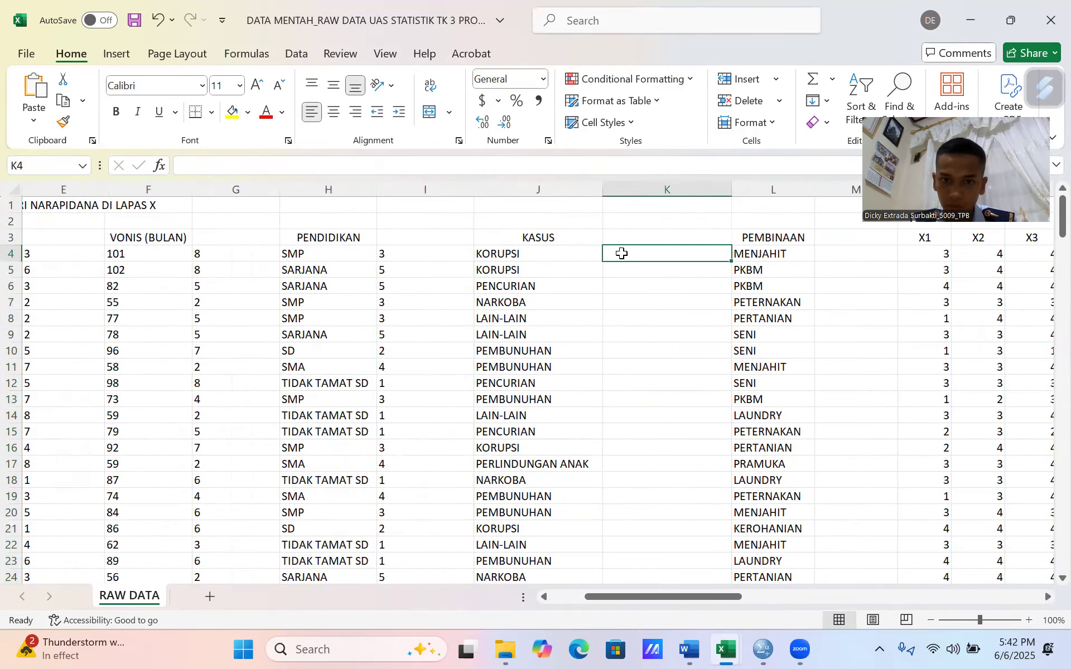
mouse_move(730, 649)
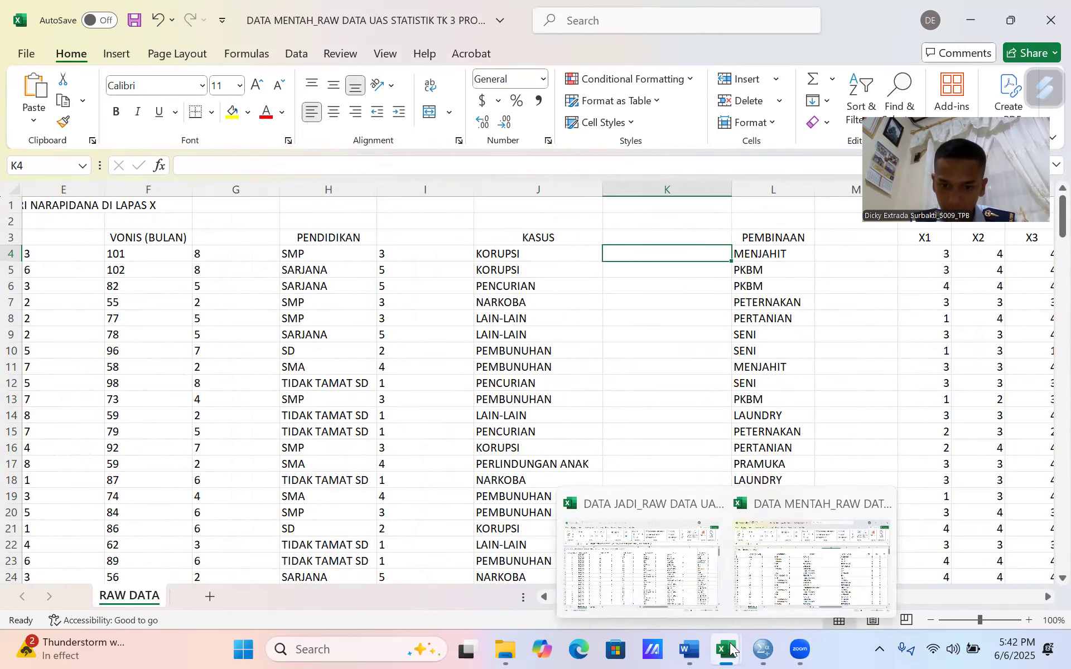
left_click(628, 573)
scroll(823, 252, "right", 2)
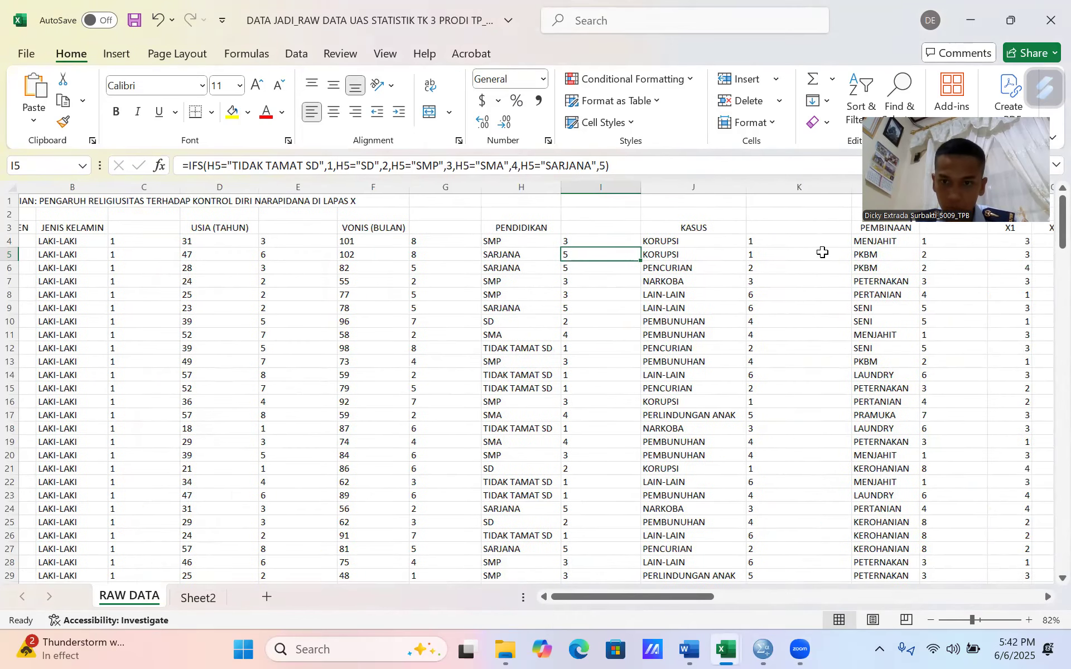
left_click(737, 241)
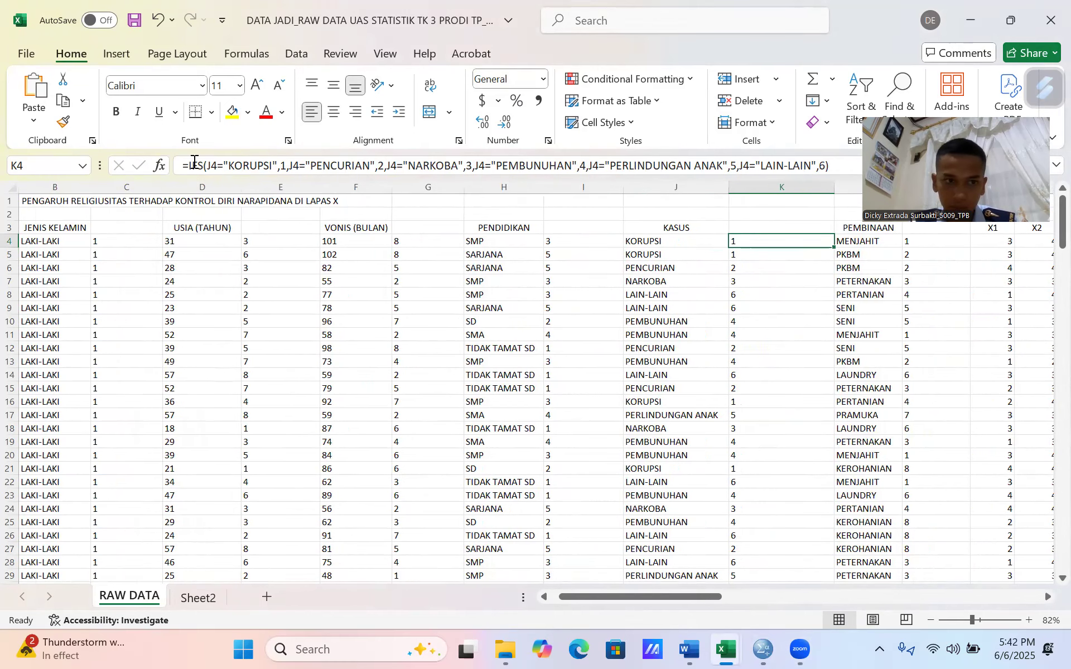
left_click_drag(180, 165, 855, 152)
key("ctrl+c")
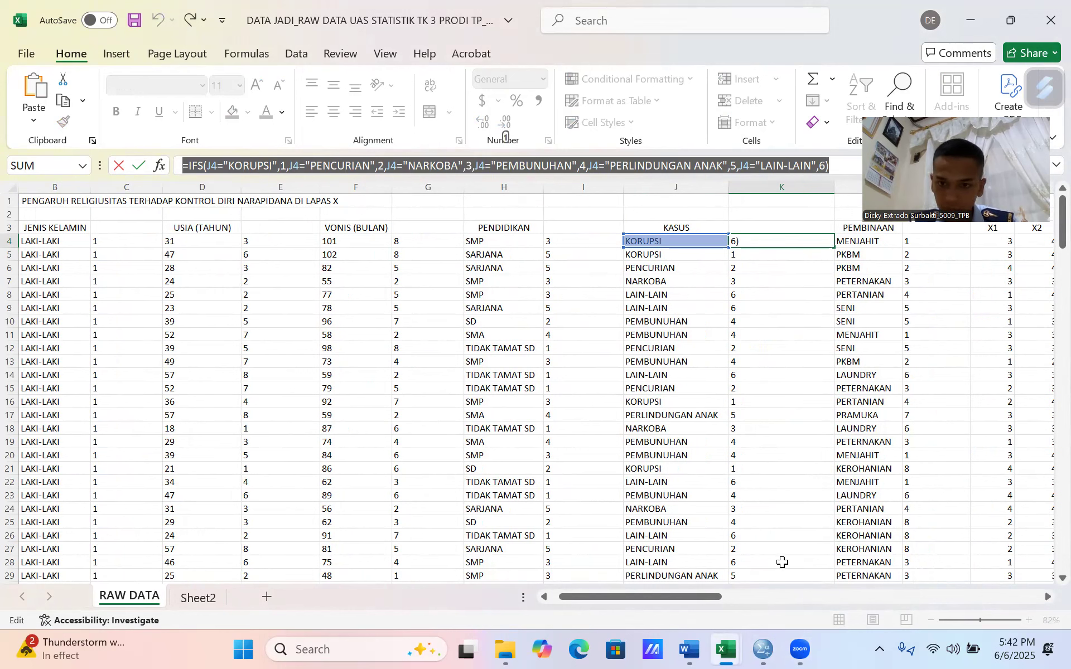
key("Return")
mouse_move(721, 648)
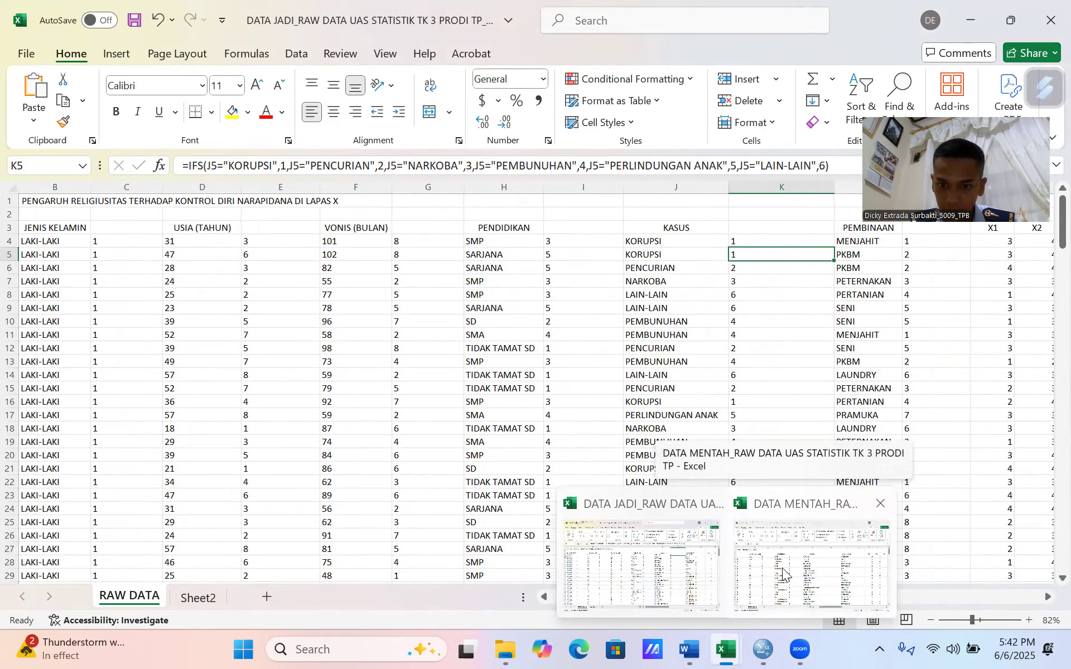
left_click(825, 575)
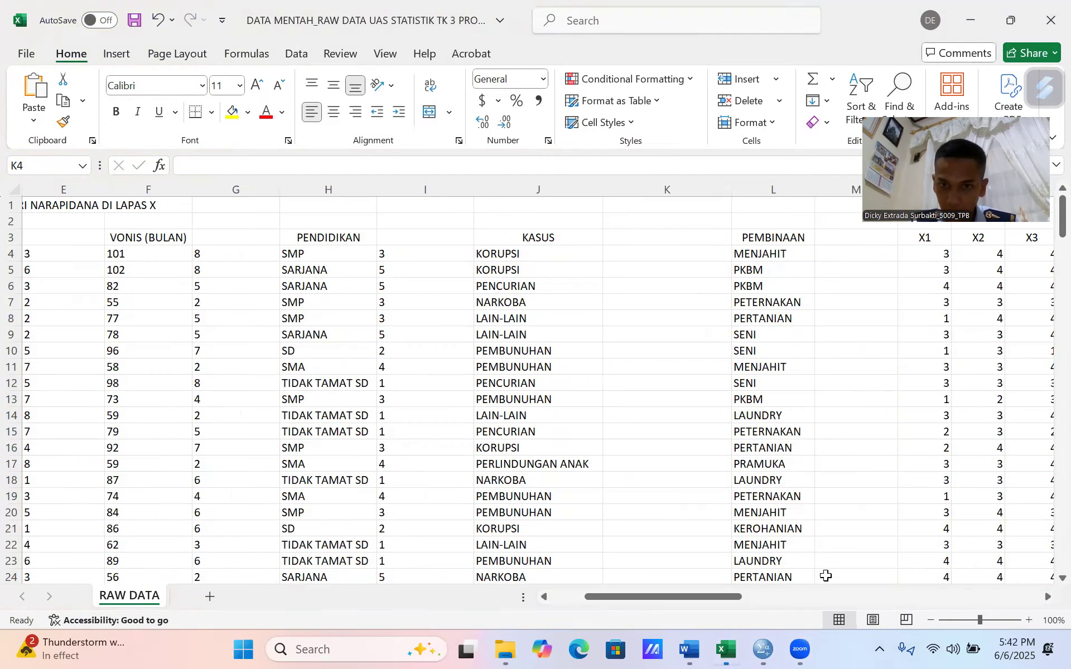
left_click(641, 254)
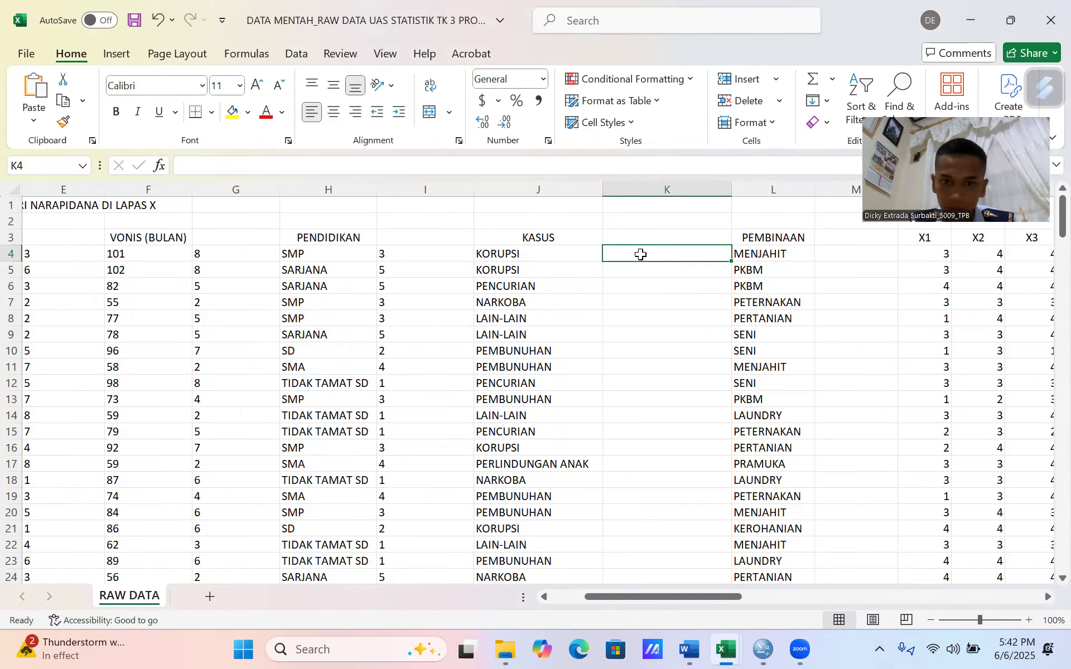
key("ctrl+v")
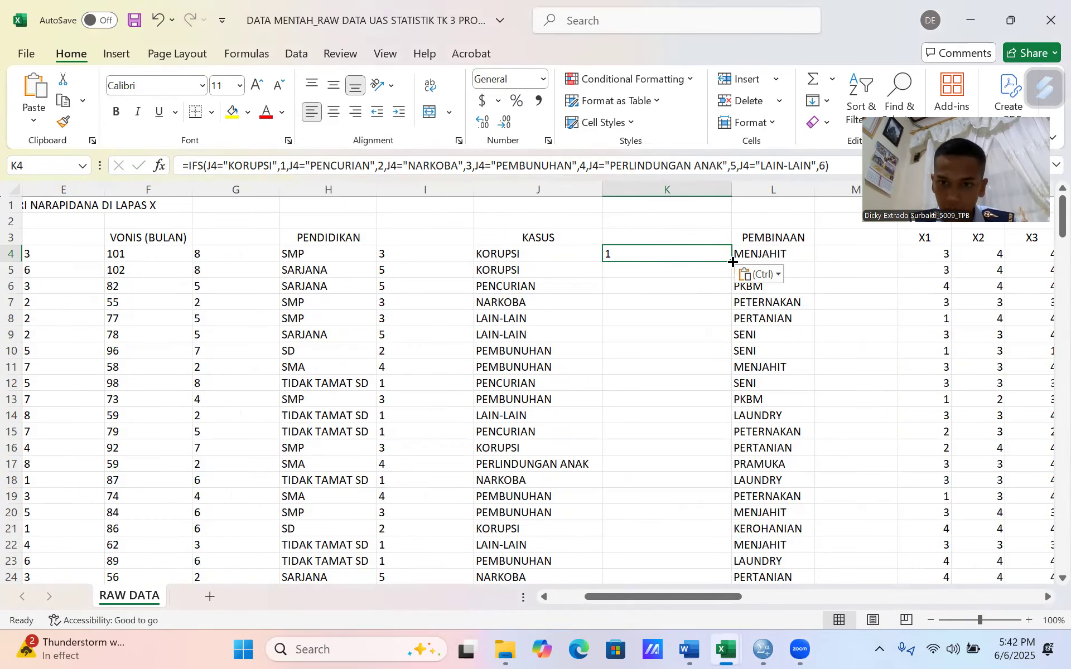
Fill the KASUS code formula from K4 down column K for all respondents and check the filled rows
double_click(731, 262)
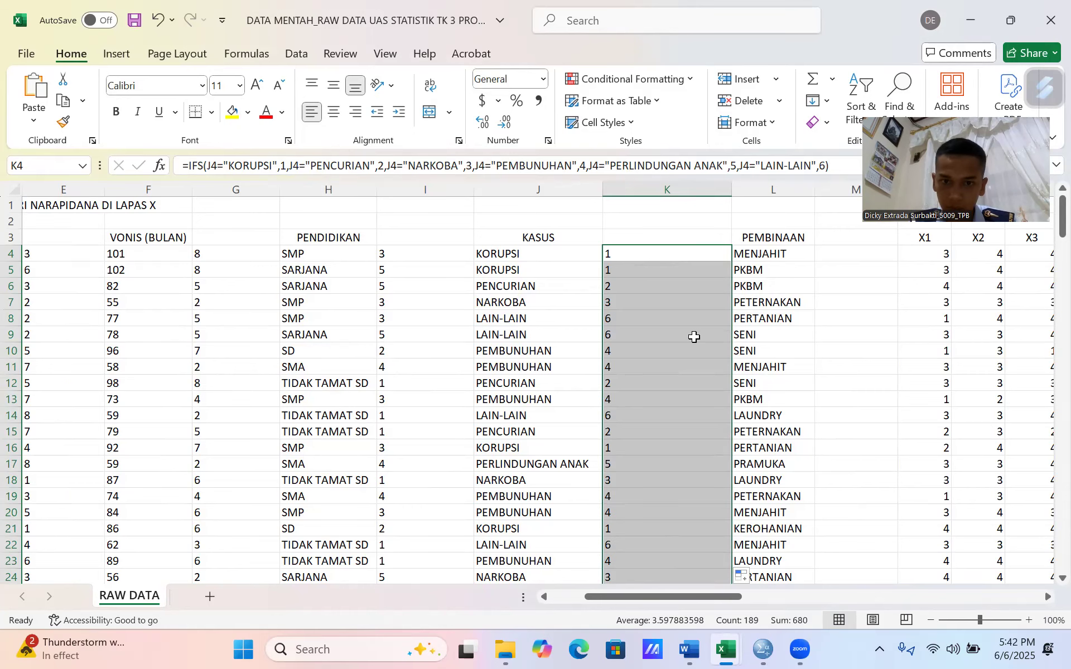
scroll(693, 337, "down", 1)
scroll(694, 337, "up", 1)
Copy the PEMBINAAN IFS formula, coding MENJAHIT as 1 through KEROHANIAN as 8, from DATA JADI into cell M4 of DATA MENTAH
scroll(836, 316, "right", 2)
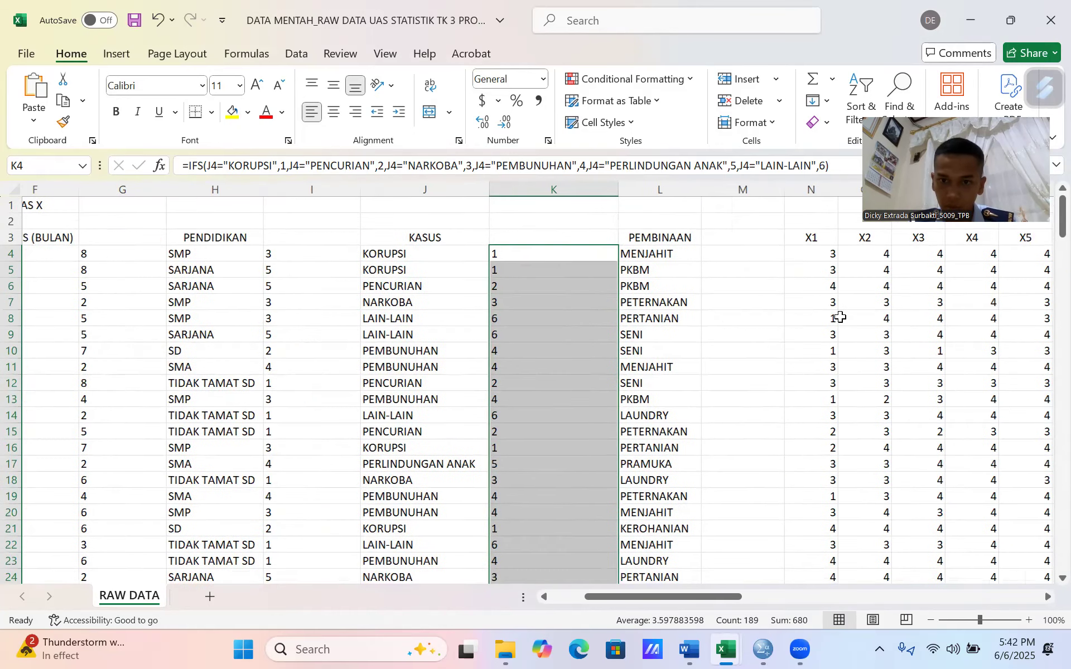
left_click(684, 255)
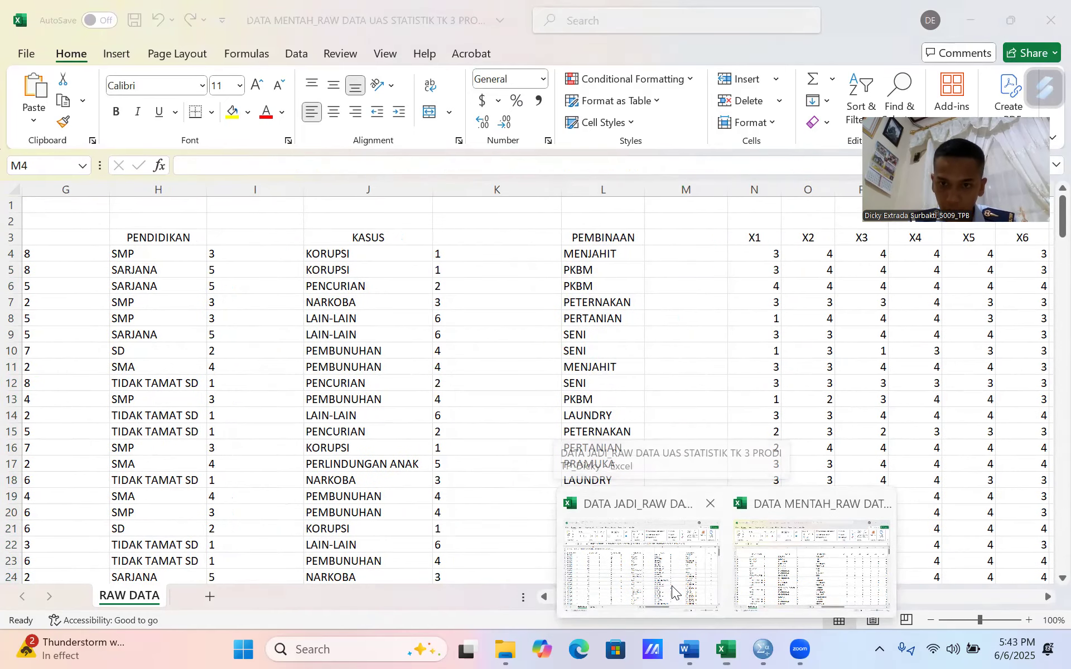
left_click(673, 591)
scroll(818, 378, "right", 3)
left_click(627, 241)
left_click_drag(178, 165, 856, 172)
key("ctrl+c")
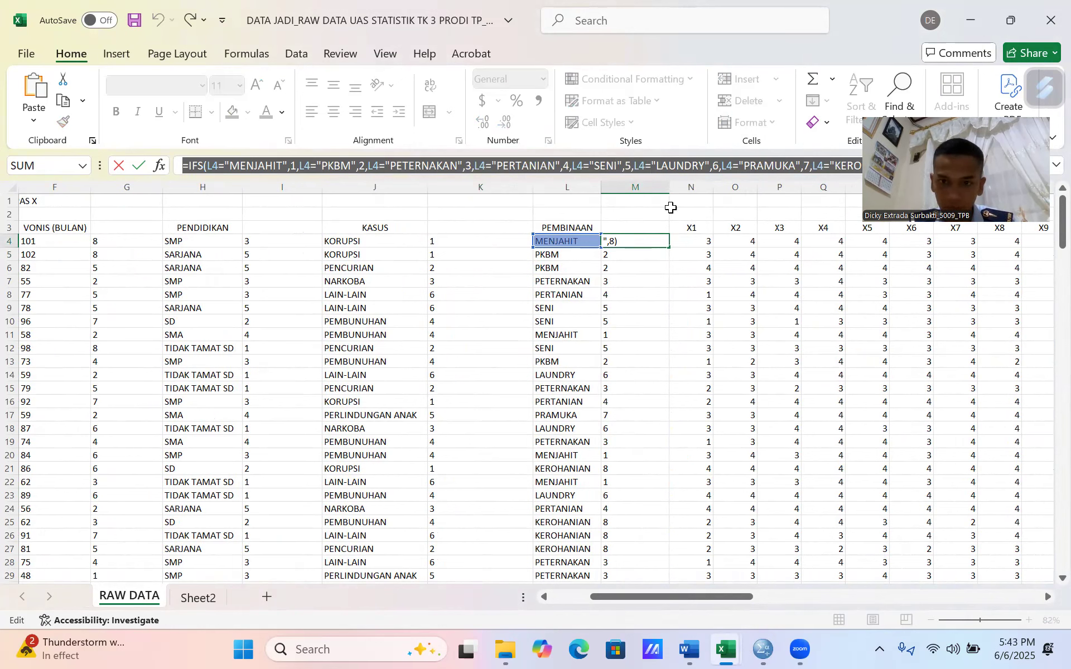
key("Return")
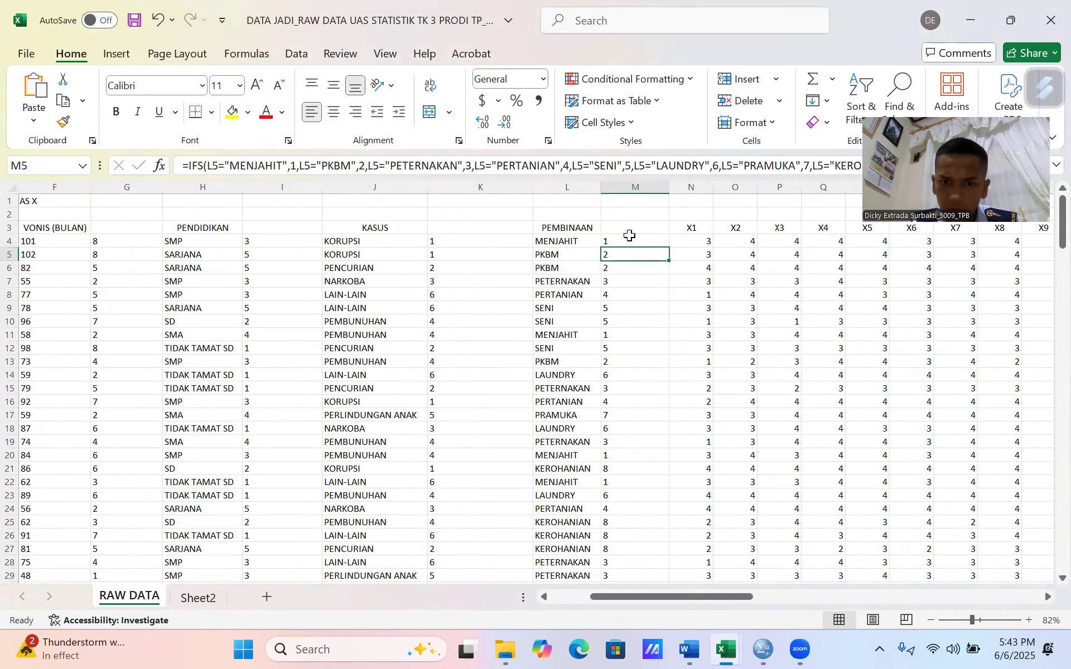
mouse_move(696, 650)
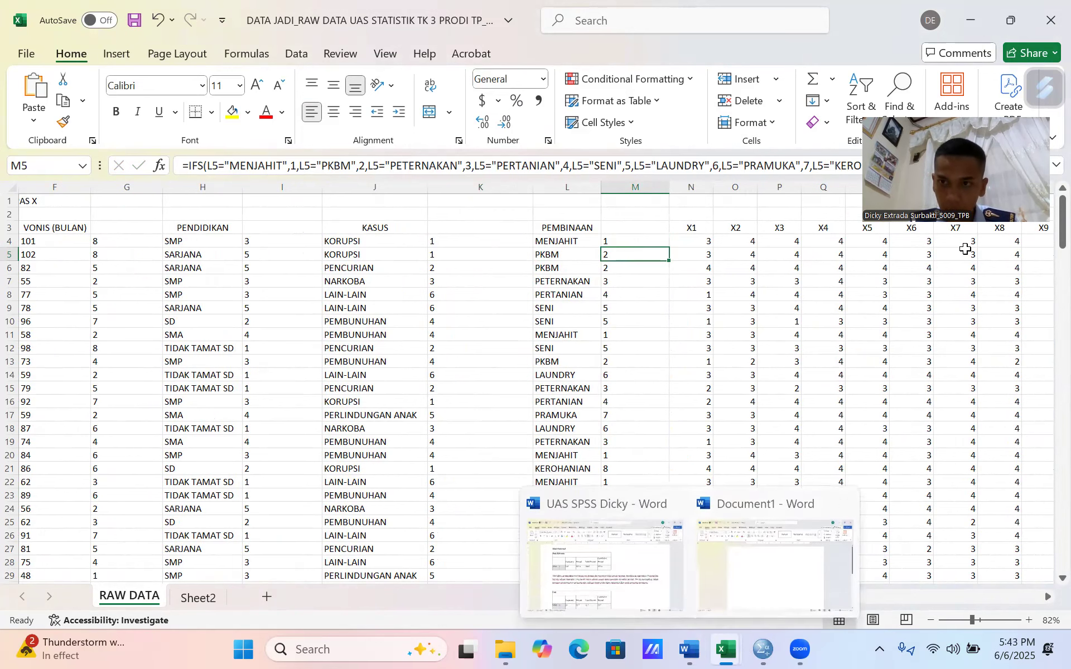
mouse_move(729, 649)
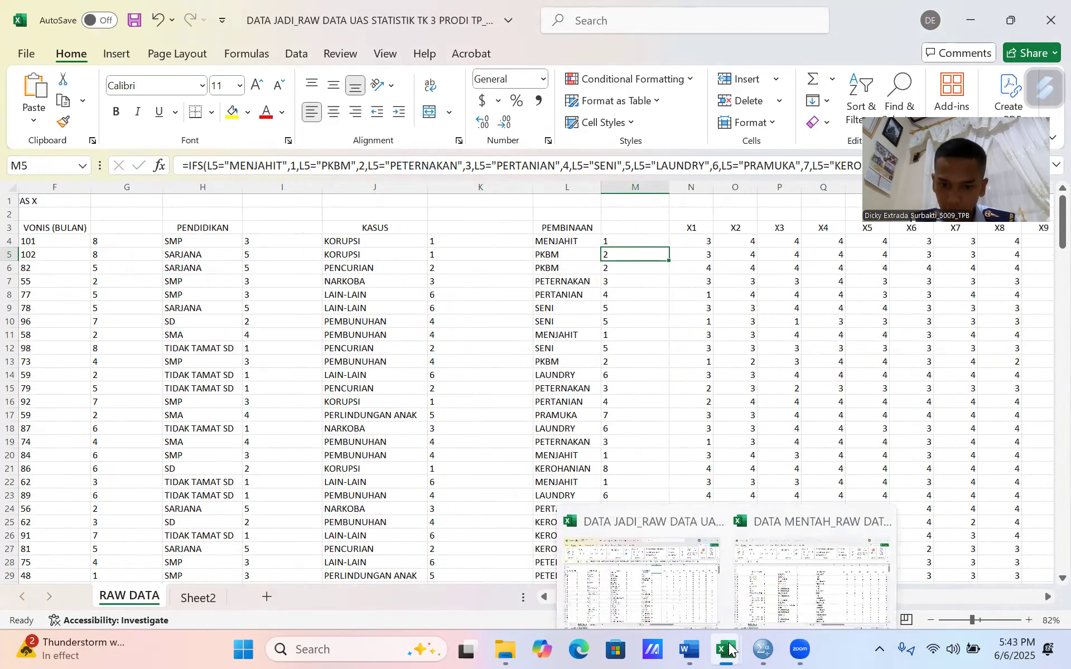
left_click(666, 589)
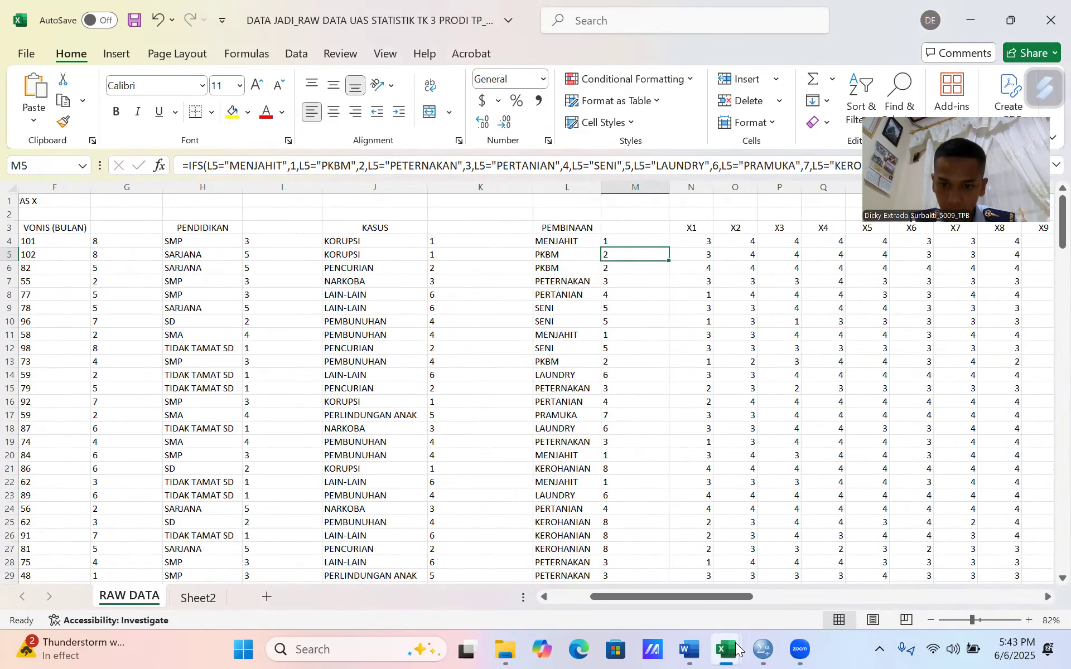
mouse_move(736, 650)
left_click(788, 581)
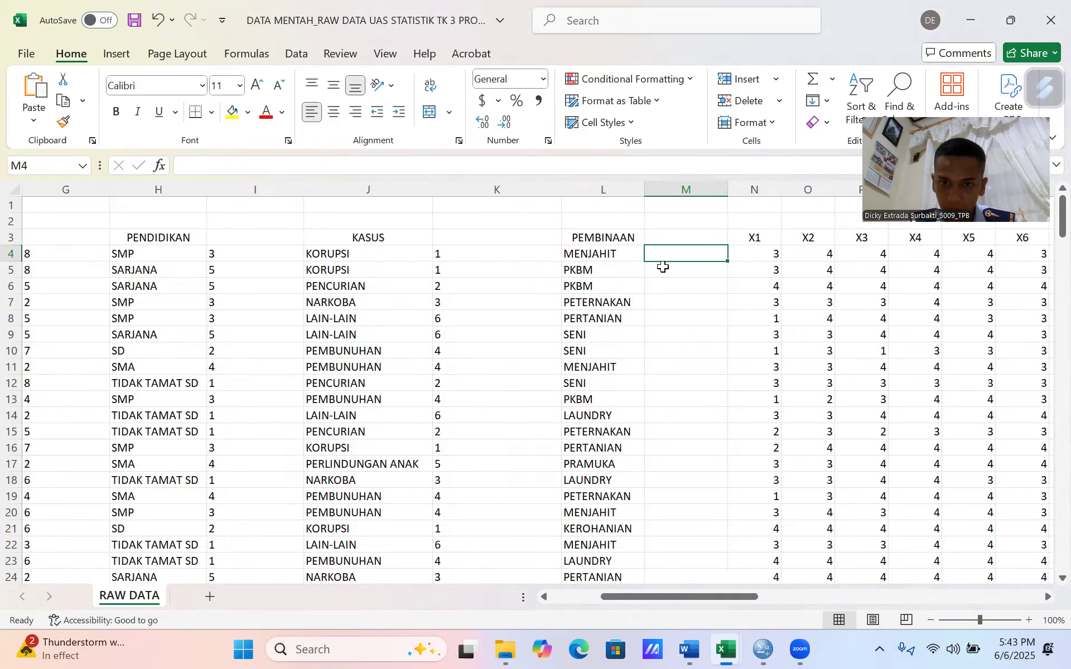
key("ctrl+v")
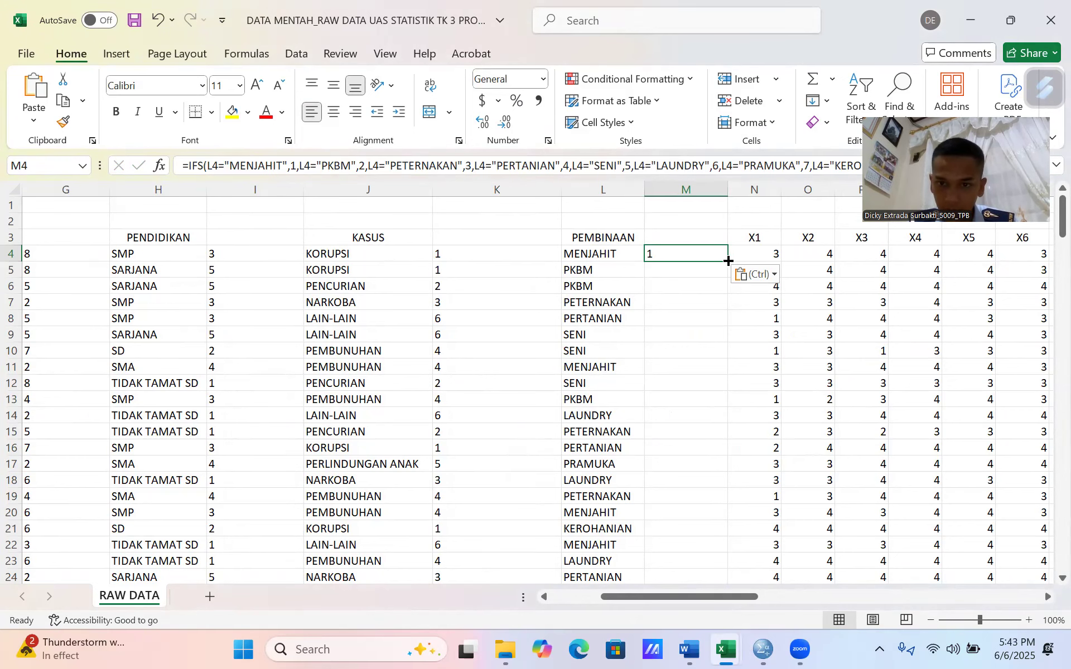
Fill the PEMBINAAN code formula from M4 down column M for all respondents and check the filled rows
double_click(726, 261)
scroll(679, 428, "down", 20)
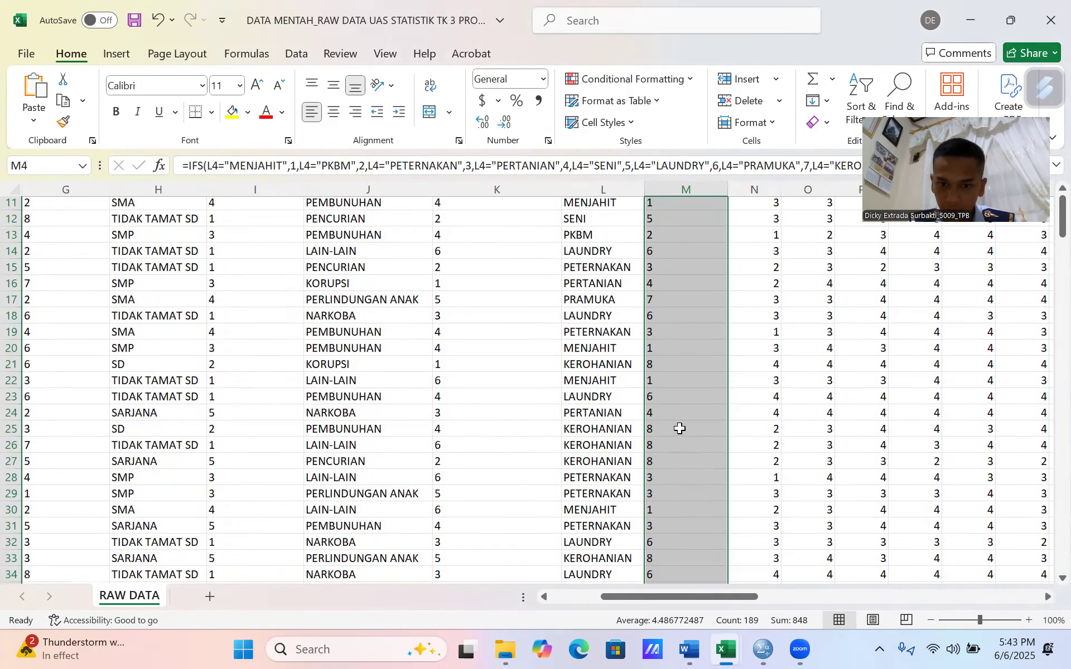
scroll(679, 429, "down", 20)
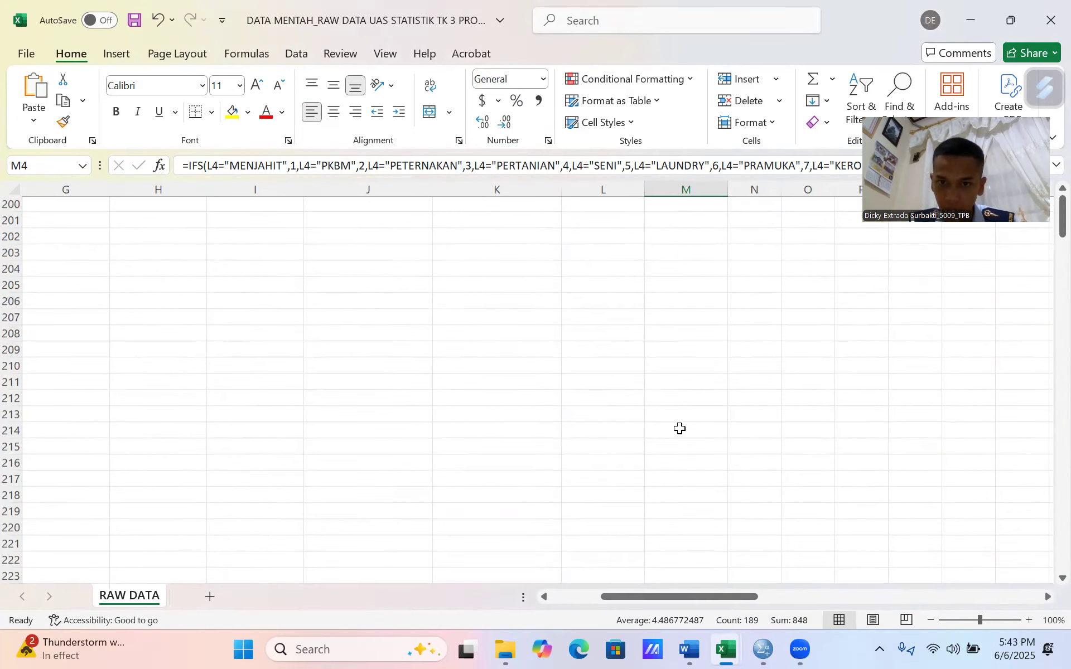
scroll(679, 428, "up", 10)
scroll(679, 428, "down", 1)
scroll(679, 428, "up", 20)
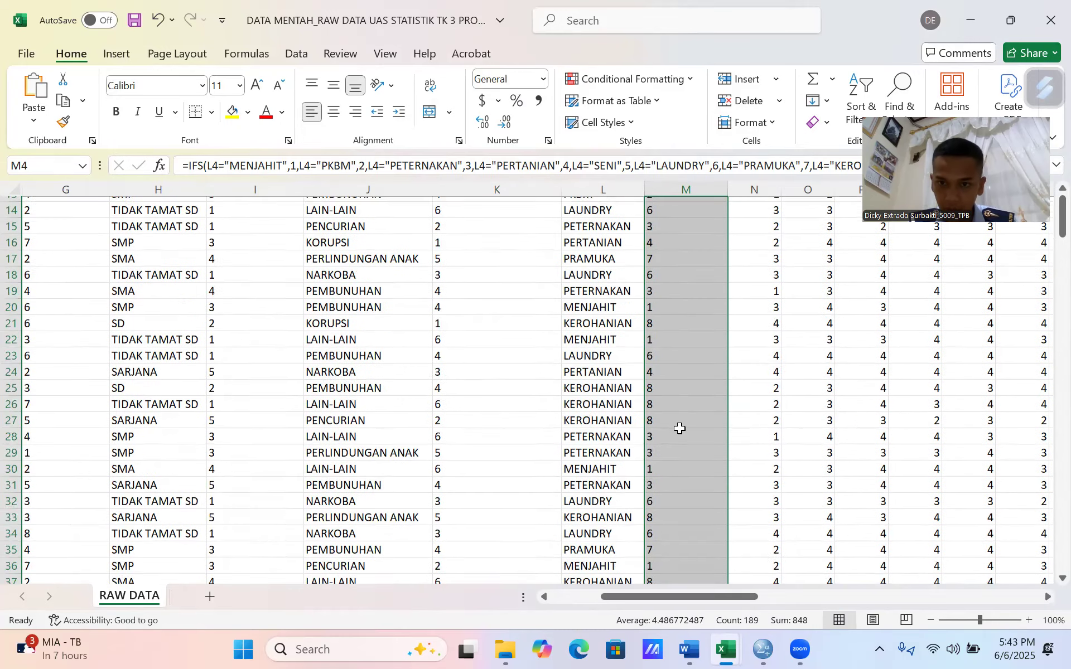
Enter the header X TOTAL in cell AC3, in the empty column after X15
scroll(848, 331, "right", 1)
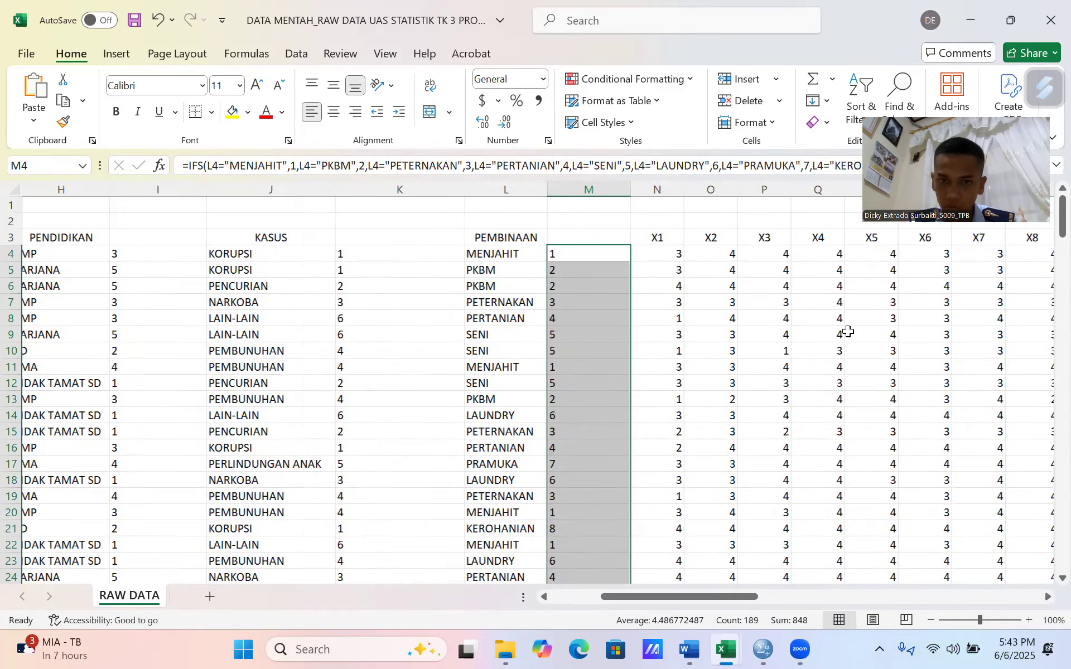
scroll(848, 331, "right", 5)
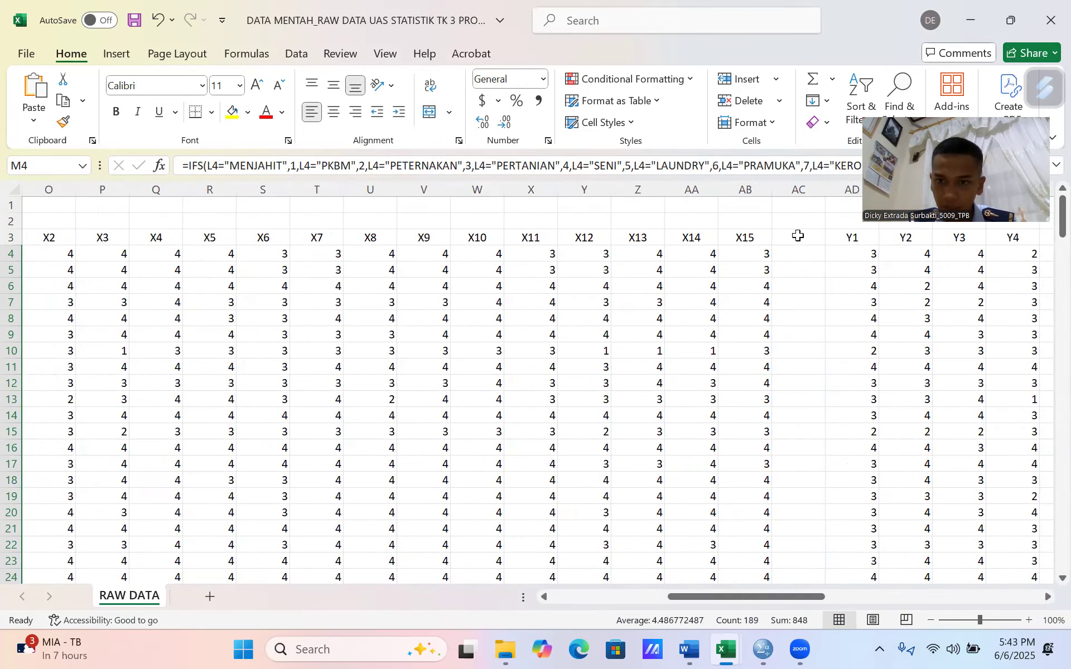
left_click(798, 236)
type("X TOTAL")
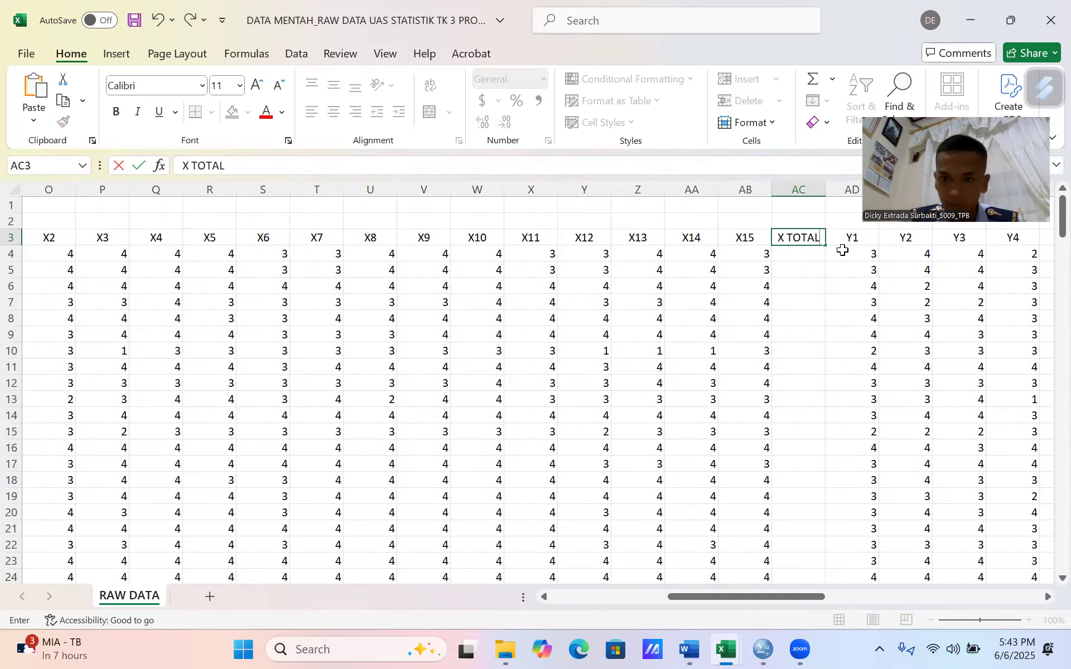
left_click(797, 255)
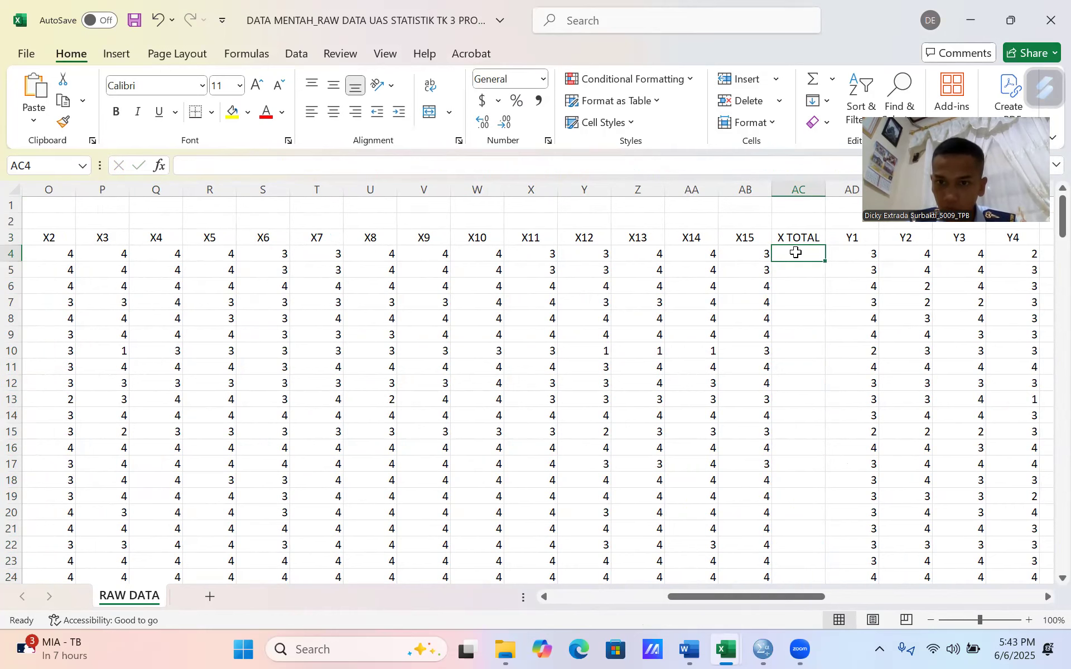
Sum the X1 to X15 scores in AC4 with =SUM(N4:AB4) and fill the formula down the X TOTAL column
left_click(814, 79)
scroll(521, 282, "left", 4)
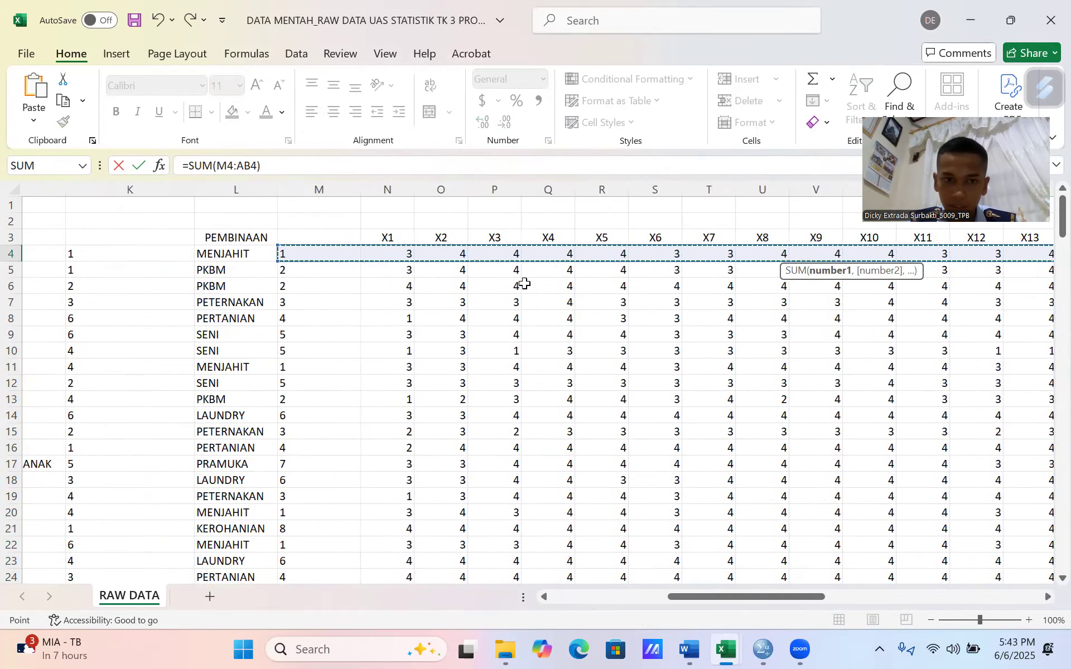
left_click_drag(344, 256, 805, 255)
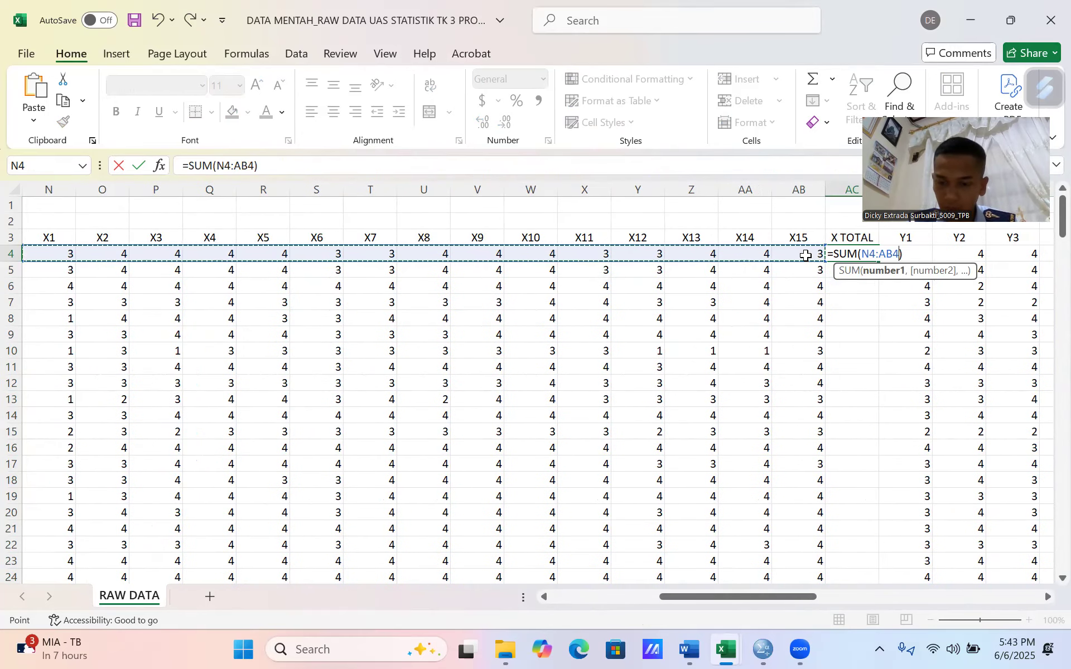
key("Return")
left_click(851, 252)
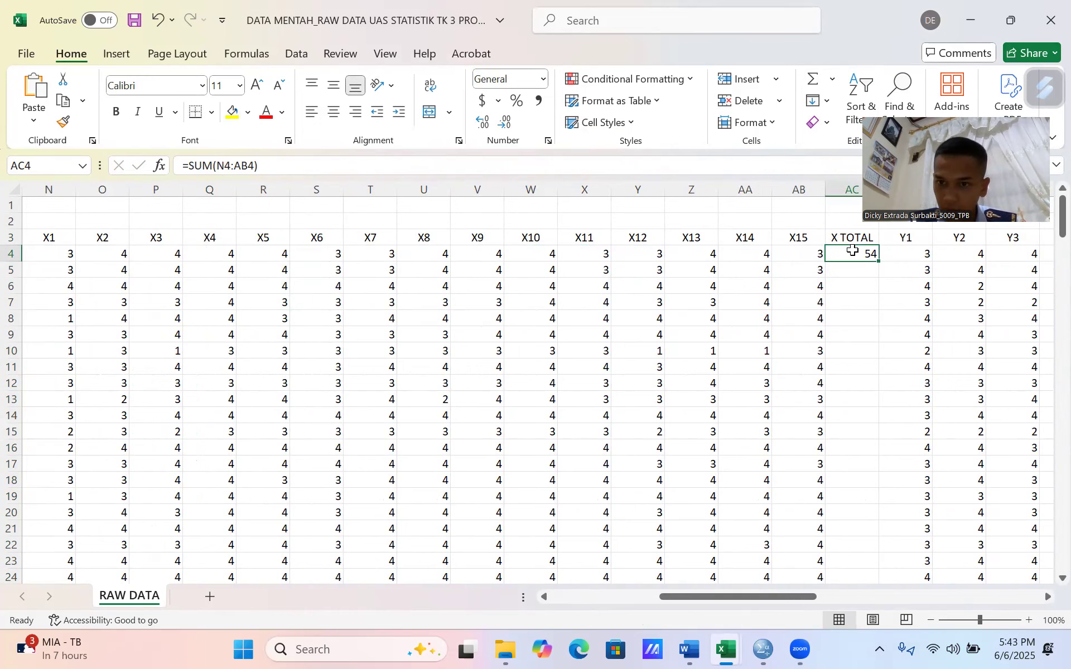
double_click(878, 261)
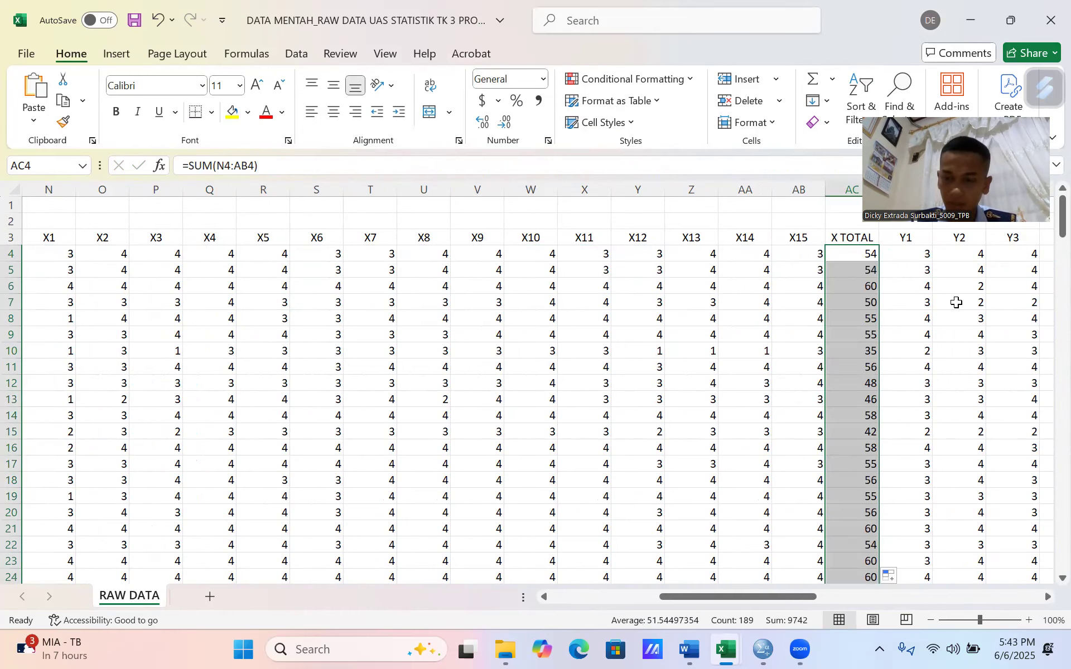
Enter the header Y Total in cell BH3, in the empty column after Y30
scroll(956, 301, "right", 3)
scroll(956, 303, "right", 10)
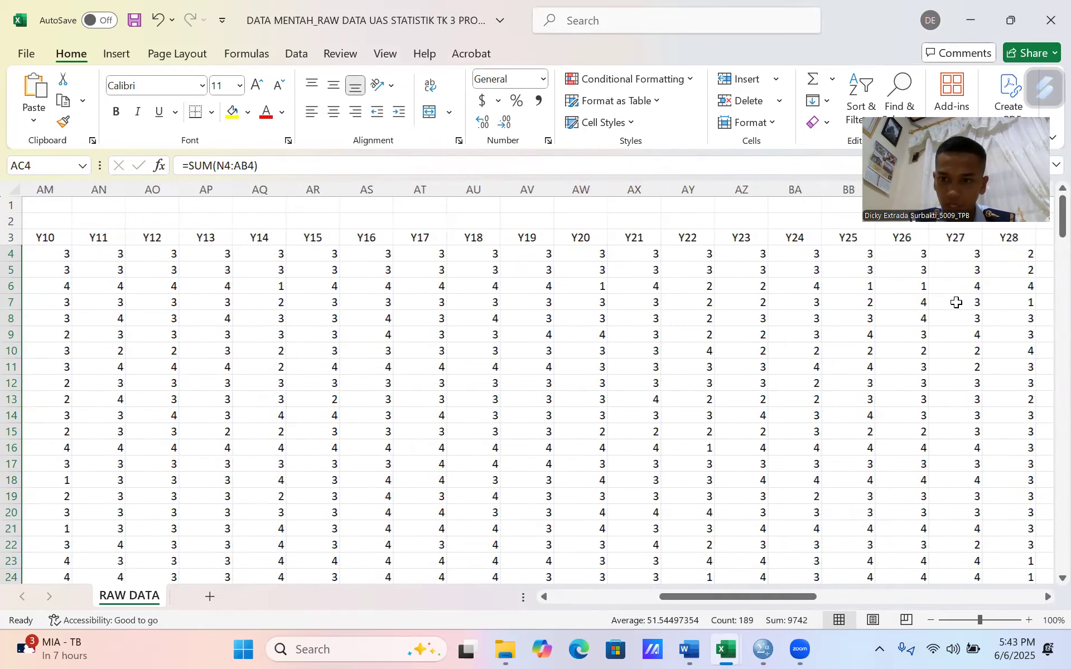
scroll(747, 272, "right", 1)
left_click(633, 238)
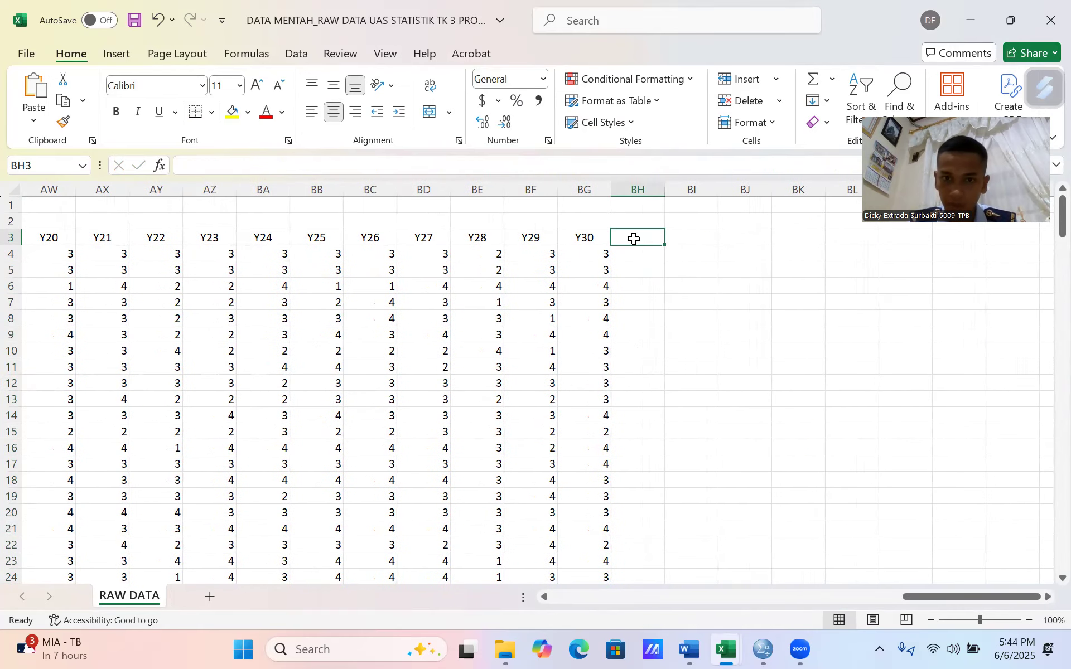
type("Y Total")
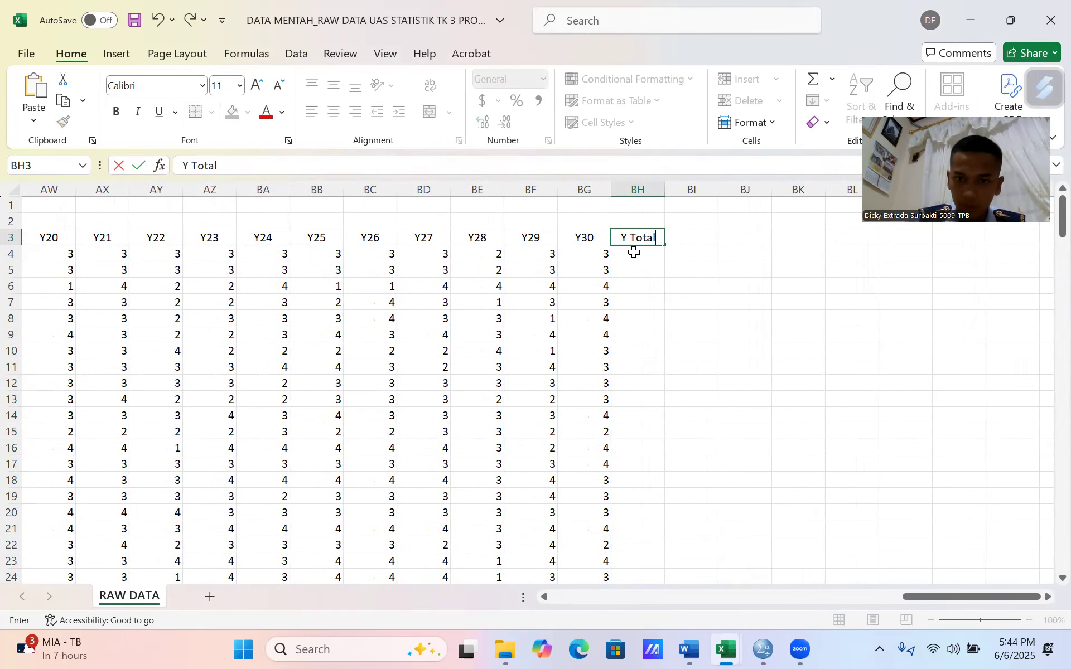
key("Return")
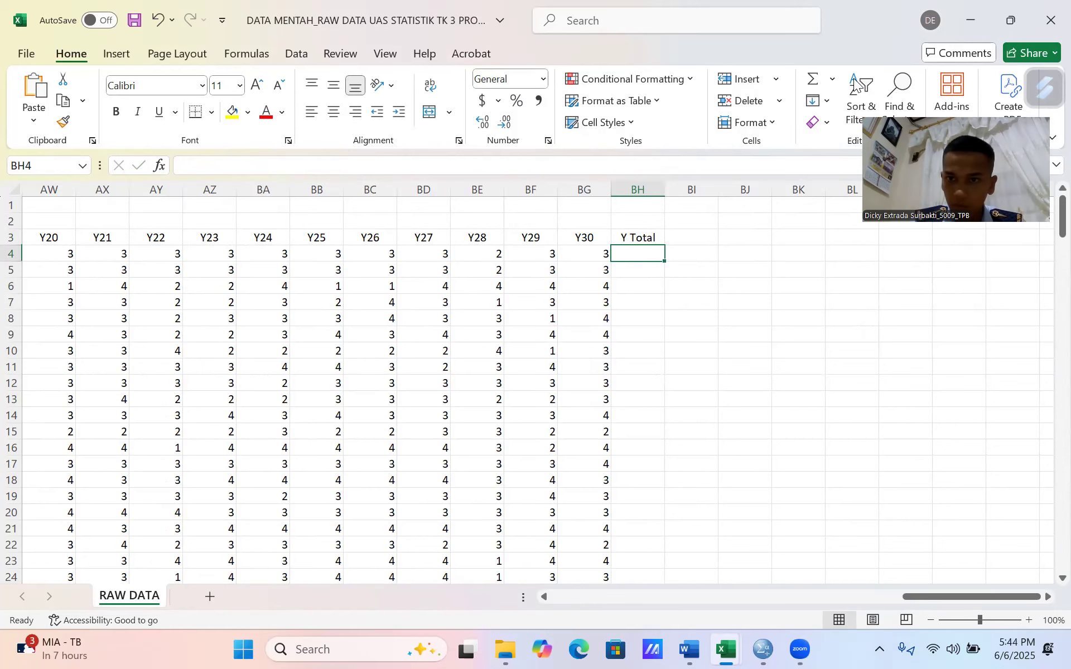
Sum the Y1 to Y30 scores in cell BH4 with =SUM(AD4:BG4), checking that the range covers all Y items
left_click(813, 80)
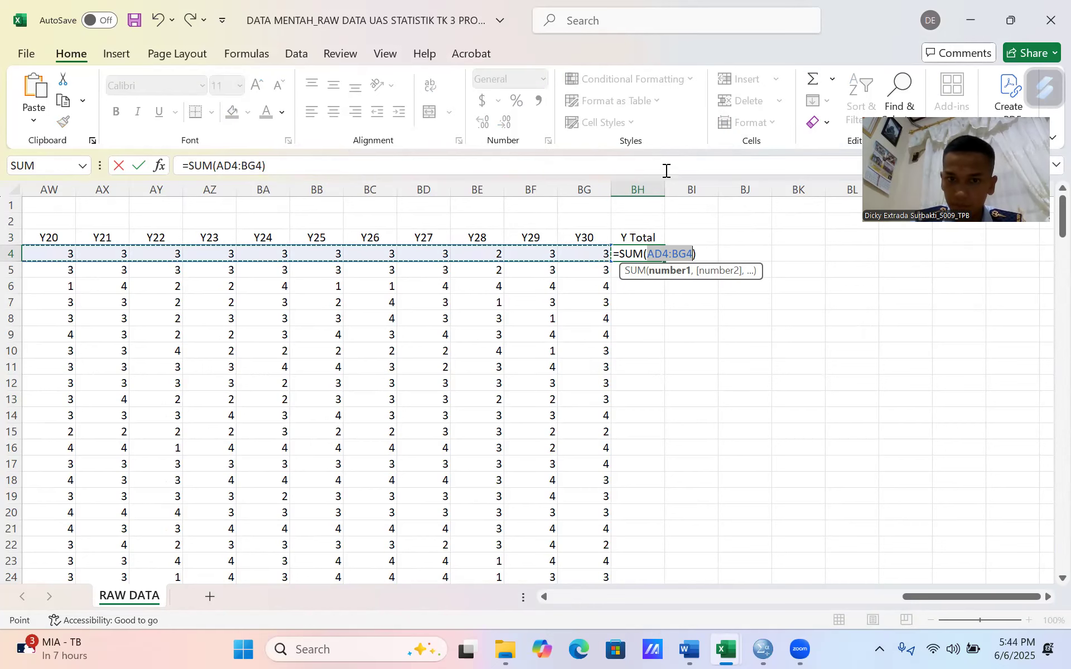
scroll(380, 318, "left", 10)
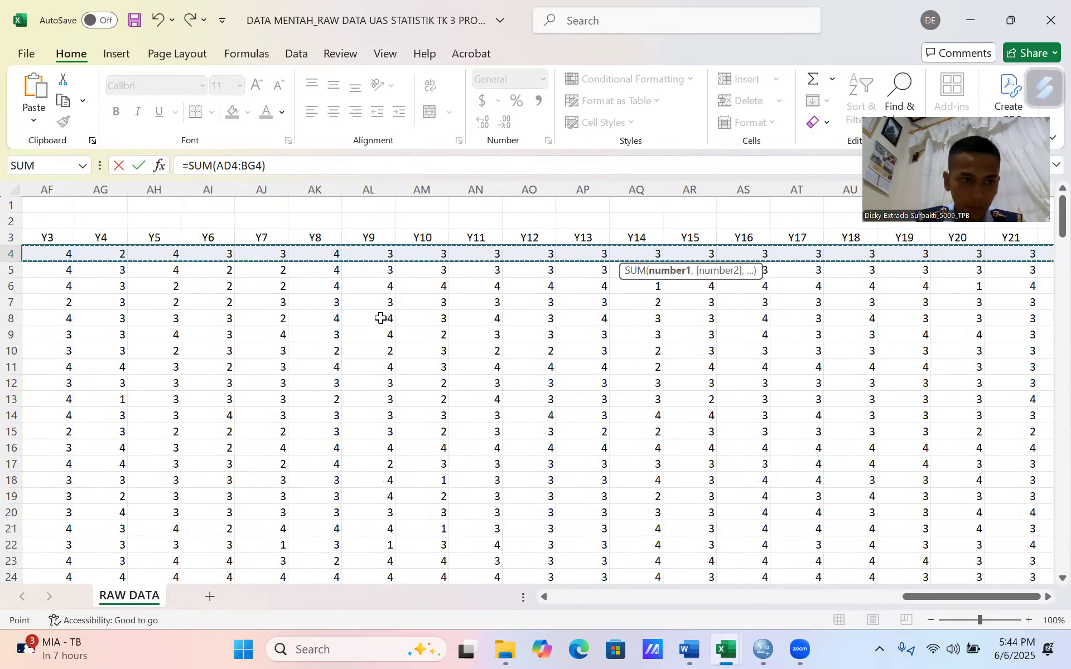
scroll(380, 318, "right", 10)
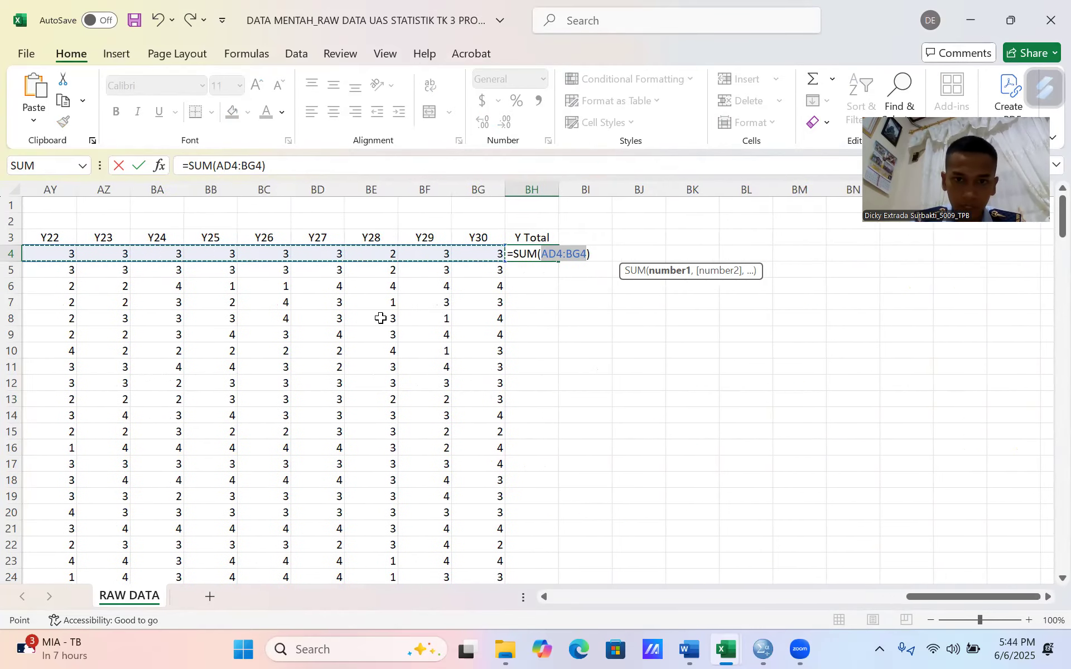
key("Return")
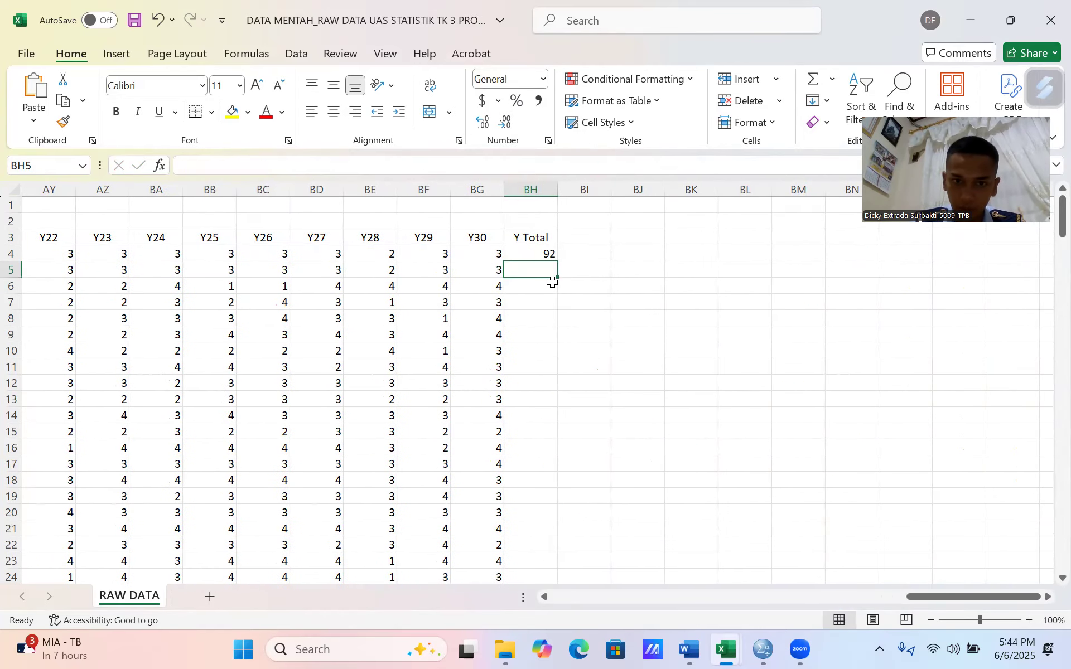
Fill the Y Total formula from BH4 down column BH for all respondents and check the last filled rows
left_click(540, 250)
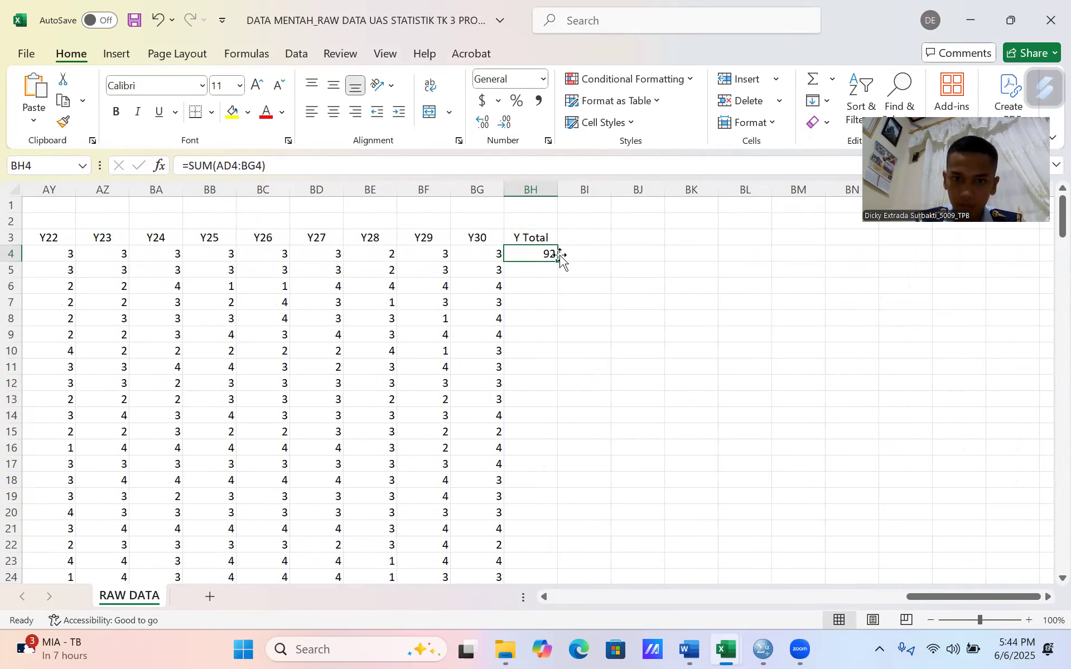
double_click(559, 261)
scroll(628, 497, "down", 20)
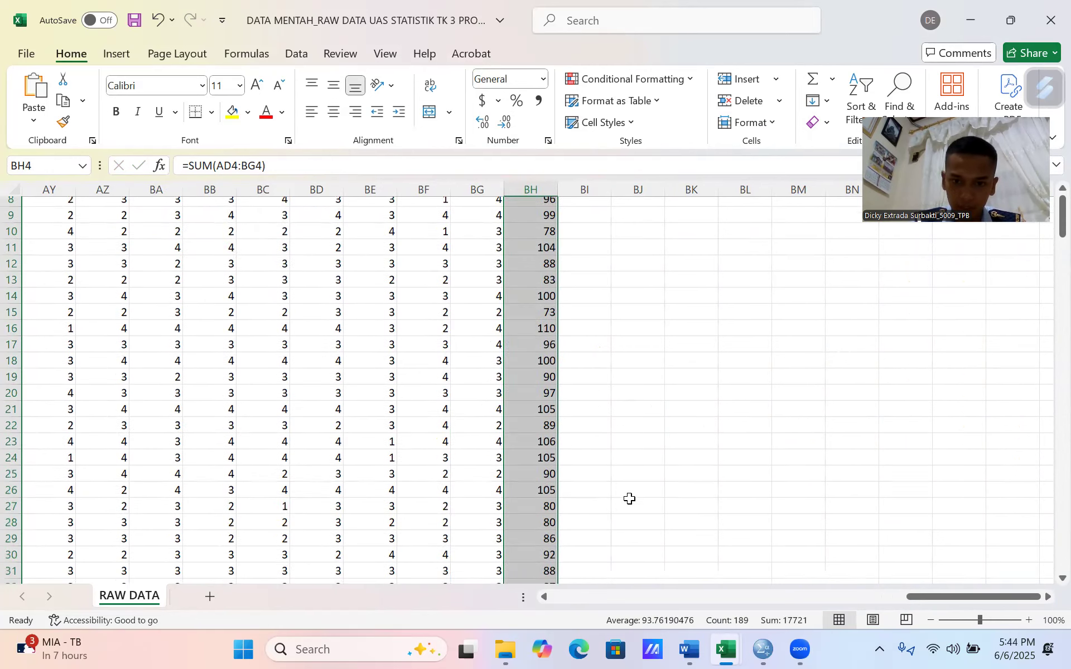
scroll(629, 498, "down", 20)
scroll(629, 498, "up", 6)
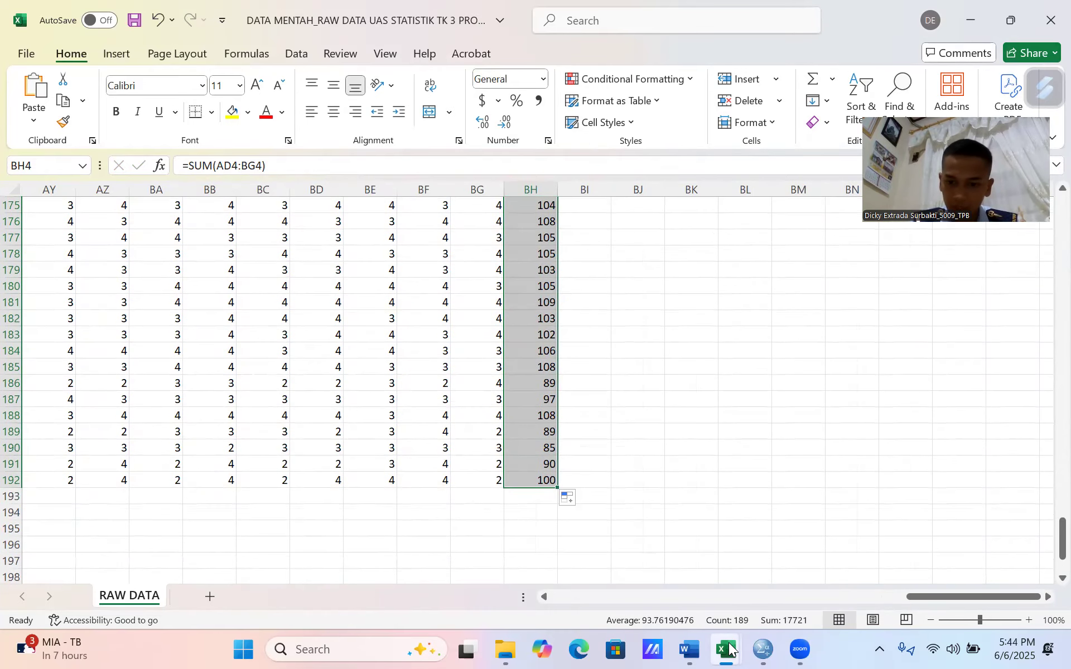
Switch to the DATA JADI workbook and copy the coded data without headers, A2:H190, from Sheet2
mouse_move(729, 650)
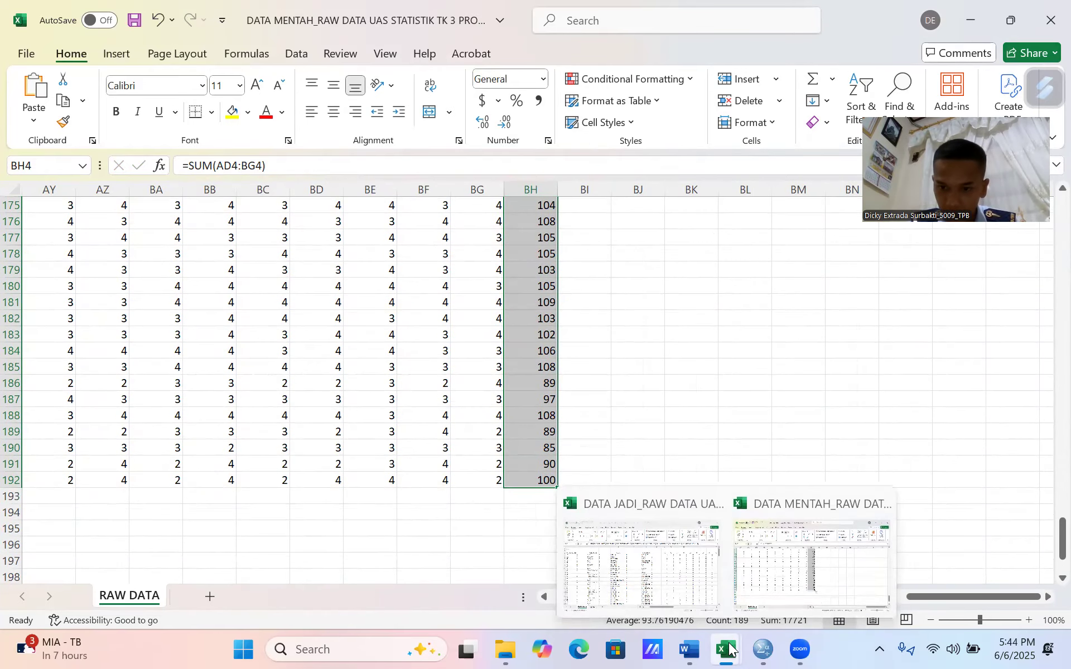
left_click(641, 562)
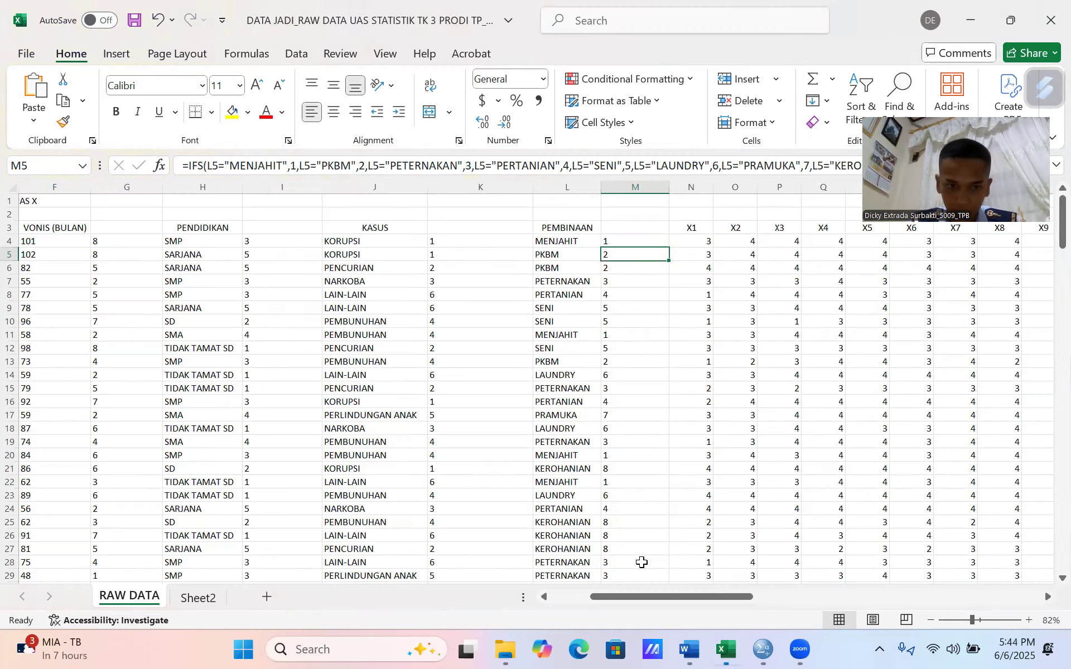
left_click(190, 598)
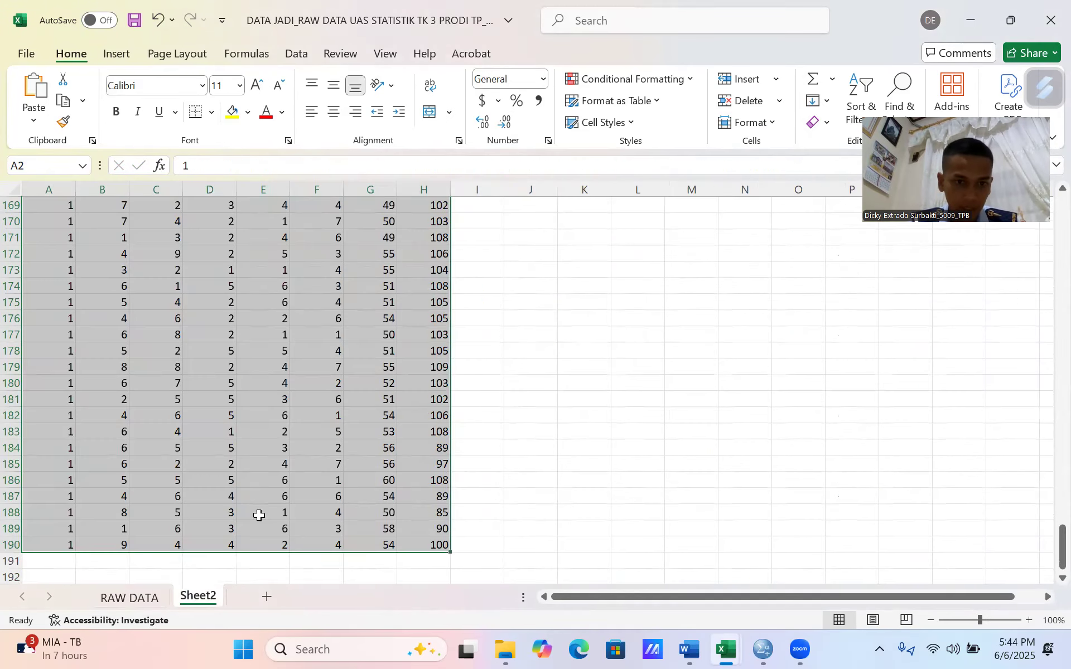
scroll(516, 364, "up", 20)
scroll(516, 363, "up", 20)
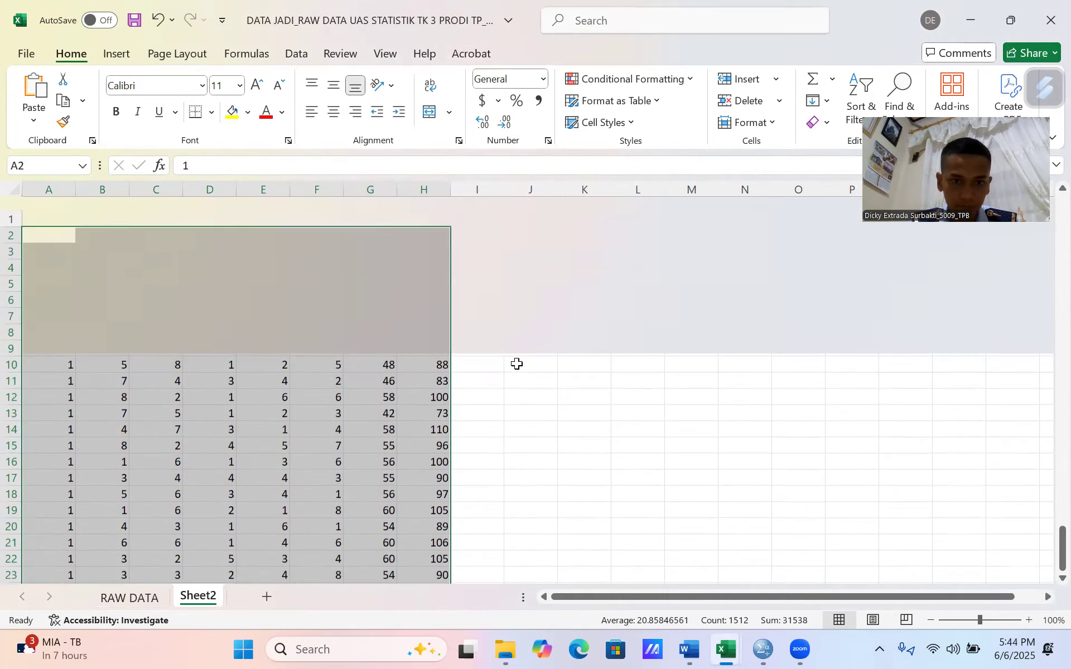
left_click(517, 364)
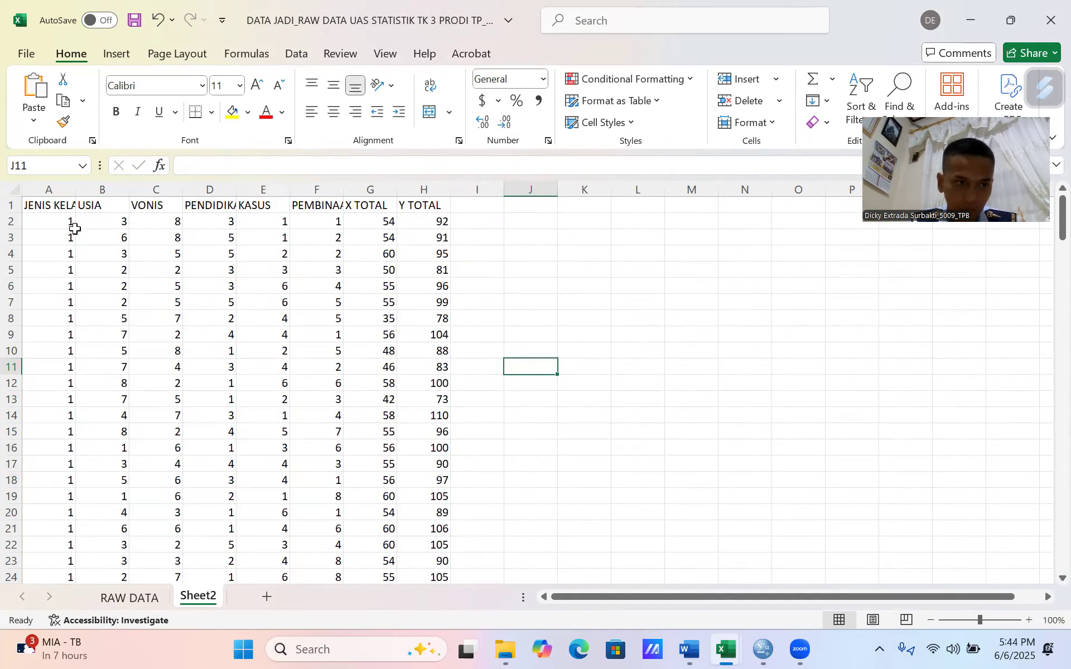
left_click_drag(52, 223, 435, 540)
key("ctrl+c")
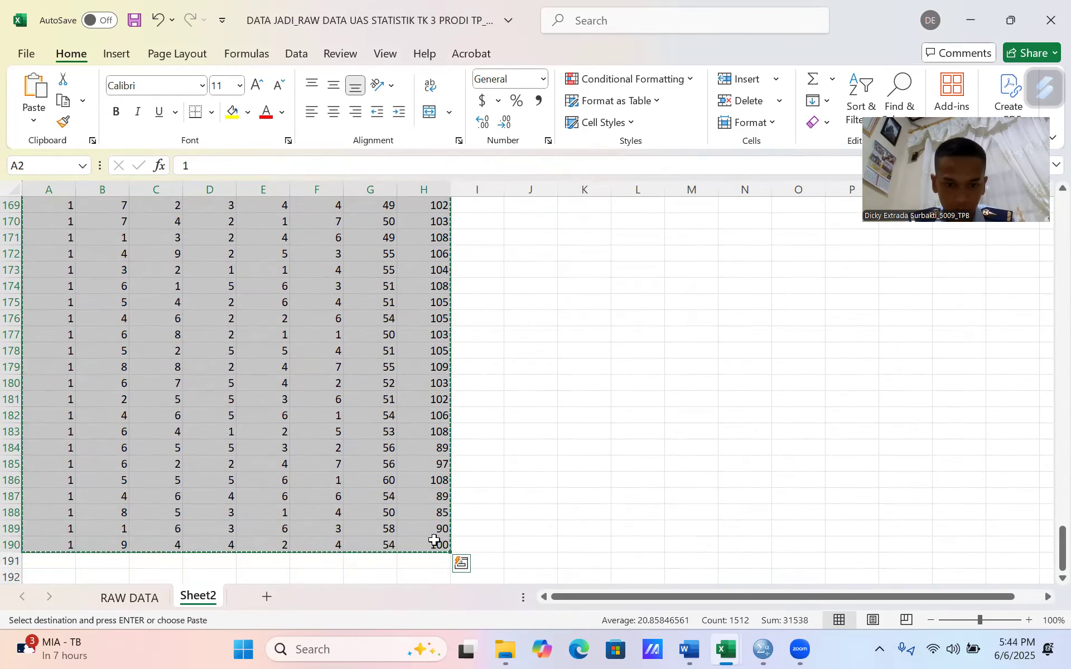
Switch to IBM SPSS Statistics and paste the copied data into the empty Data View, starting at row 1 of the first variable
mouse_move(762, 648)
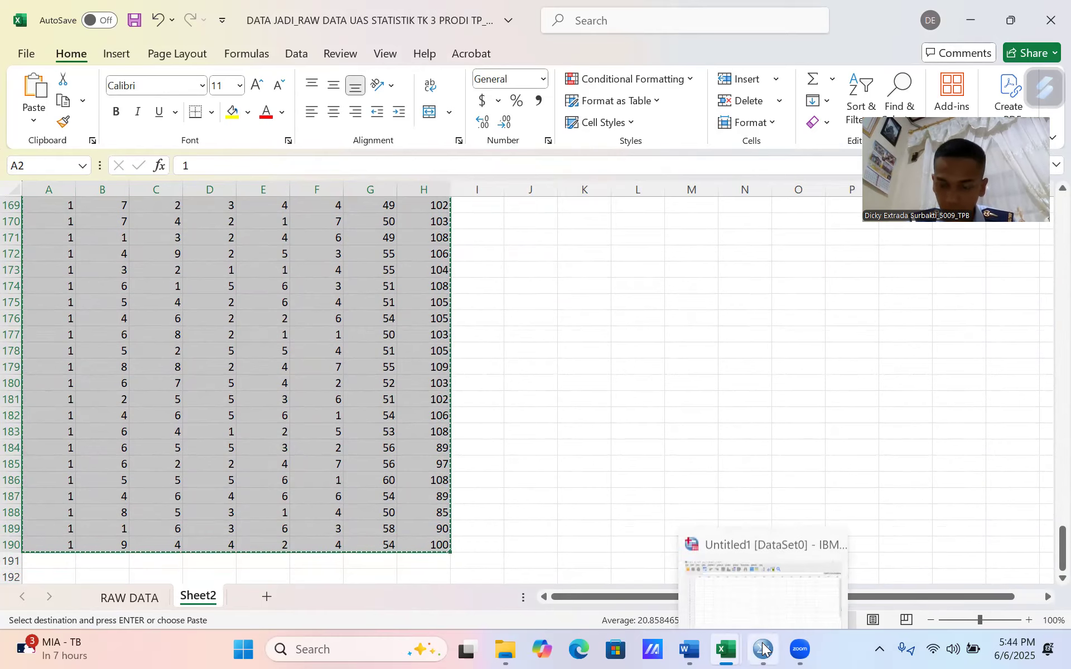
left_click(760, 592)
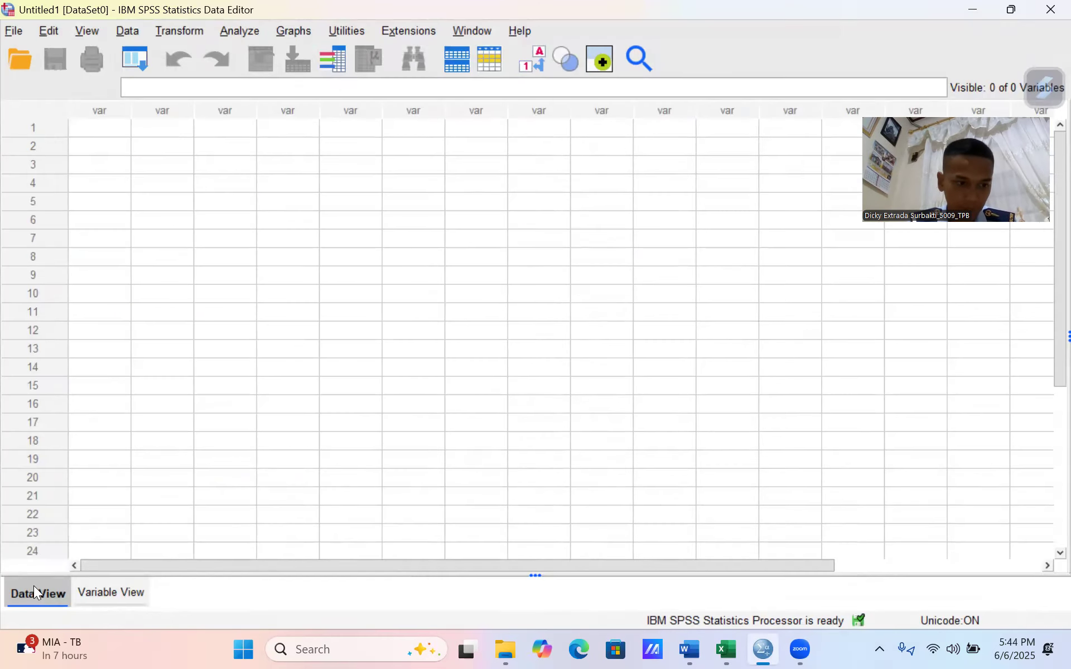
left_click(98, 127)
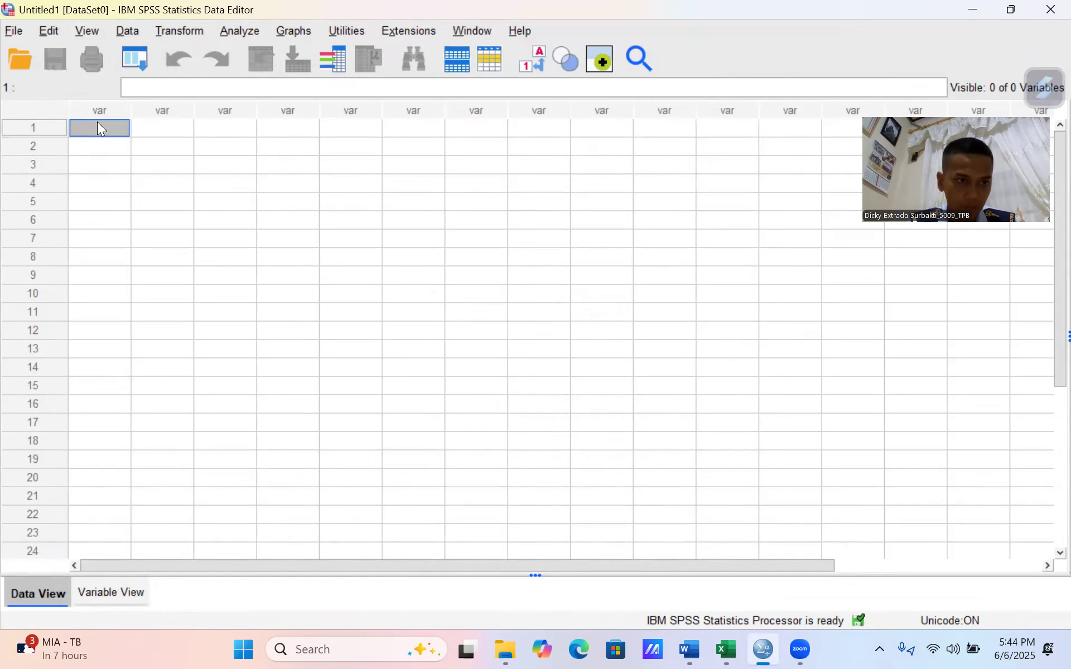
key("ctrl+v")
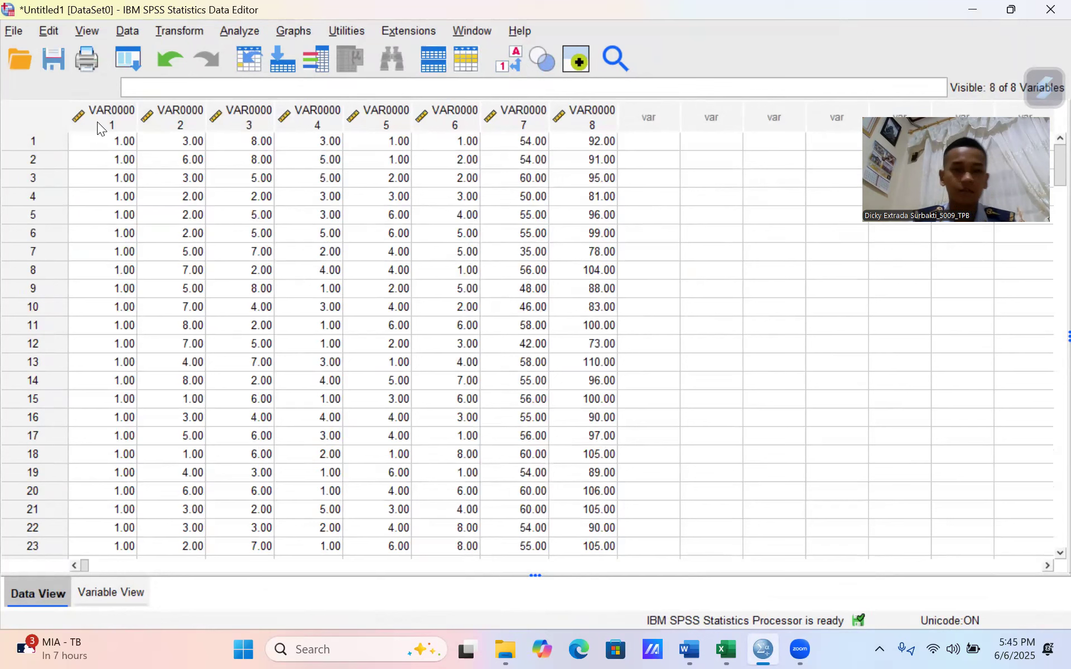
In Variable View, label the first three variables JENIS KELAMIN, USIA and VONIS
left_click(116, 594)
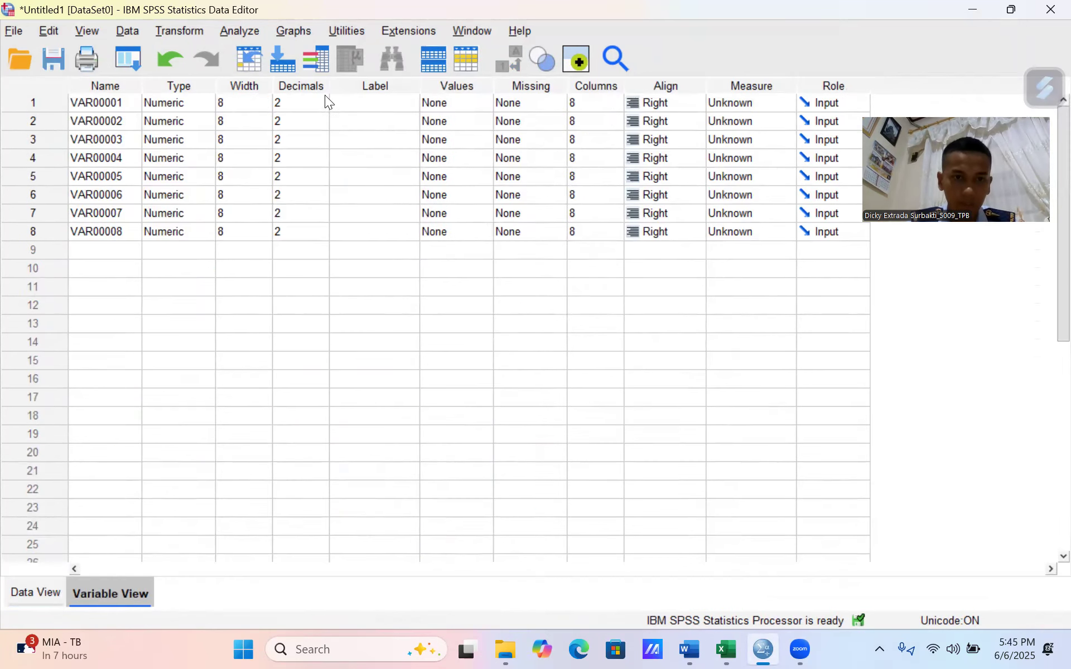
left_click(370, 100)
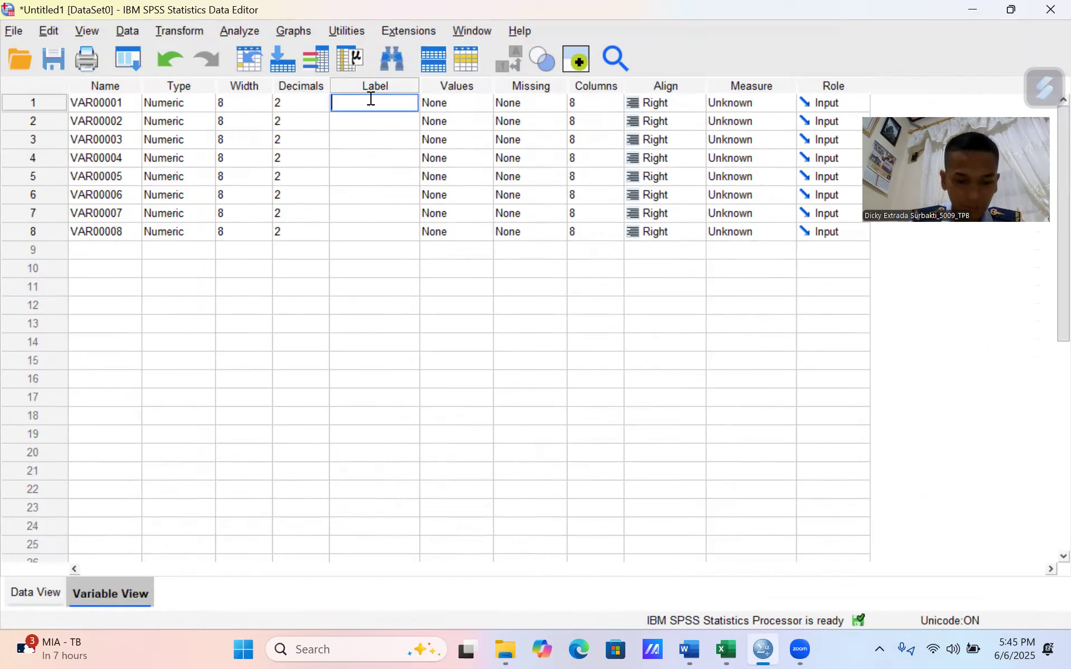
type("JENIS KELAMIN")
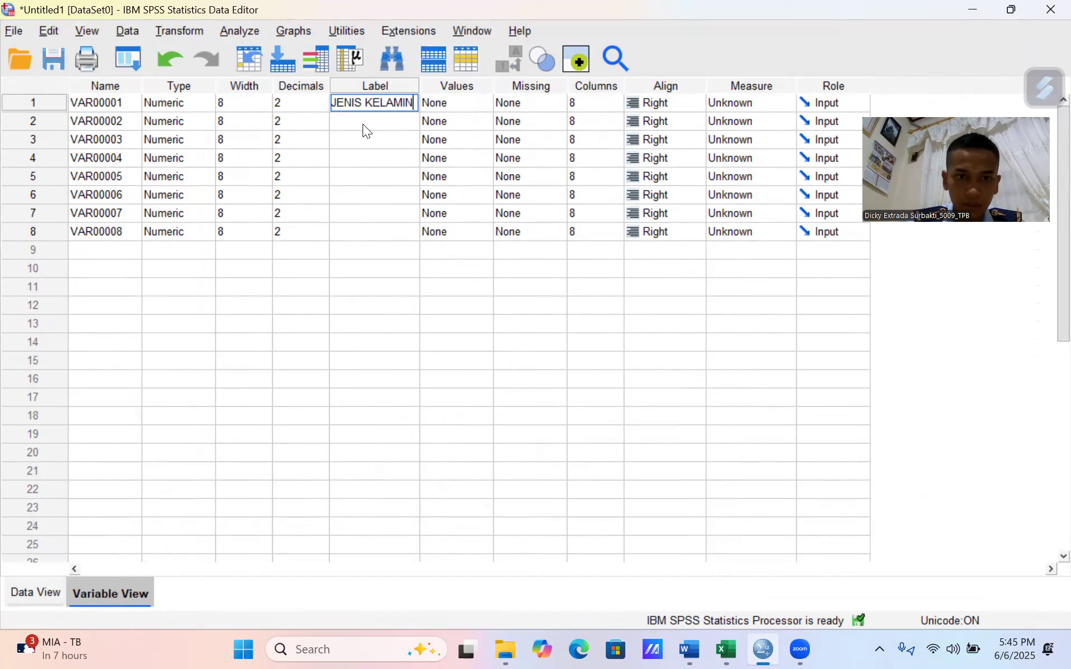
left_click(363, 124)
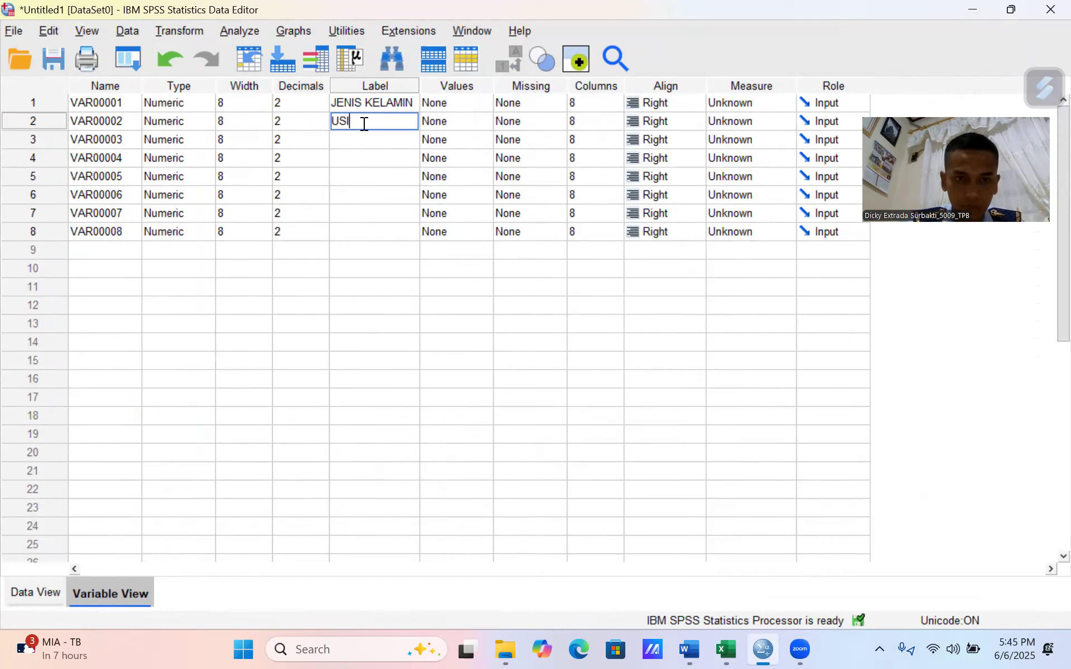
left_click(361, 133)
type("VO")
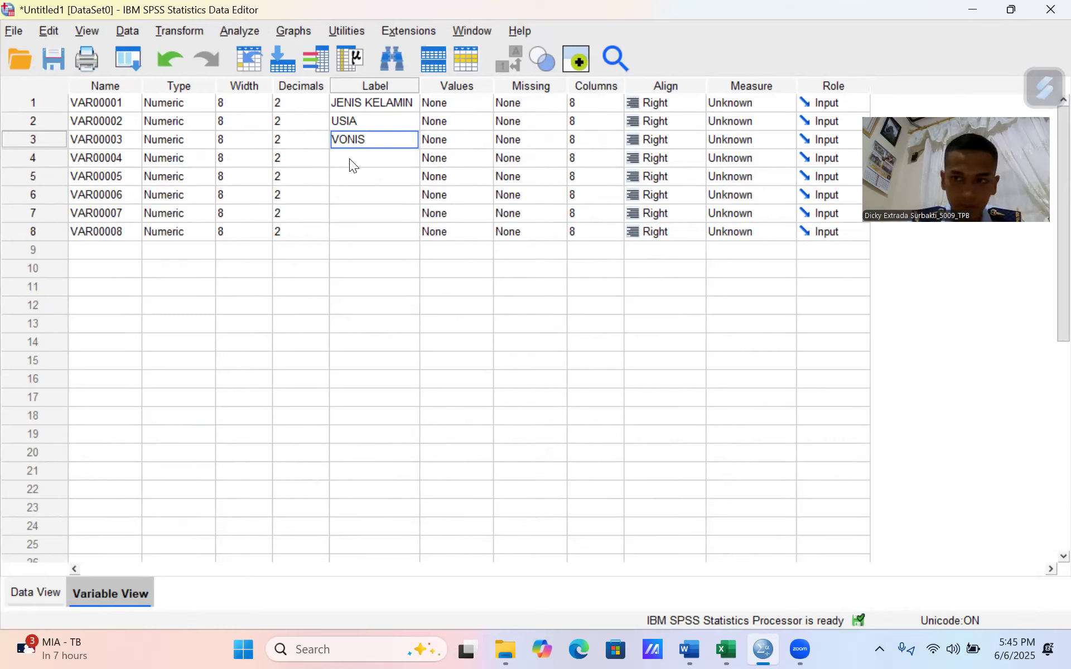
type("NIS")
left_click(349, 159)
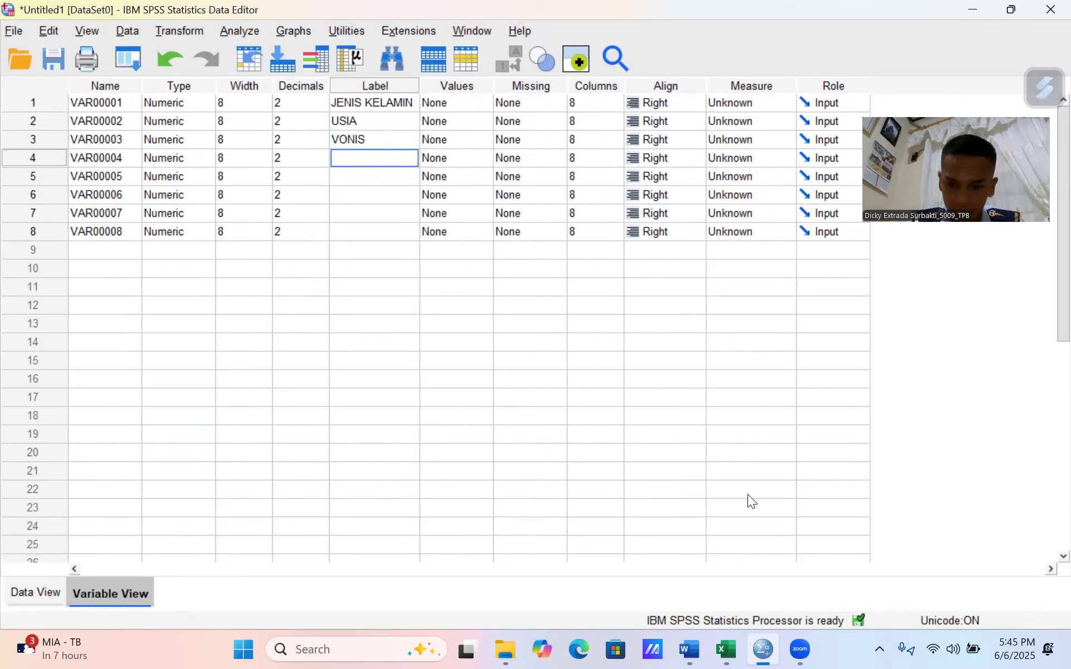
Check the column headers on the RAW DATA sheet of the DATA JADI workbook, and return to SPSS Variable View
mouse_move(723, 648)
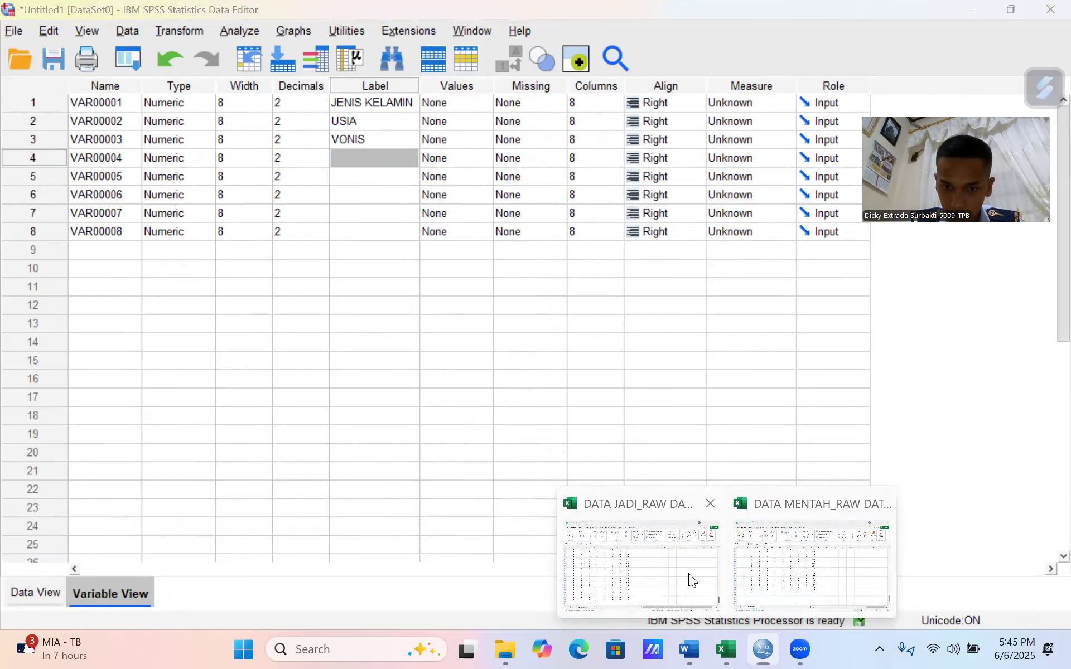
left_click(688, 573)
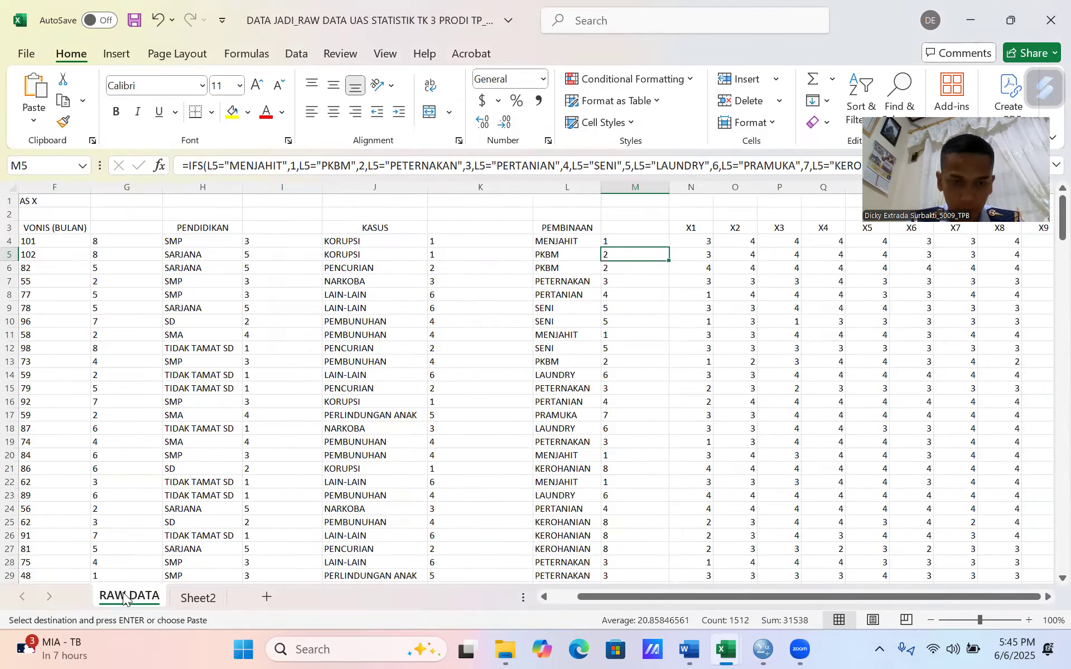
left_click(118, 599)
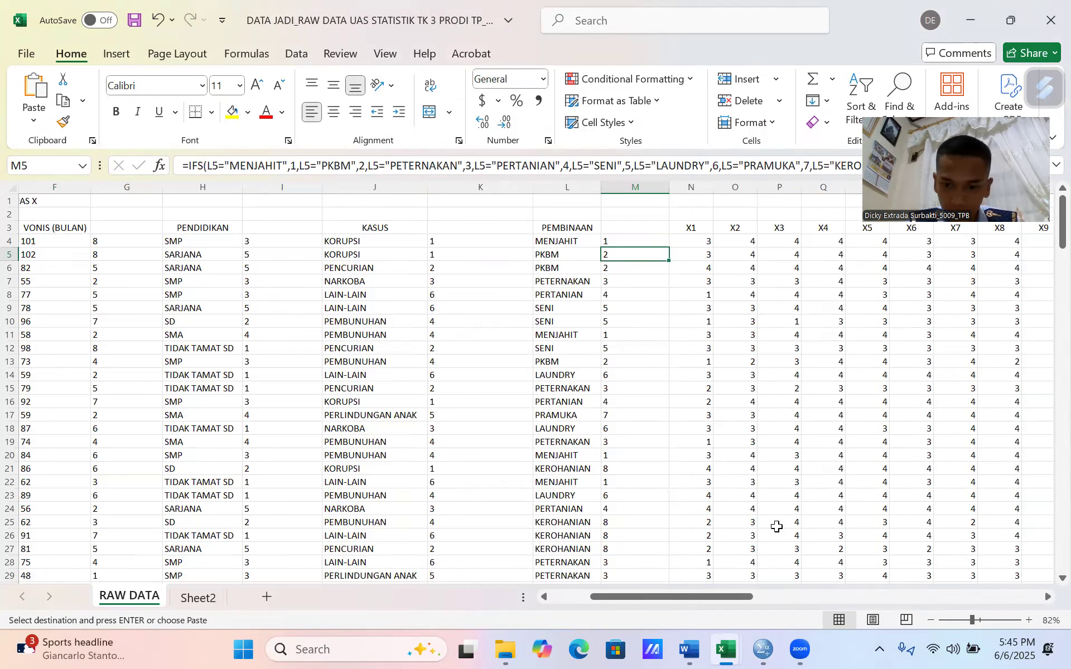
mouse_move(763, 647)
left_click(754, 587)
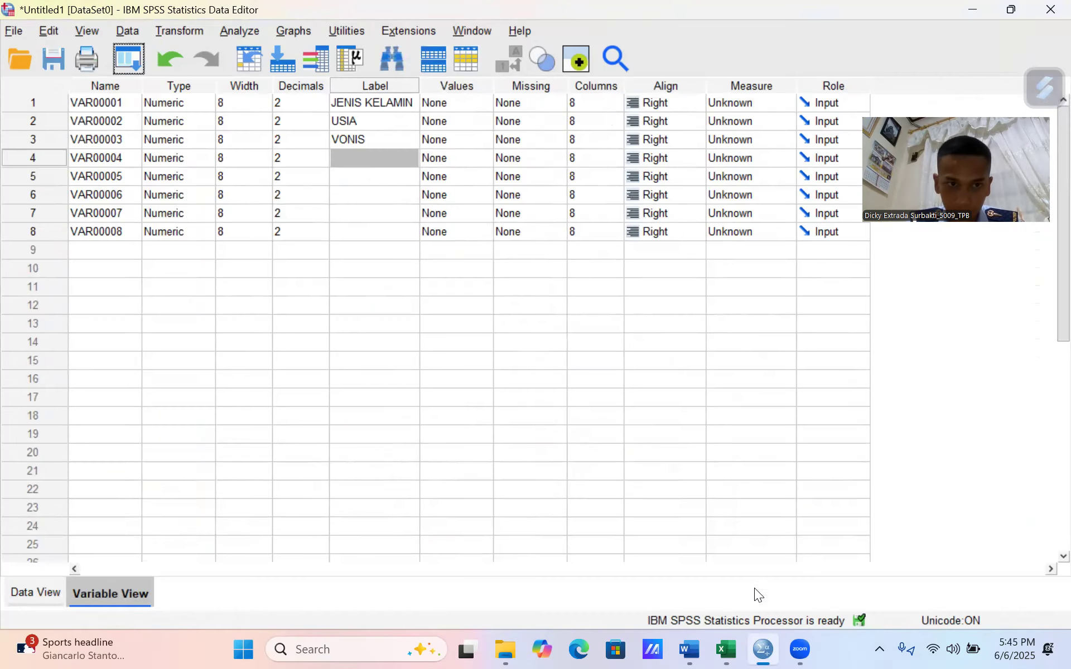
Label the fourth to eighth variables PENDIDIKAN, KASUS, PEMBINAAN, X TOTAL and Y TOTAL
left_click(371, 150)
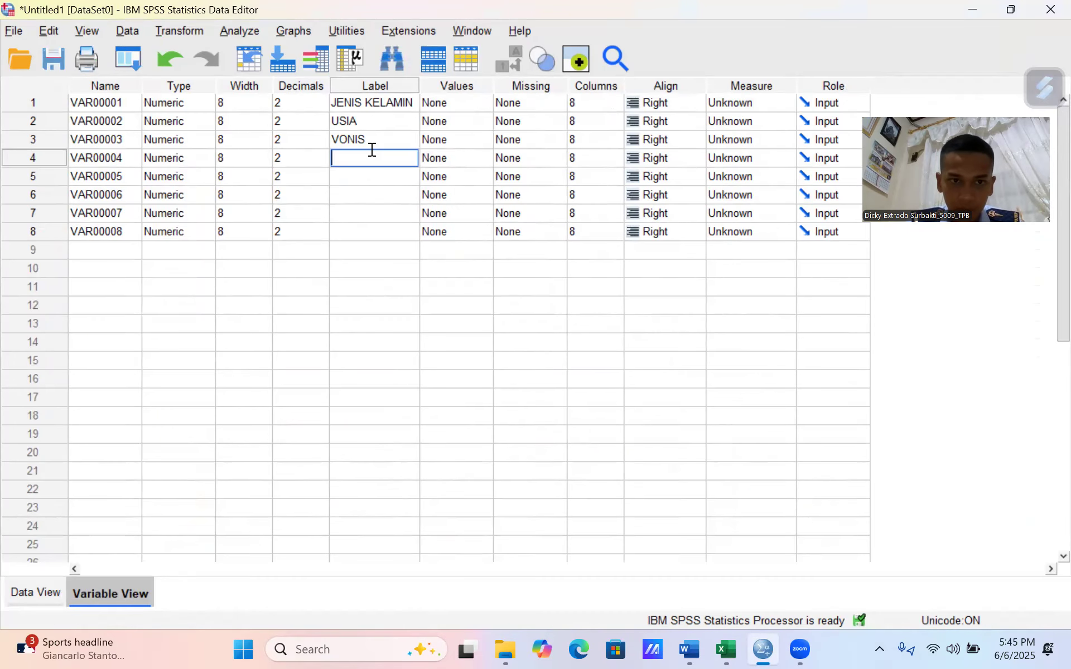
type("PENDIDIKAN")
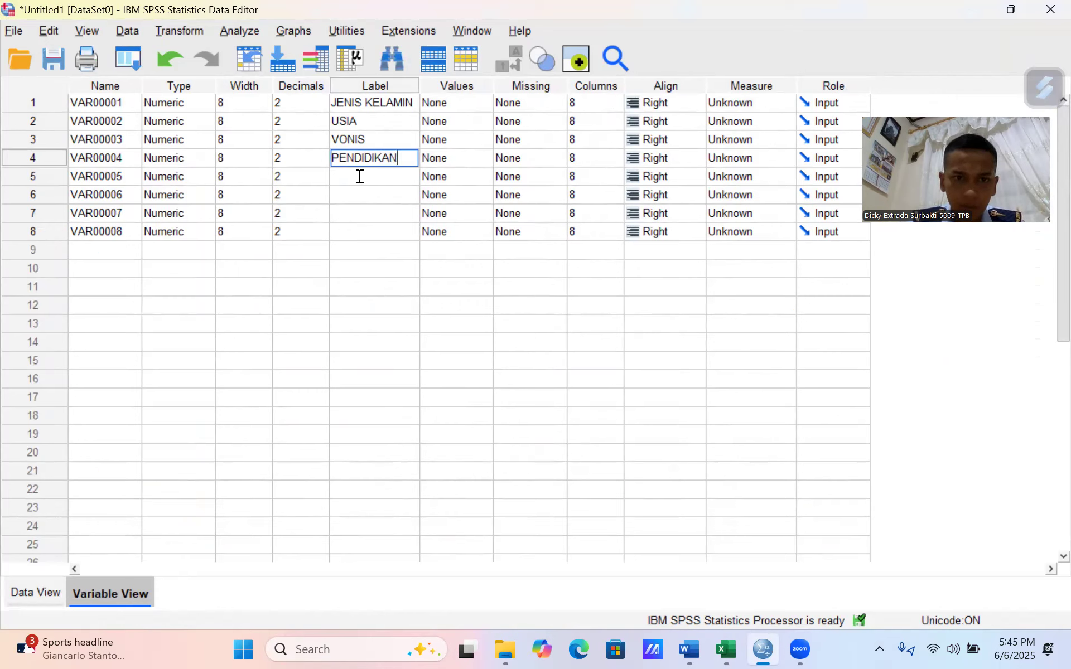
left_click(359, 176)
type("KASUS")
left_click(356, 190)
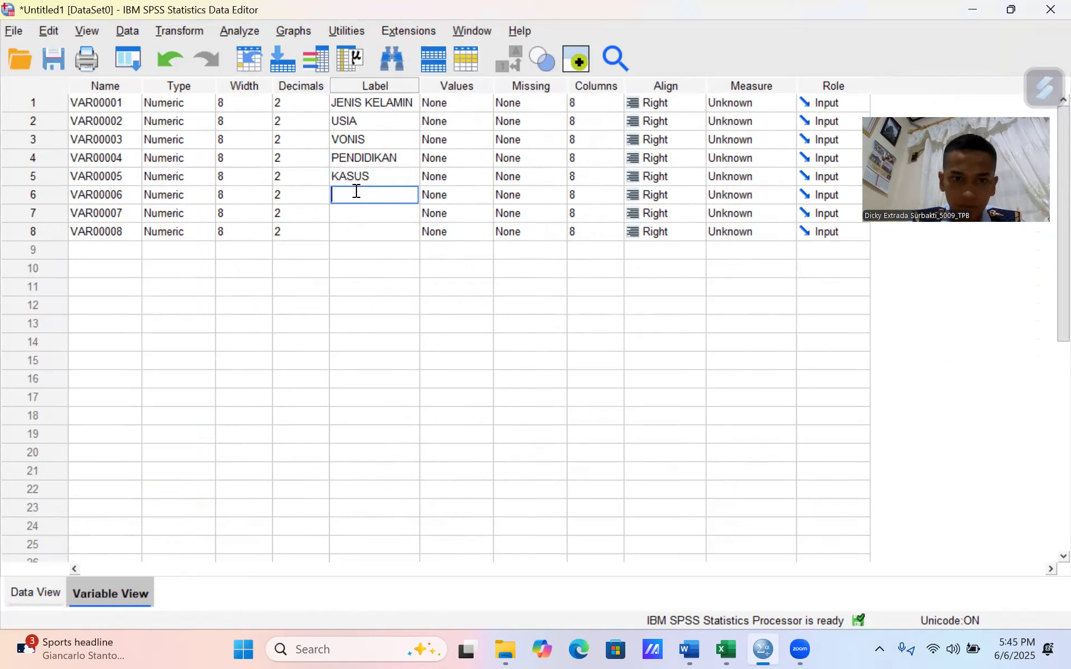
type("PEMBINAAN")
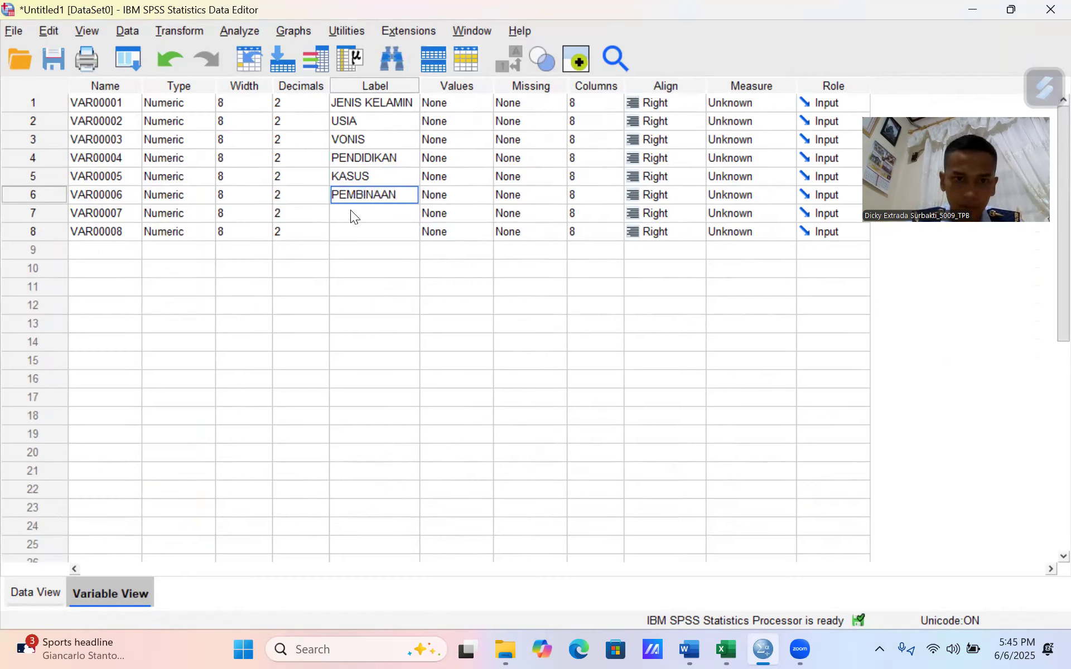
left_click(351, 212)
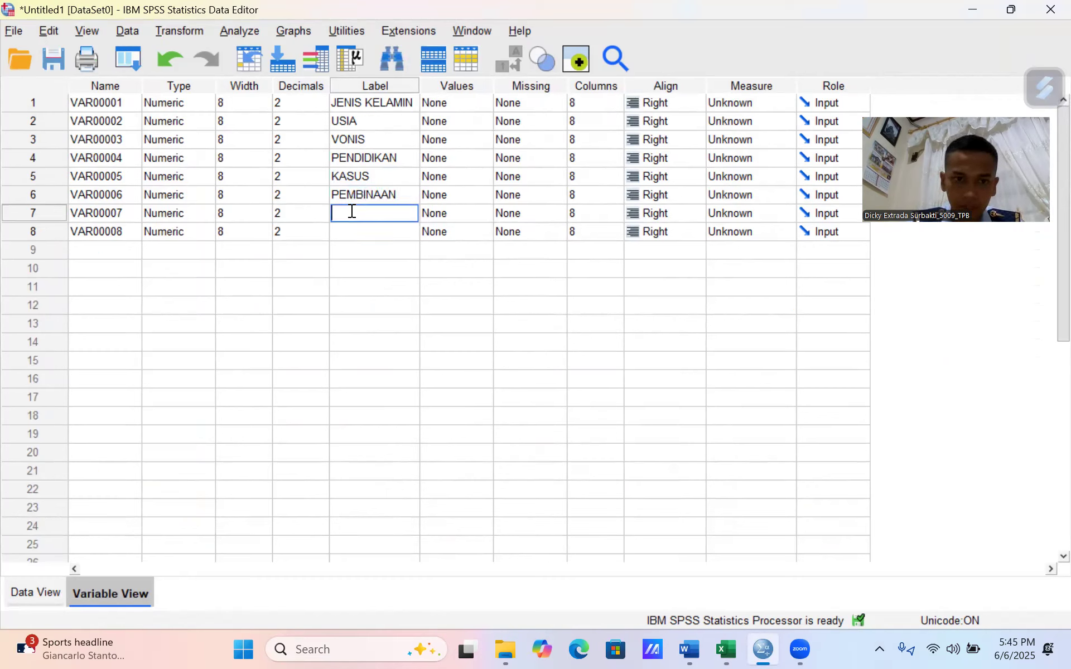
type("X TOTAL")
left_click(355, 231)
type("Y TO")
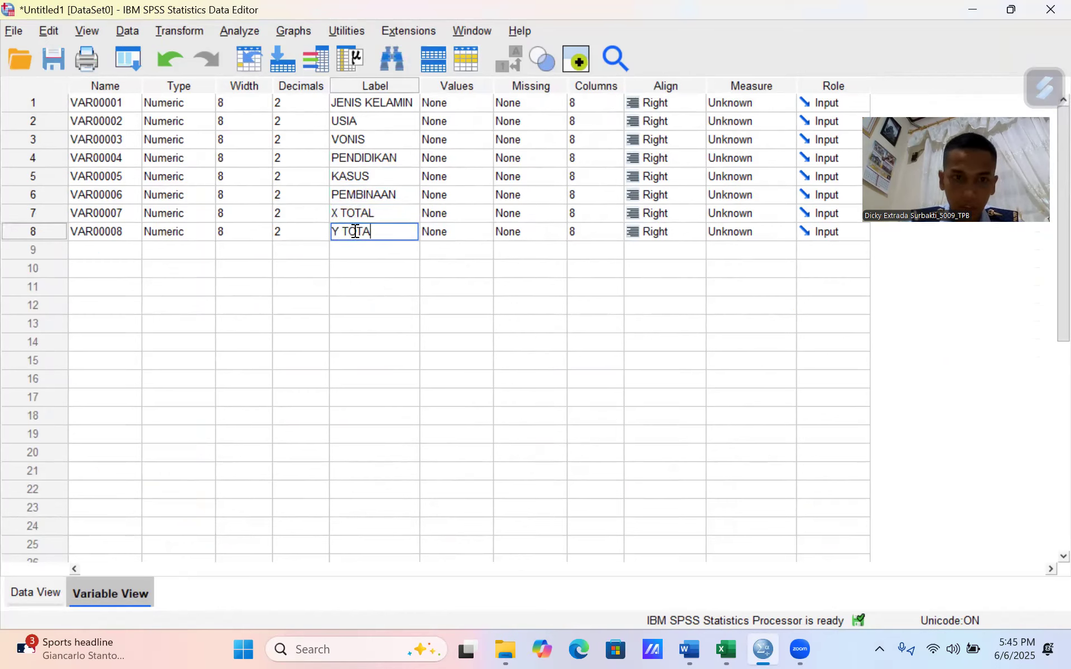
Rename the first four variables JK, US, VN and PDK
left_click(103, 102)
type("JK")
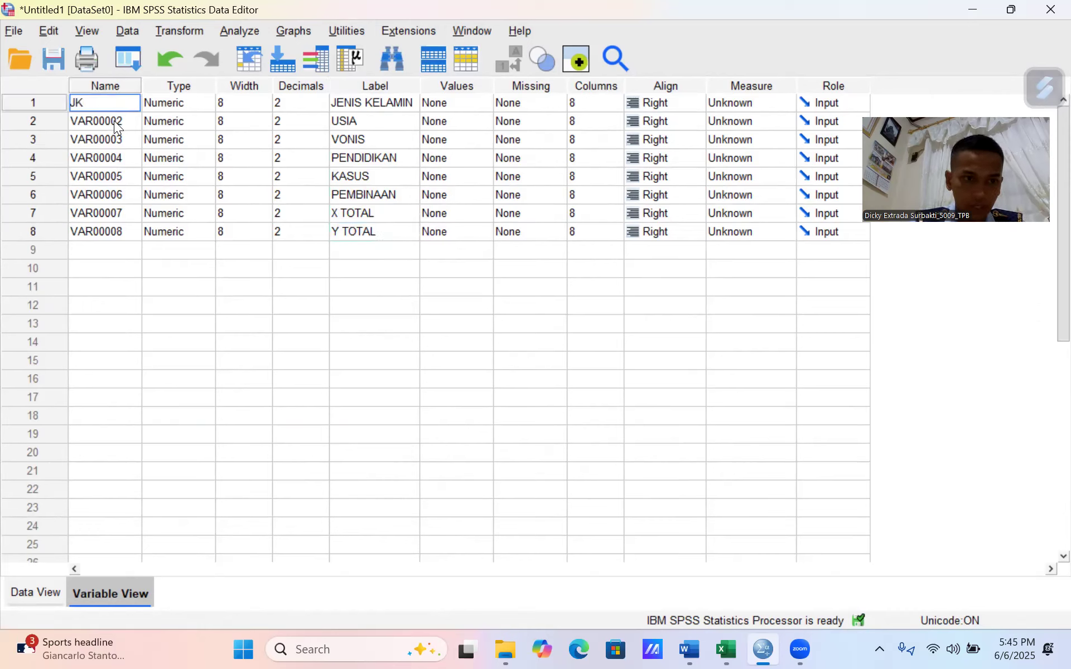
left_click(114, 120)
type("US")
left_click(113, 139)
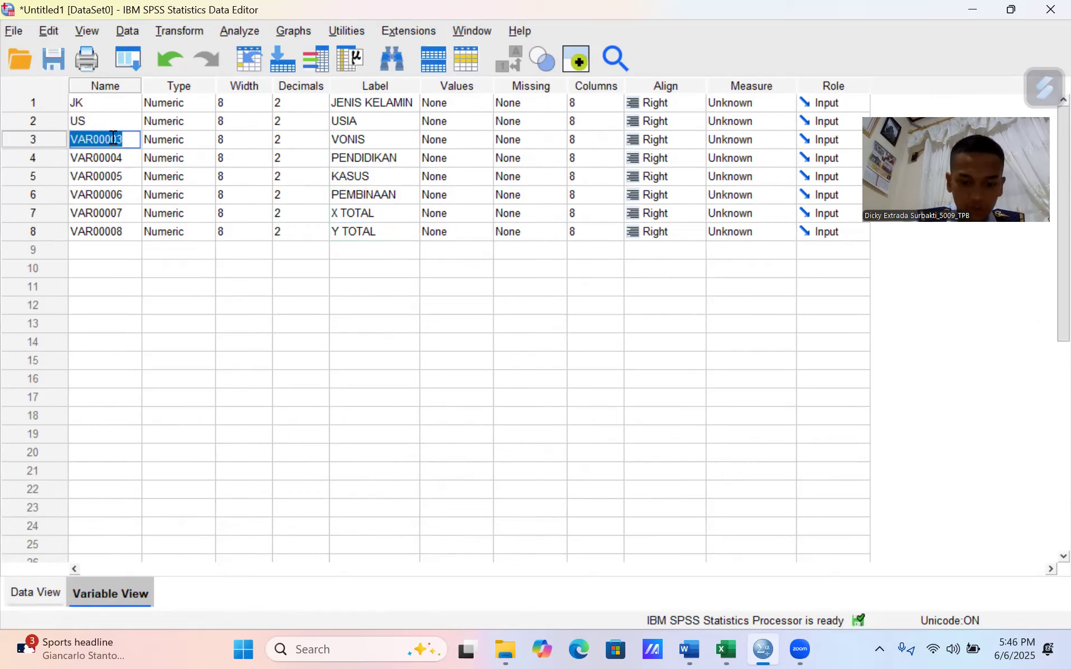
type("VN")
double_click(109, 157)
type("PDK")
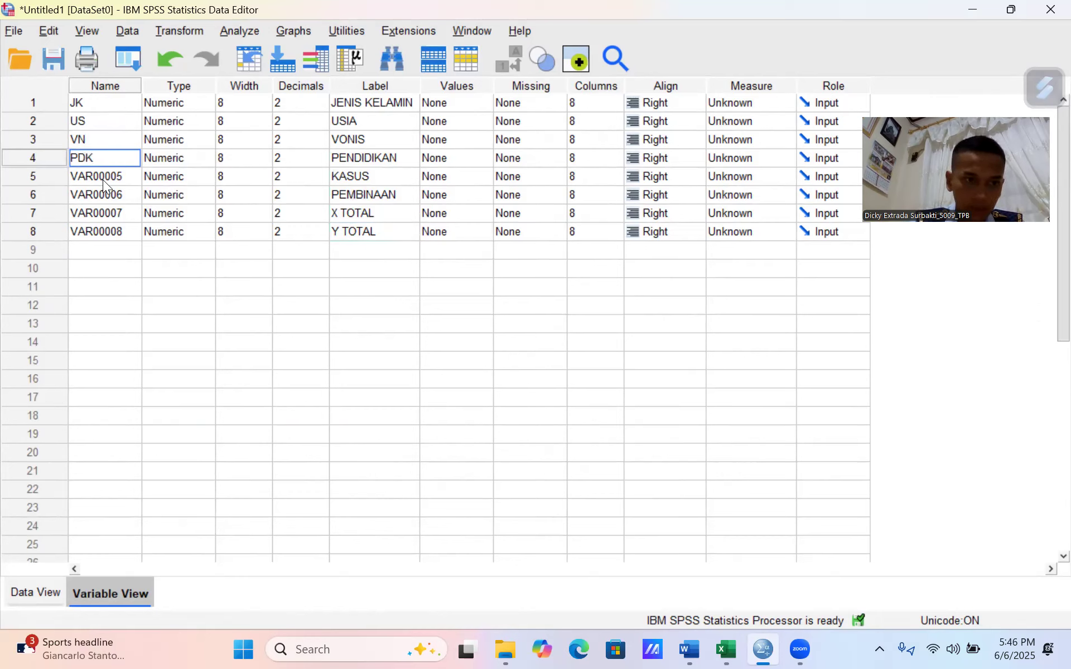
Rename the KASUS, PEMBINAAN, X TOTAL and Y TOTAL variables KS, PMB, X and Y
double_click(114, 172)
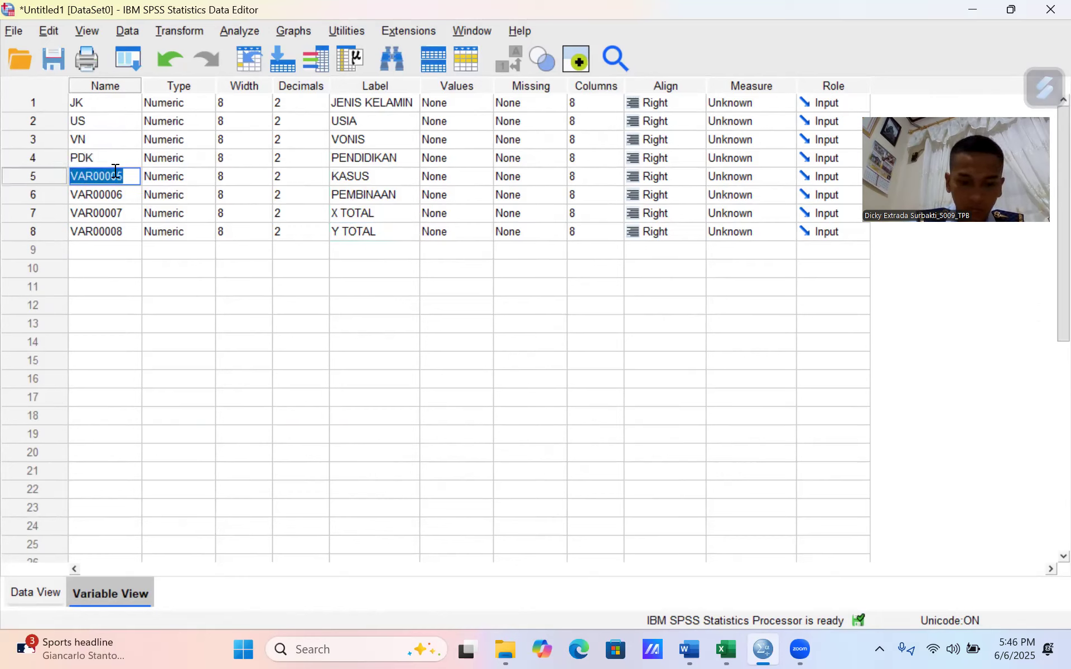
type("KS")
double_click(110, 194)
type("PMB")
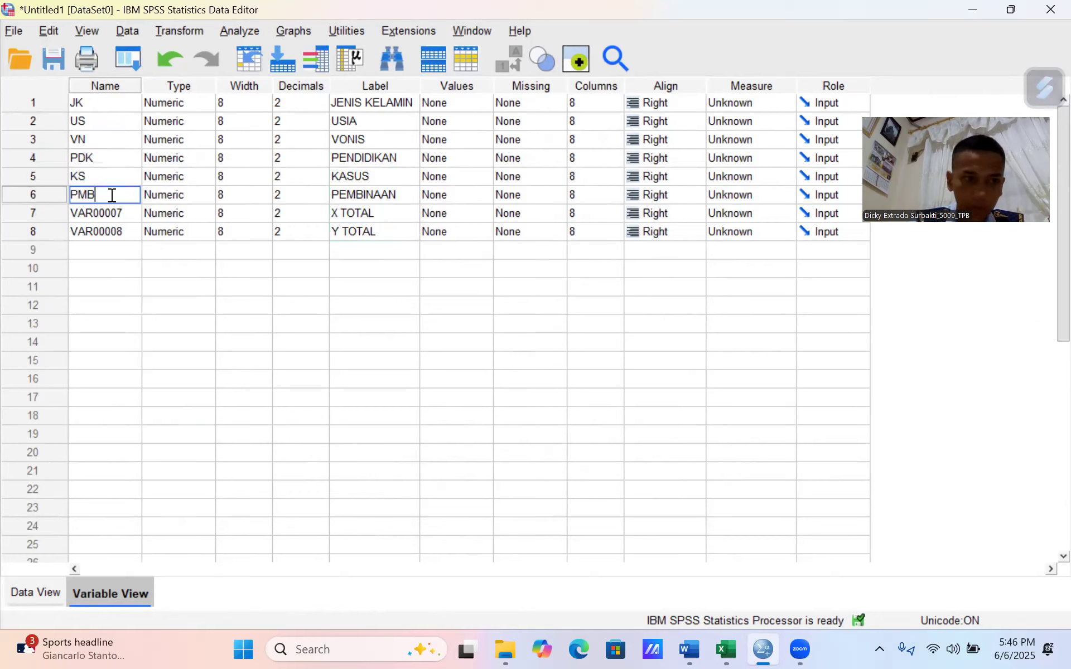
left_click(106, 214)
double_click(106, 213)
type("X")
left_click(100, 231)
double_click(100, 232)
type("Y")
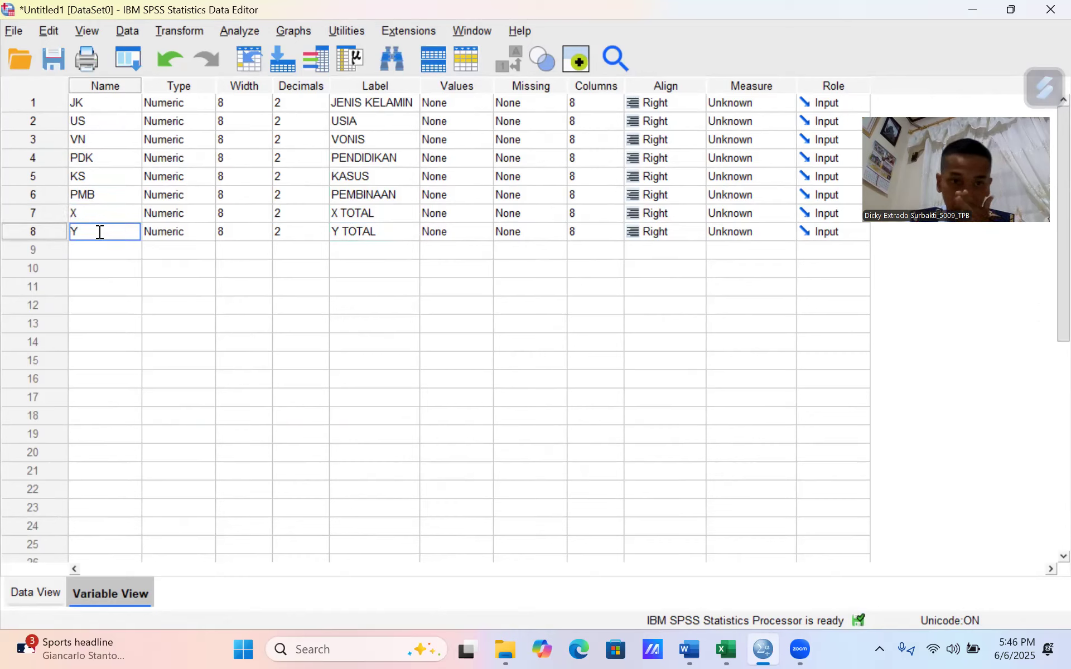
Set the decimals of all eight variables, JK through Y, to 0
left_click(295, 98)
type("0")
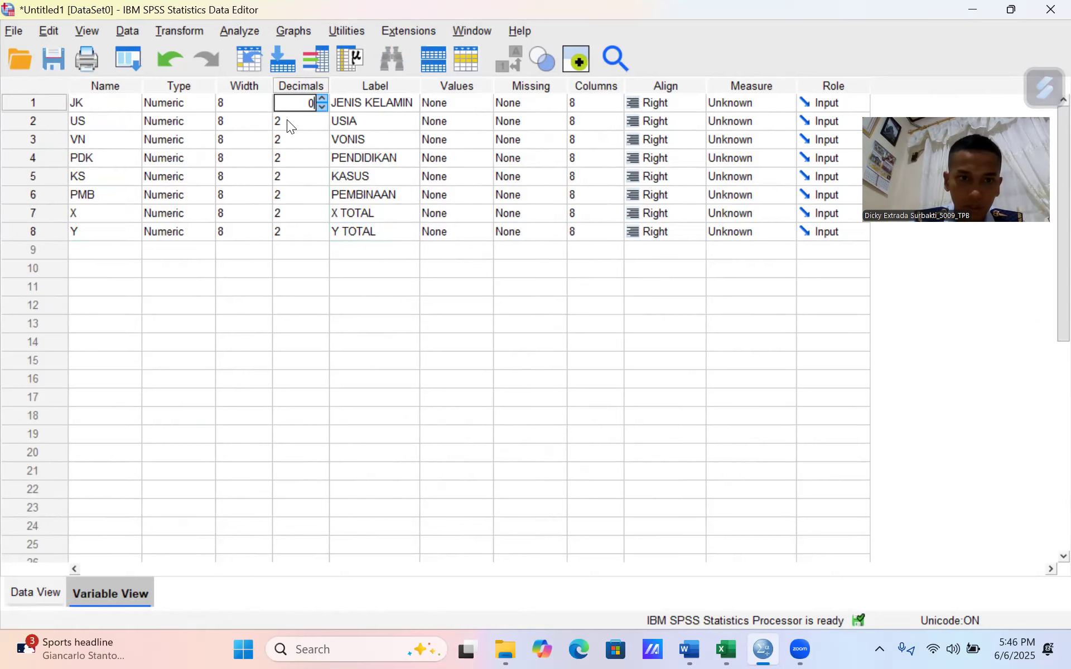
left_click(286, 120)
type("0")
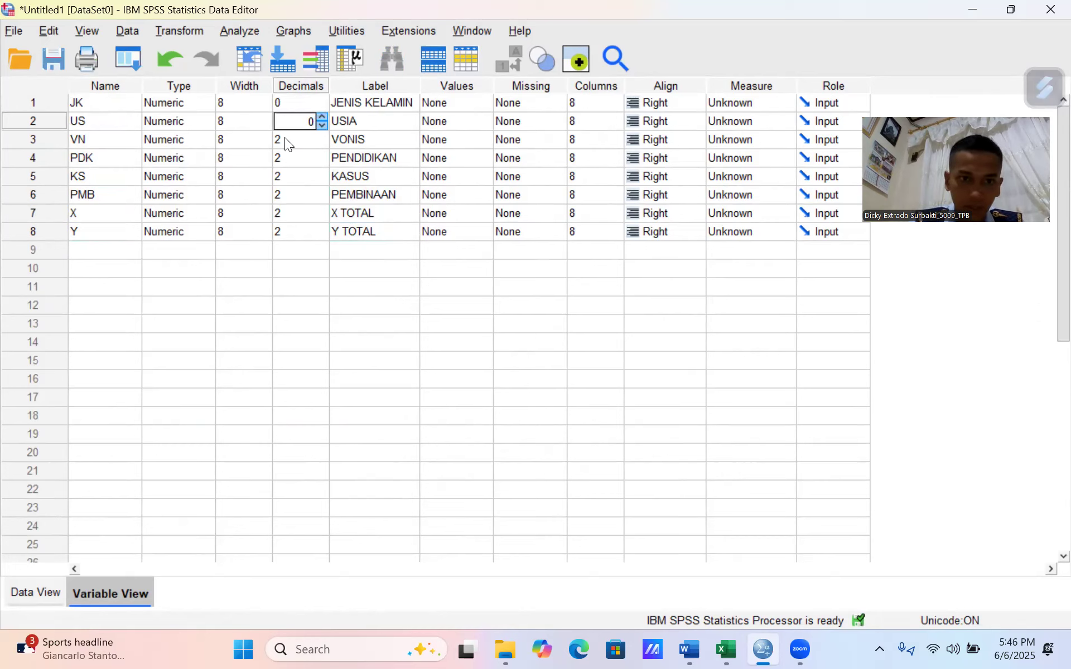
left_click(285, 139)
type("0")
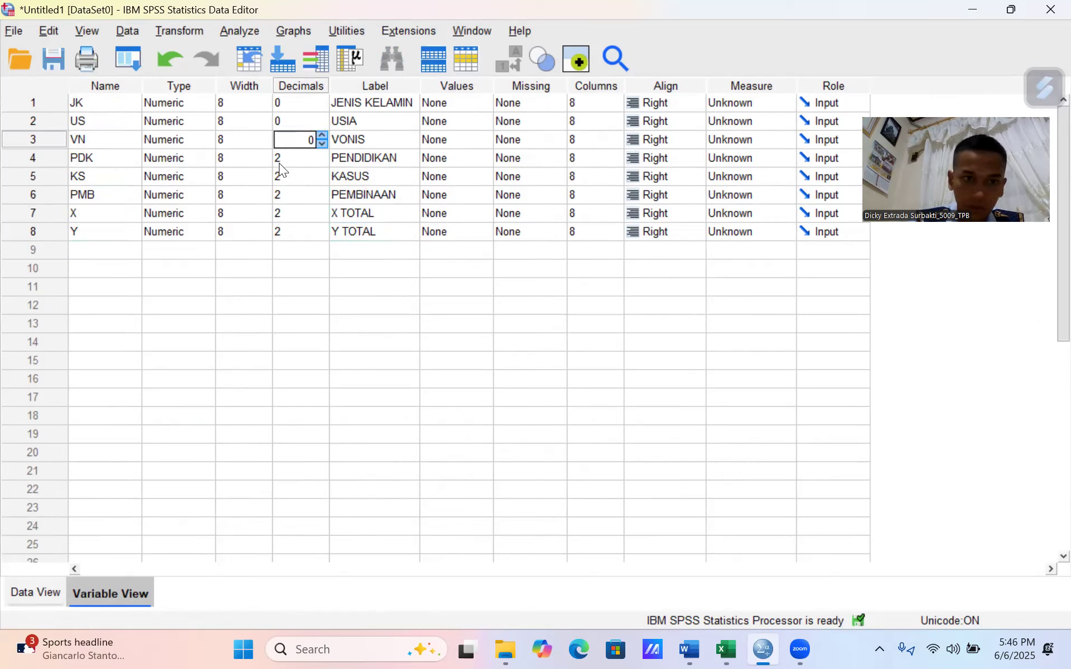
left_click(281, 160)
type("0")
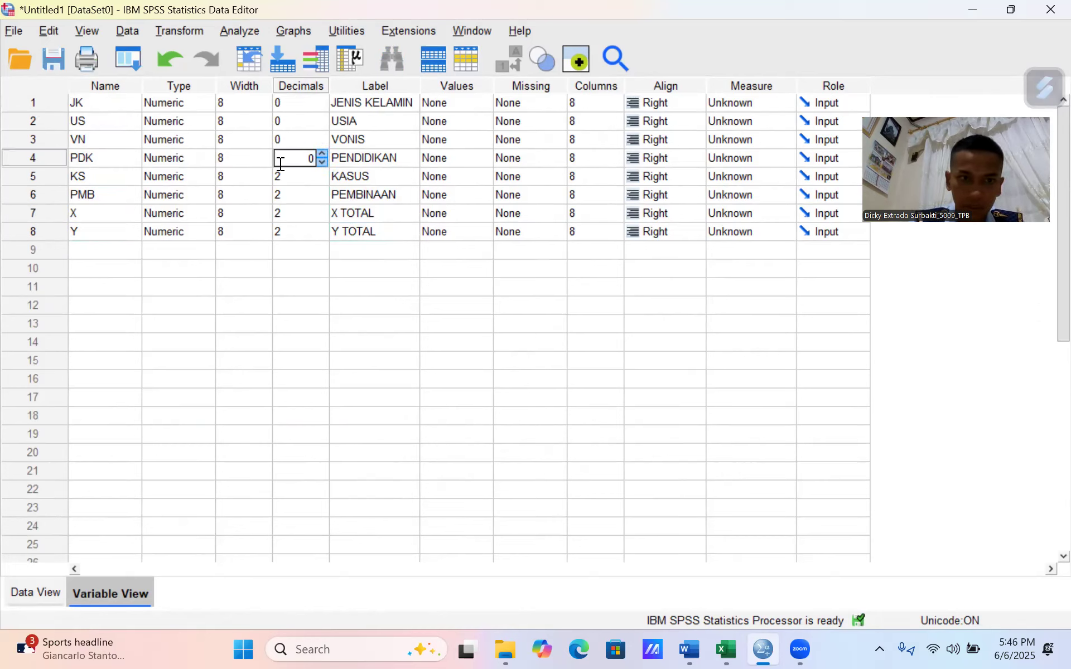
left_click(283, 175)
type("0")
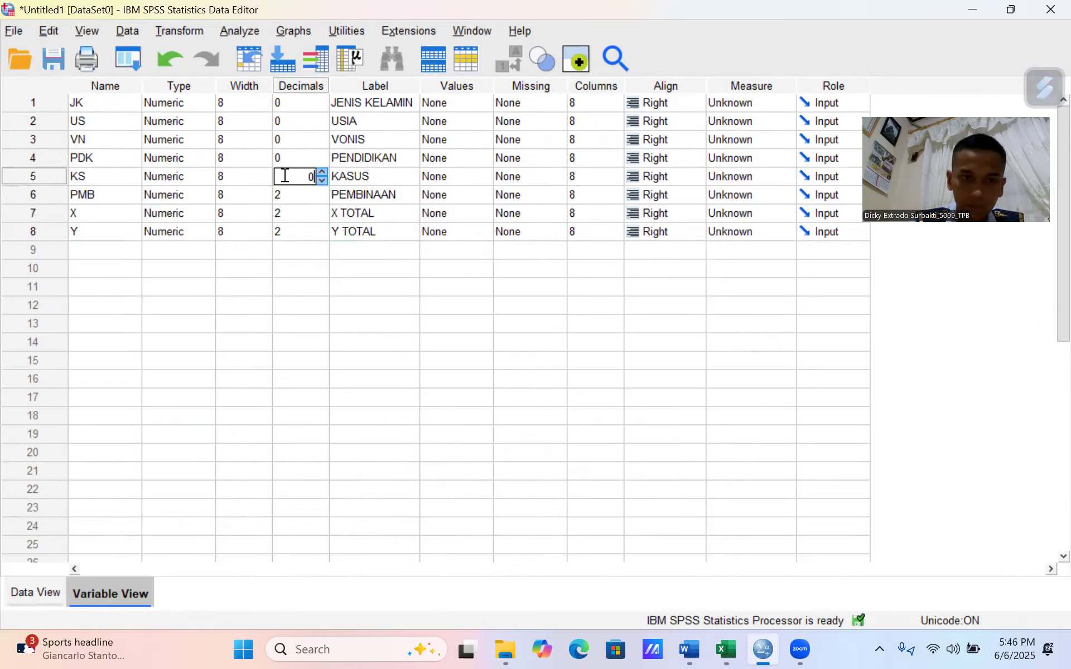
left_click(288, 194)
type("0")
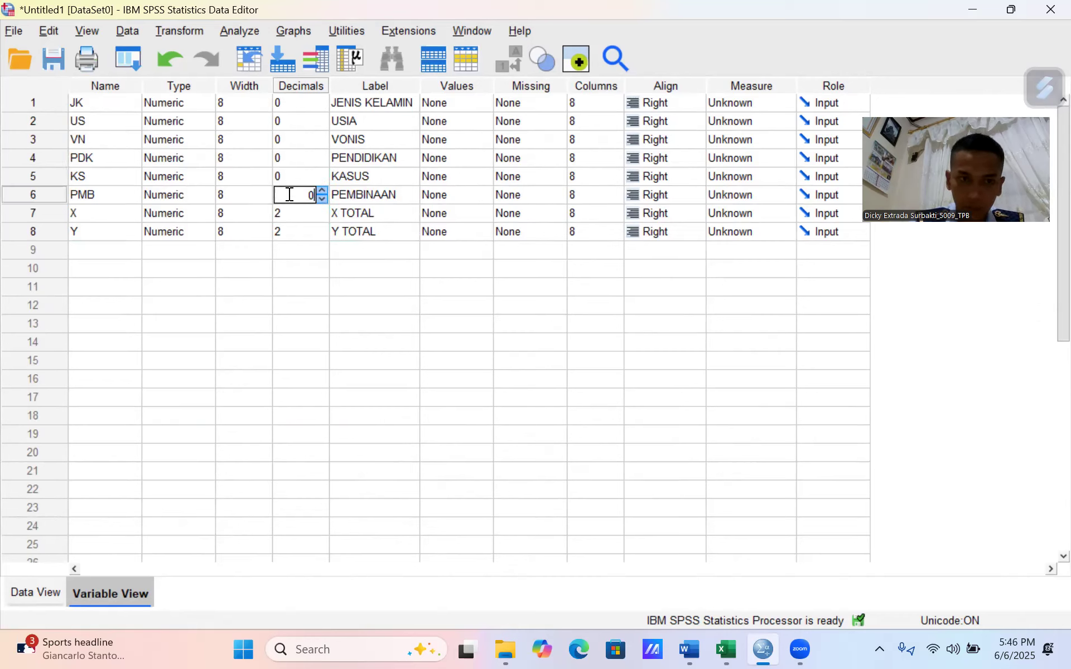
left_click(289, 213)
type("0")
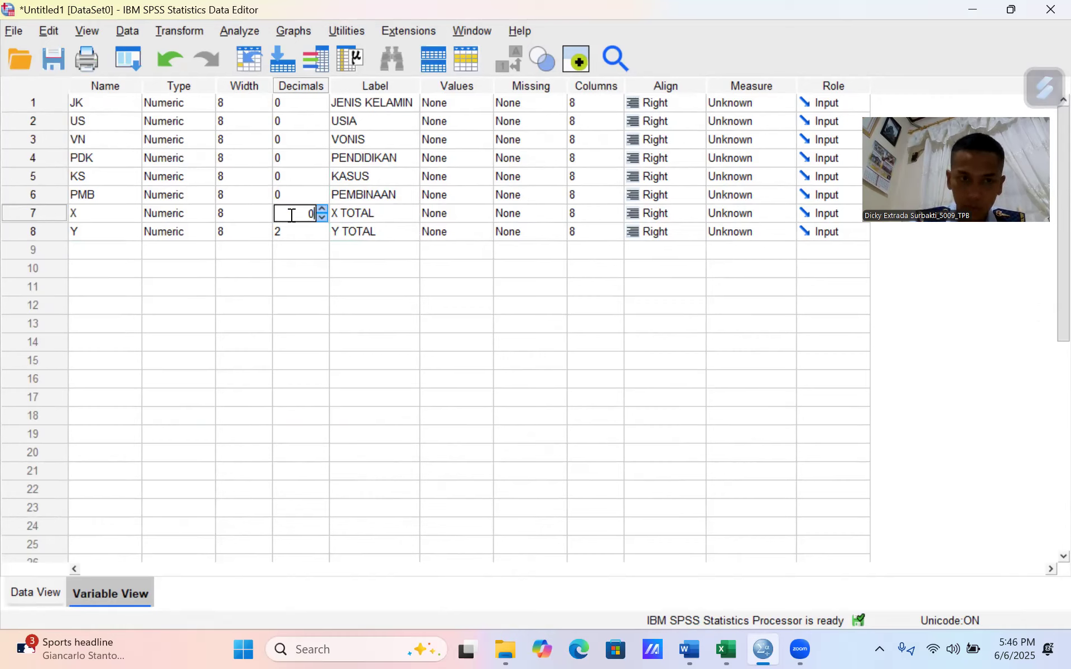
left_click(288, 230)
type("0")
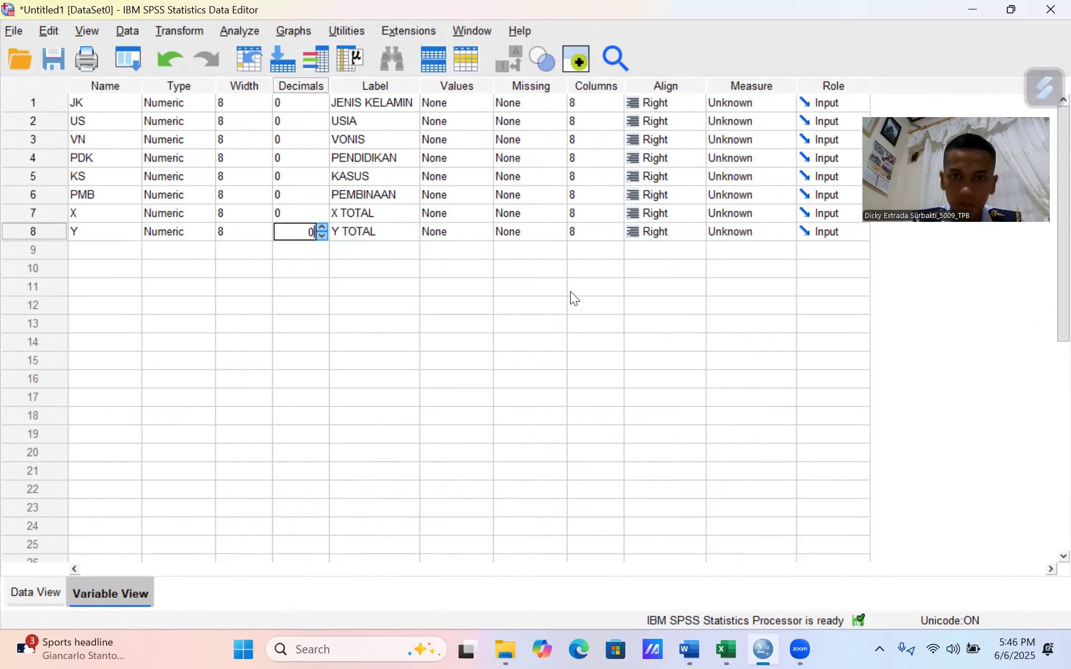
Set the measurement level of JK, US, VN, PDK, KS and PMB to Nominal
left_click(734, 100)
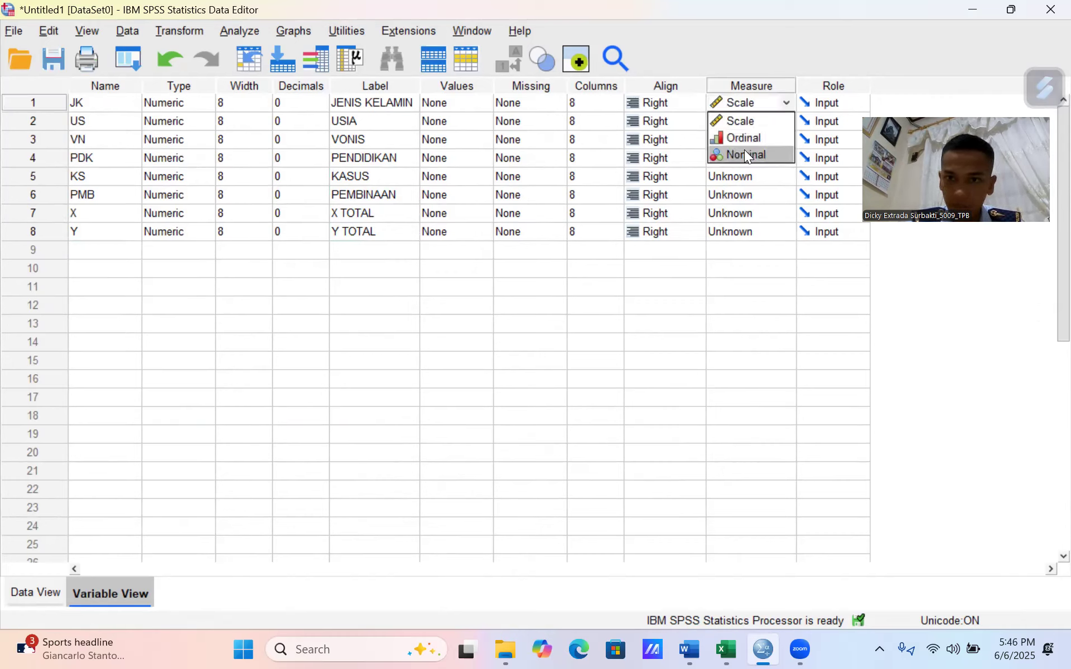
left_click(744, 150)
left_click(745, 116)
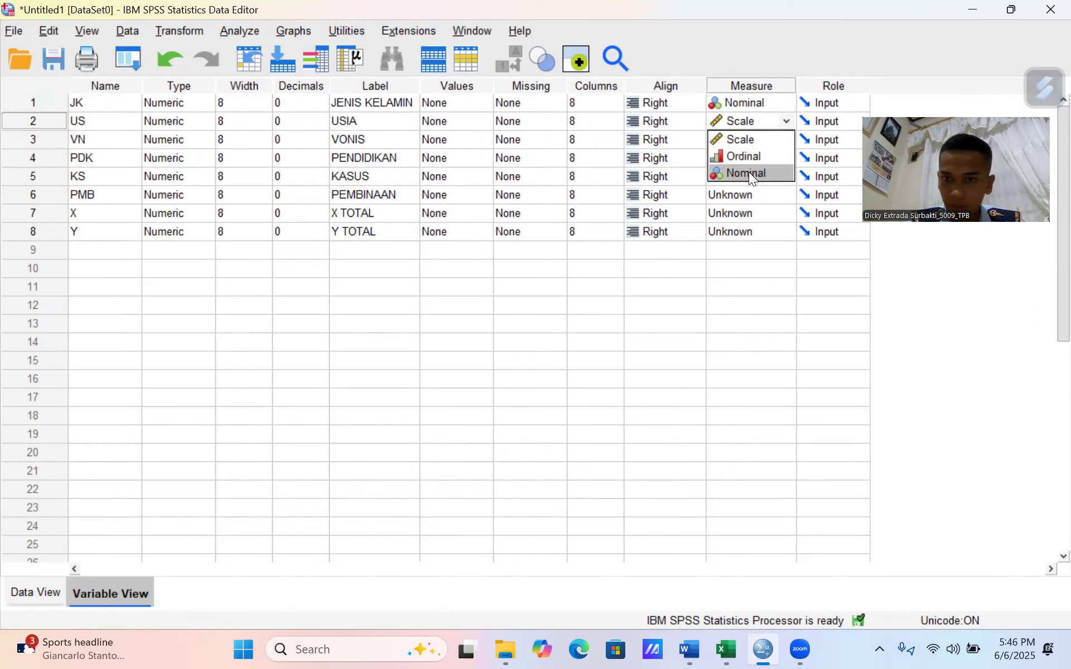
left_click(749, 173)
left_click(741, 137)
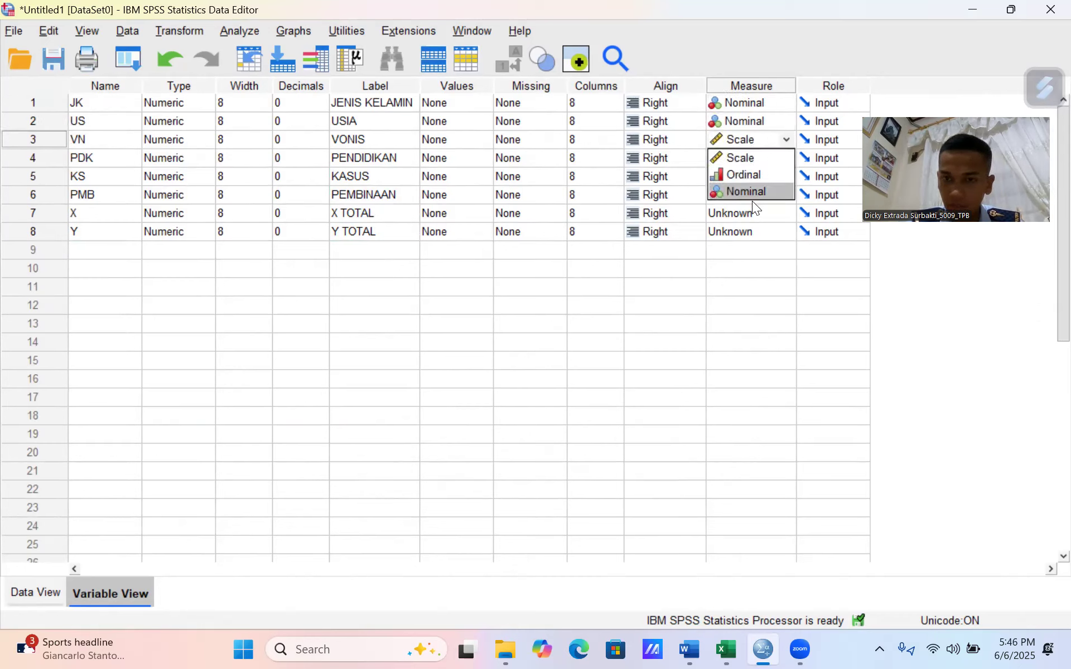
left_click(761, 192)
left_click(759, 159)
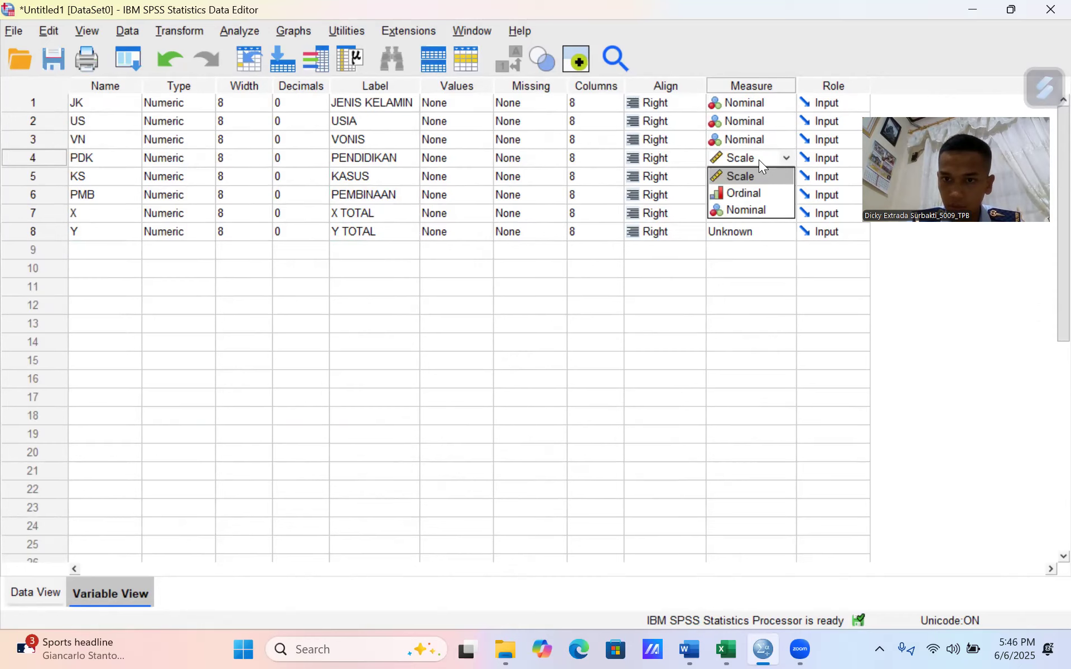
left_click(756, 204)
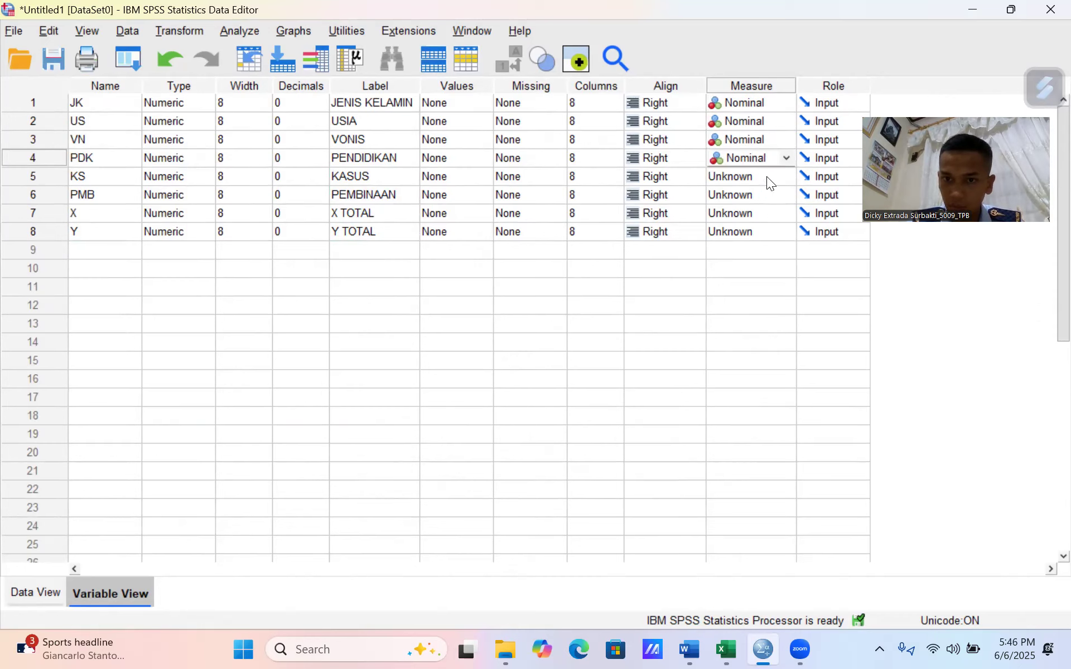
left_click(767, 177)
left_click(757, 222)
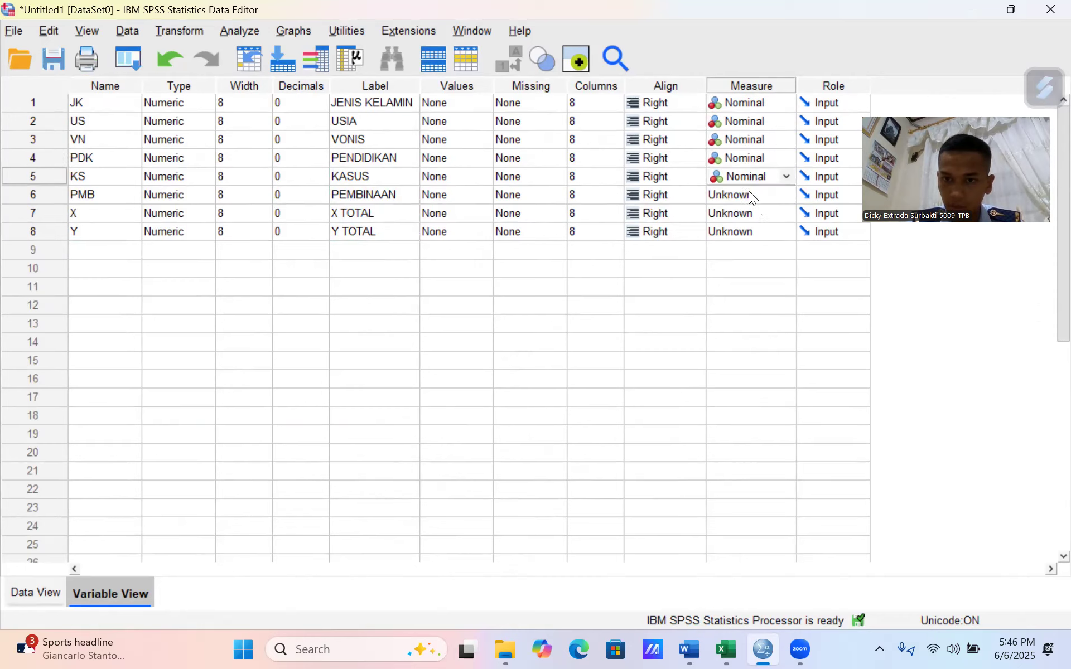
left_click(748, 191)
left_click(731, 213)
mouse_move(748, 195)
left_mouse_down()
mouse_move(759, 182)
mouse_move(773, 257)
mouse_move(763, 194)
left_mouse_up()
left_click(762, 194)
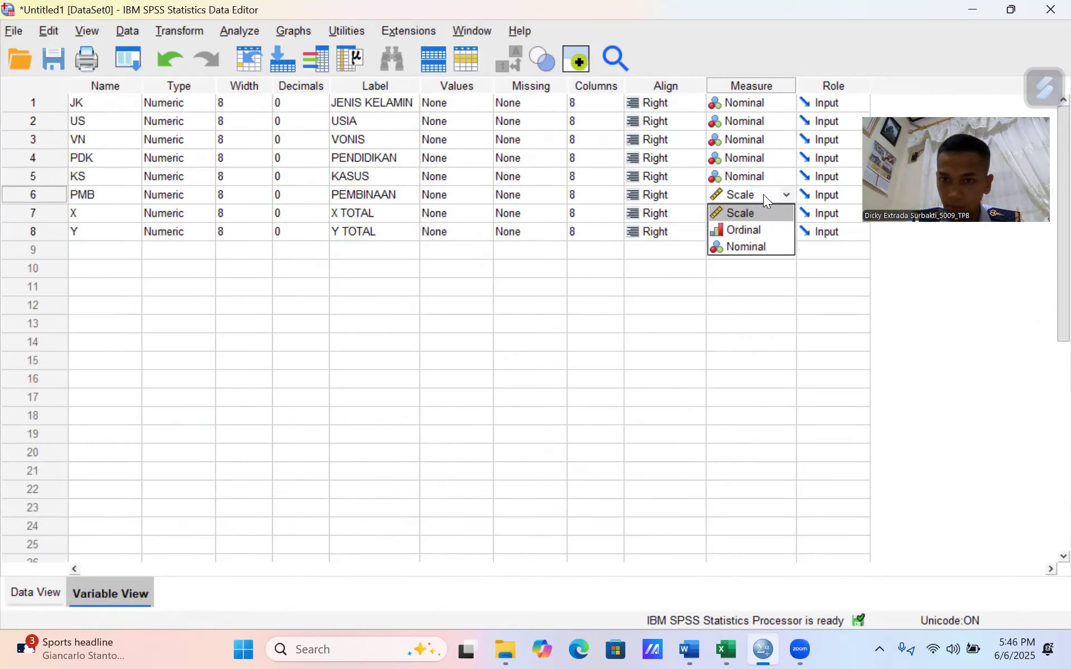
left_click(744, 241)
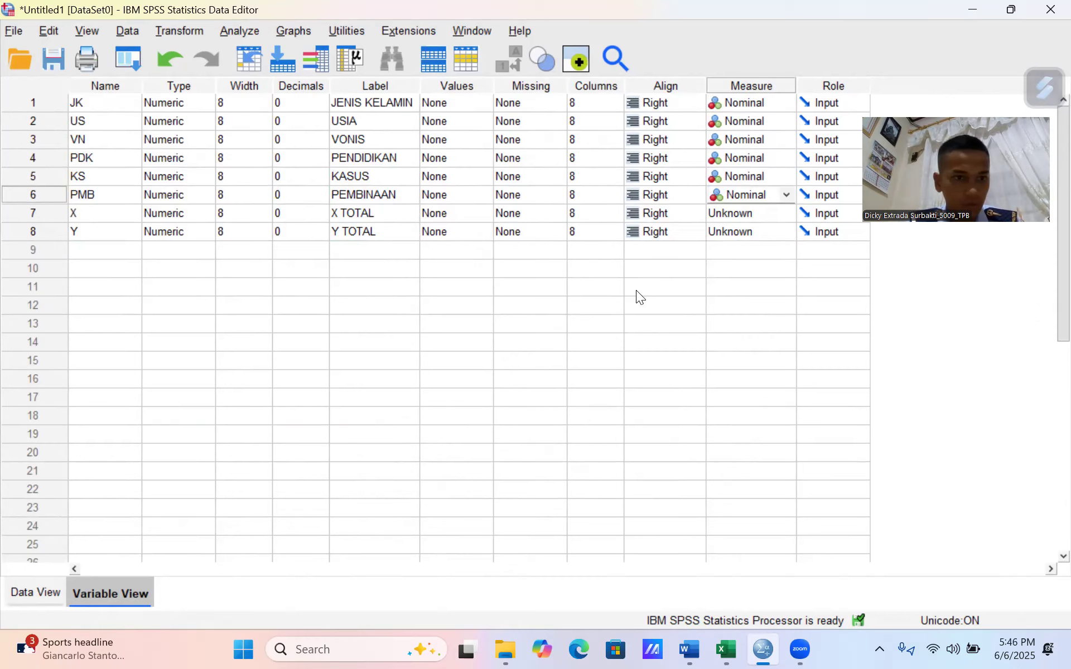
Set the measurement level of the X and Y total score variables to Scale
left_click(734, 210)
left_click(748, 227)
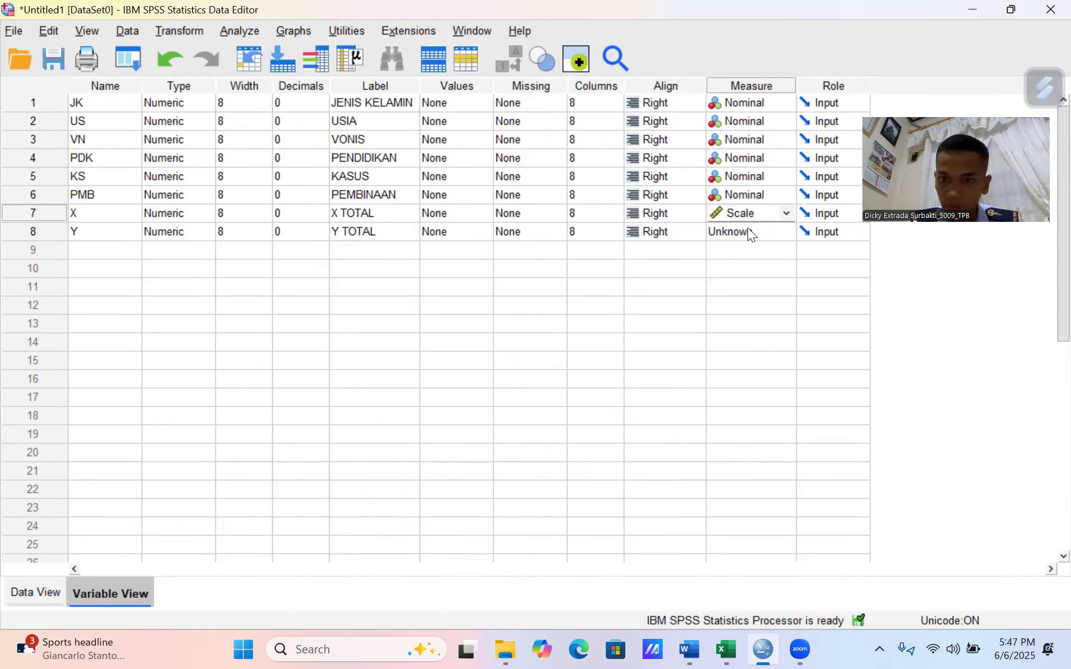
left_click(749, 228)
left_click(756, 250)
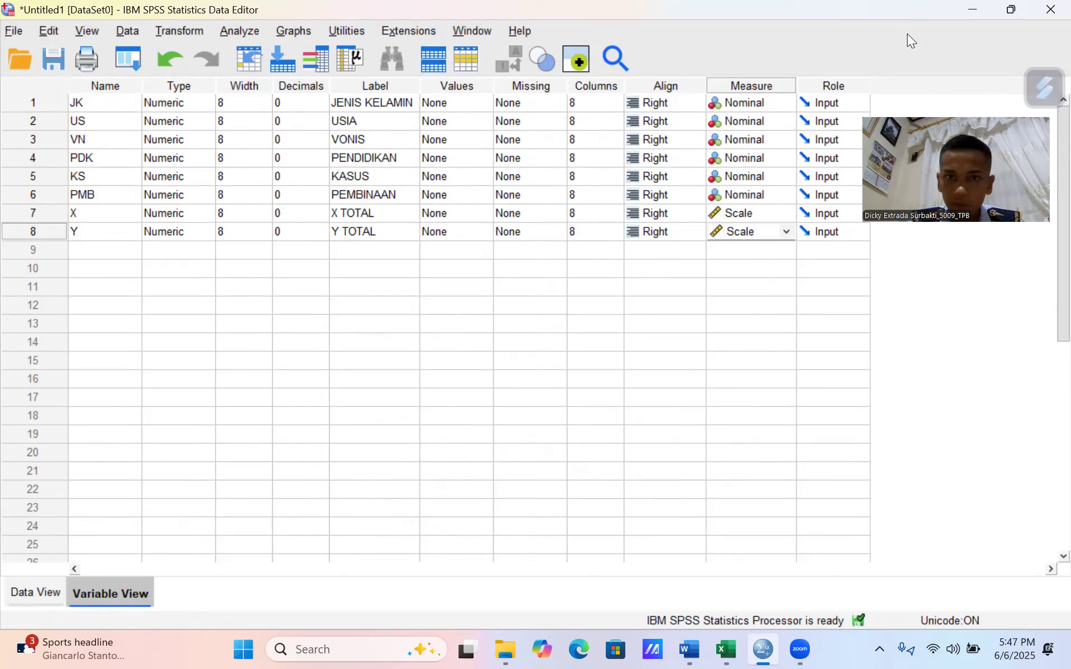
Start a Frequencies analysis and add JENIS KELAMIN, USIA, VONIS, PENDIDIKAN, KASUS and PEMBINAAN as its variables
left_click(237, 34)
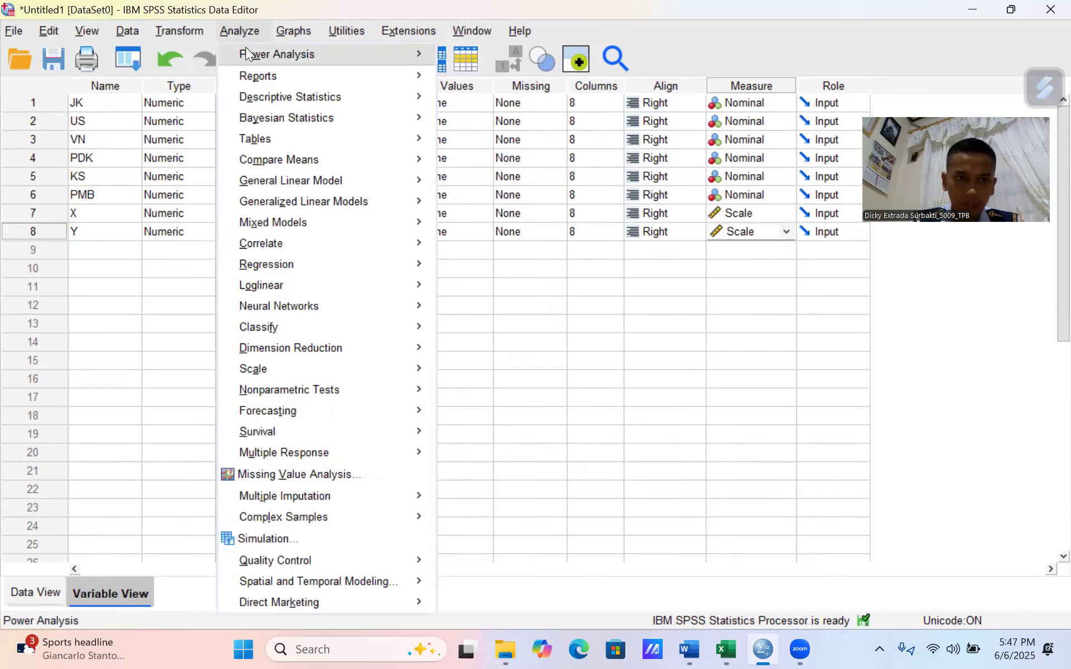
mouse_move(276, 97)
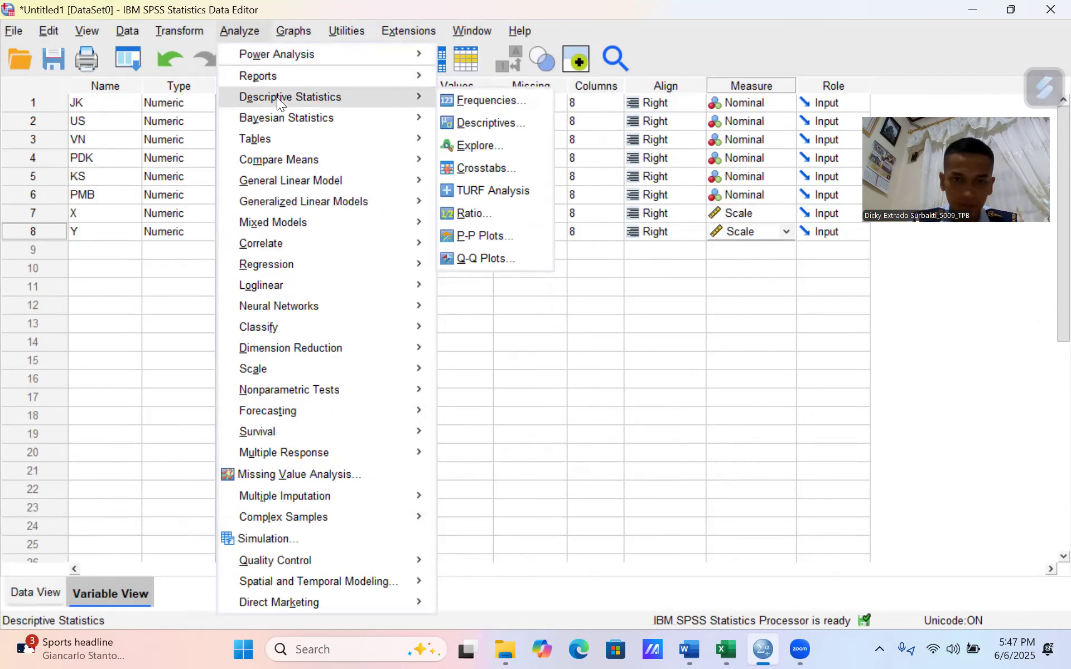
left_click(497, 101)
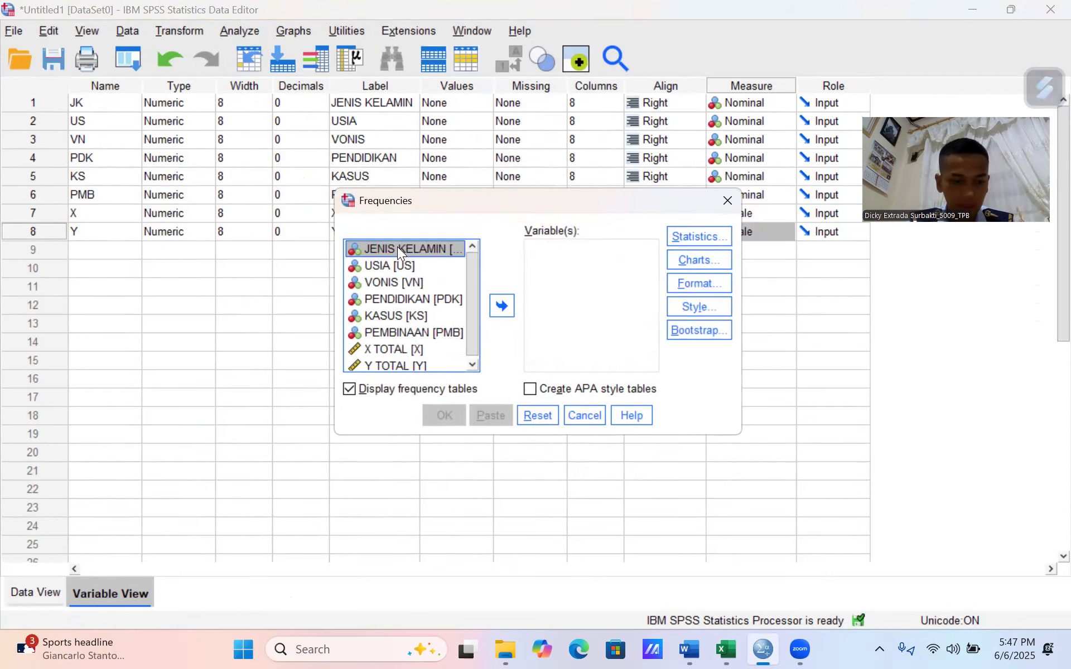
key("shift+Down")
key("shift+Down")
key("shift+Down")
key("shift+Down")
key("shift+Down")
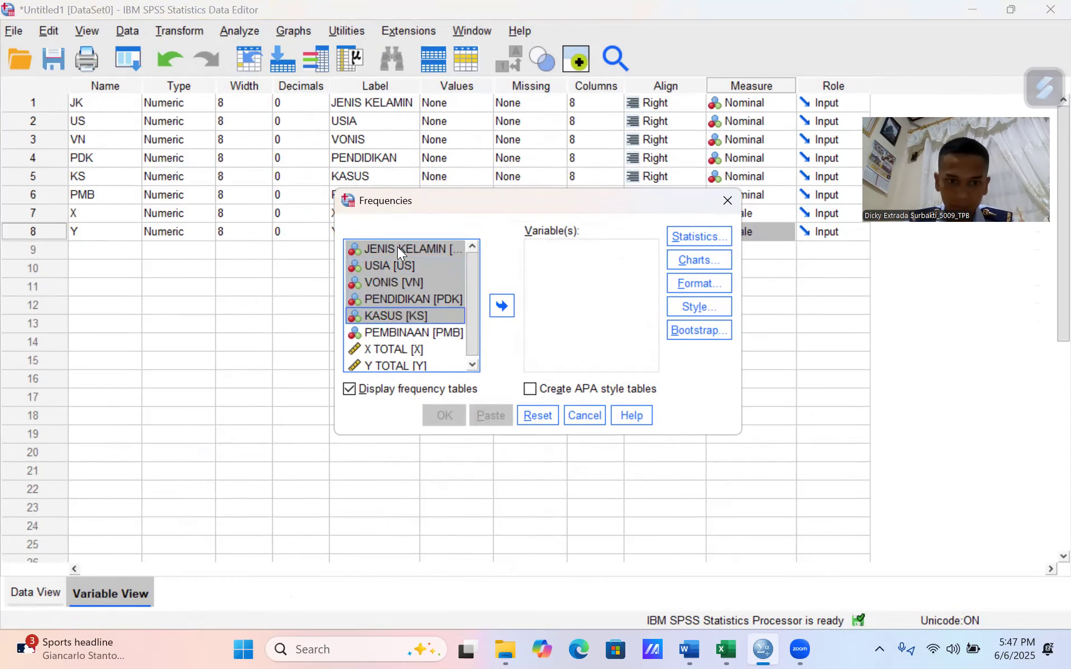
left_click(500, 302)
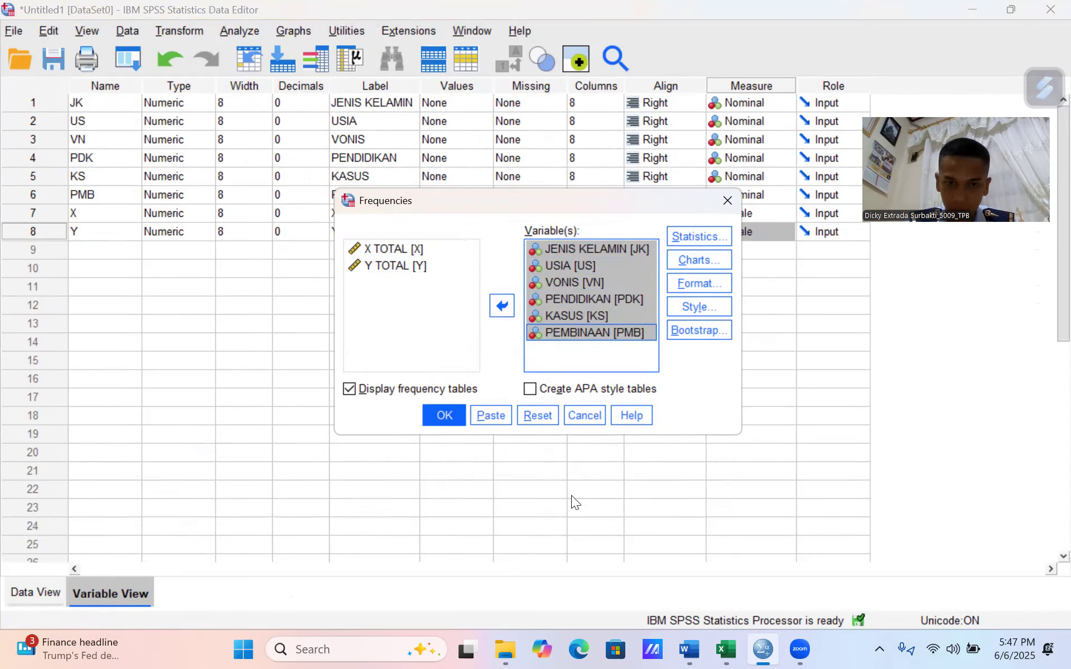
Run the Frequencies analysis on the six demographic variables and review the resulting frequency tables down to PEMBINAAN
left_click(444, 416)
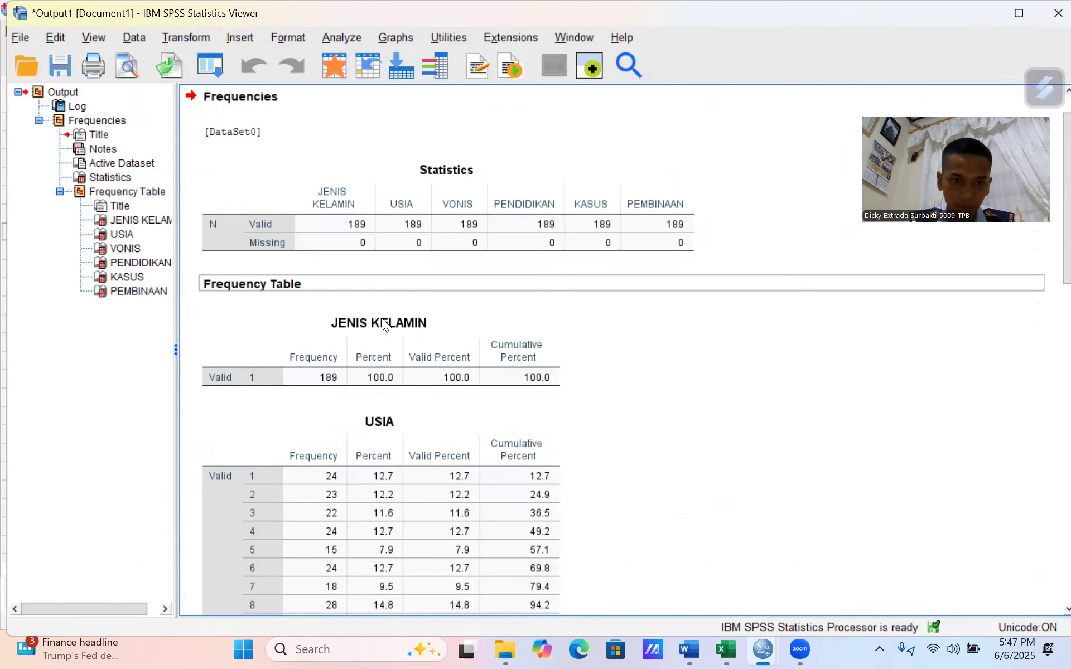
scroll(398, 365, "down", 3)
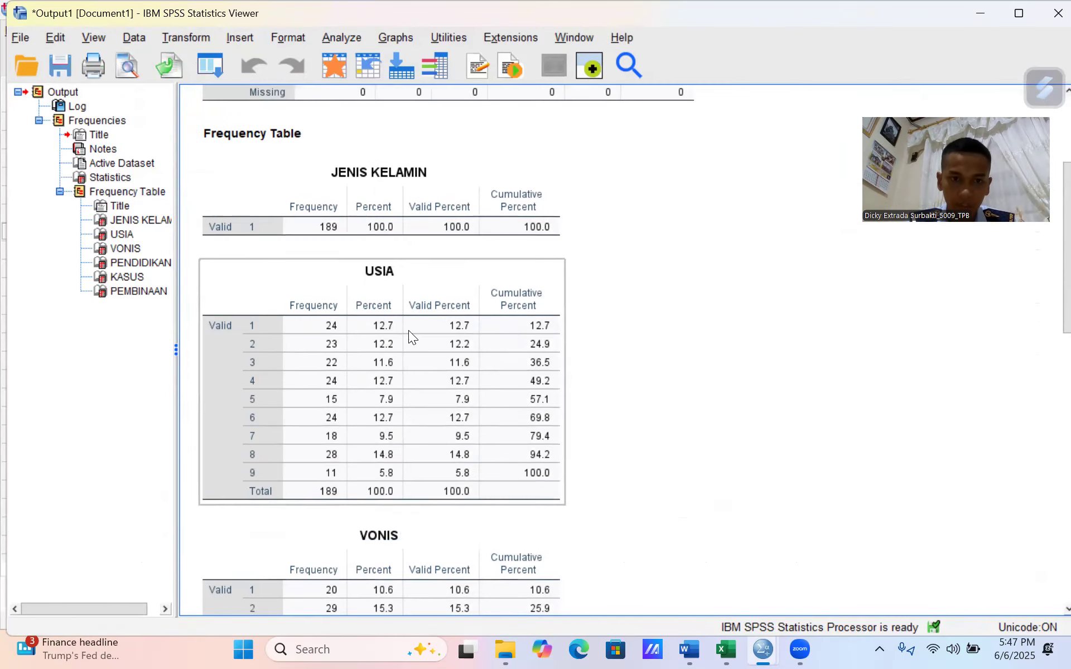
scroll(427, 364, "down", 3)
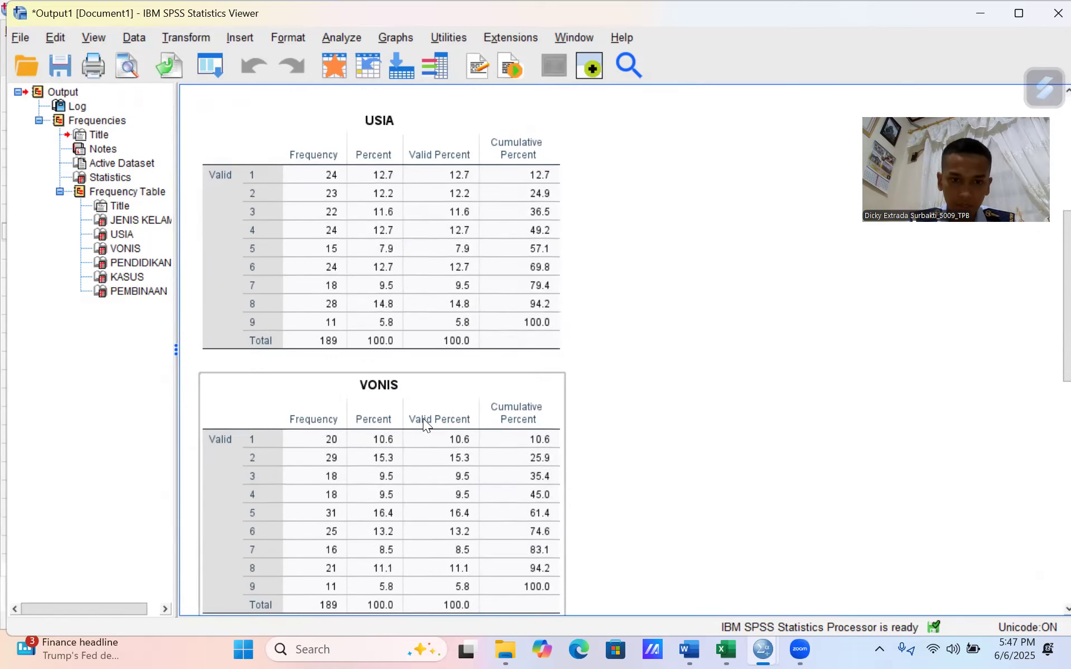
scroll(414, 445, "down", 6)
scroll(355, 504, "down", 8)
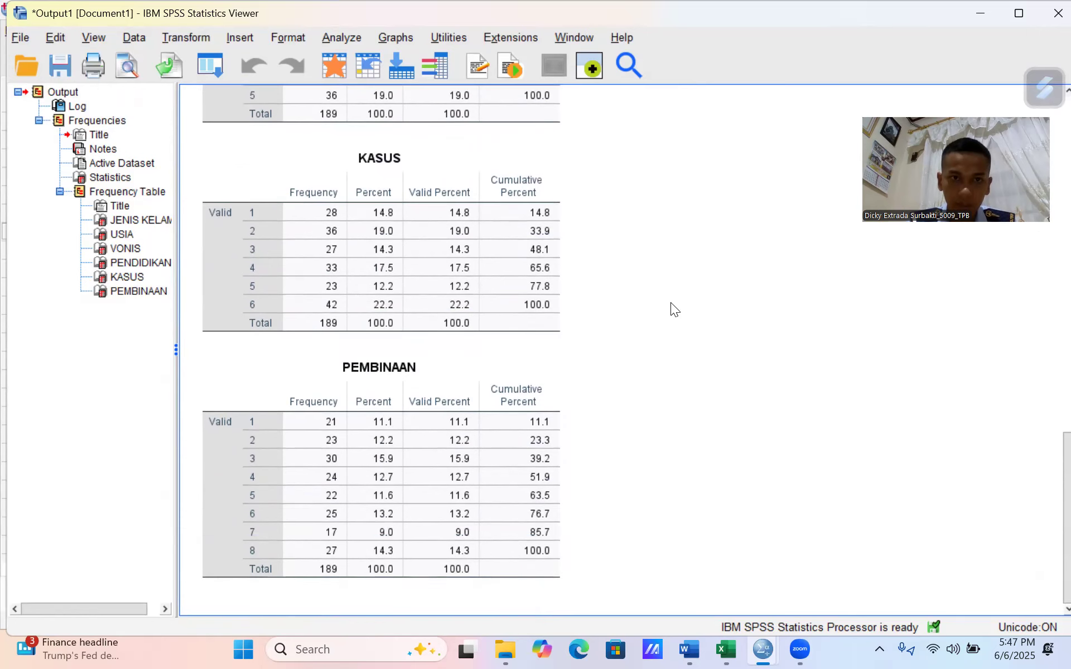
Start another Frequencies analysis and replace the six demographic variables with X TOTAL and Y TOTAL
left_click(342, 31)
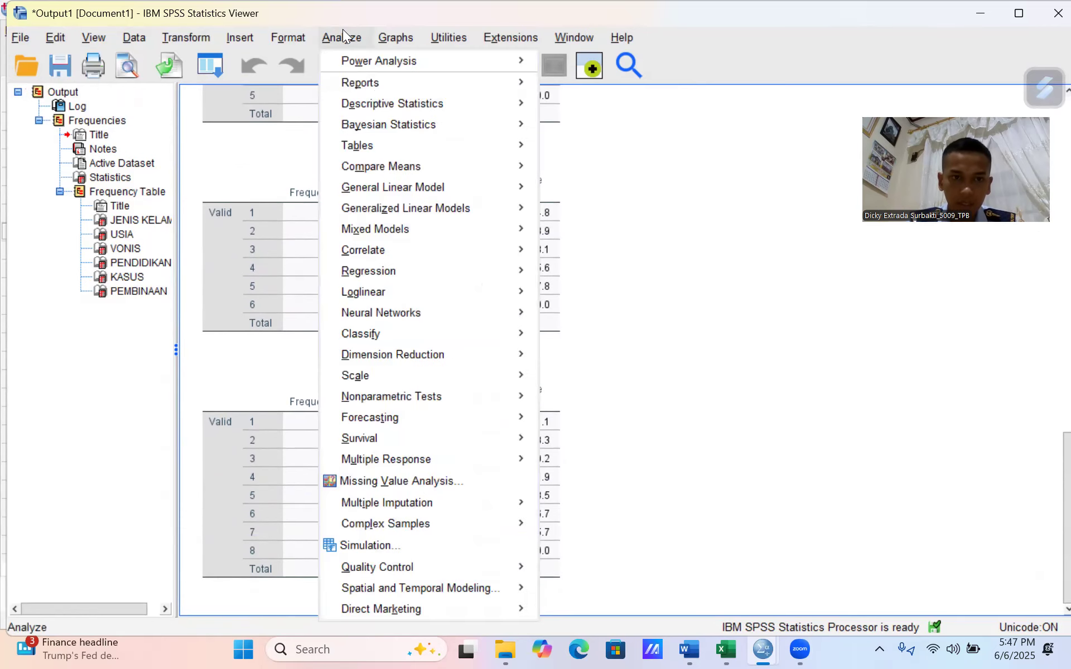
mouse_move(366, 103)
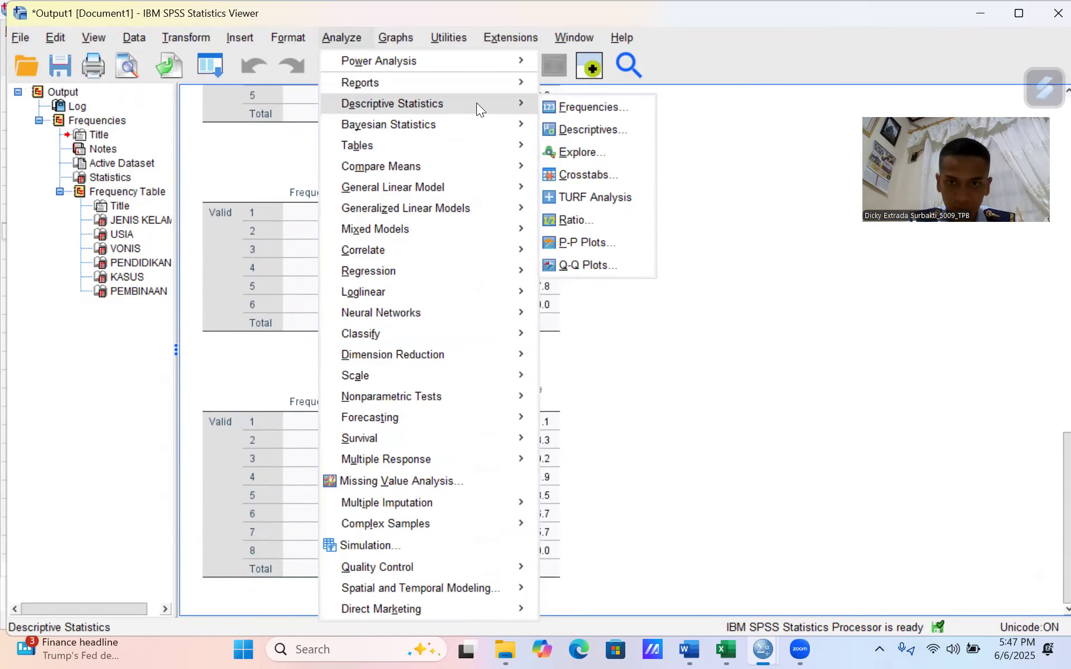
left_click(574, 106)
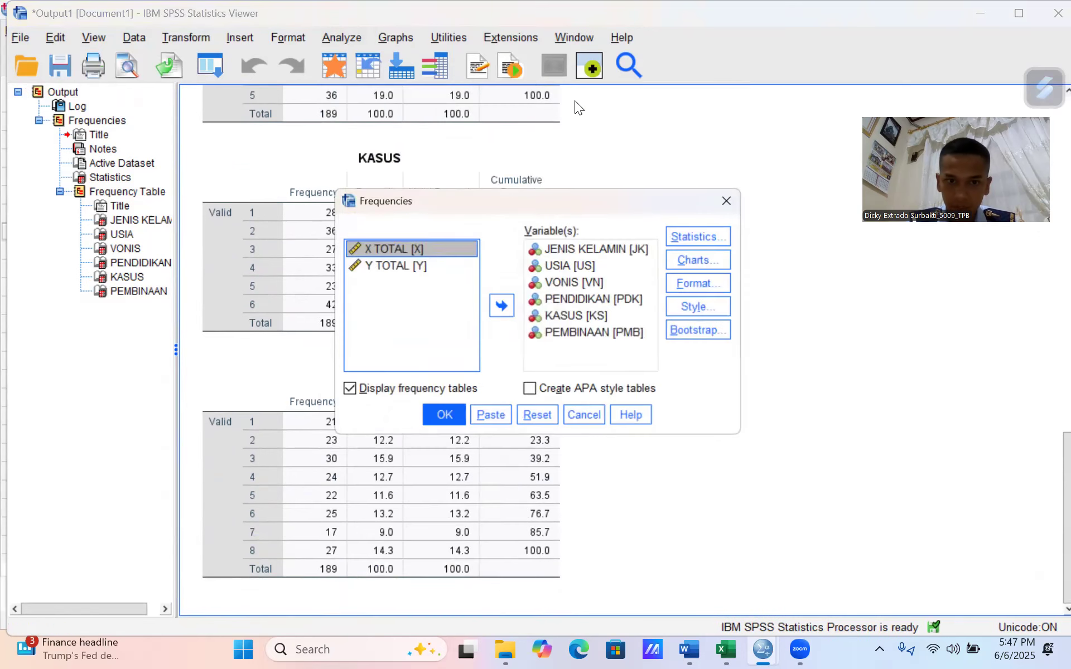
left_click(566, 249)
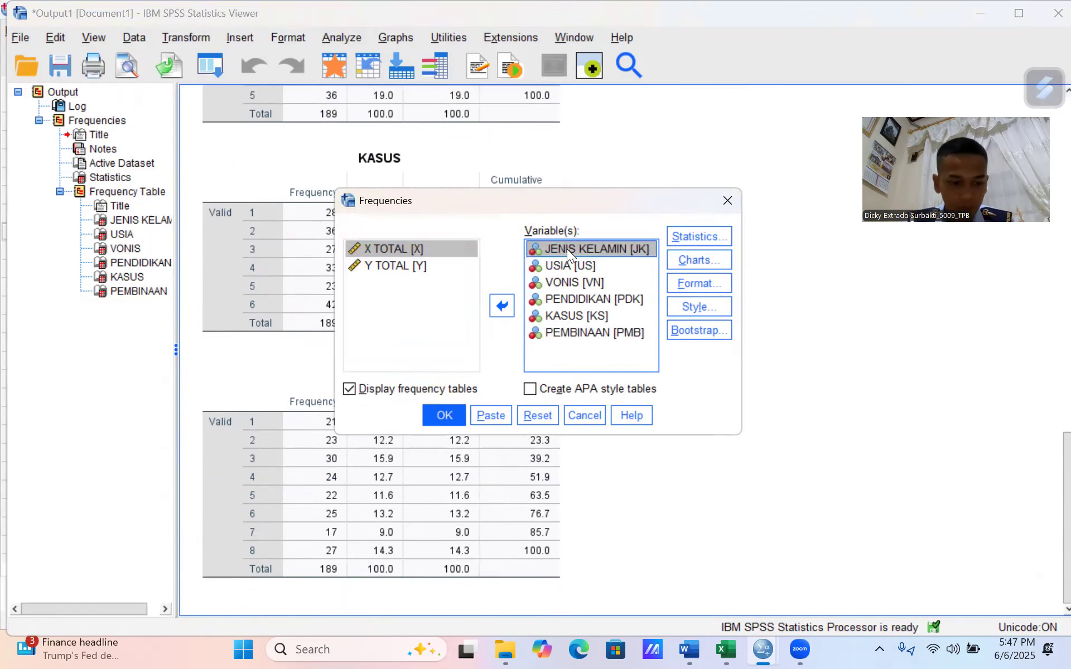
key("ctrl+a")
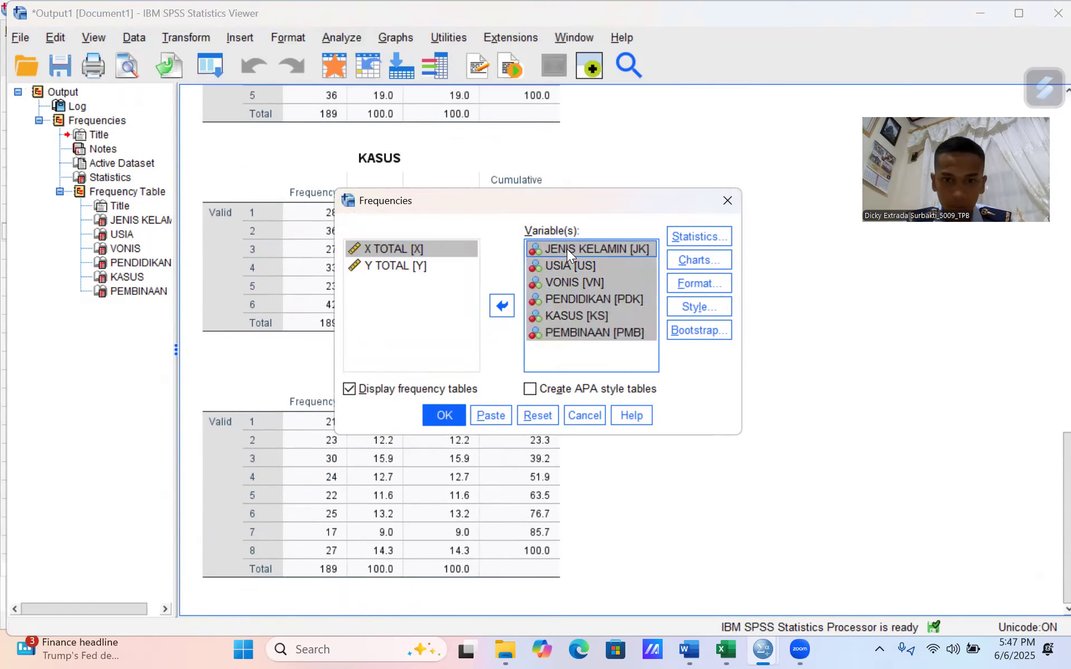
left_click(493, 305)
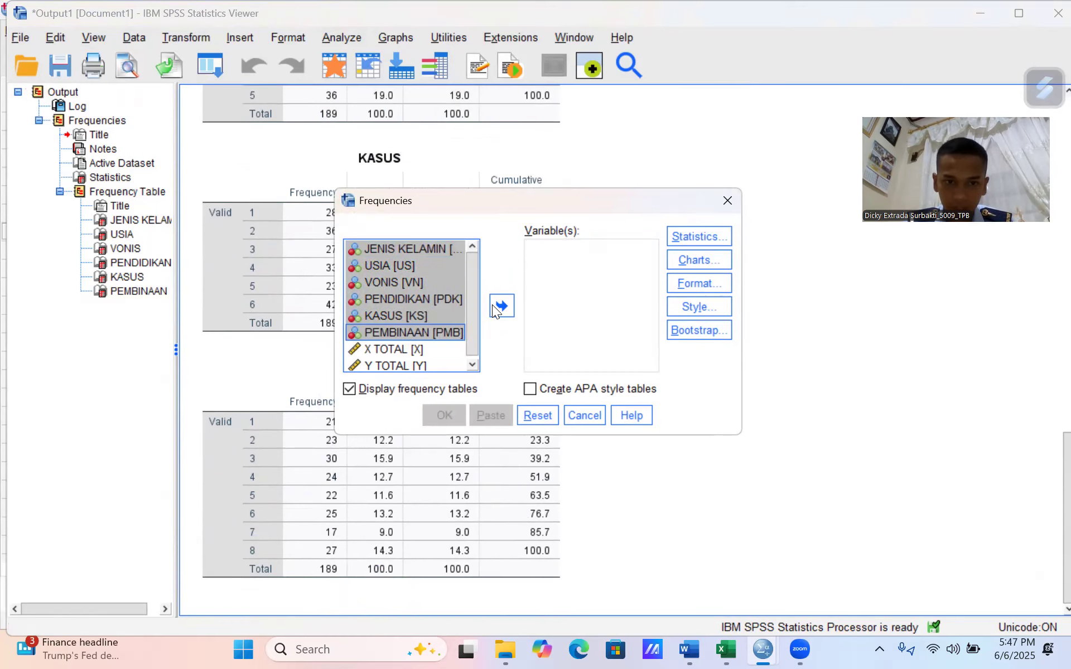
left_click(395, 345)
key("shift+Down")
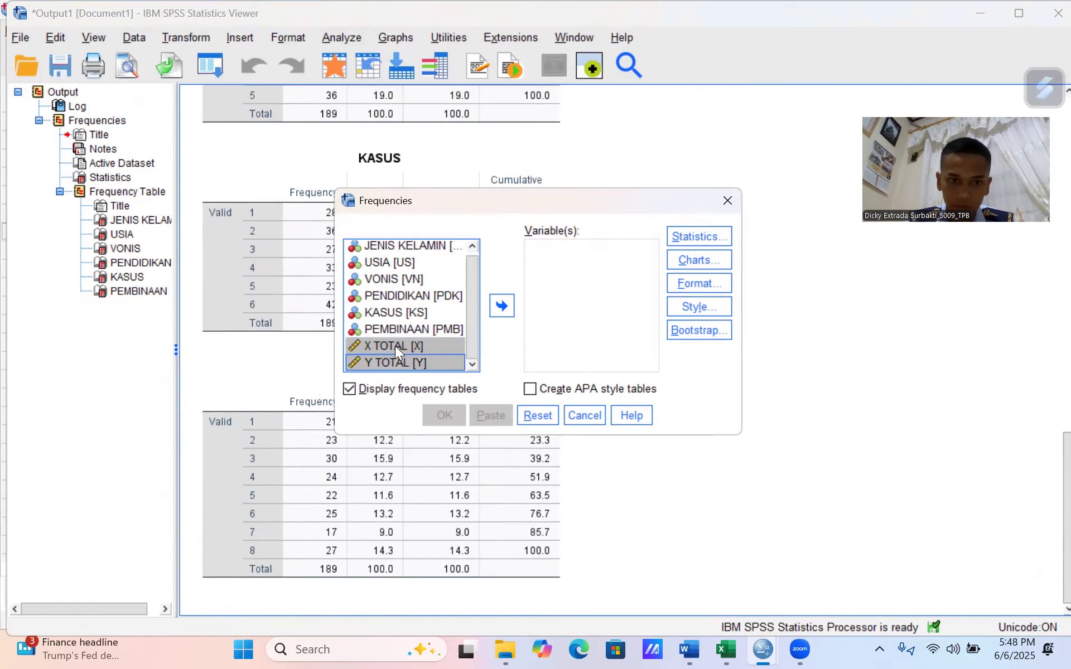
left_click(502, 306)
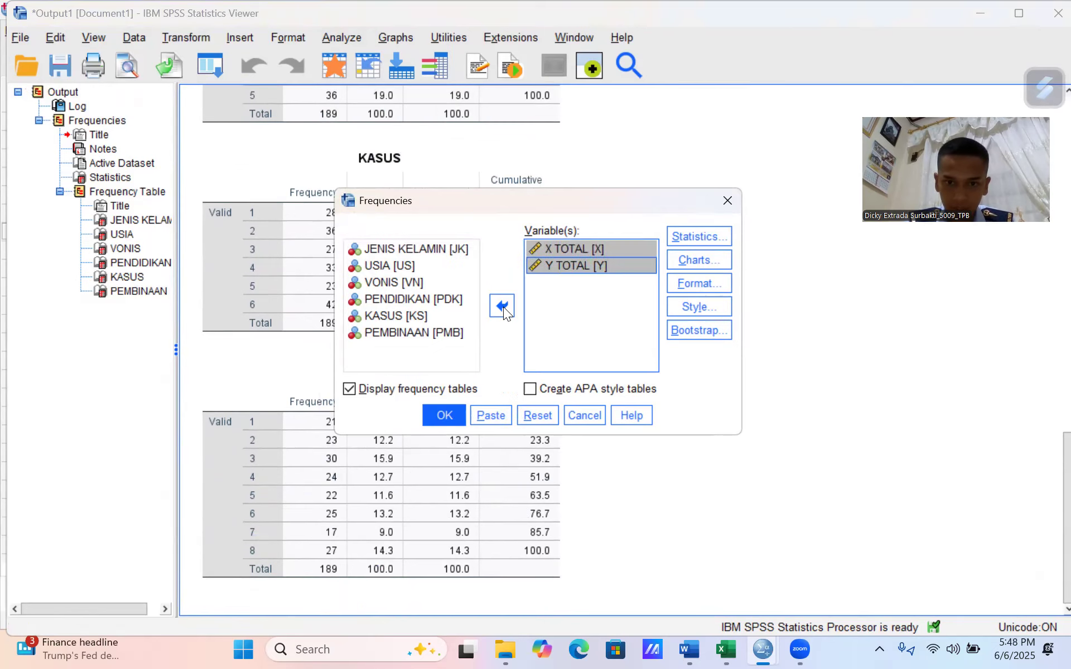
Request the mean, median, mode, standard deviation, minimum and maximum as statistics for the two total scores
left_click(699, 227)
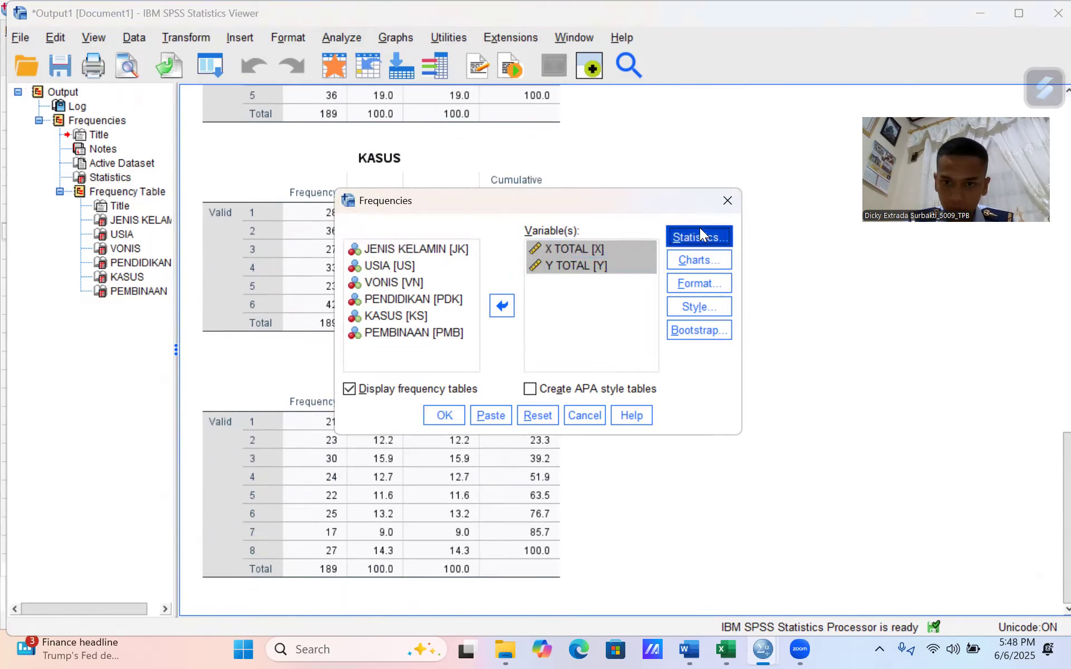
left_click(582, 200)
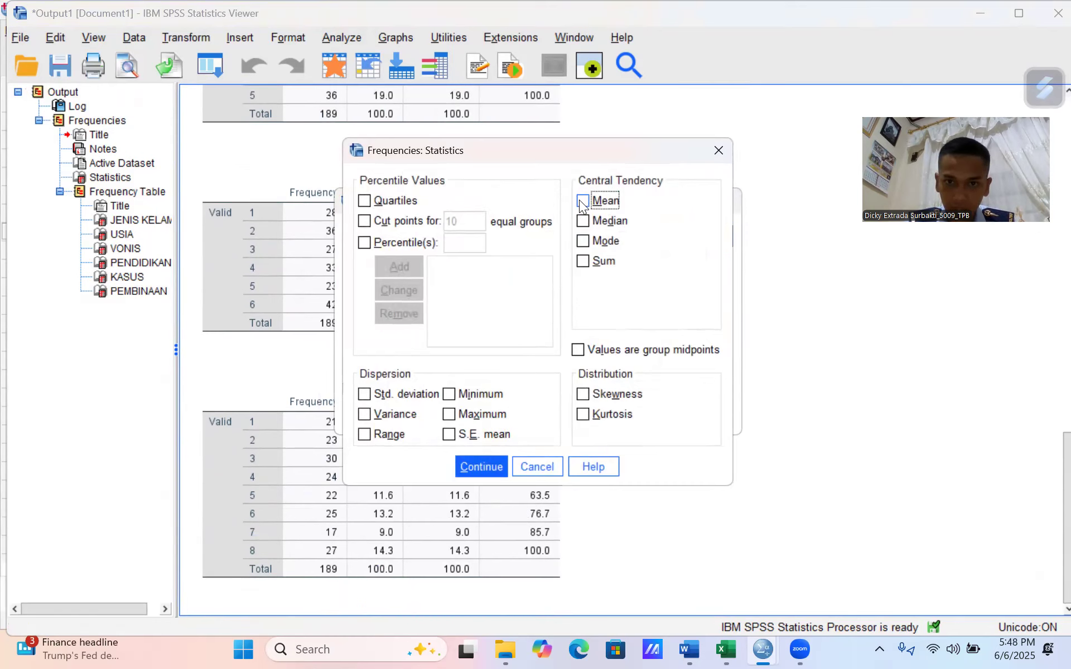
left_click(581, 221)
left_click(582, 241)
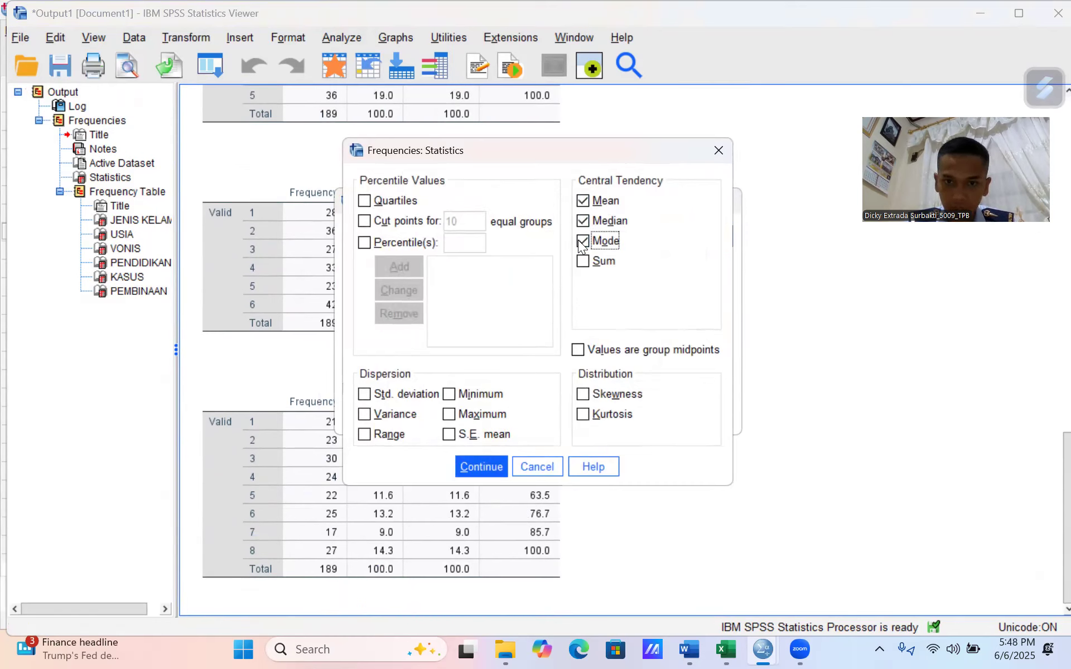
left_click(366, 395)
left_click(447, 395)
left_click(449, 414)
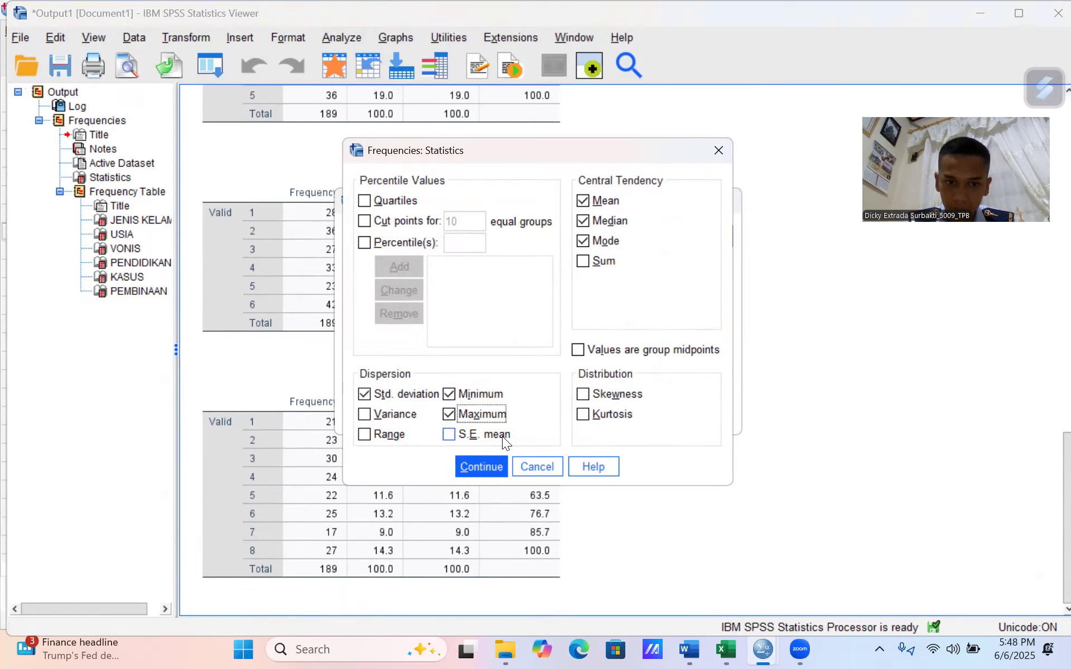
left_click(472, 468)
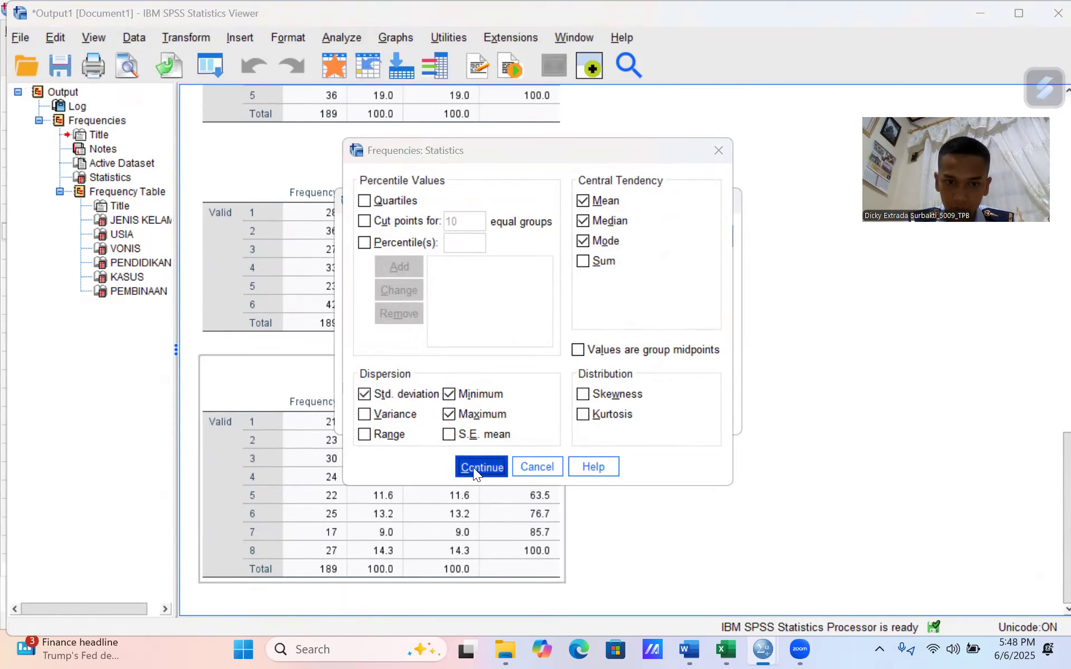
Run the Frequencies analysis for X TOTAL and Y TOTAL and look through its statistics and frequency tables
left_click(444, 416)
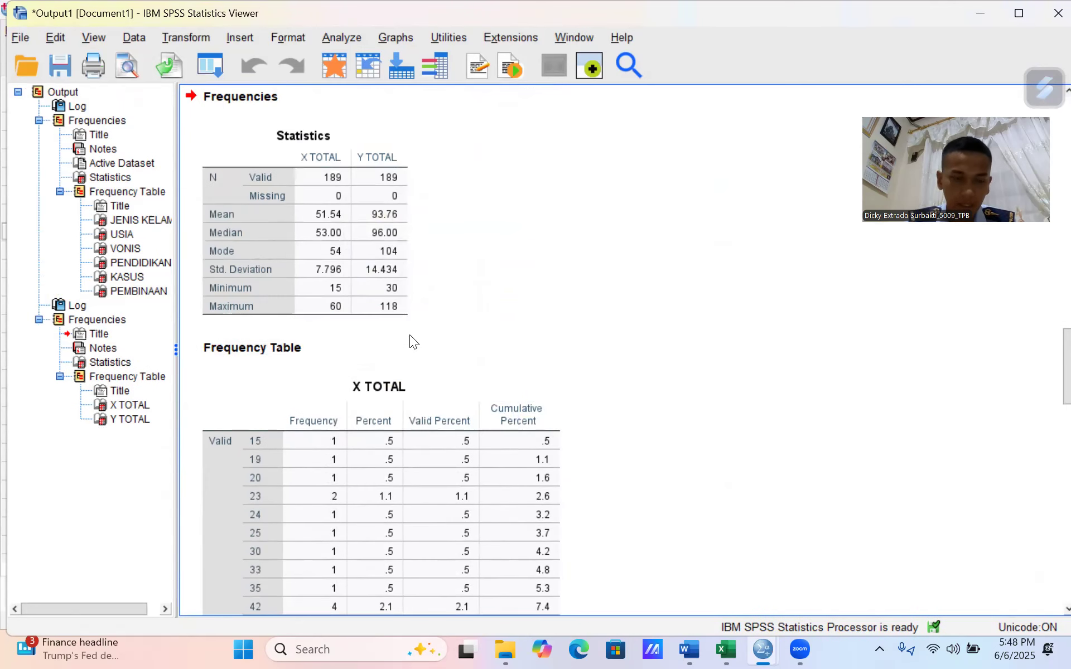
left_click(364, 165)
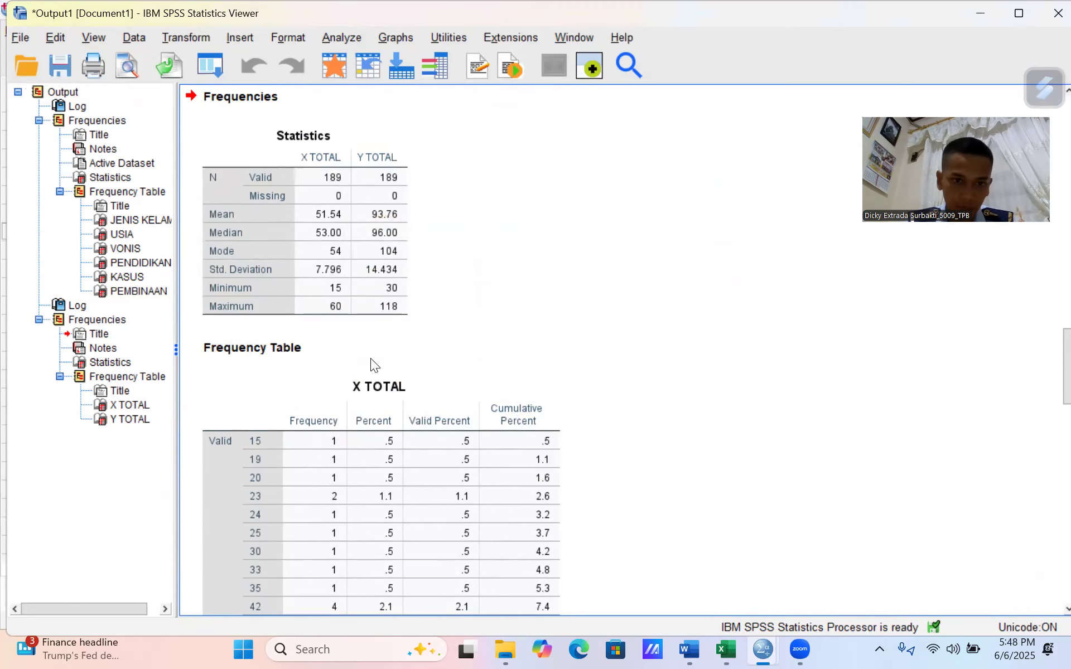
scroll(370, 358, "down", 15)
scroll(371, 358, "down", 4)
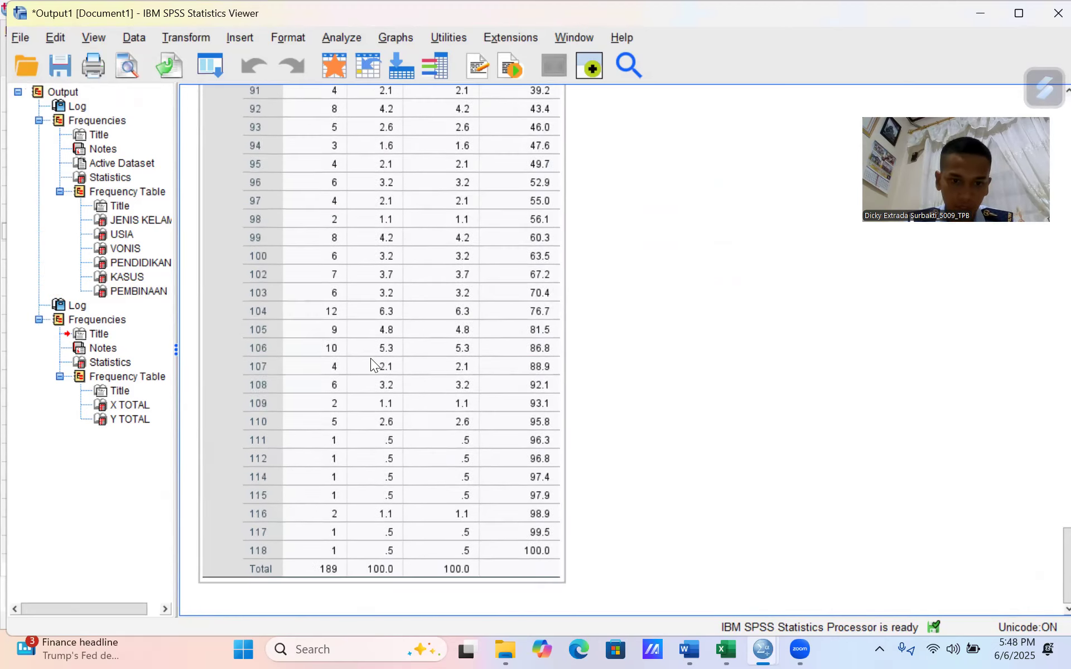
scroll(370, 358, "up", 20)
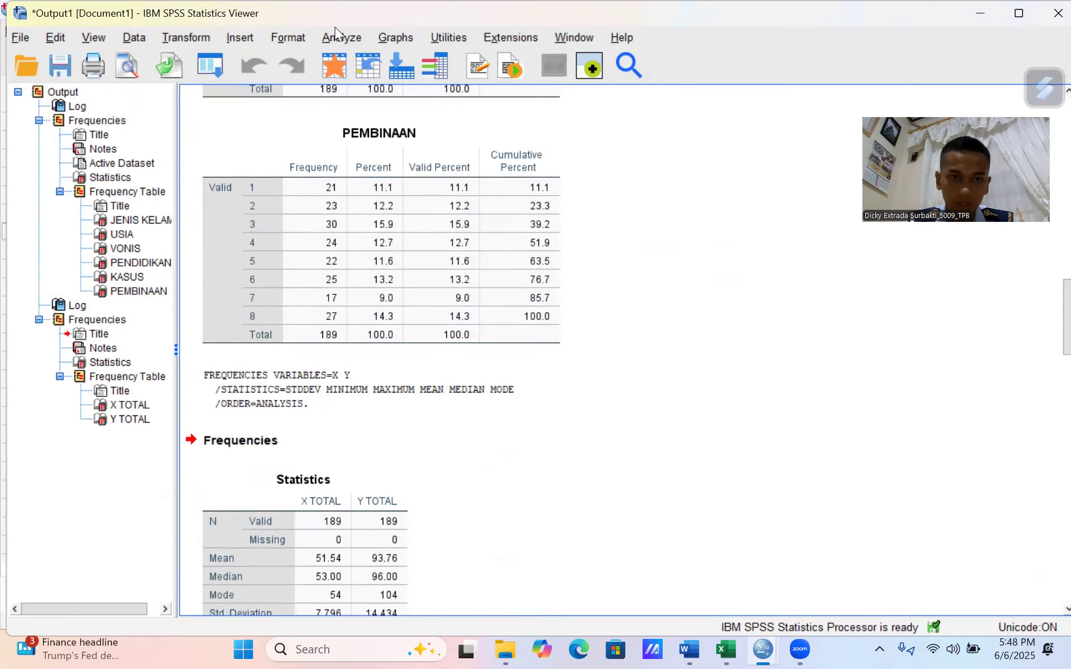
Set up a Linear Regression with Y TOTAL as the dependent variable and X TOTAL as the independent variable
left_click(334, 29)
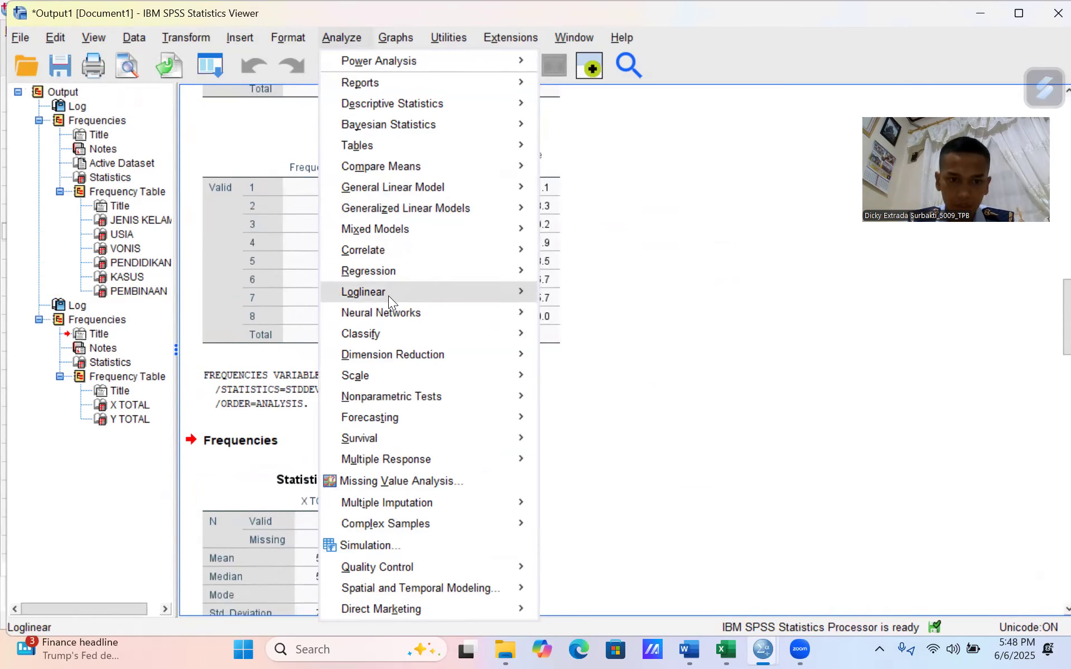
mouse_move(417, 272)
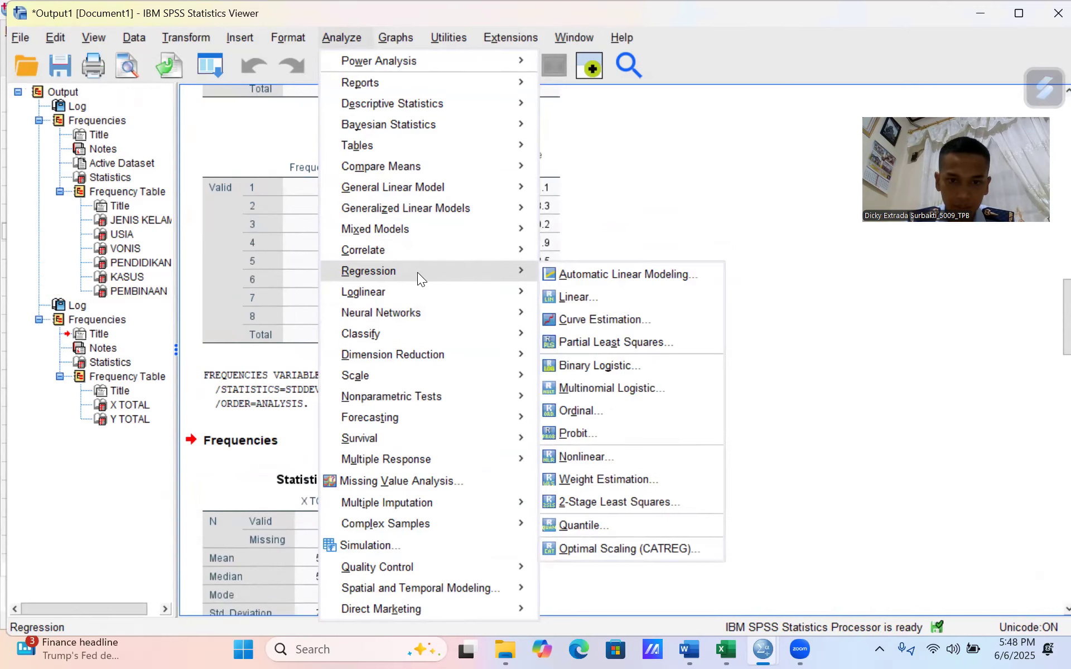
left_click(586, 297)
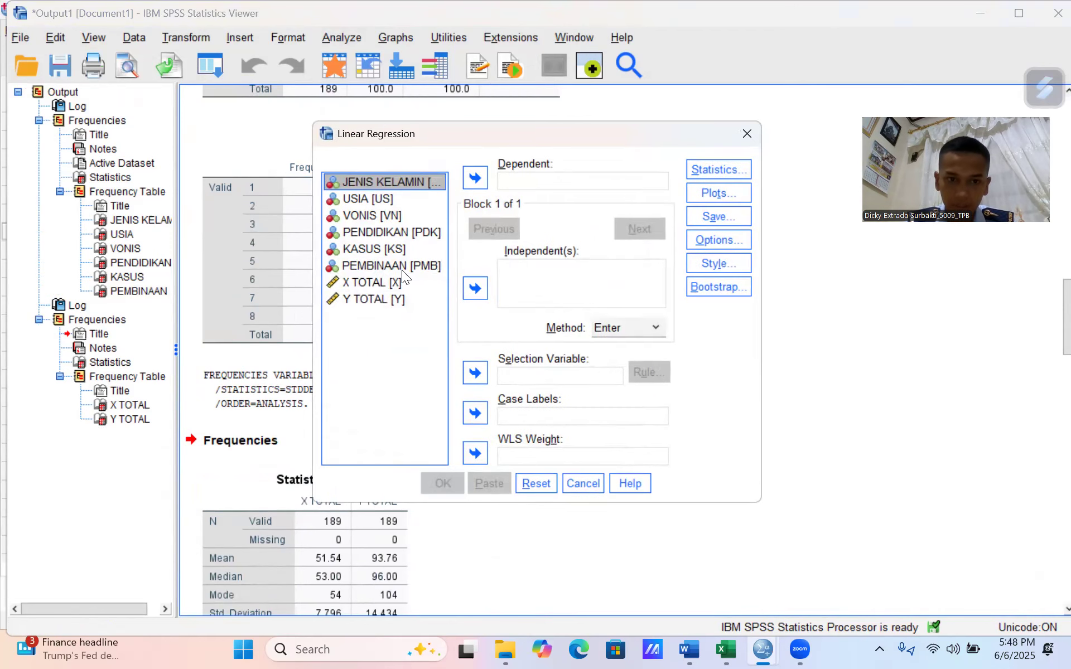
left_click(375, 299)
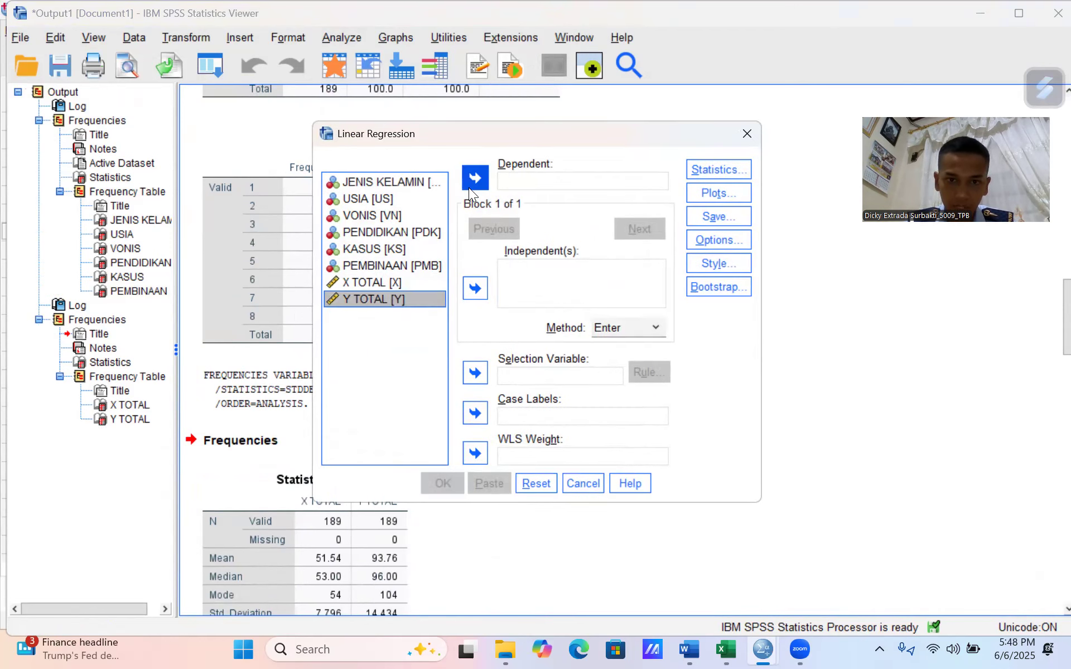
left_click(477, 176)
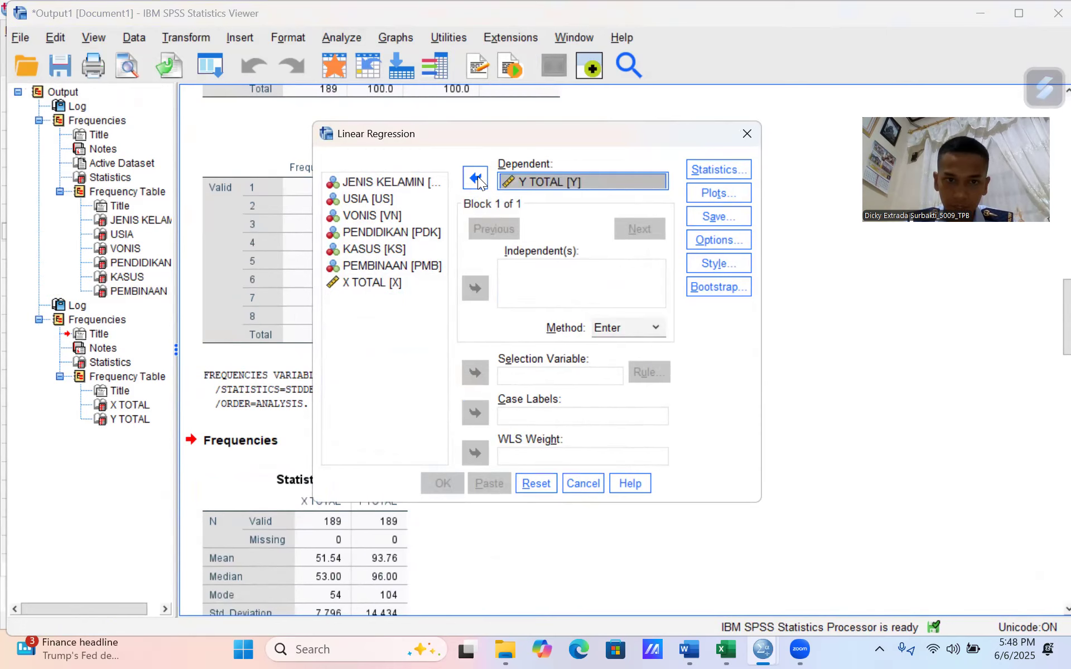
left_click(393, 275)
left_click(469, 286)
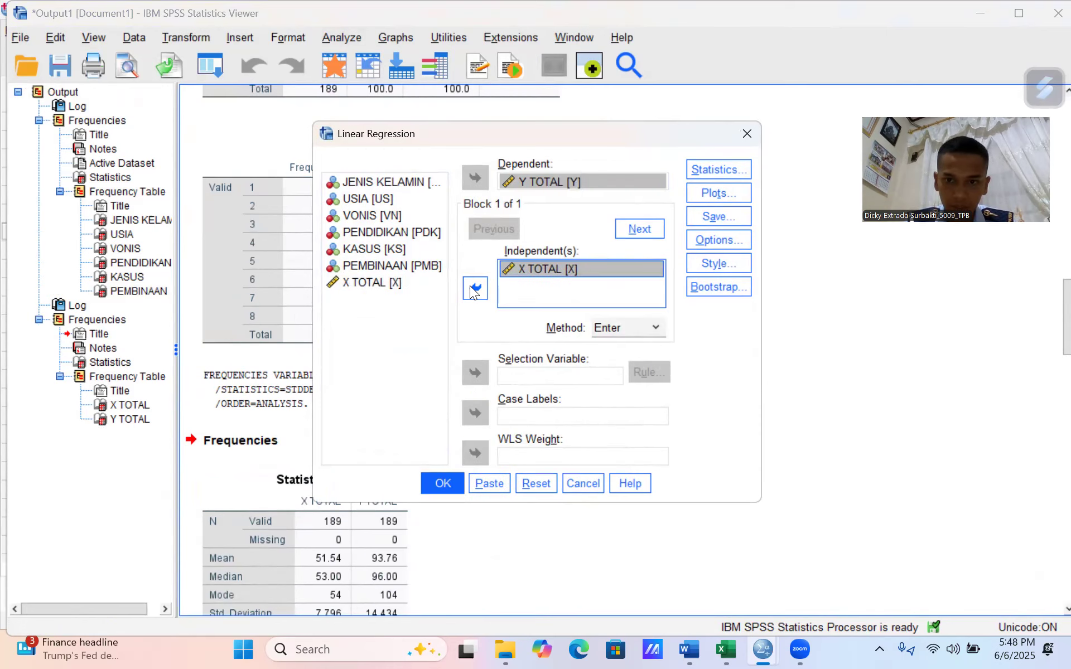
Choose to save the unstandardized residuals as a new variable and run the linear regression
left_click(728, 216)
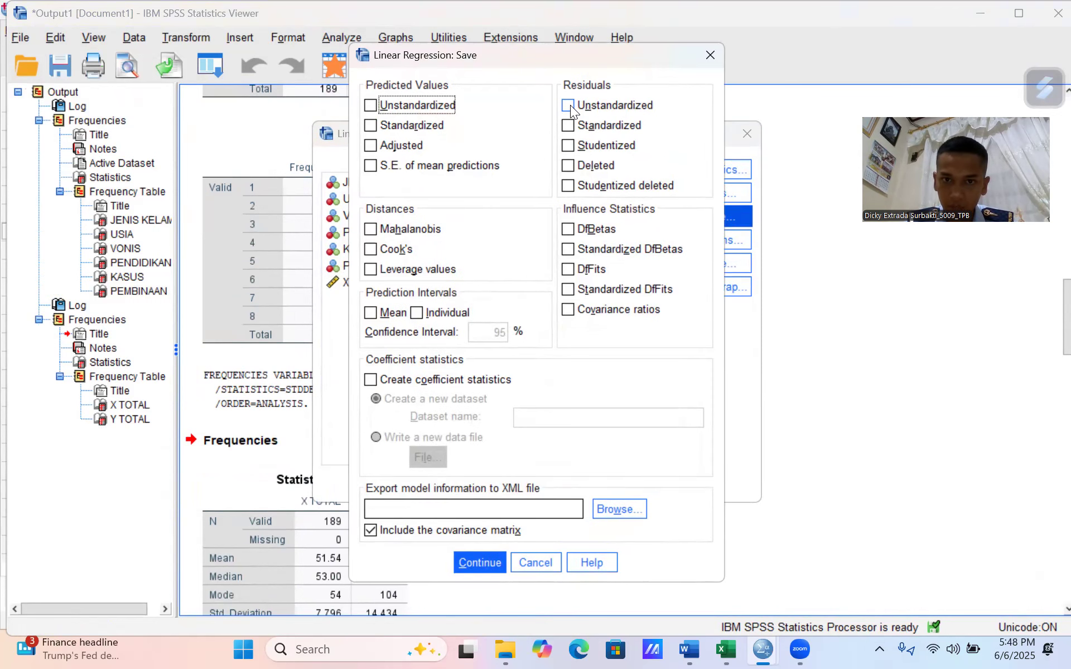
left_click(570, 104)
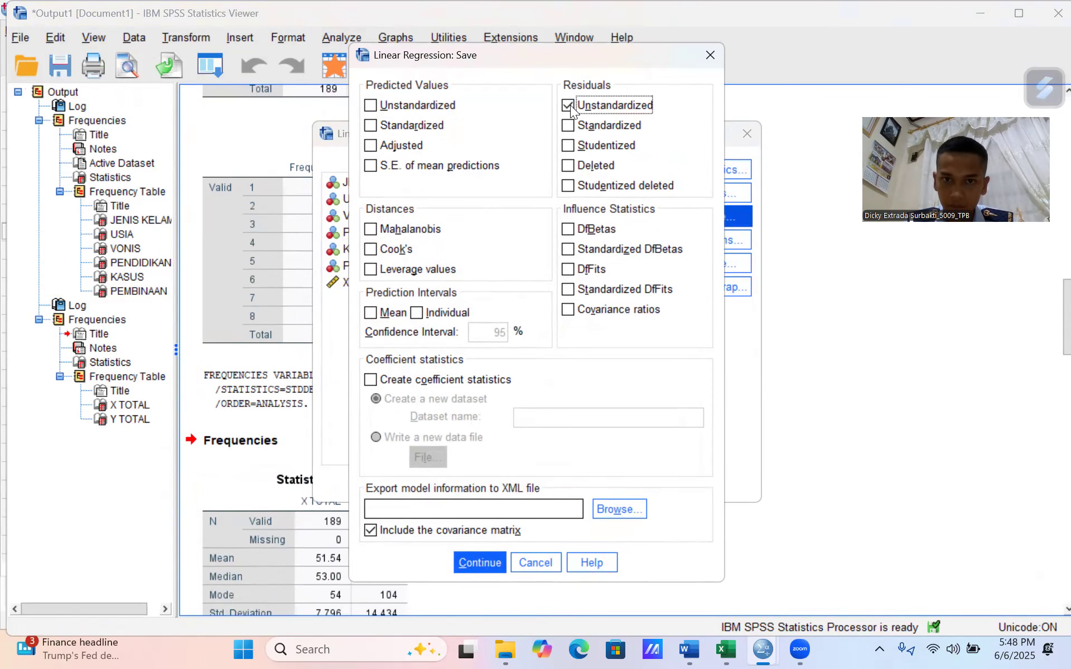
left_click(478, 563)
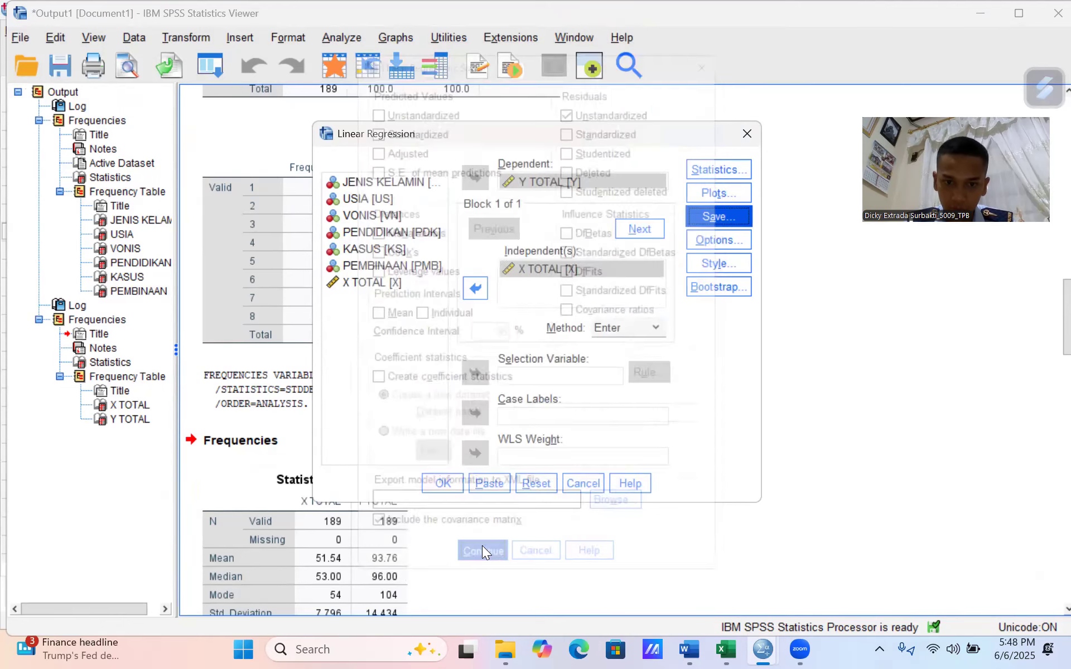
left_click(443, 483)
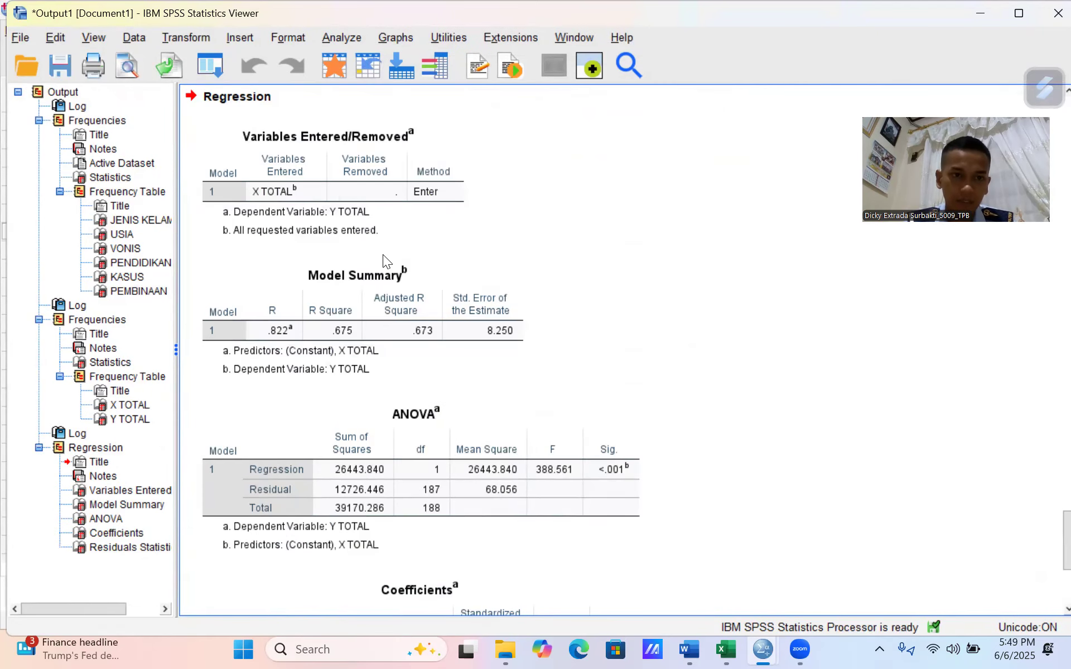
Review the regression output through the Residuals Statistics table and return to the data set's variable definitions
scroll(439, 327, "down", 3)
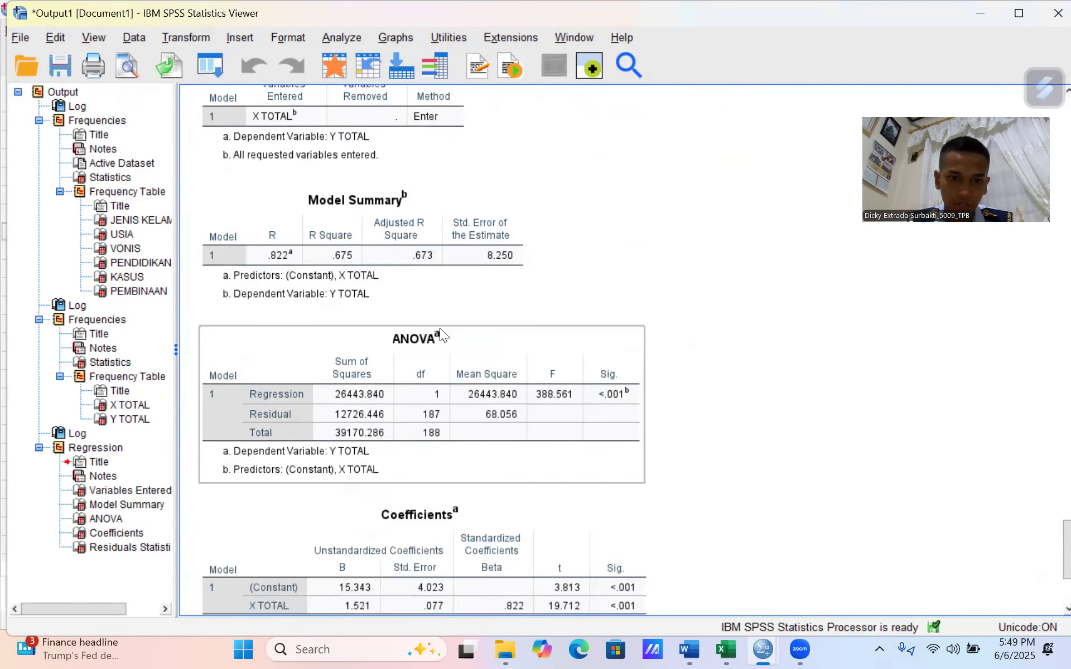
scroll(428, 415, "down", 3)
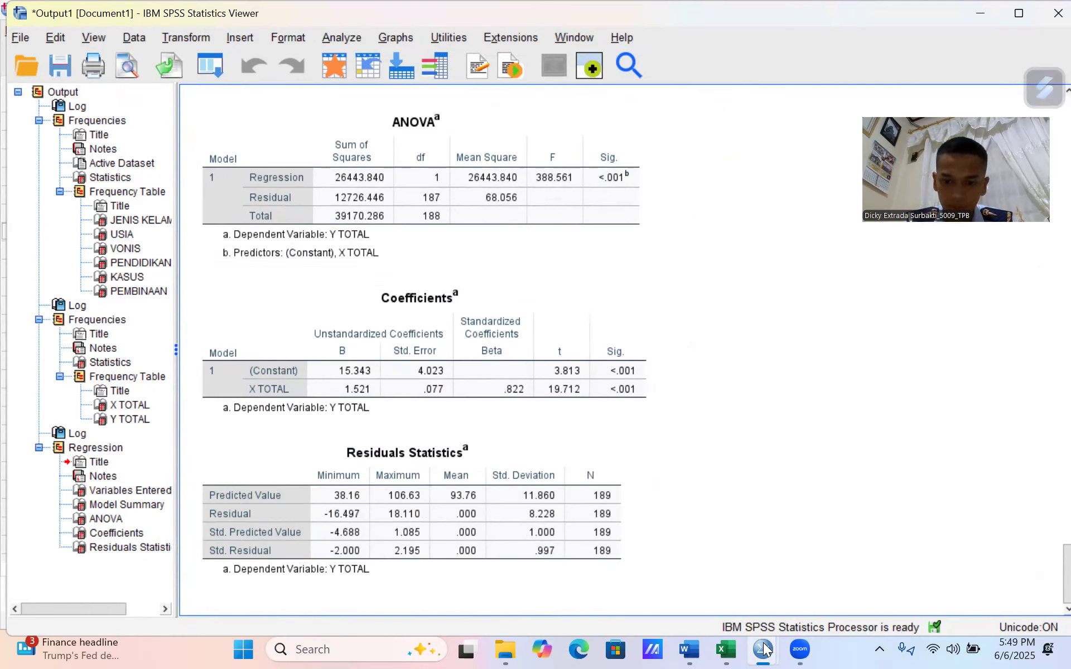
mouse_move(765, 648)
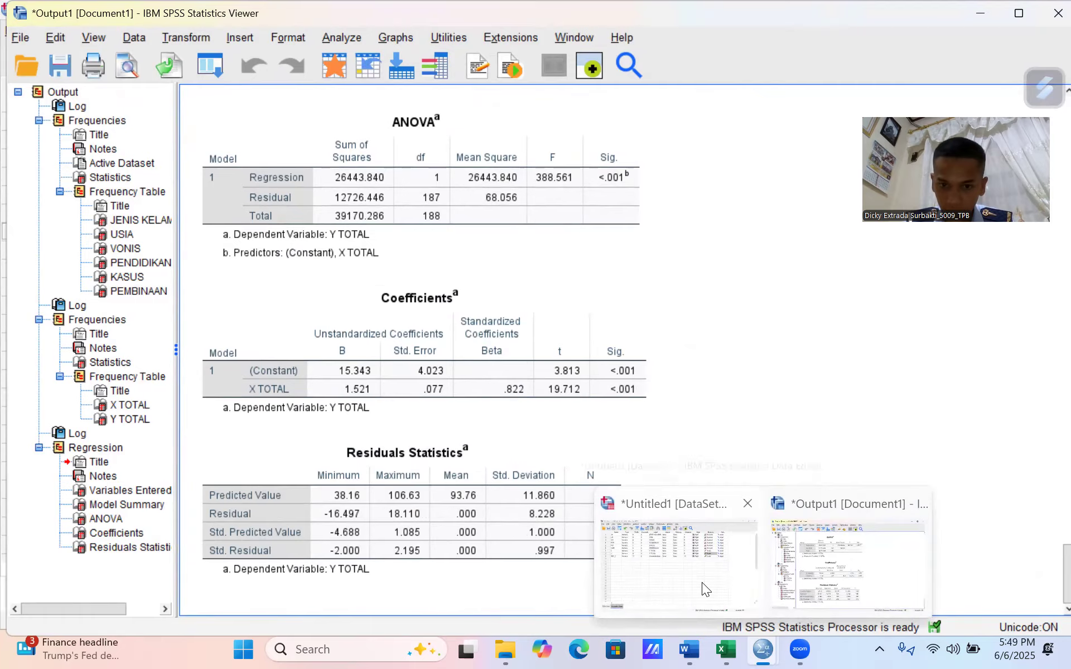
left_click(702, 582)
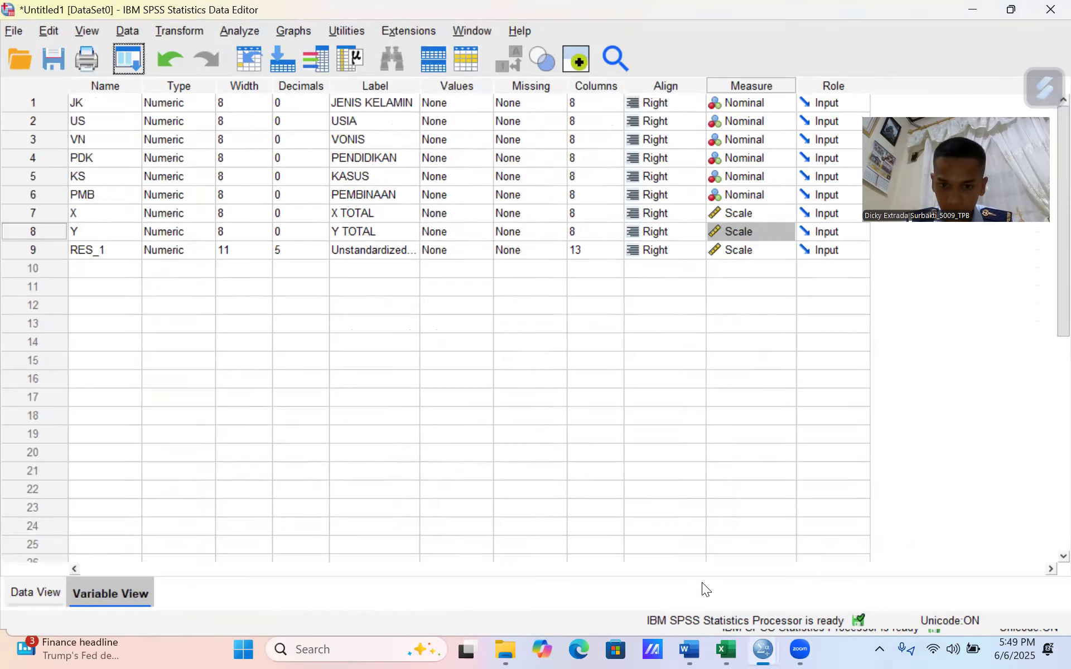
Run a legacy one-sample Kolmogorov-Smirnov test for normality on Unstandardized Residual and look over its result table
left_click(38, 590)
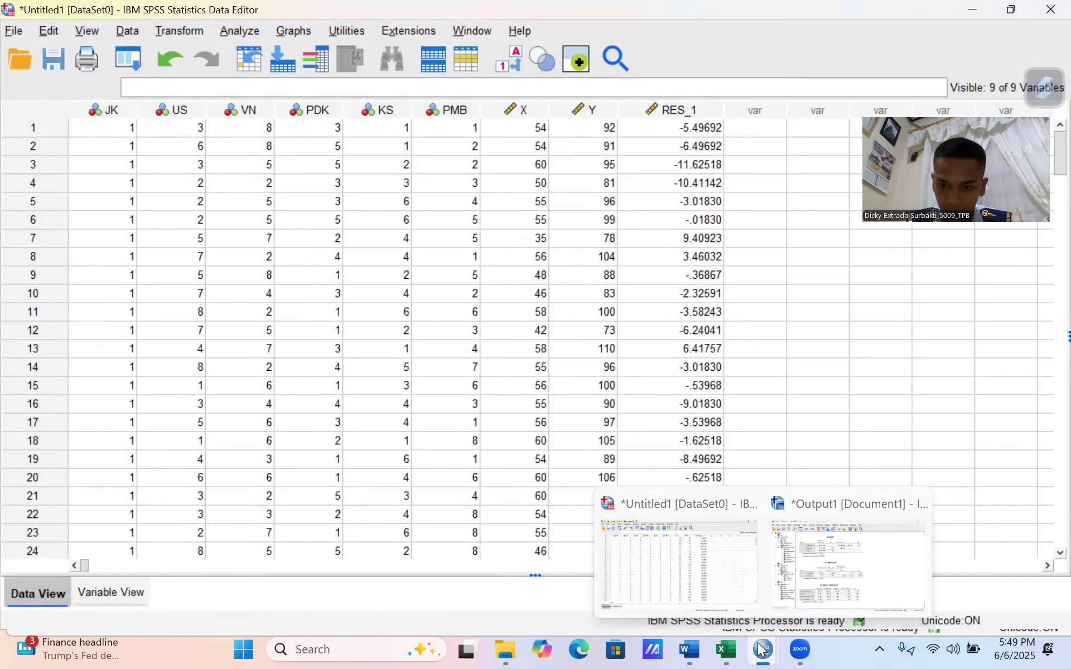
left_click(822, 571)
left_click(343, 38)
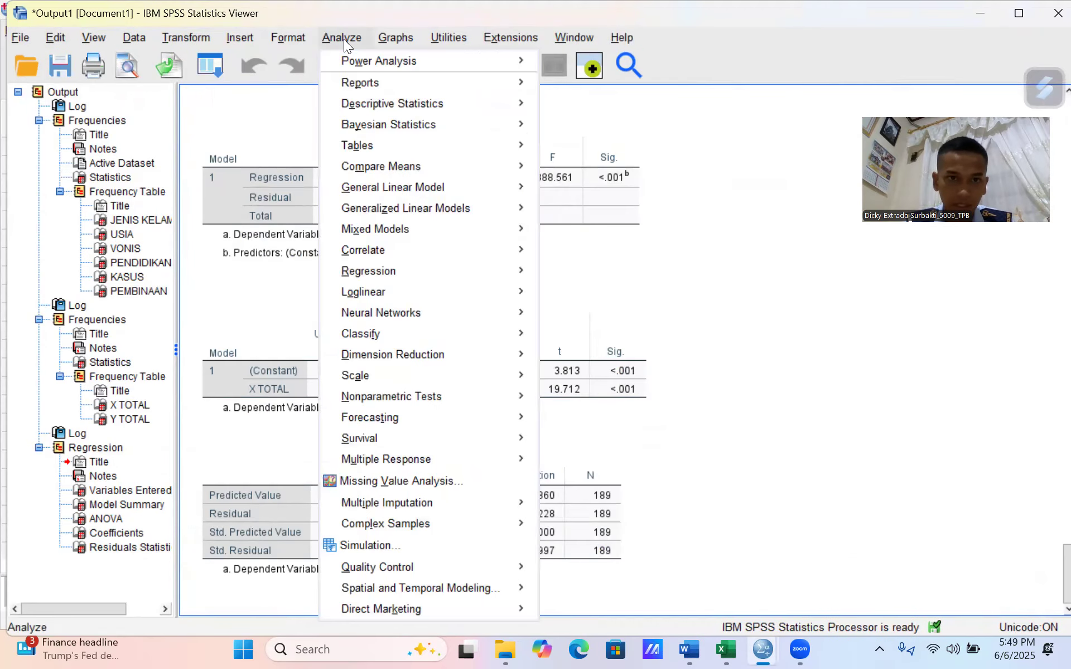
mouse_move(416, 402)
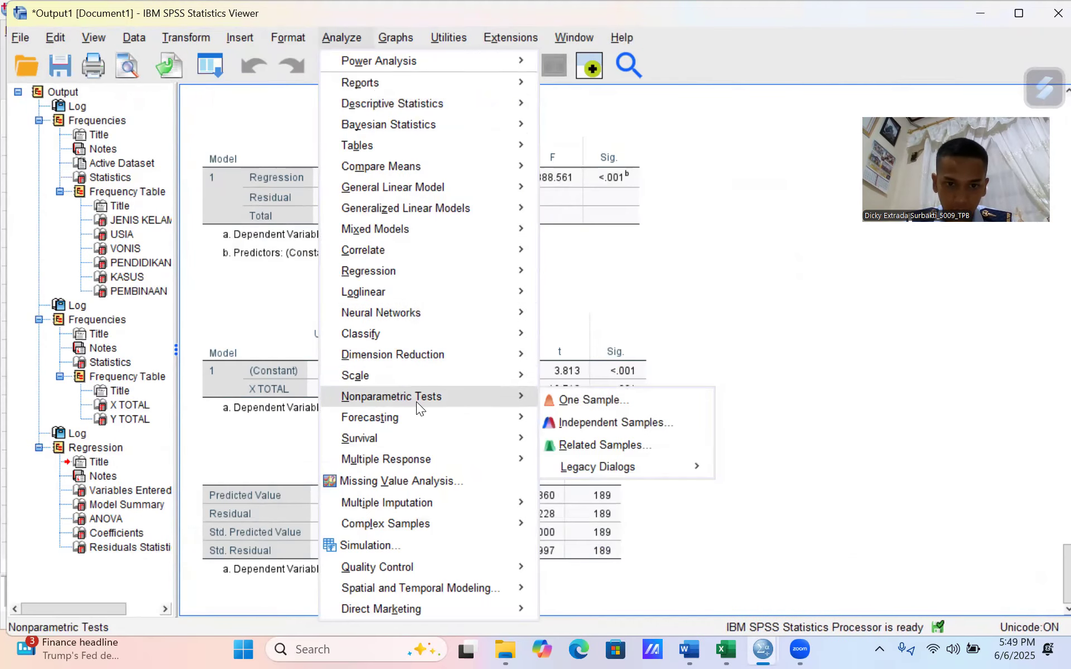
mouse_move(590, 472)
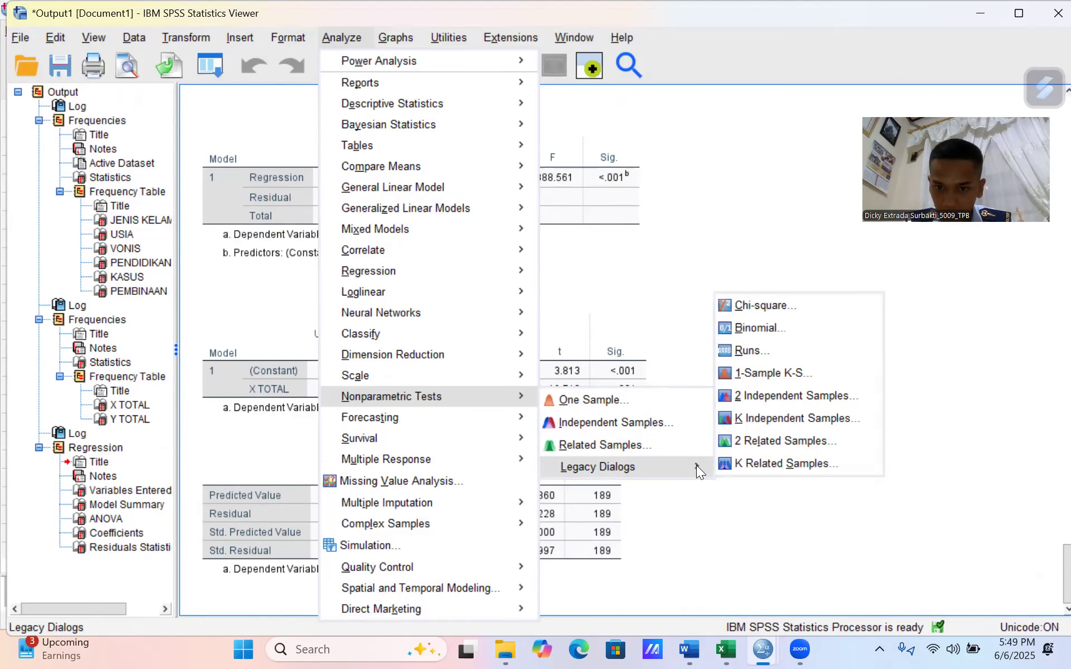
left_click(792, 373)
left_click_drag(463, 187, 452, 290)
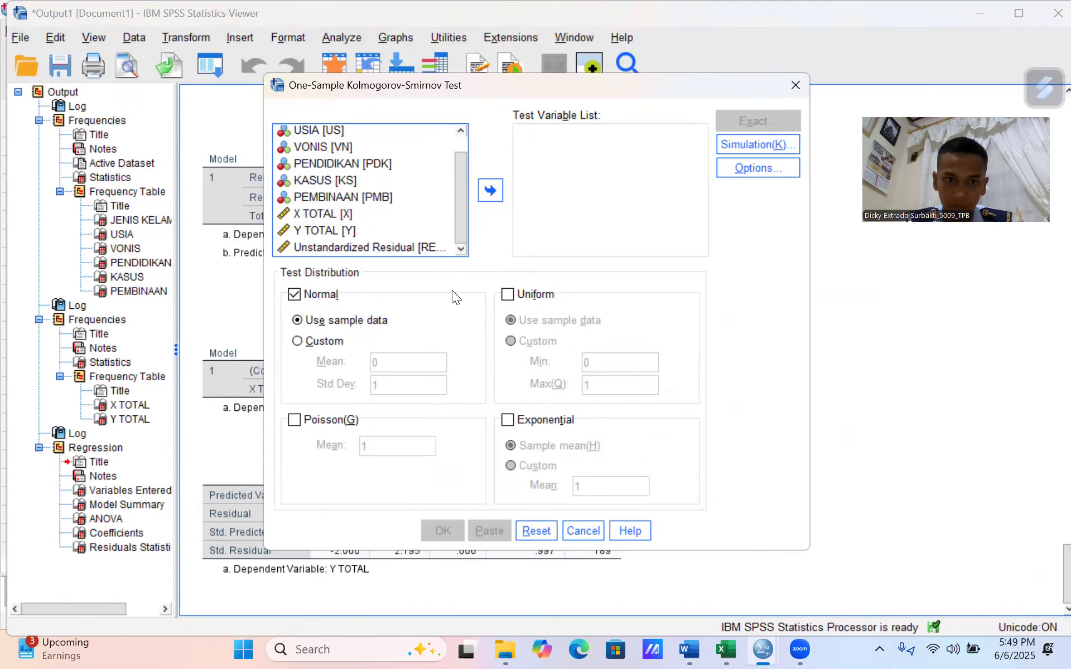
left_click(376, 245)
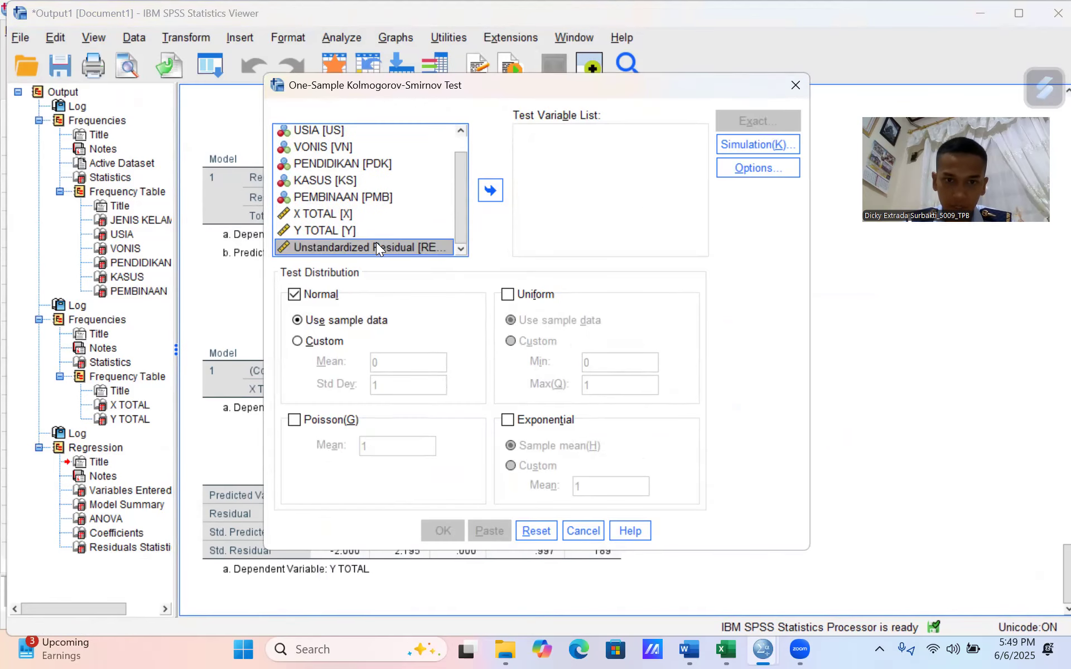
left_click(490, 184)
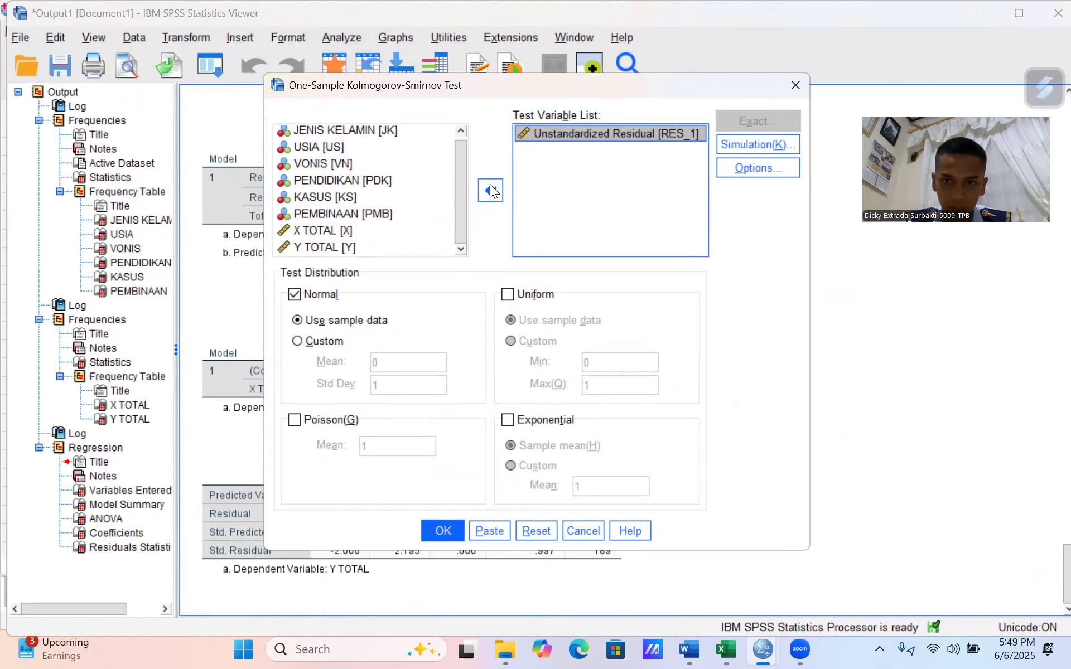
left_click(433, 527)
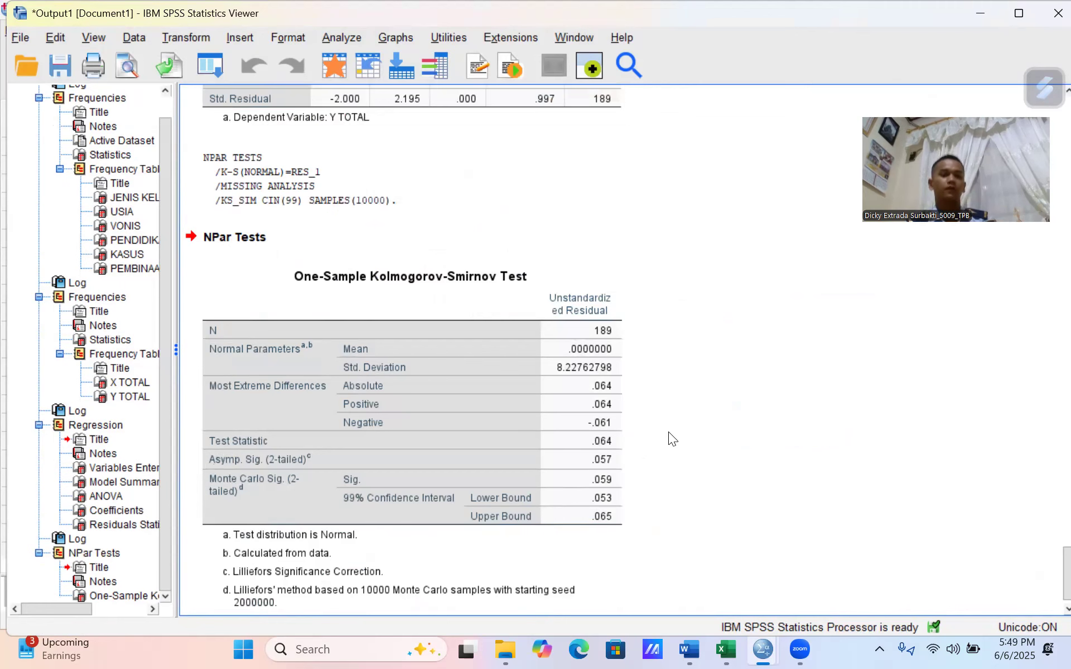
left_click(549, 411)
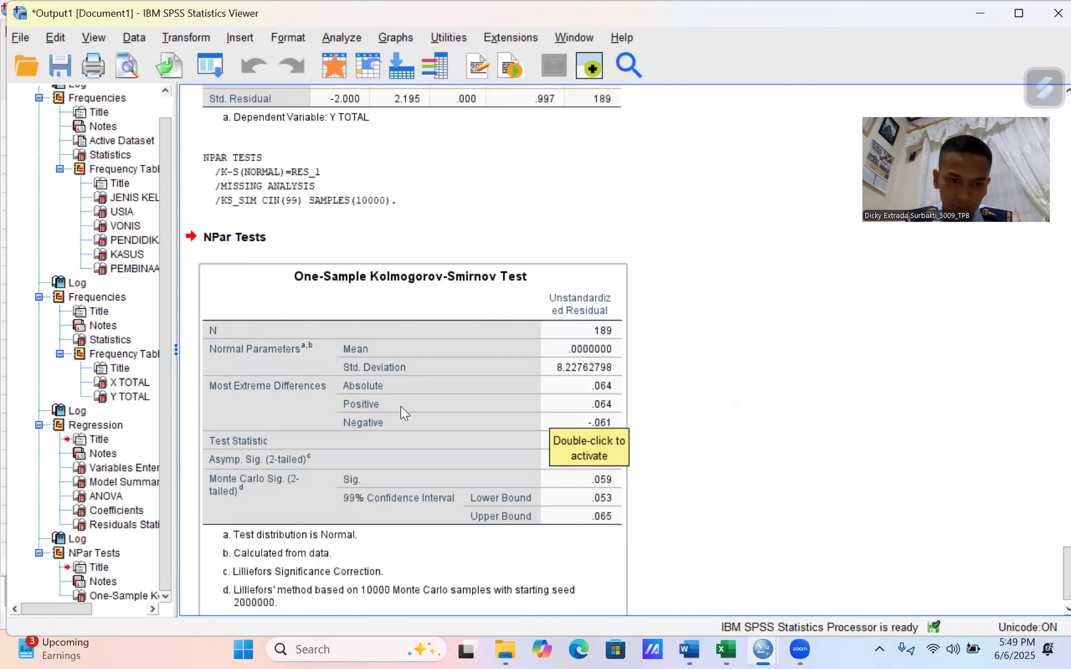
scroll(401, 406, "down", 1)
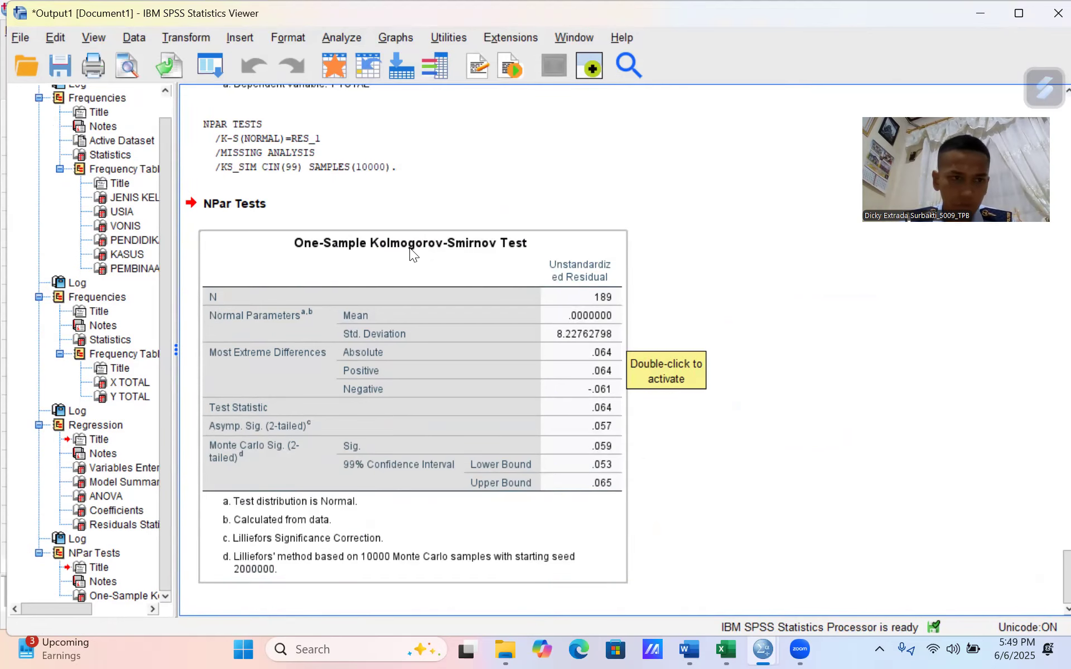
Copy the demographic Frequency Table group, JENIS KELAMIN through PEMBINAAN, from the output into the blank Word document Document1
left_click(75, 166)
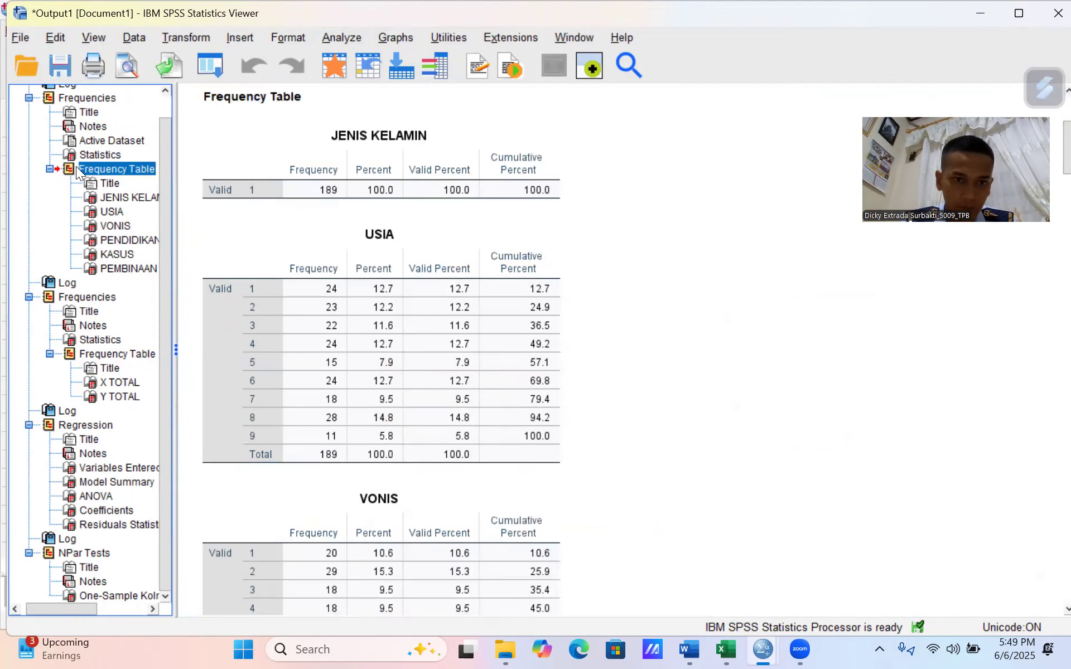
left_click(69, 168)
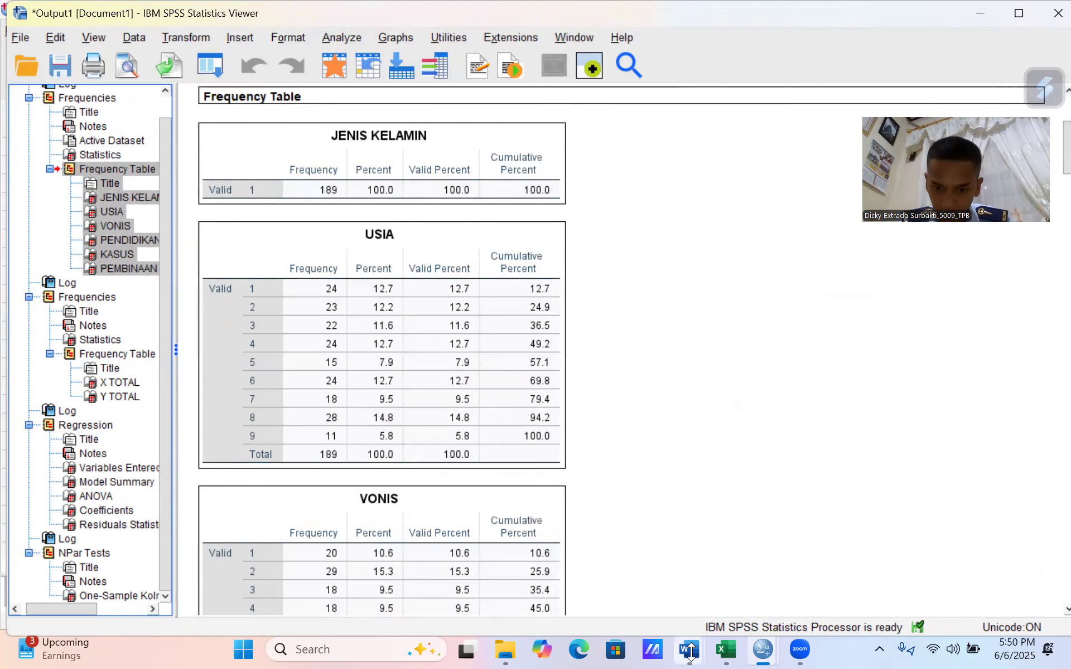
mouse_move(690, 649)
left_click(762, 562)
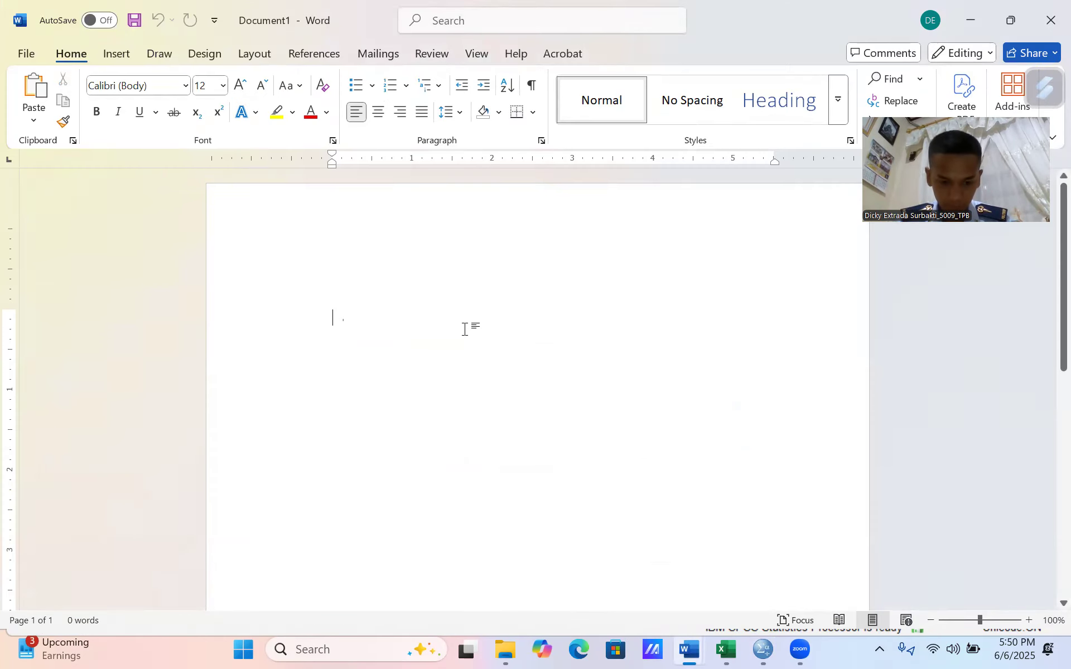
key("ctrl+v")
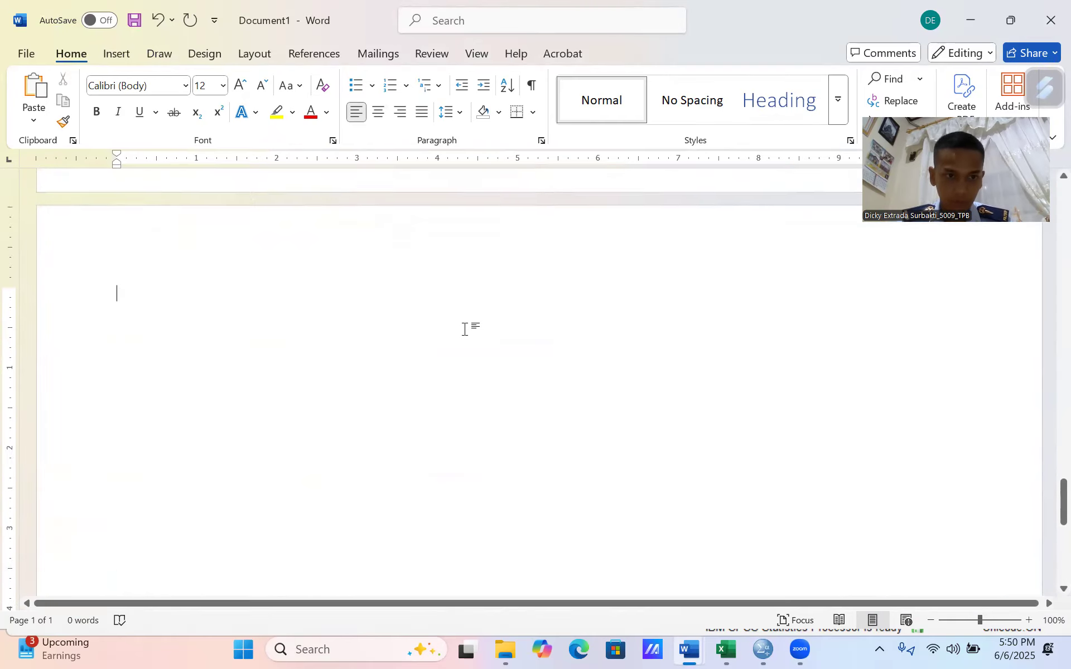
Copy the X TOTAL and Y TOTAL Frequency Table group from the SPSS output to the end of Document1 in Word
mouse_move(762, 647)
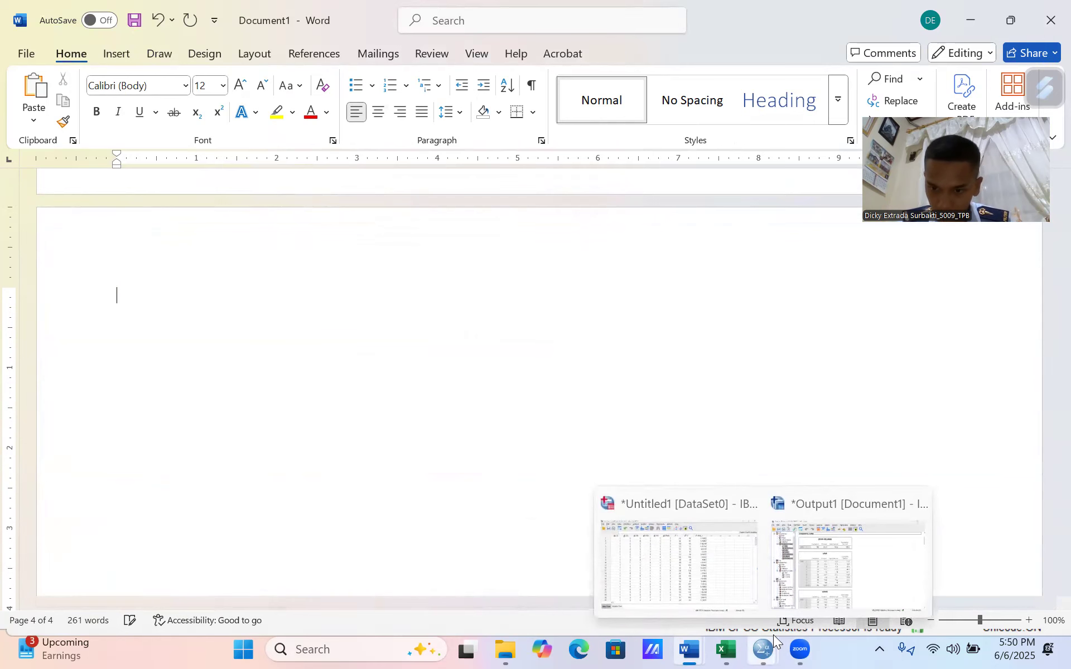
left_click(810, 583)
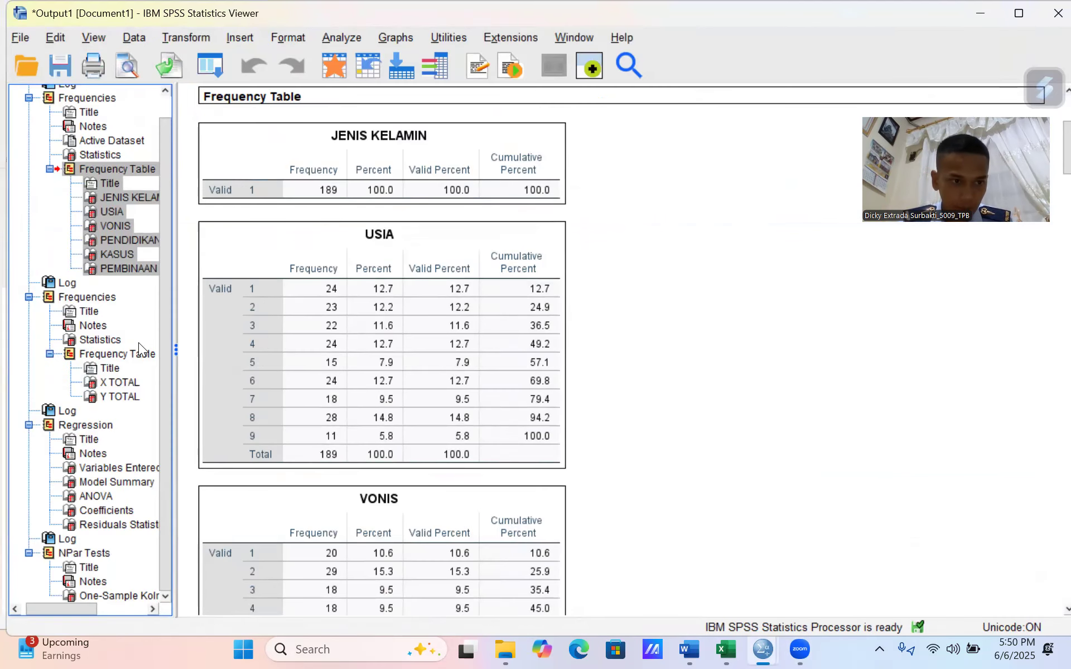
left_click(70, 354)
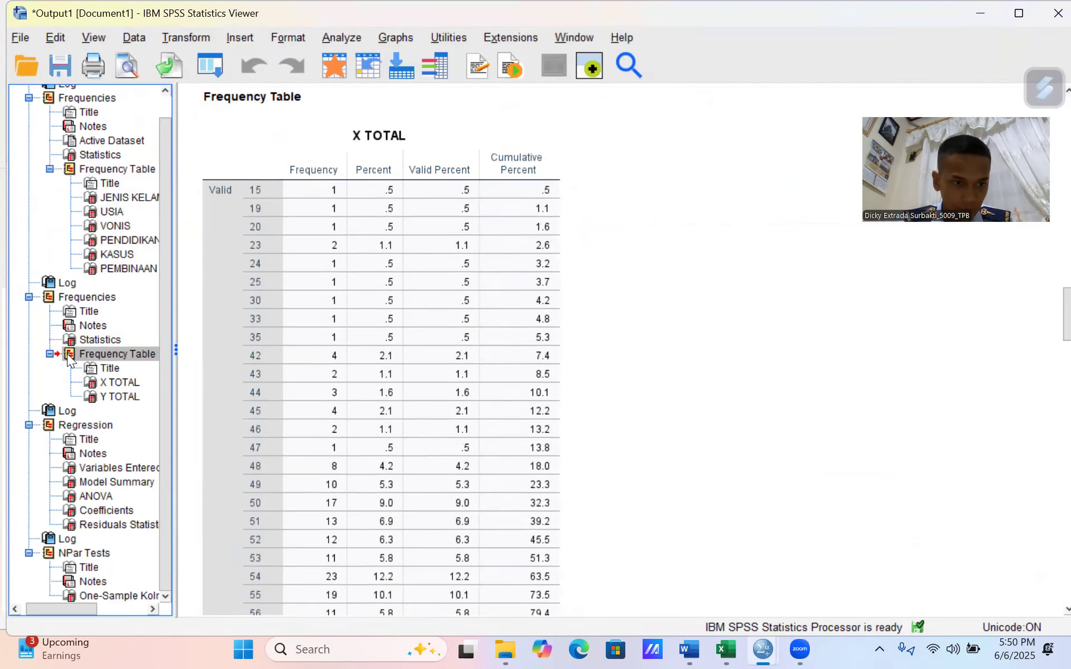
scroll(298, 312, "up", 20)
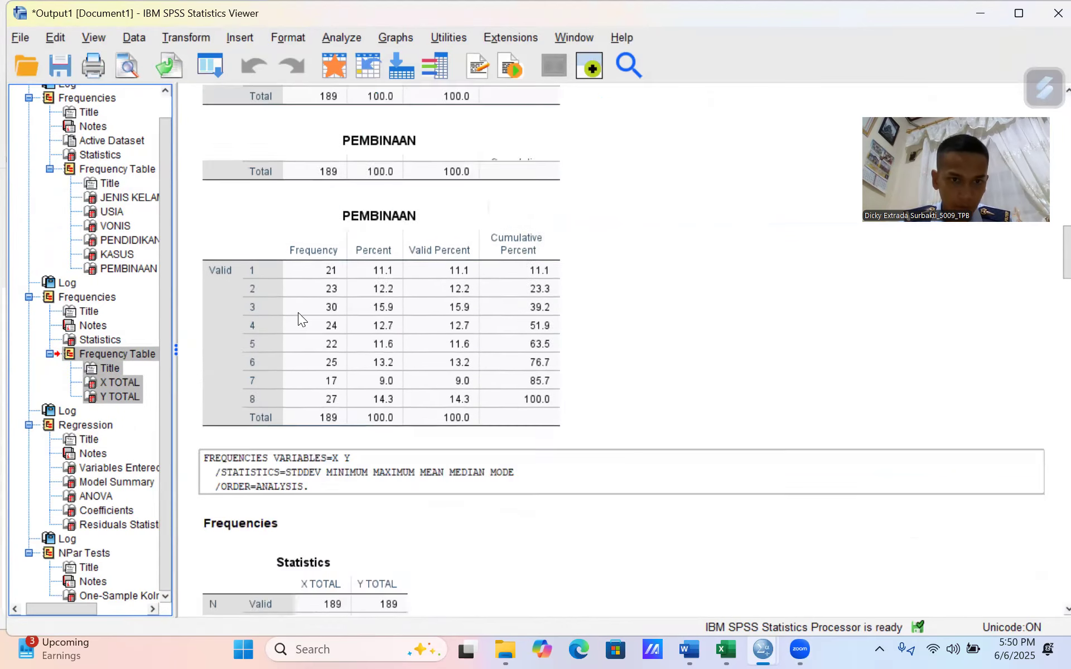
scroll(298, 312, "down", 10)
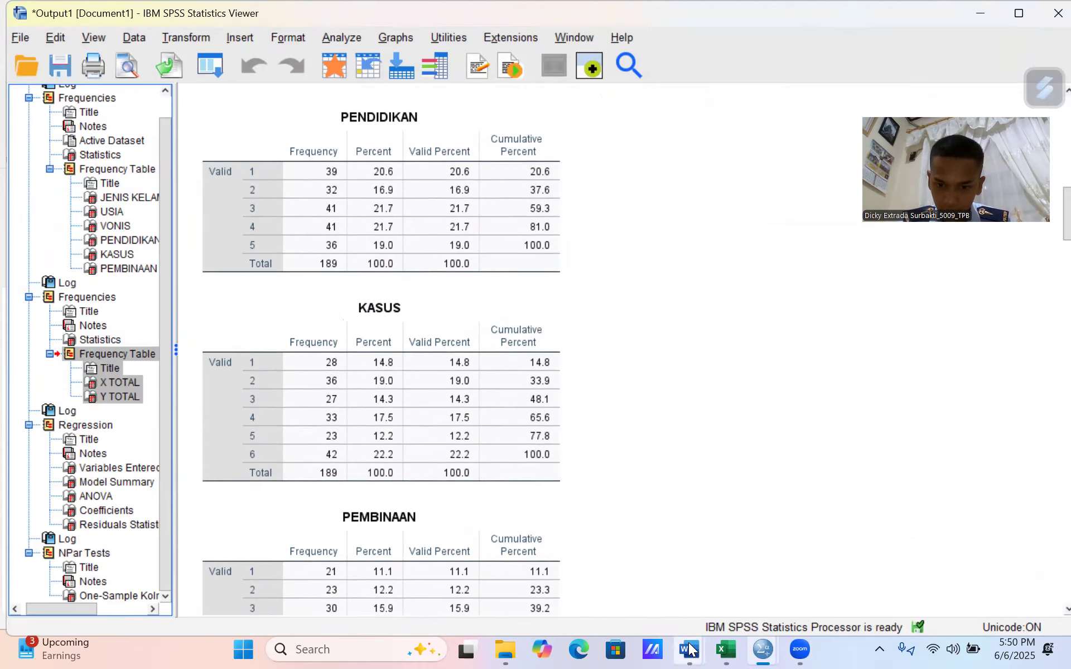
mouse_move(689, 650)
left_click(737, 573)
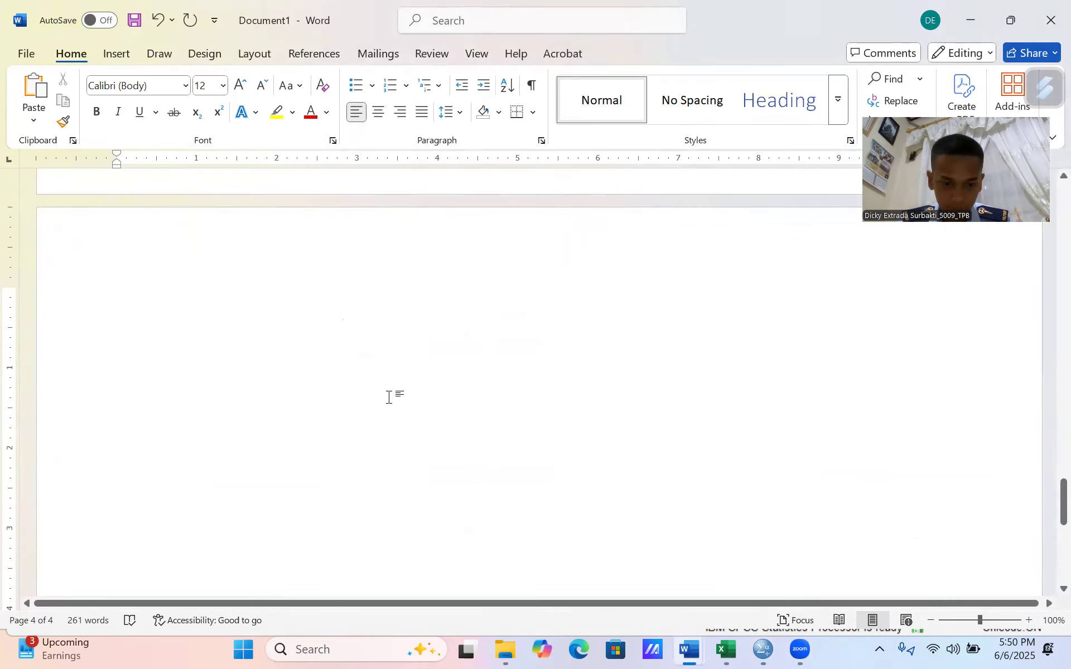
scroll(389, 397, "down", 8)
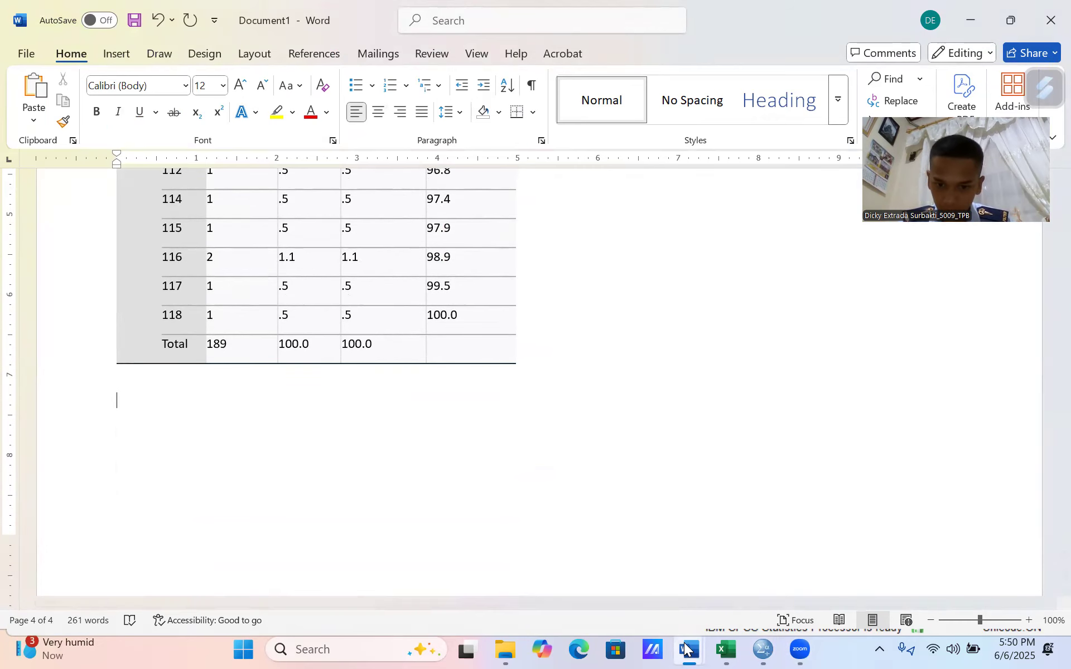
Copy the entire Regression output group from SPSS and paste it below the frequency tables in Document1 in Word
mouse_move(680, 650)
mouse_move(763, 649)
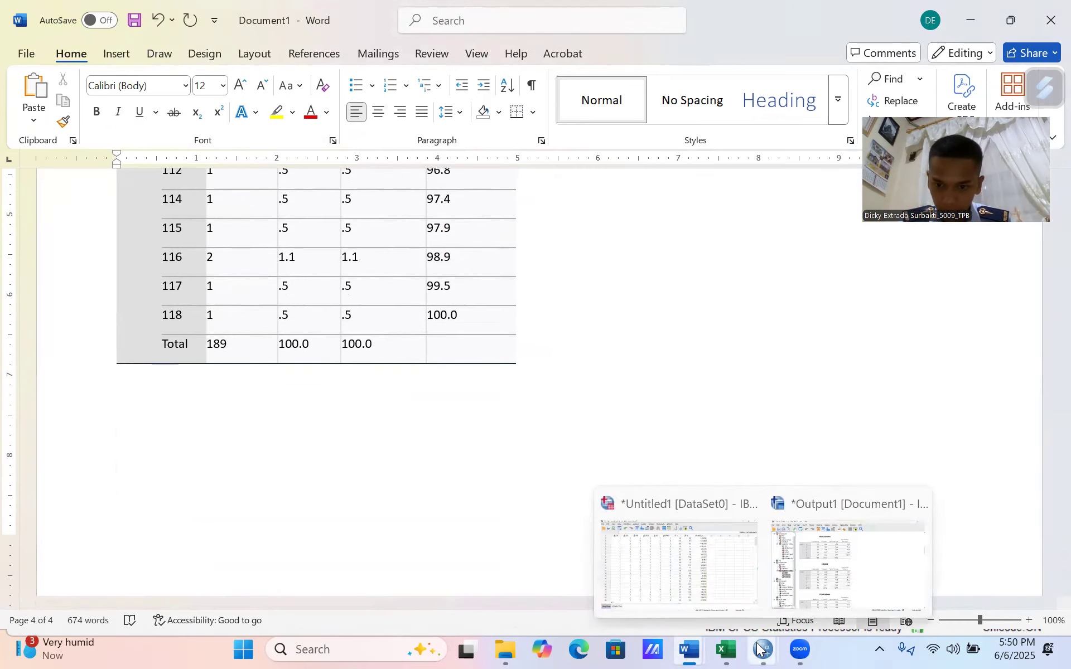
left_click(808, 582)
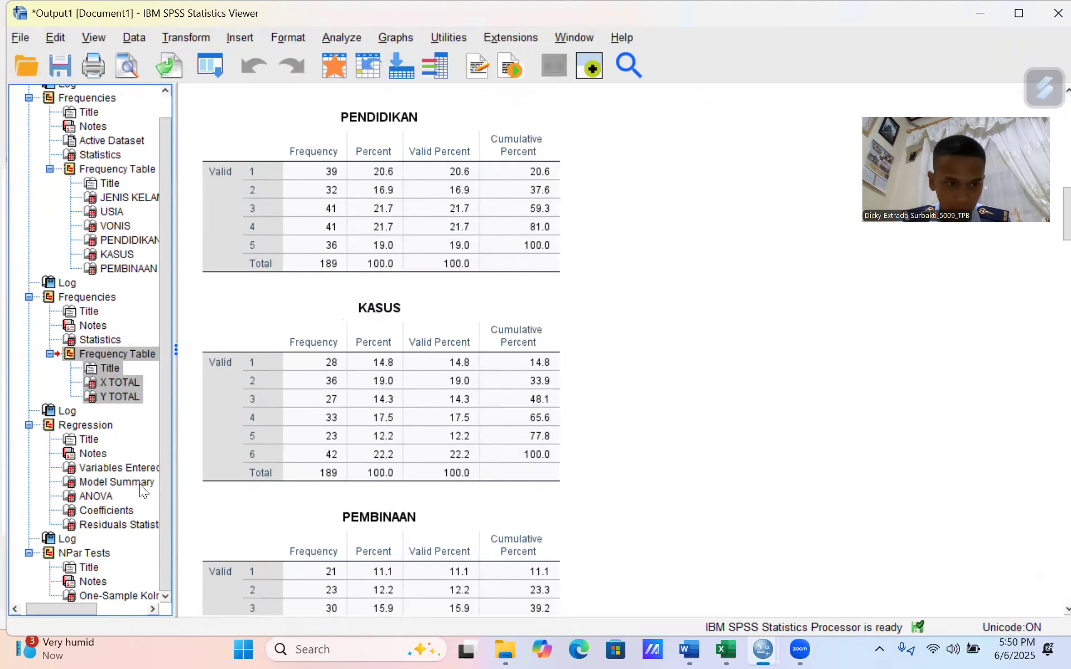
left_click(101, 482)
left_click(44, 426)
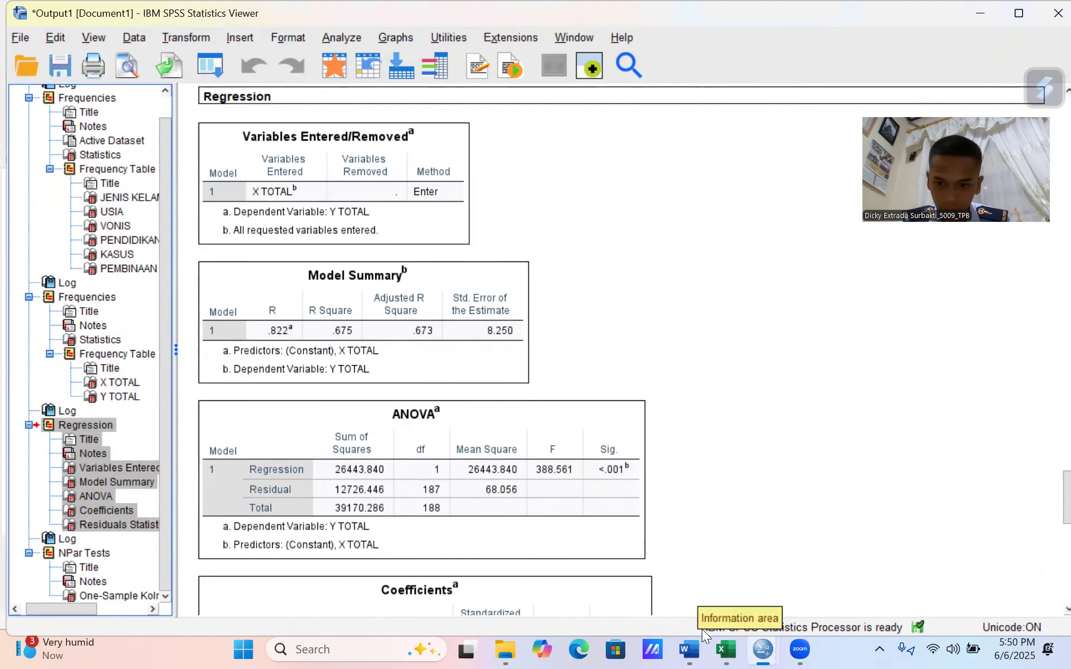
mouse_move(693, 649)
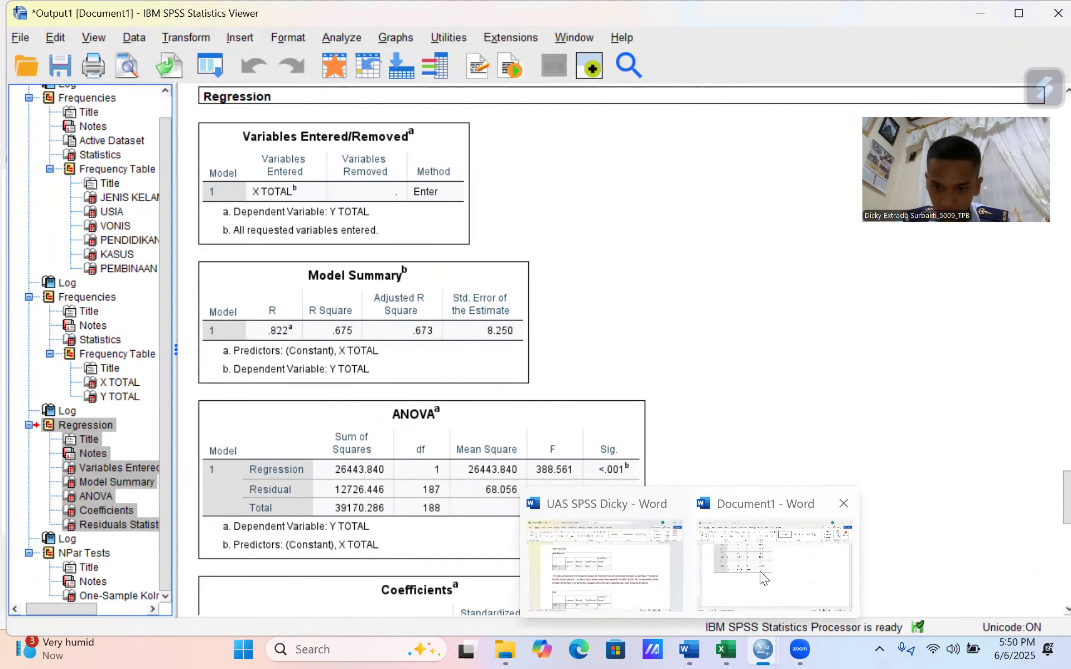
left_click(750, 535)
left_click(455, 510)
key("ctrl+v")
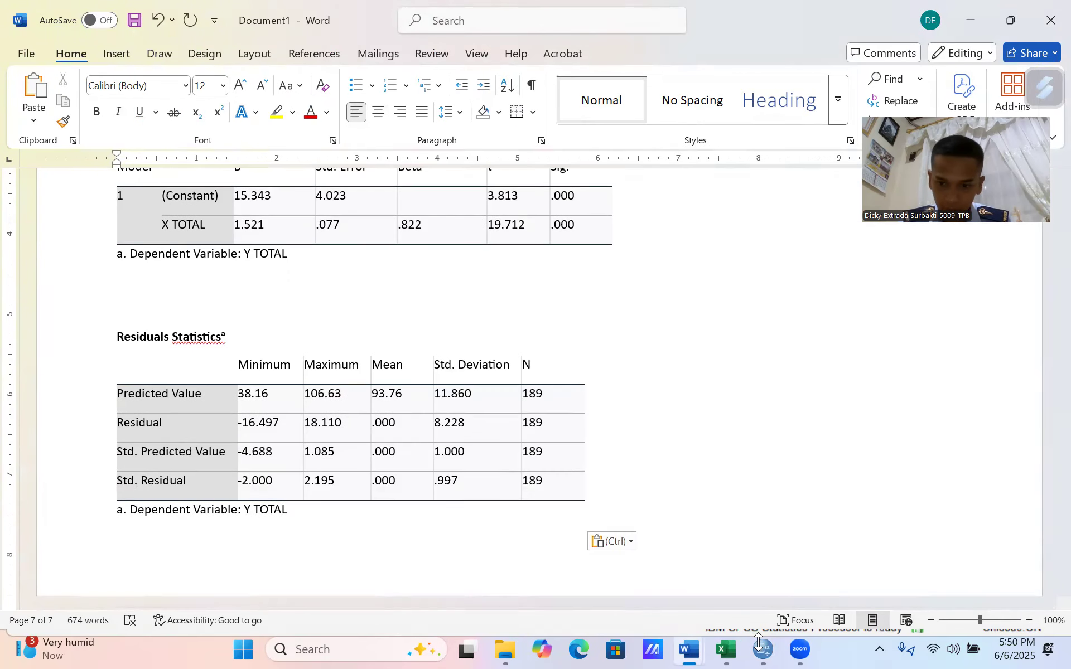
Copy the NPar Tests output group from SPSS and paste it after the regression tables in Document1 in Word
mouse_move(762, 648)
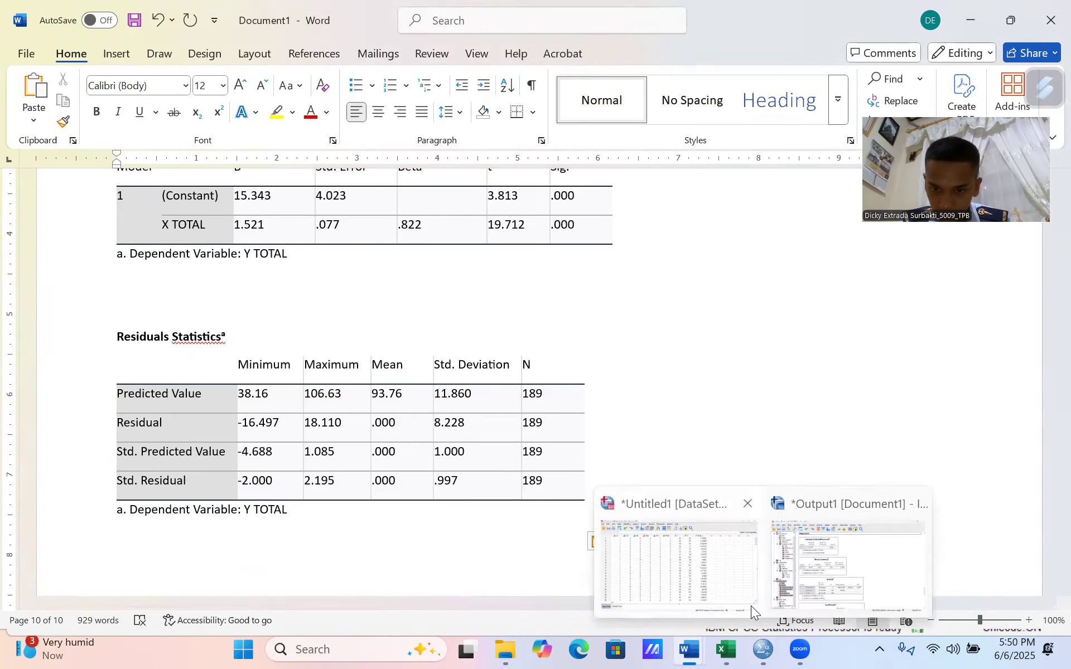
left_click(785, 573)
scroll(589, 530, "down", 3)
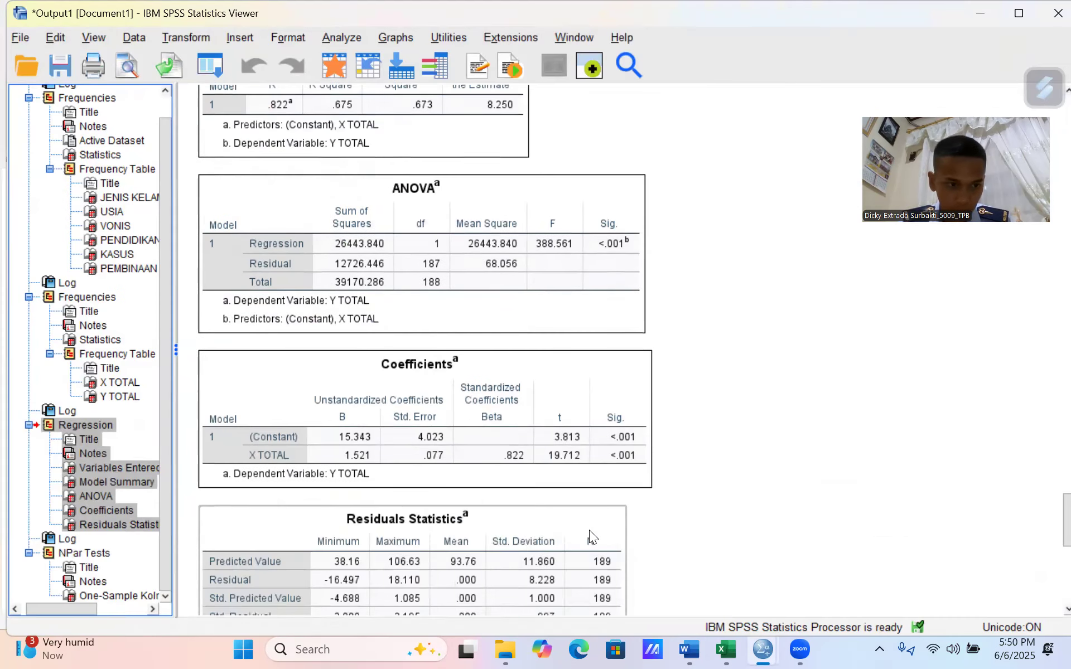
left_click(49, 552)
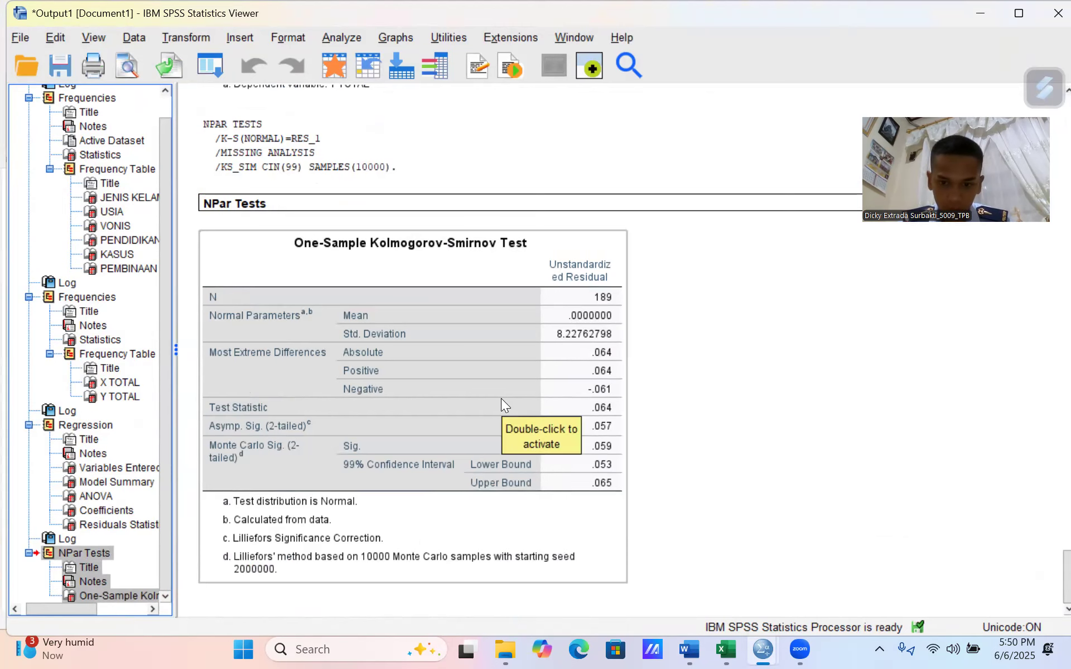
mouse_move(693, 649)
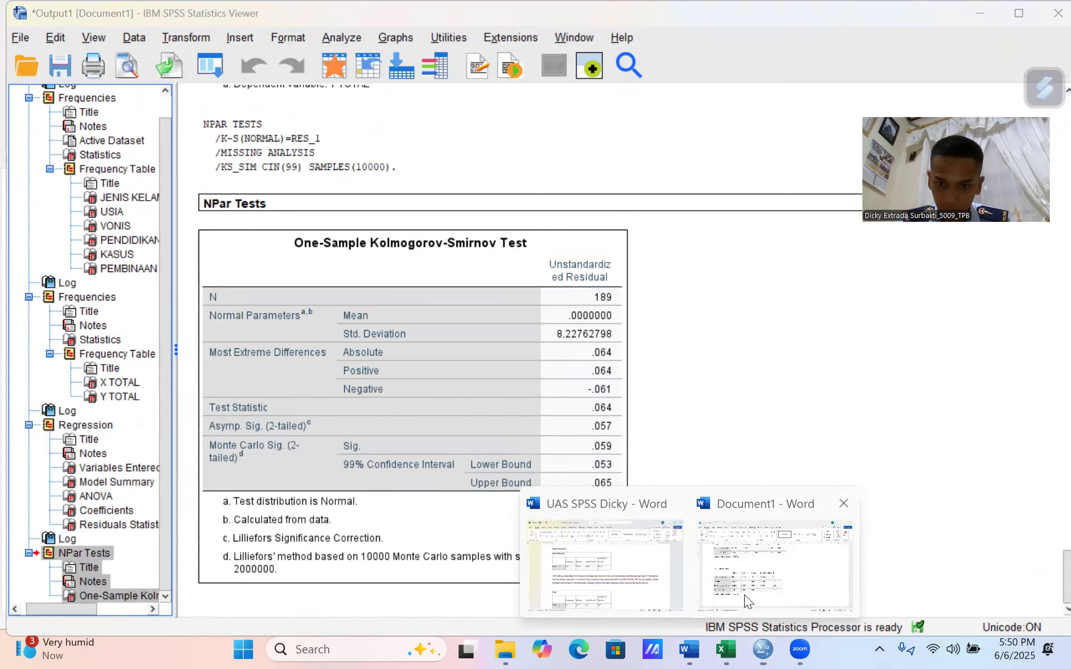
left_click(744, 594)
left_click(514, 565)
key("ctrl+v")
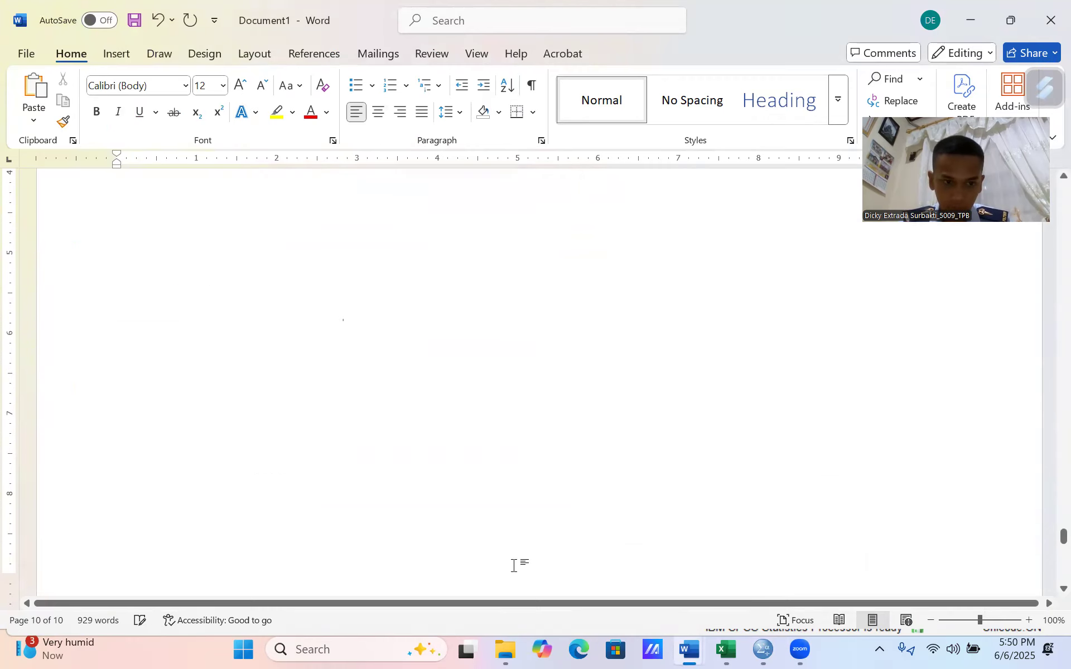
Look back through the pasted Kolmogorov-Smirnov, regression and frequency tables in the Word document
scroll(676, 455, "up", 15)
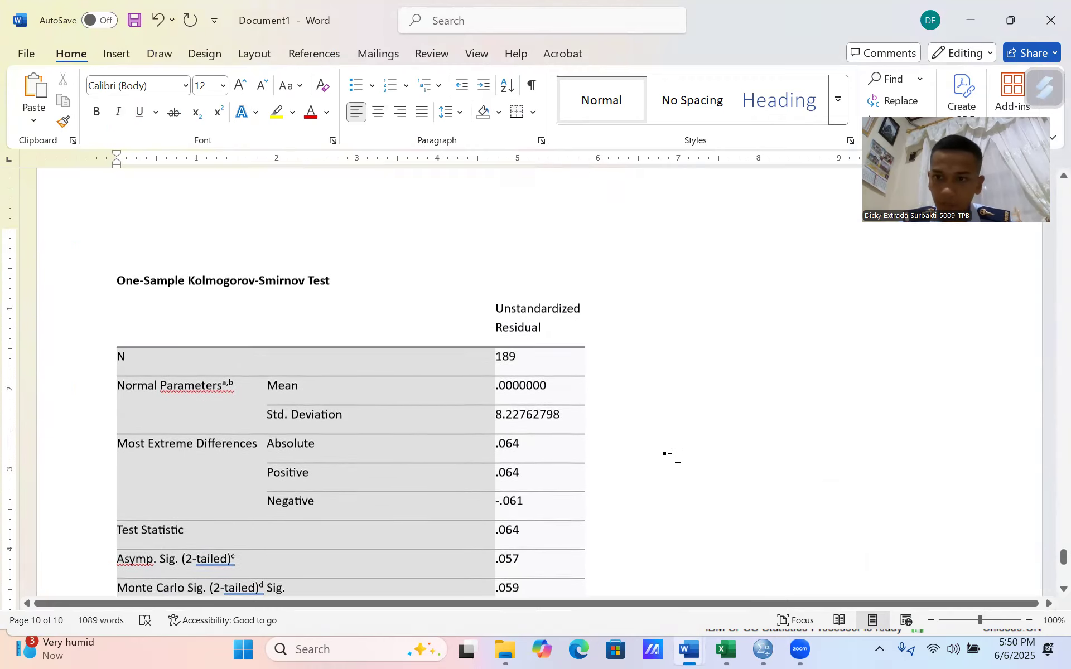
scroll(677, 455, "up", 15)
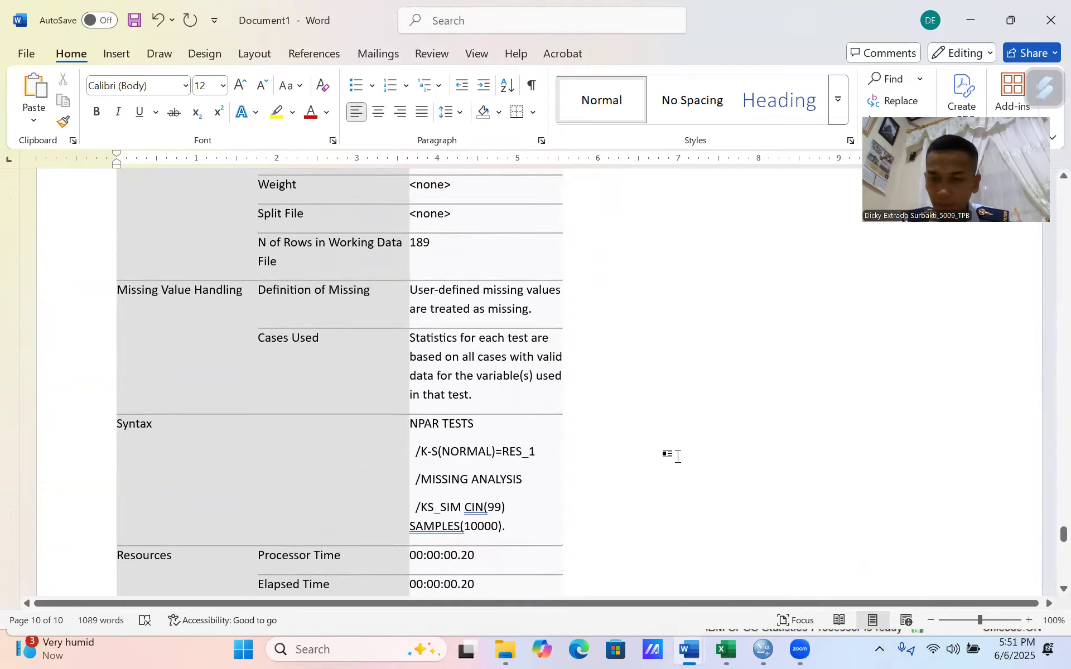
scroll(679, 458, "up", 20)
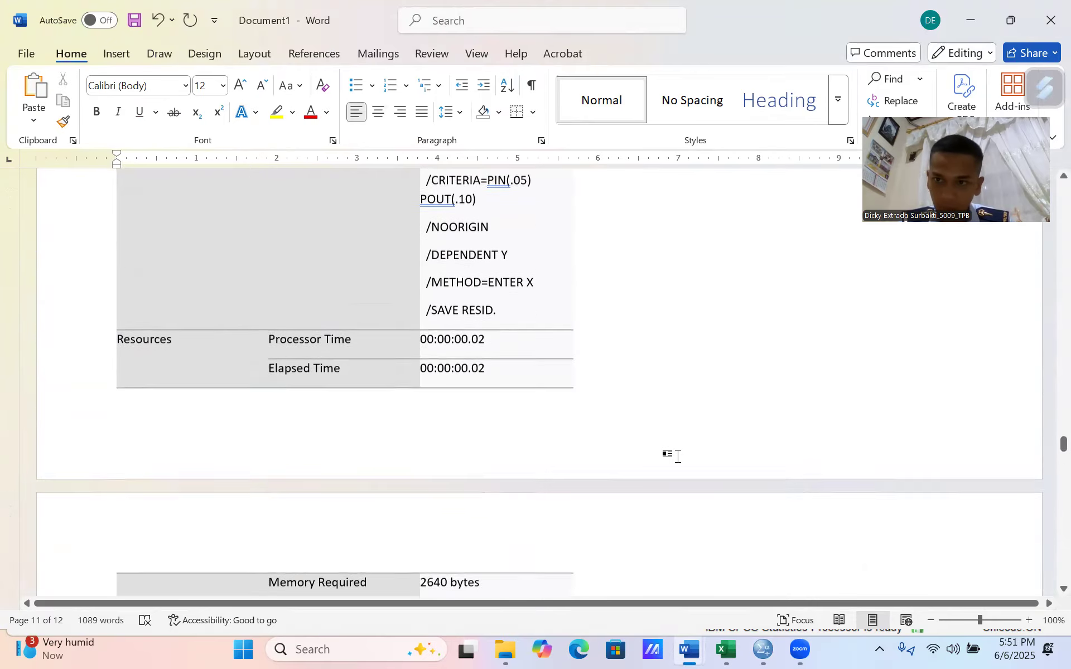
mouse_move(690, 651)
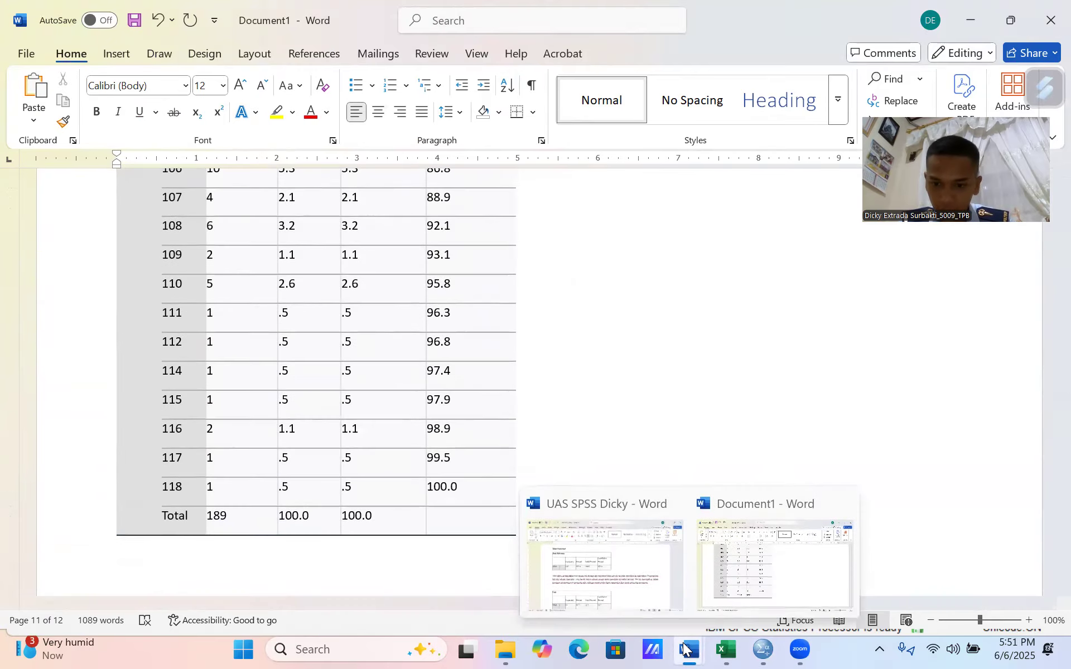
Switch to the UAS SPSS report in Word and read the Jenis Kelamin frequency table with its interpretation
left_click(592, 539)
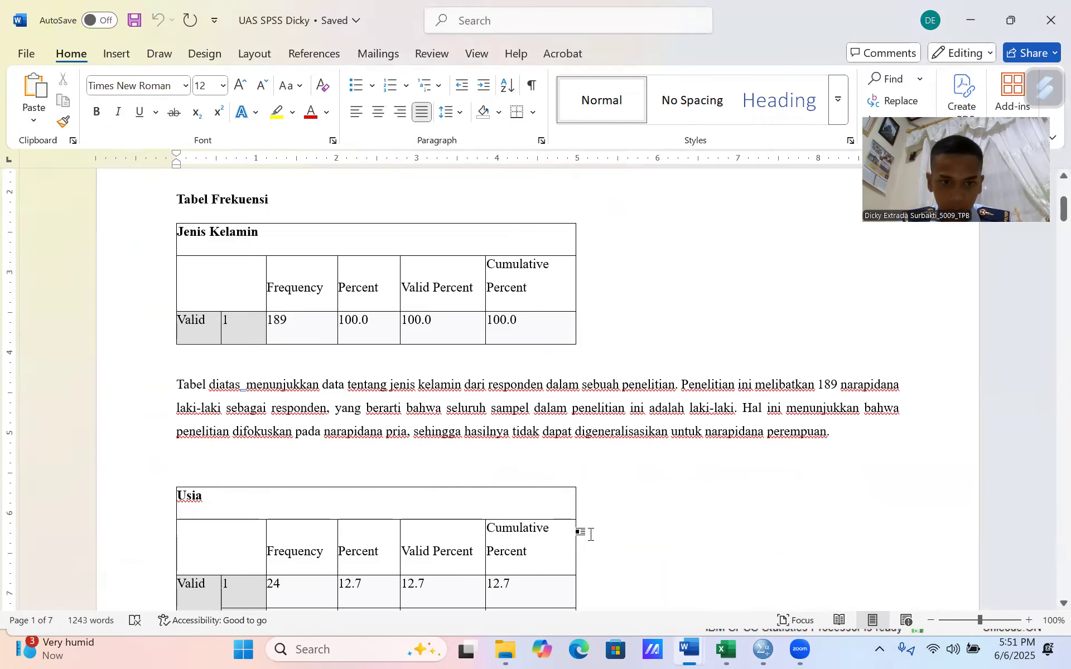
scroll(675, 303, "up", 3)
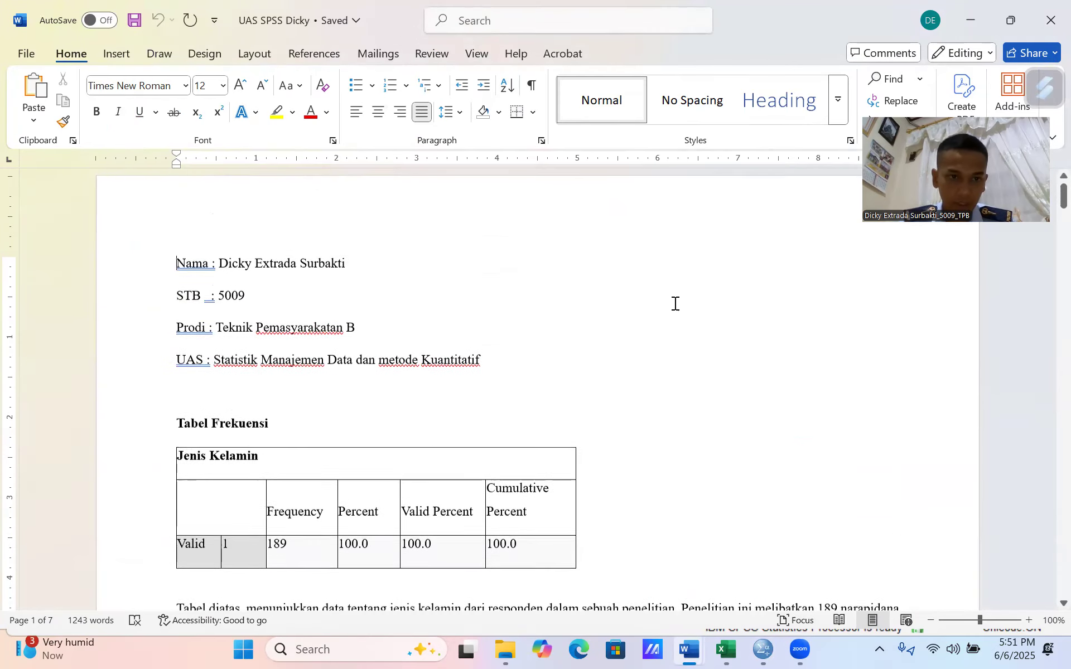
scroll(675, 304, "down", 1)
scroll(674, 303, "down", 2)
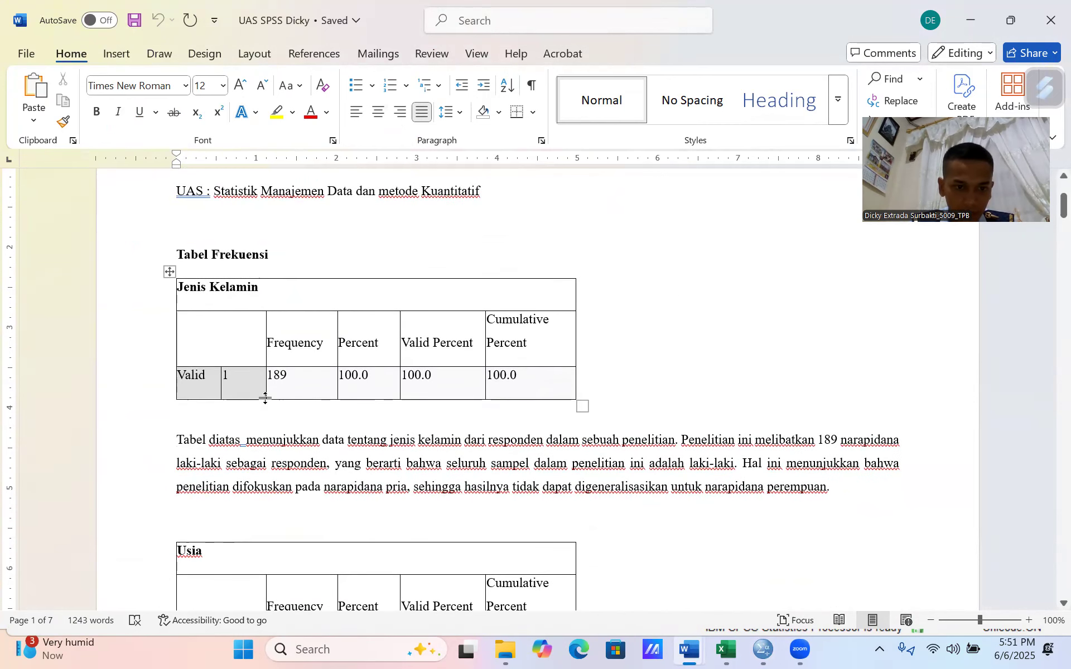
scroll(411, 389, "down", 1)
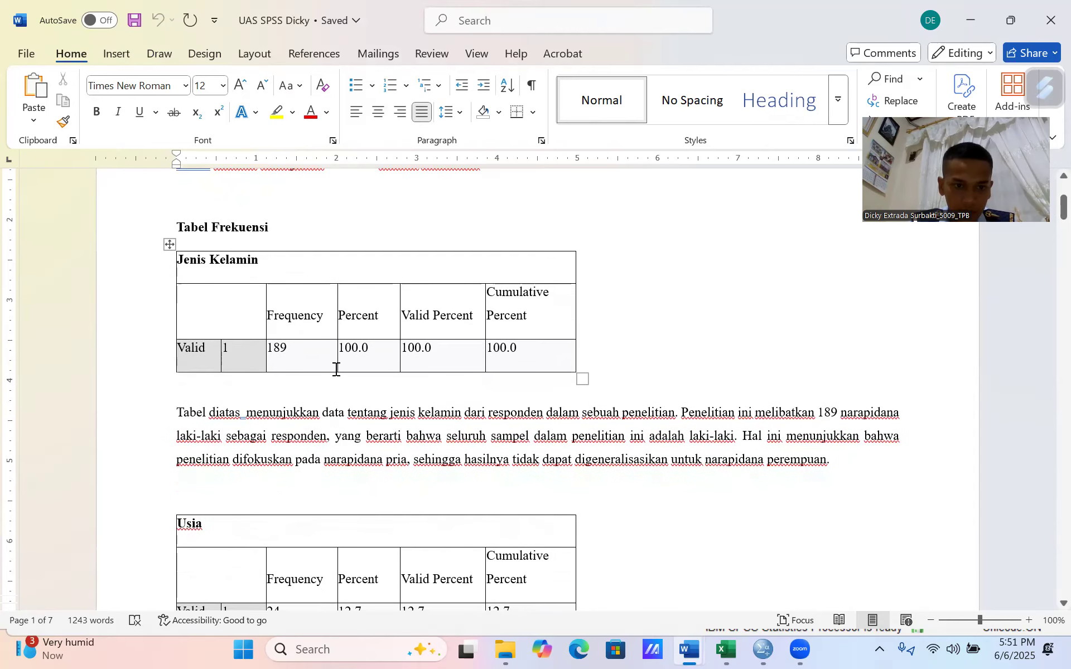
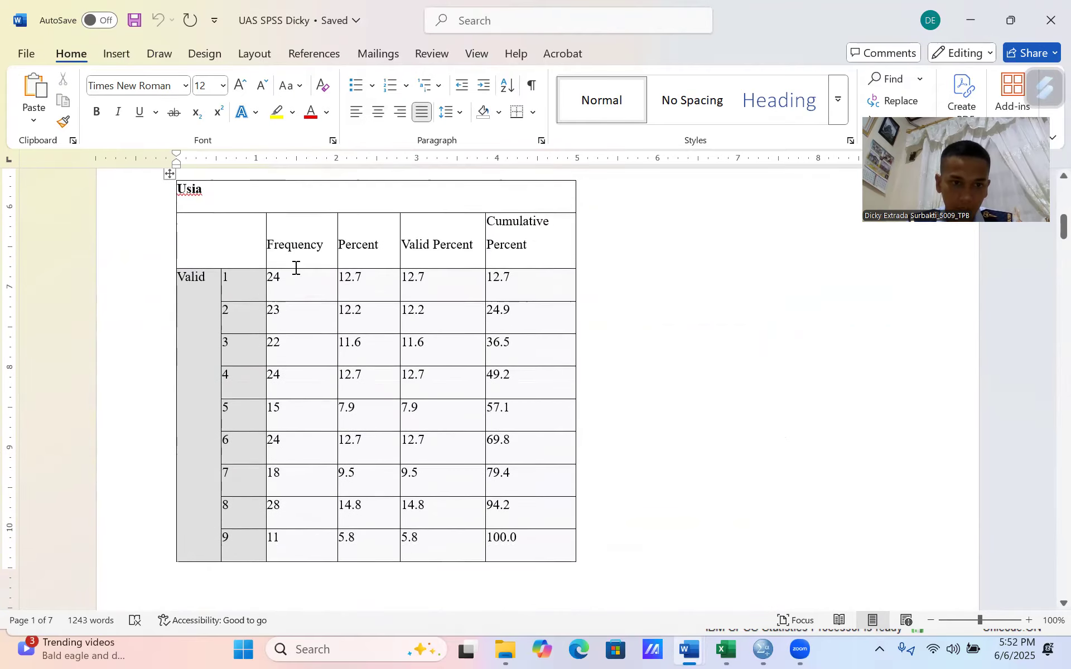
Compare the Usia frequency table with its interpretation paragraph, checking the age categories with the most and fewest respondents
scroll(608, 477, "down", 1)
scroll(612, 477, "down", 5)
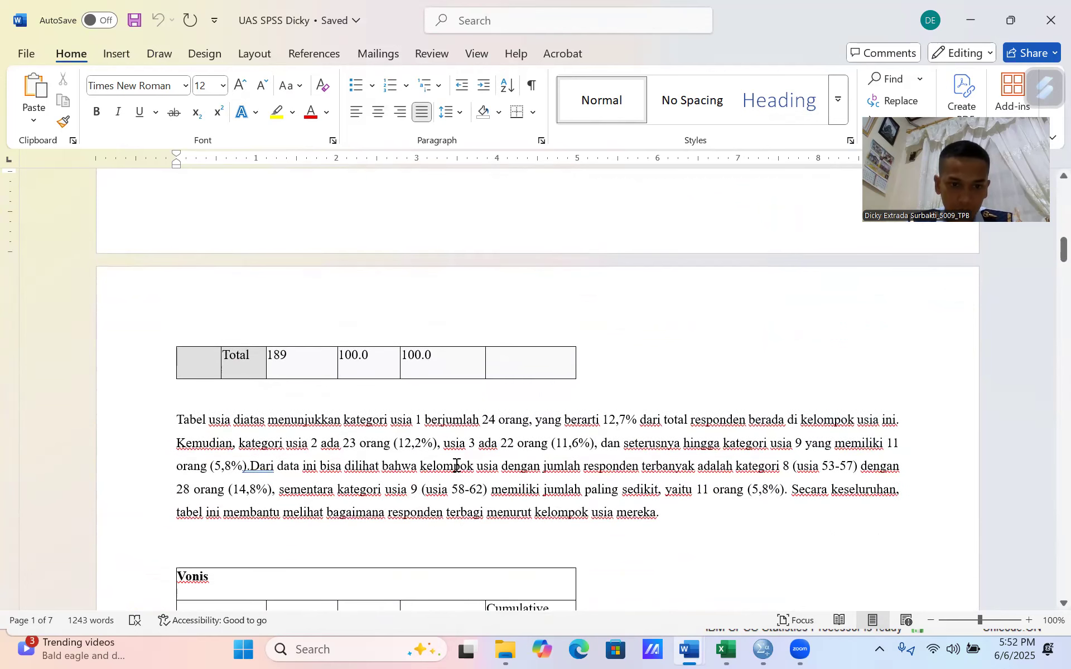
scroll(456, 466, "down", 1)
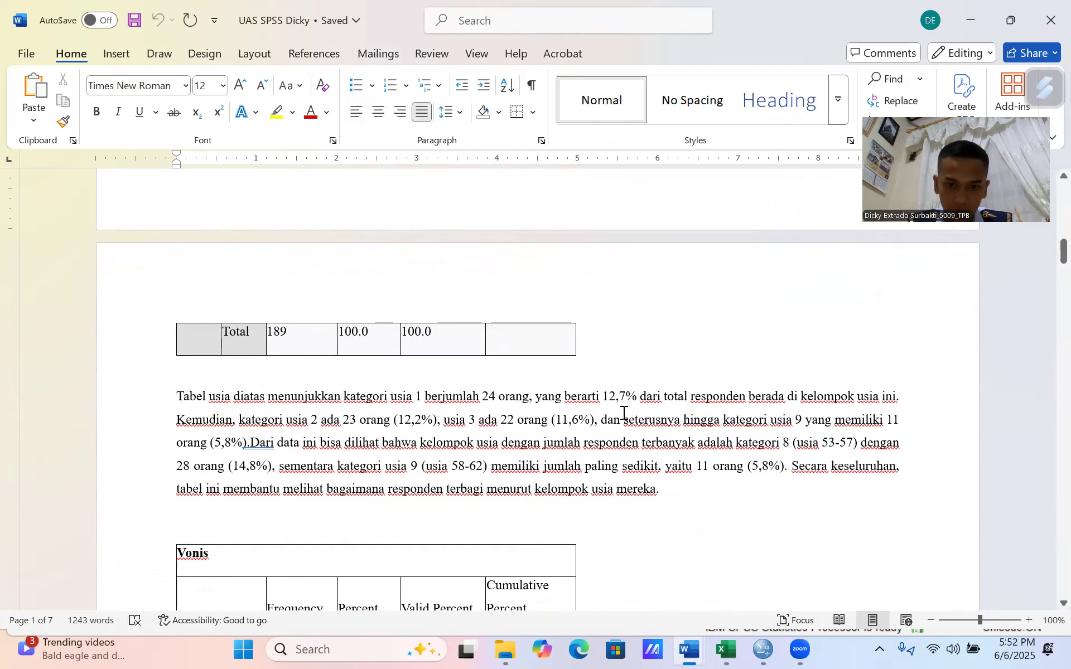
scroll(750, 337, "up", 3)
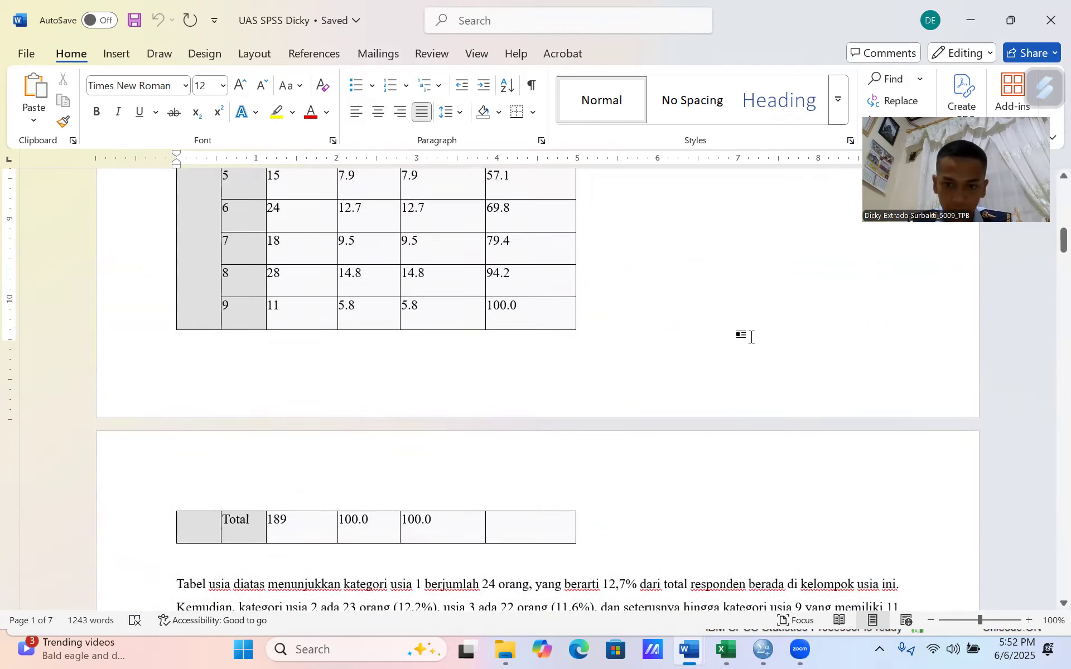
scroll(751, 337, "up", 3)
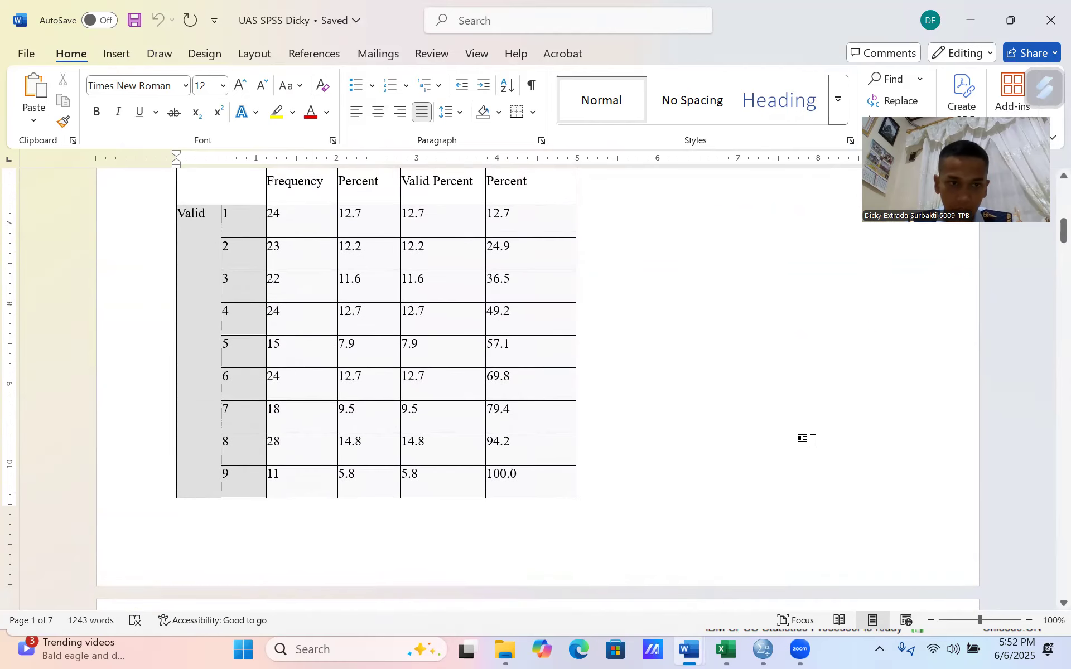
scroll(812, 440, "down", 4)
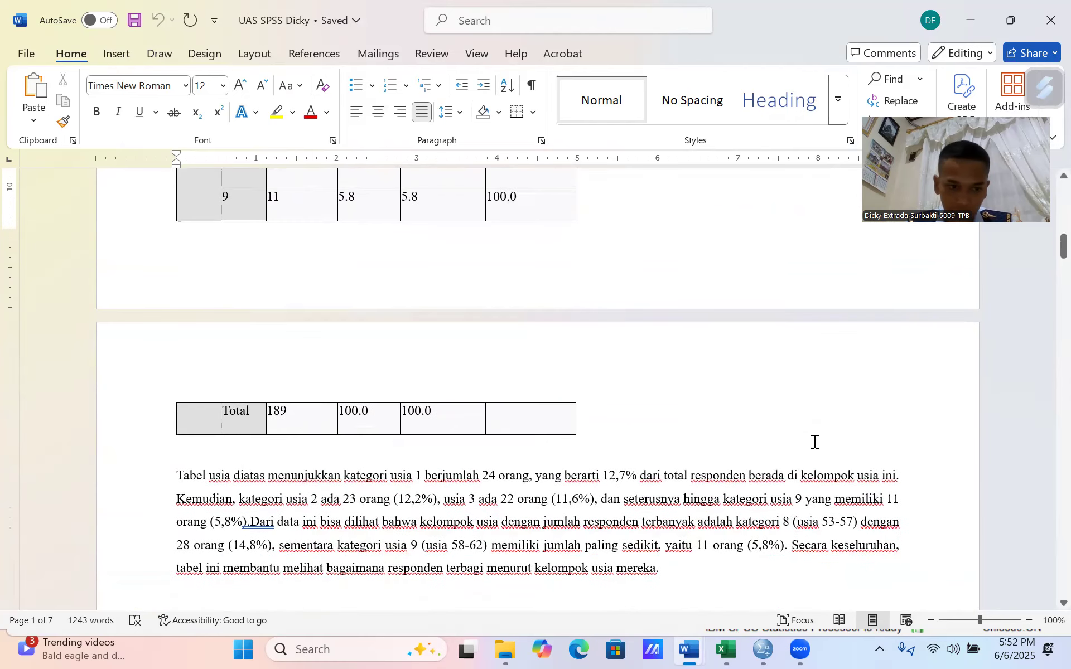
scroll(381, 525, "down", 1)
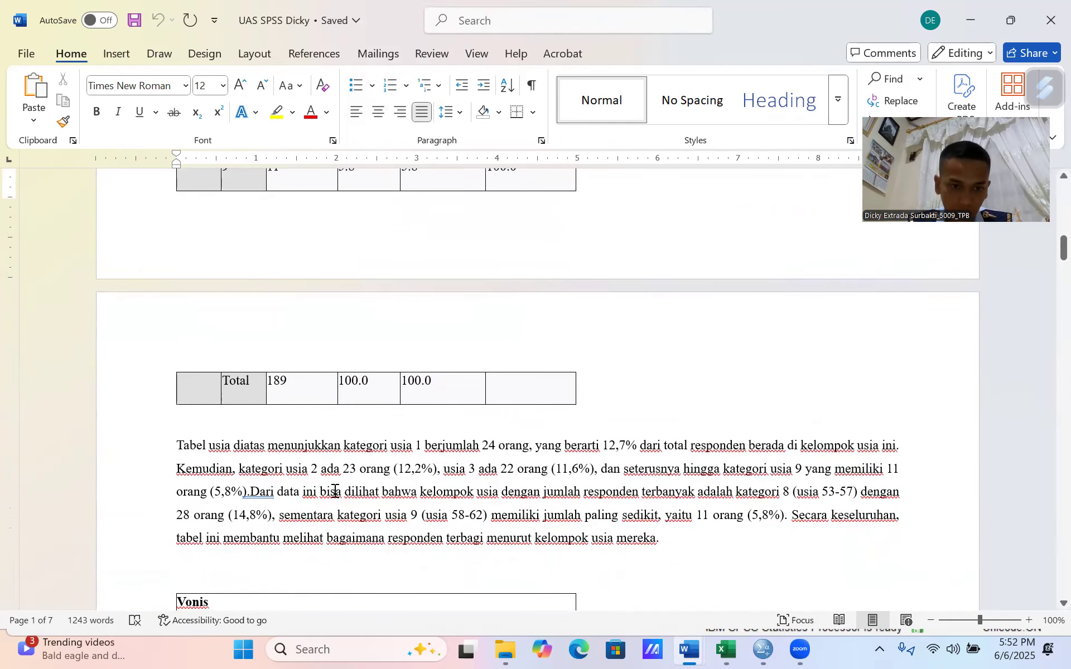
scroll(407, 449, "up", 4)
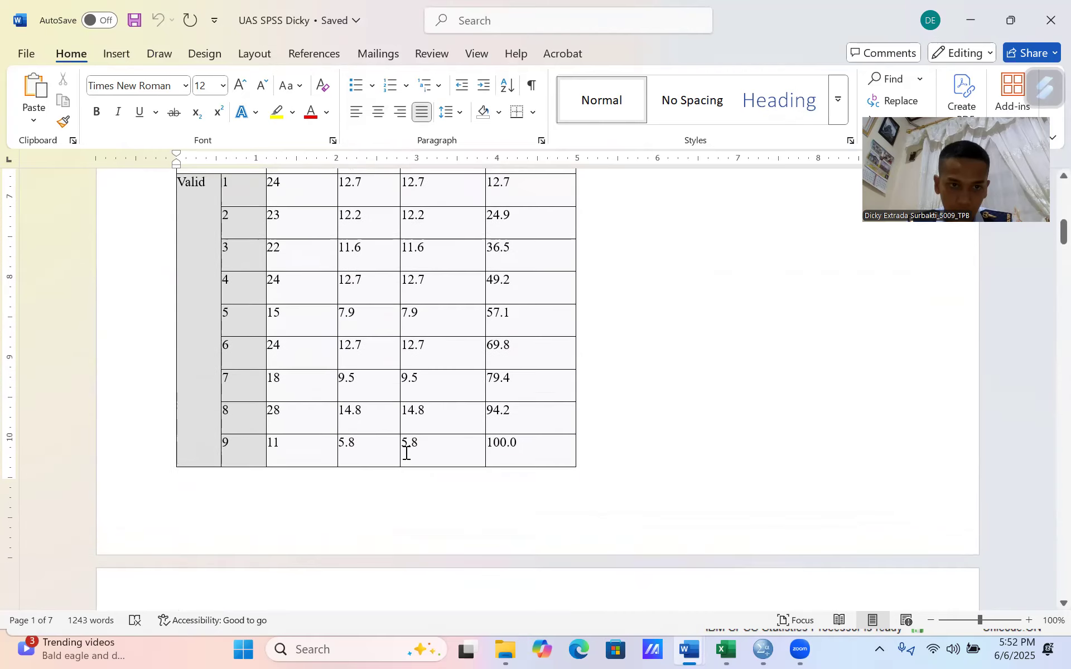
scroll(269, 456, "down", 1)
scroll(269, 457, "down", 5)
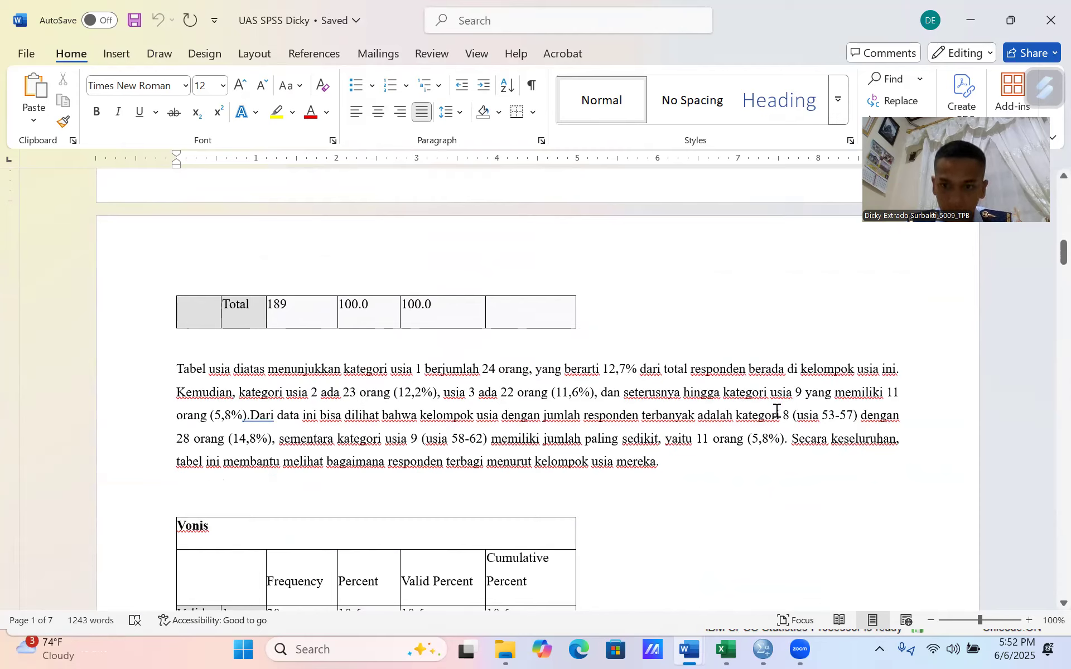
scroll(122, 446, "up", 5)
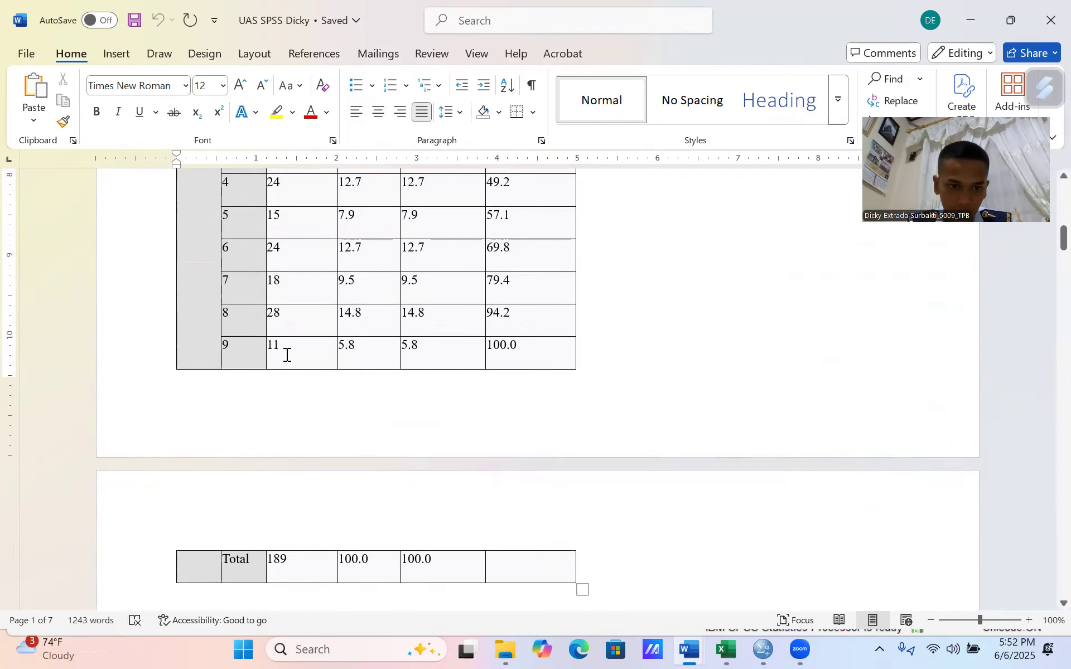
scroll(292, 385, "down", 4)
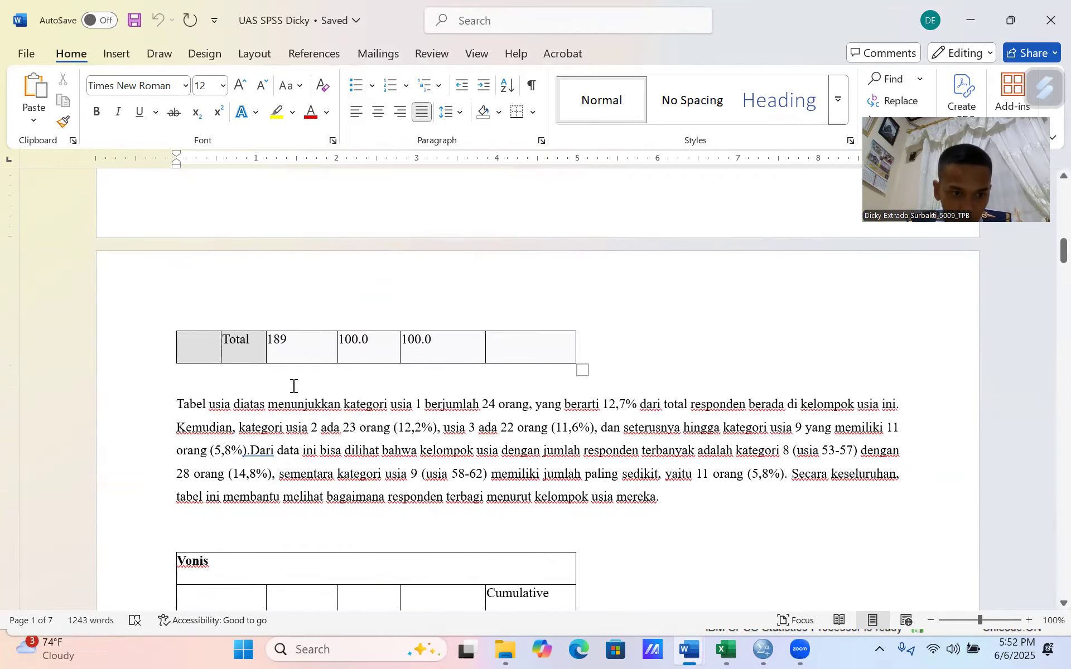
scroll(293, 385, "down", 1)
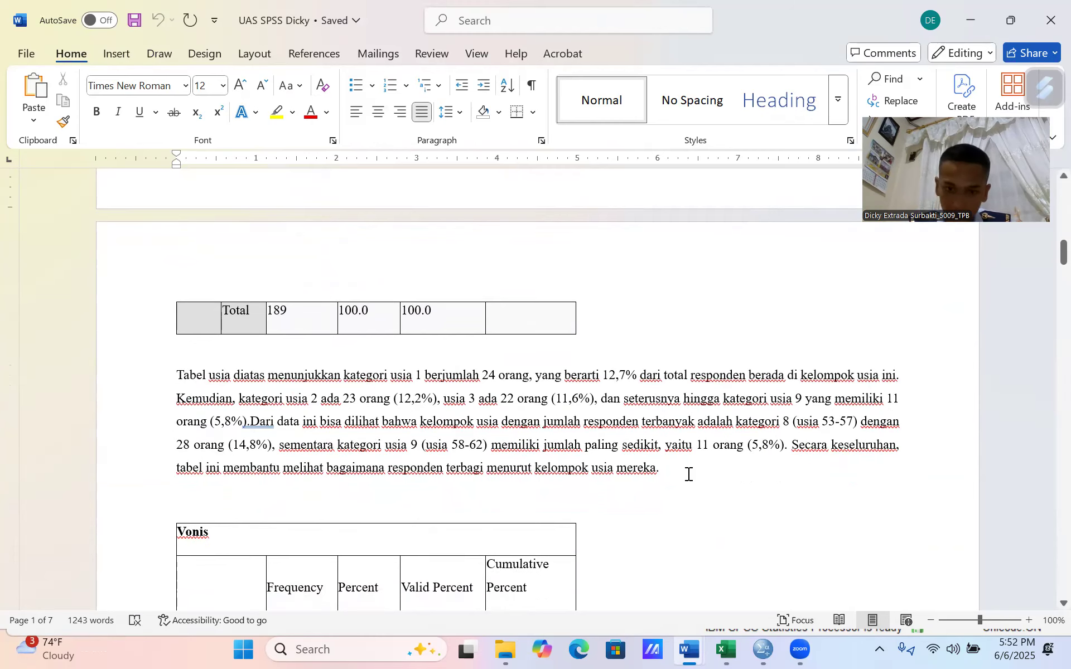
scroll(689, 474, "up", 6)
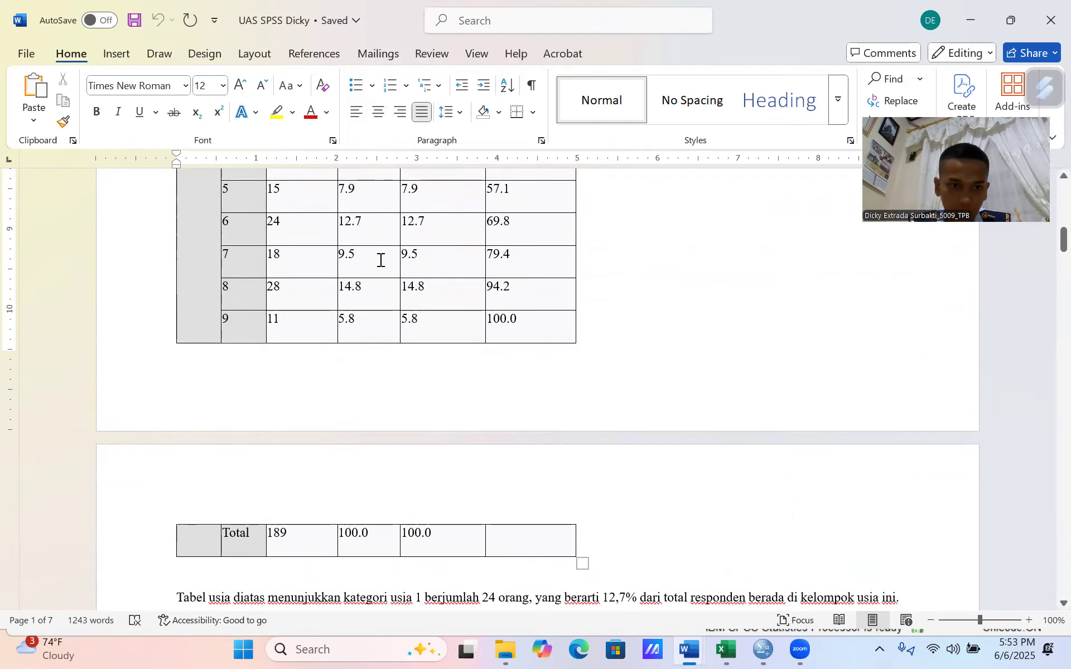
scroll(584, 460, "down", 3)
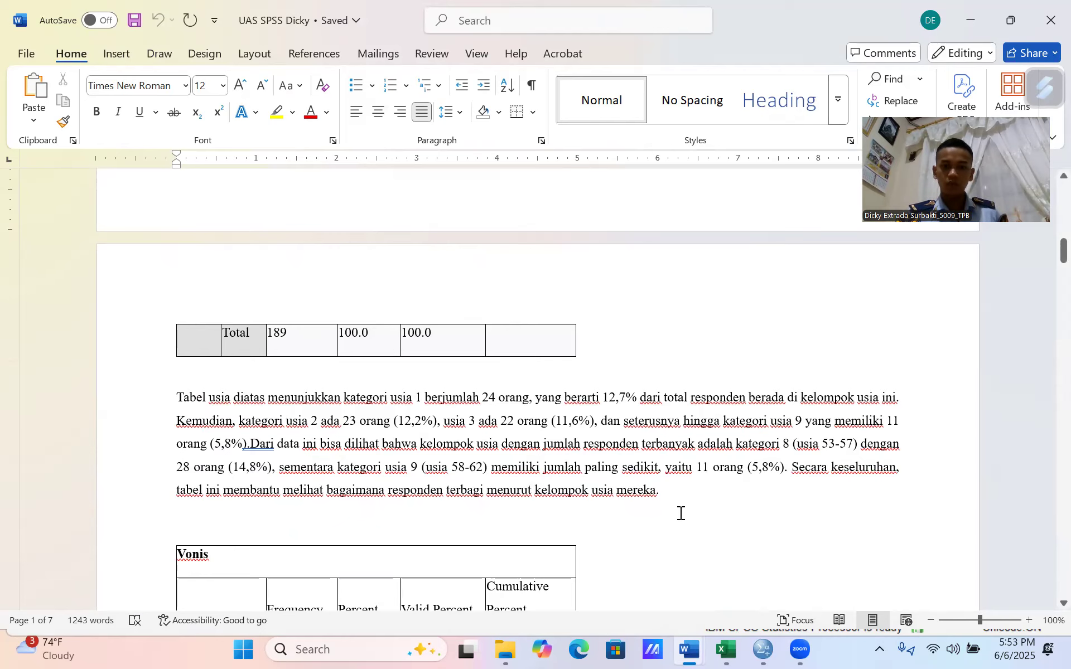
Read the Vonis frequency table and check it against the interpretation paragraph below it
scroll(680, 513, "down", 4)
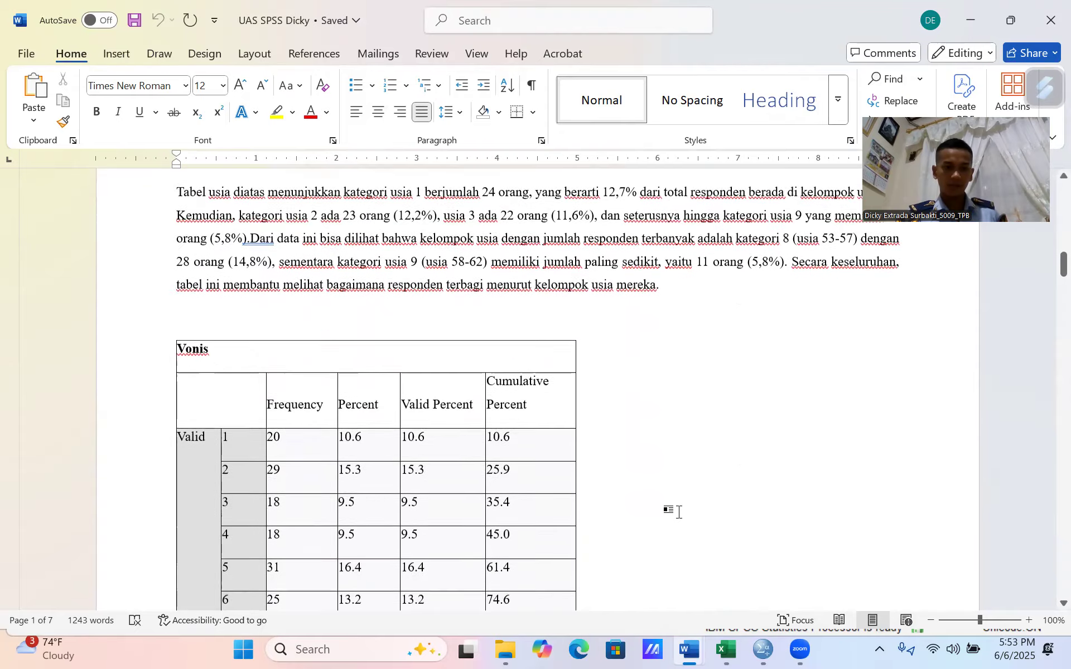
scroll(679, 512, "down", 3)
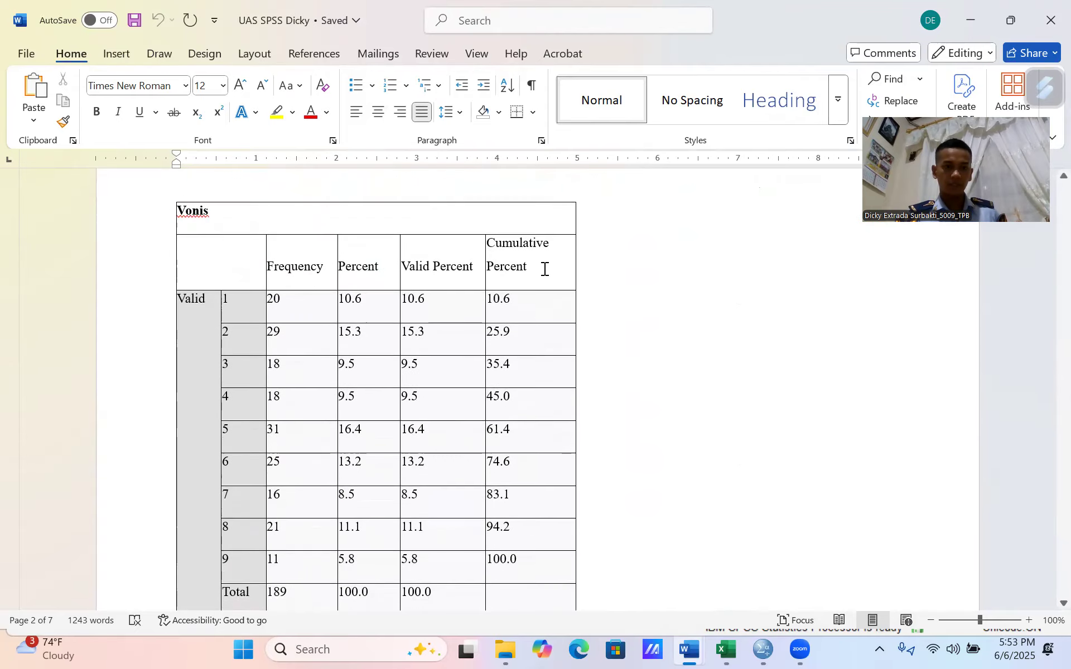
scroll(516, 544, "down", 1)
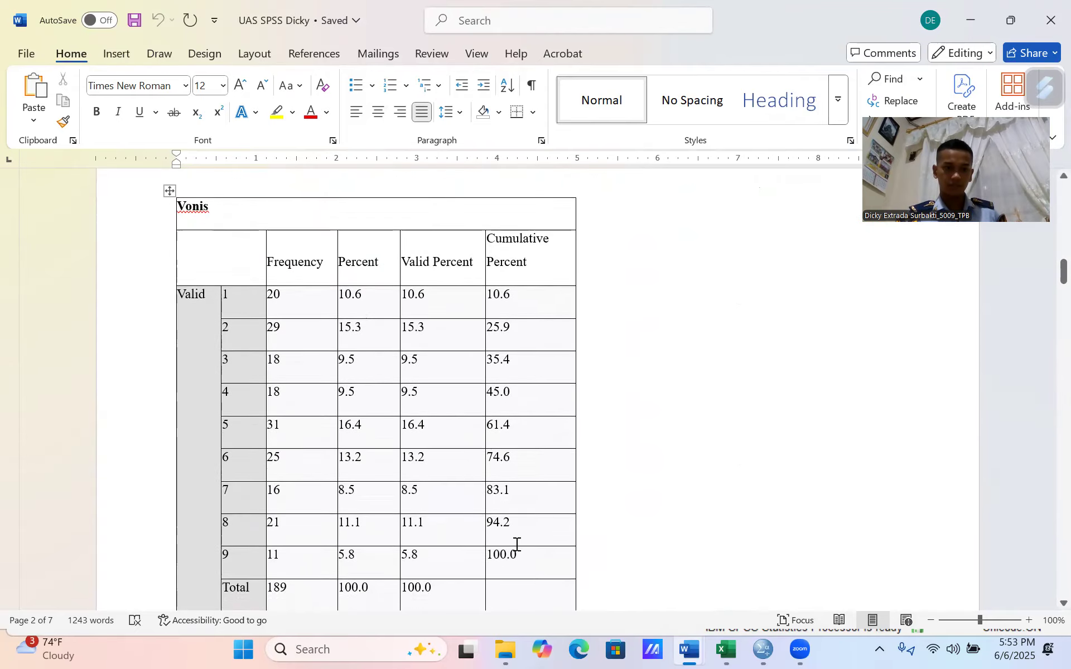
scroll(517, 544, "down", 3)
scroll(516, 545, "up", 2)
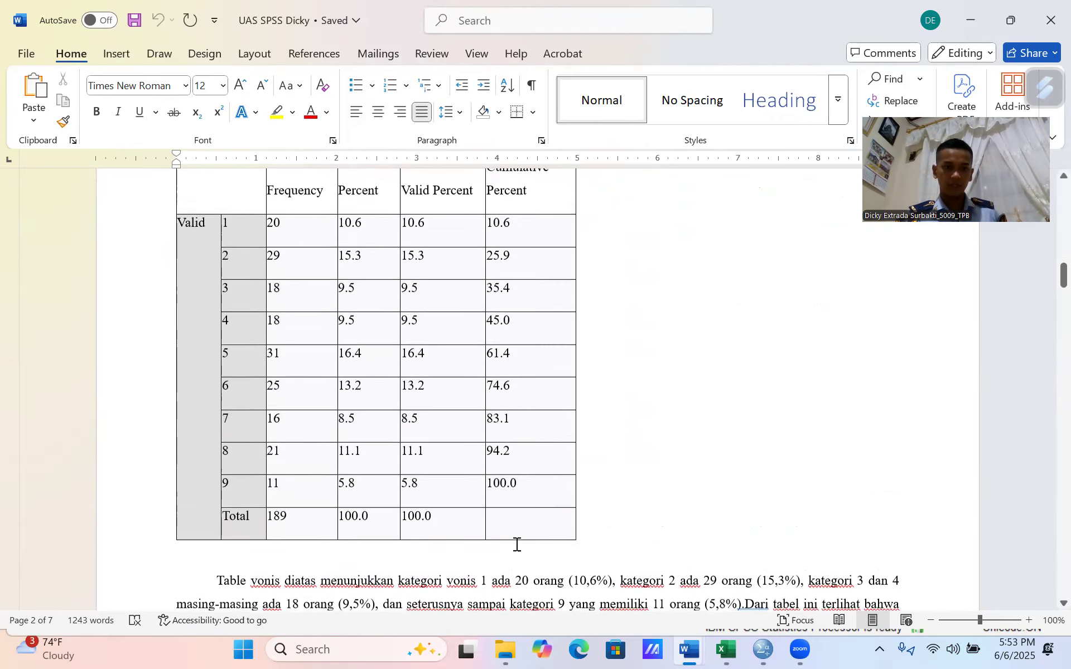
scroll(517, 544, "down", 3)
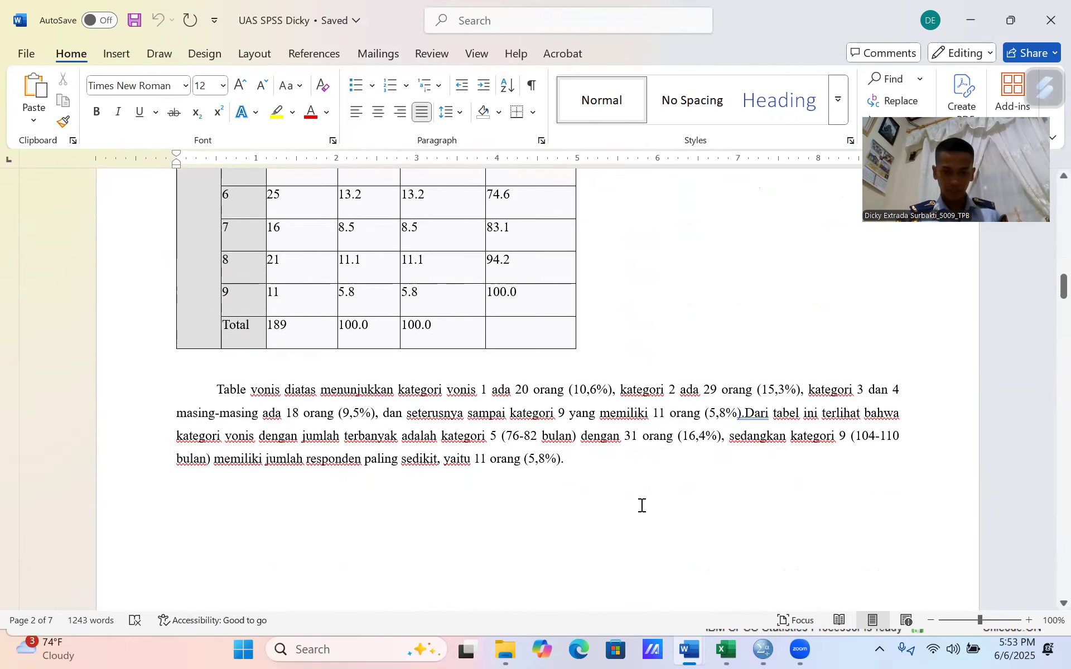
scroll(641, 505, "up", 2)
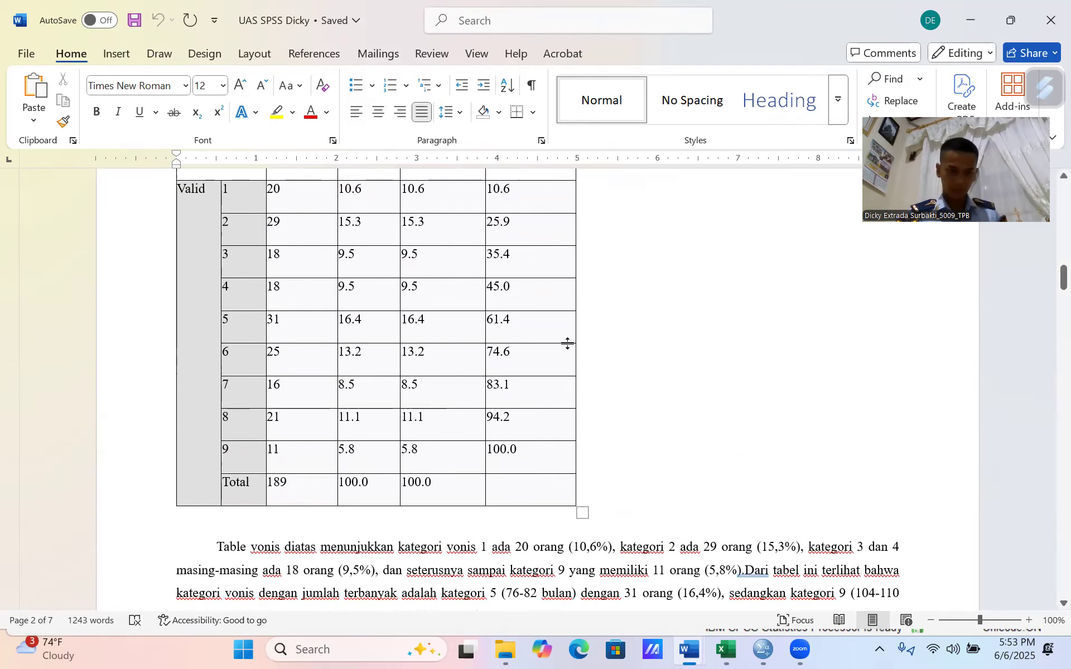
scroll(677, 352, "down", 3)
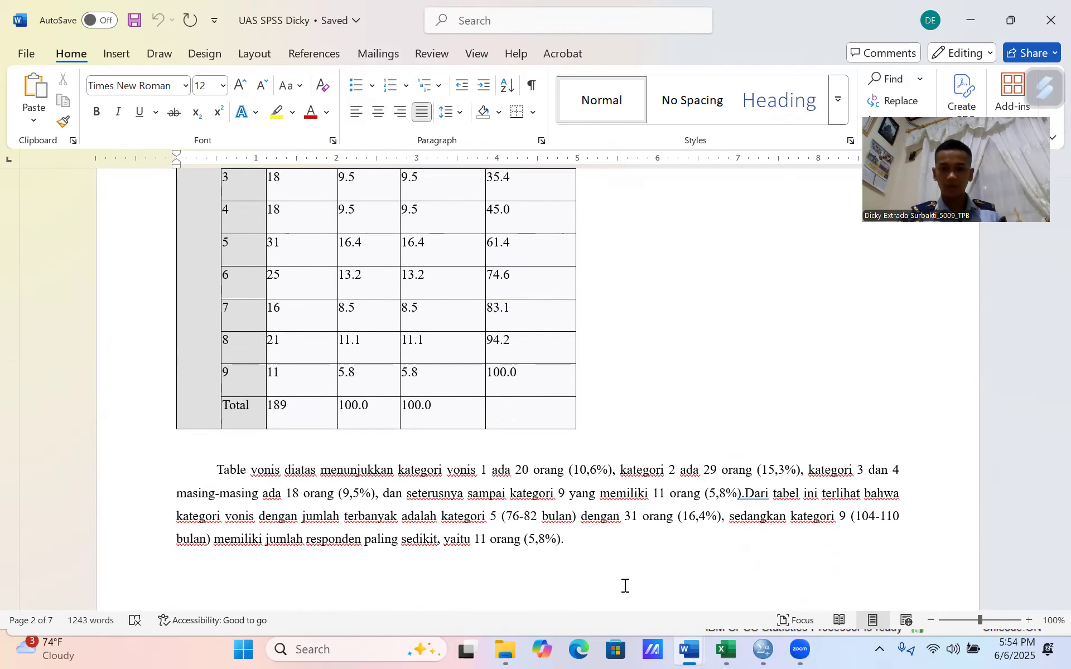
scroll(729, 571, "down", 1)
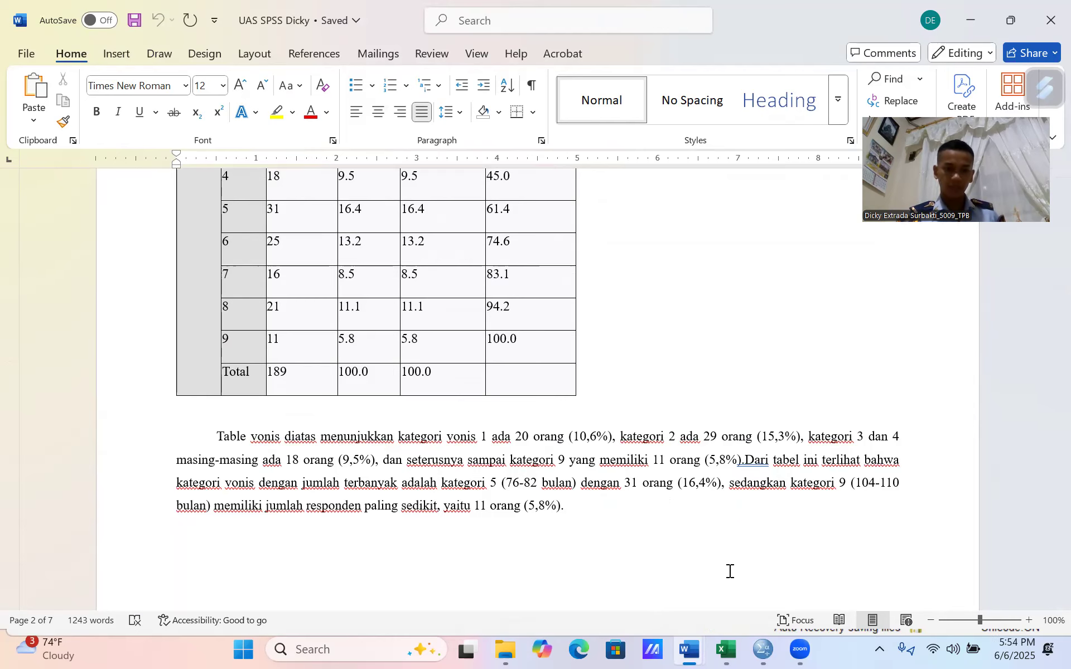
scroll(729, 571, "down", 2)
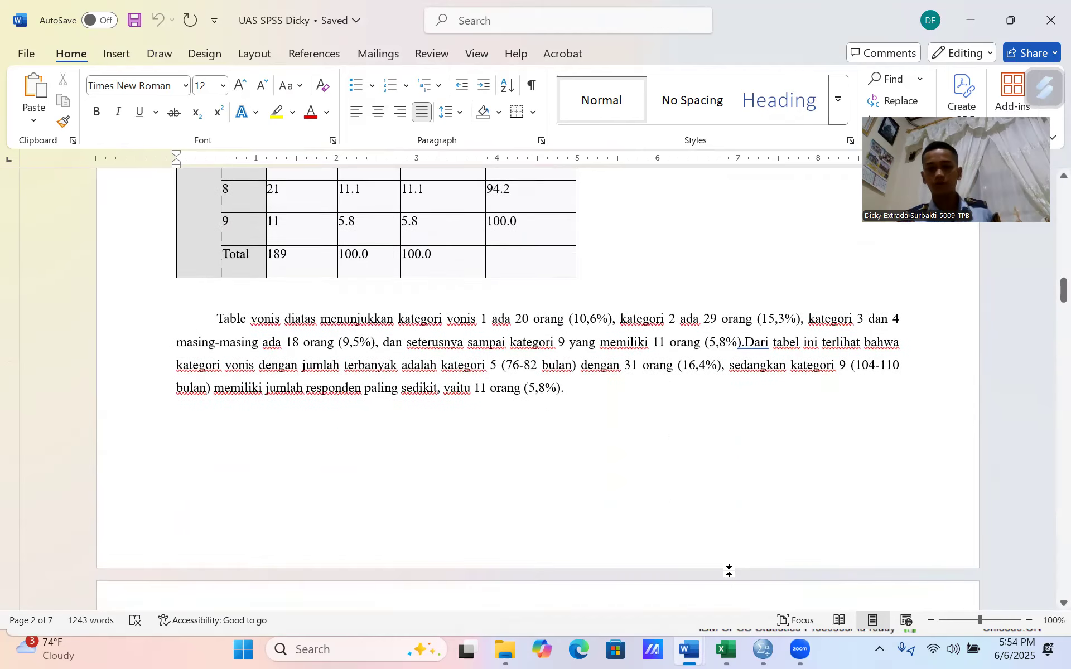
Review the Pendidikan and Kasus frequency tables together with their interpretation paragraphs
scroll(729, 571, "down", 6)
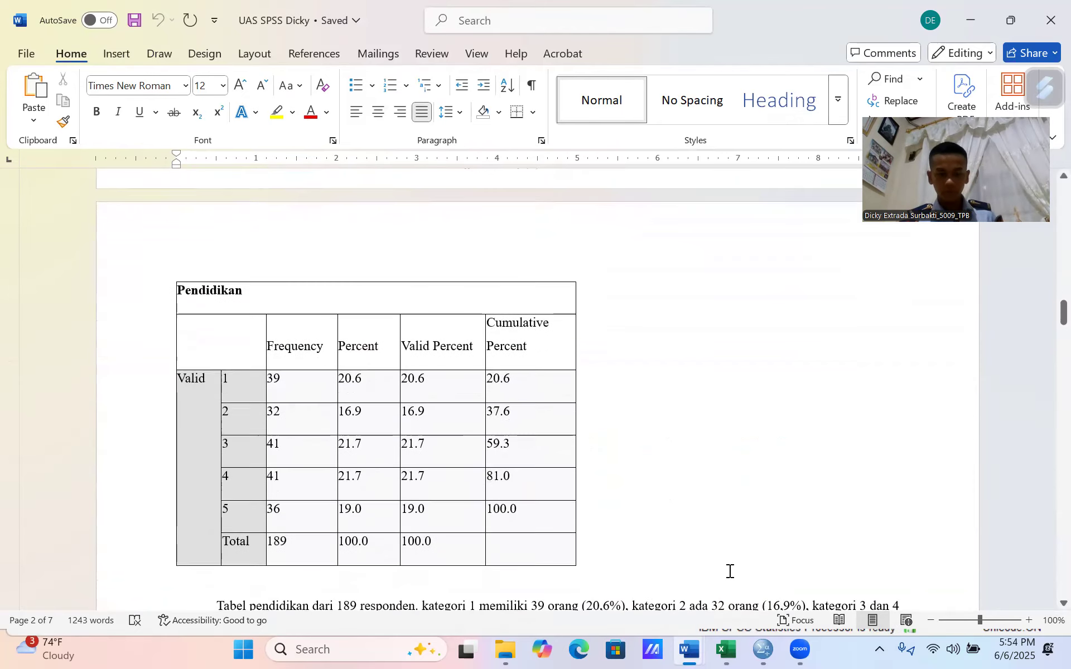
scroll(729, 571, "down", 1)
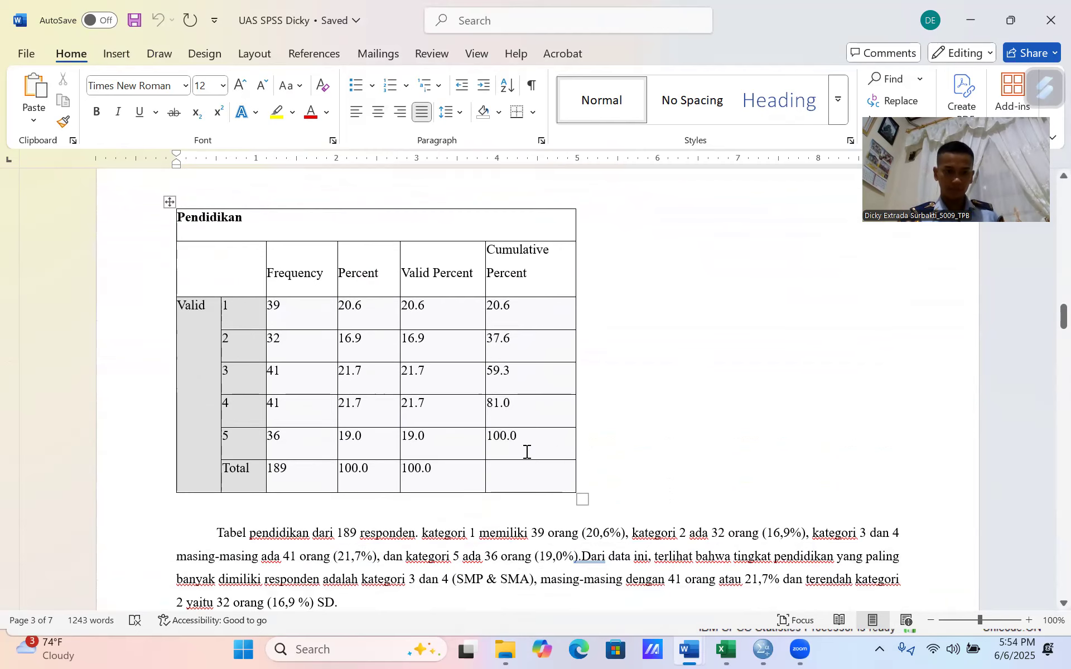
scroll(528, 429, "down", 1)
scroll(529, 430, "up", 1)
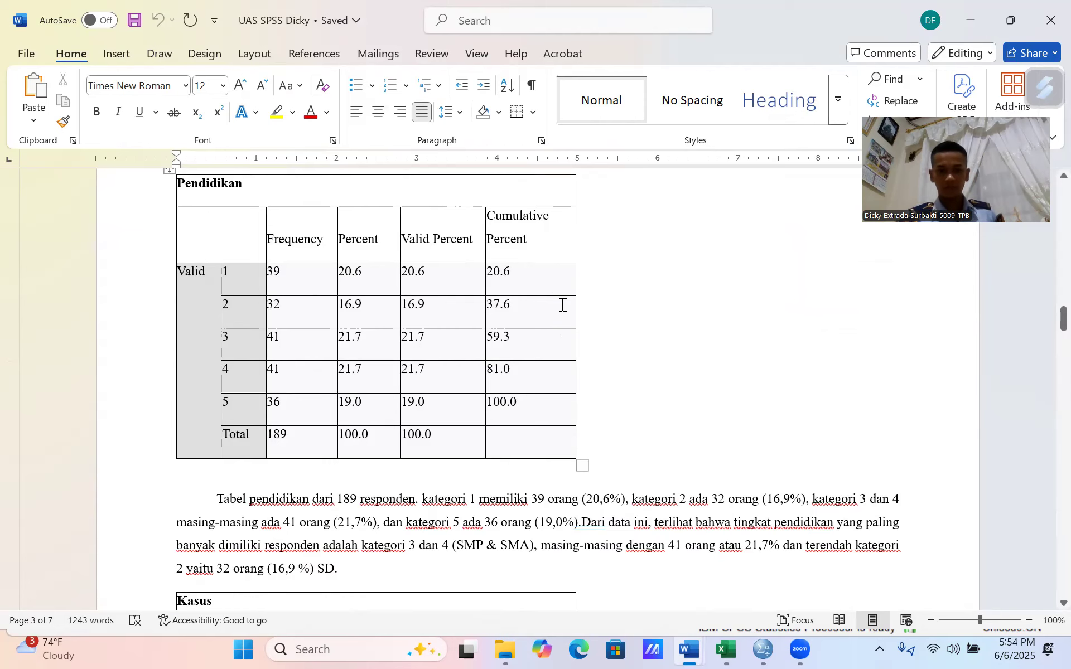
scroll(646, 344, "down", 1)
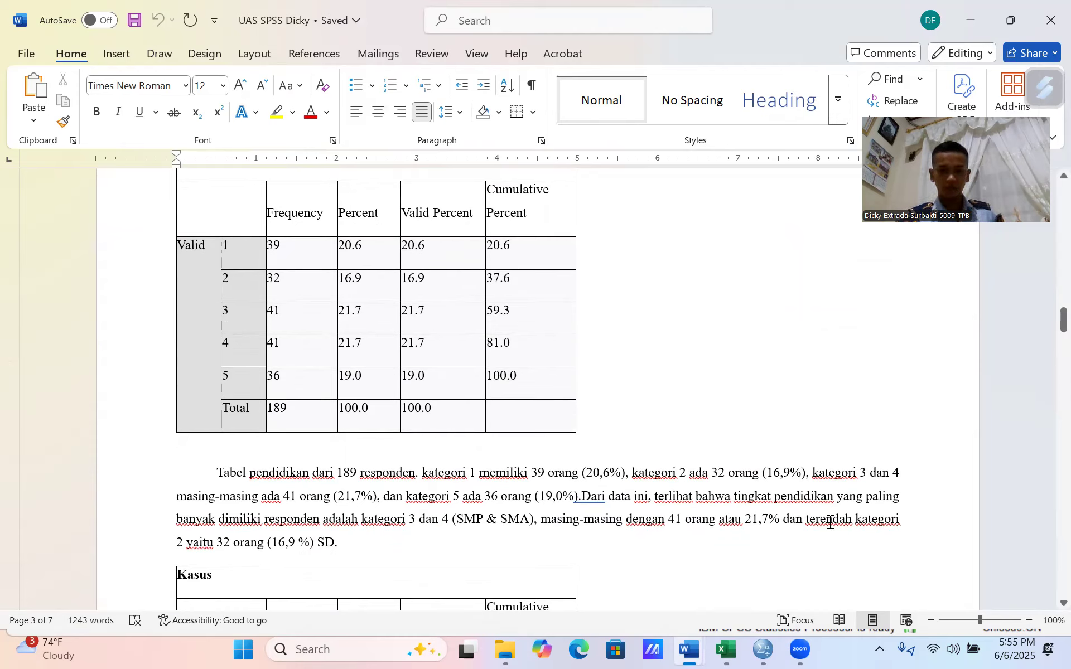
right_click(769, 553)
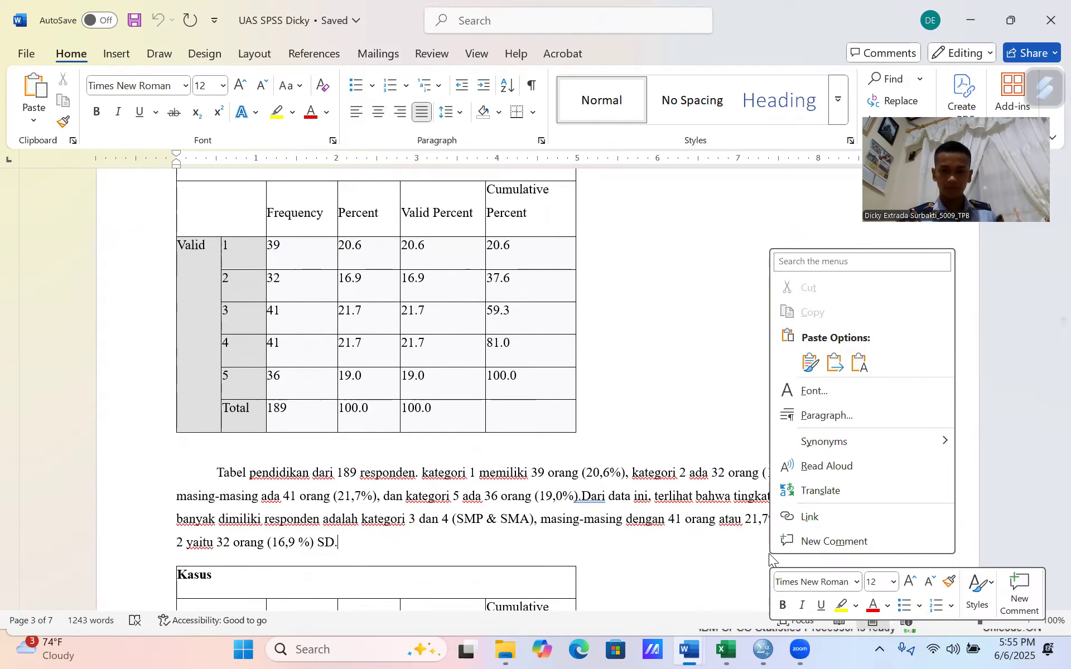
left_click(720, 547)
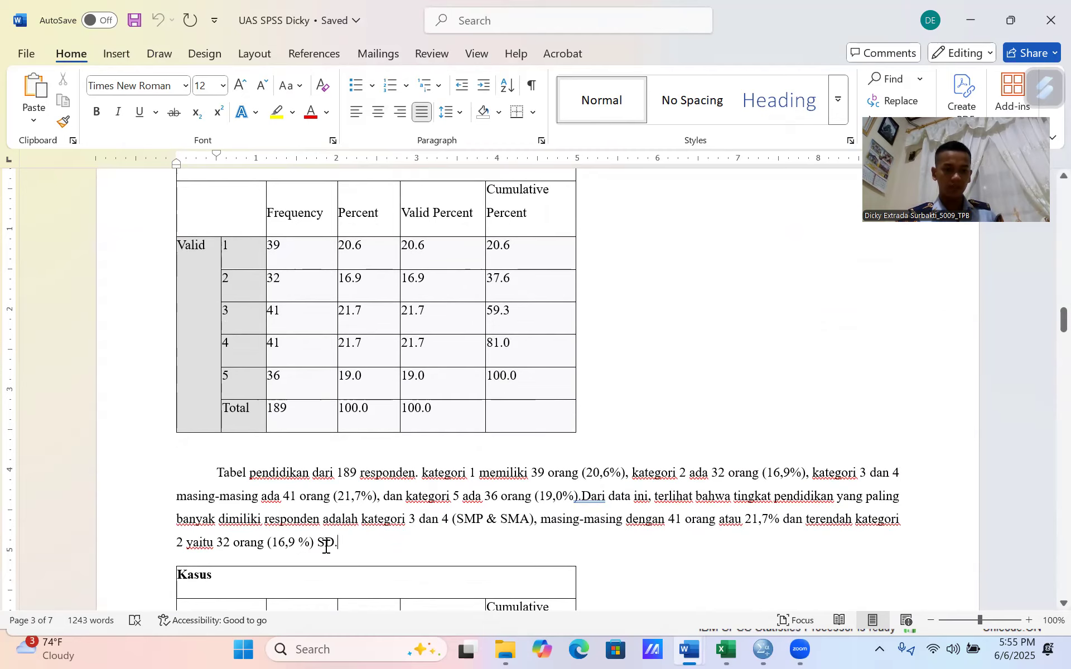
scroll(544, 548, "down", 5)
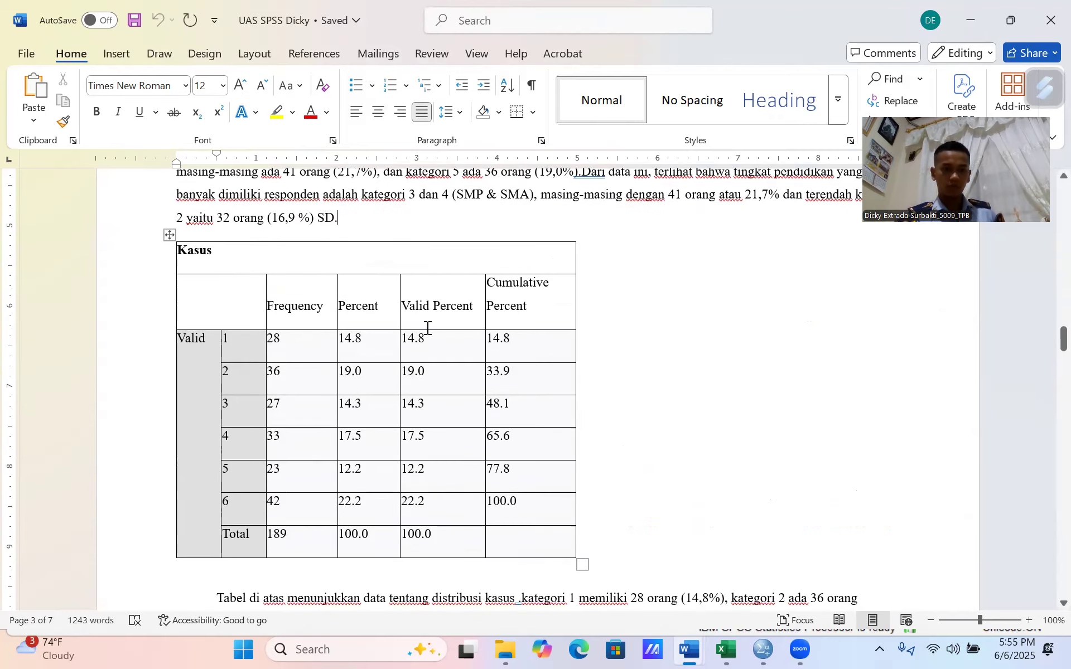
scroll(576, 439, "down", 5)
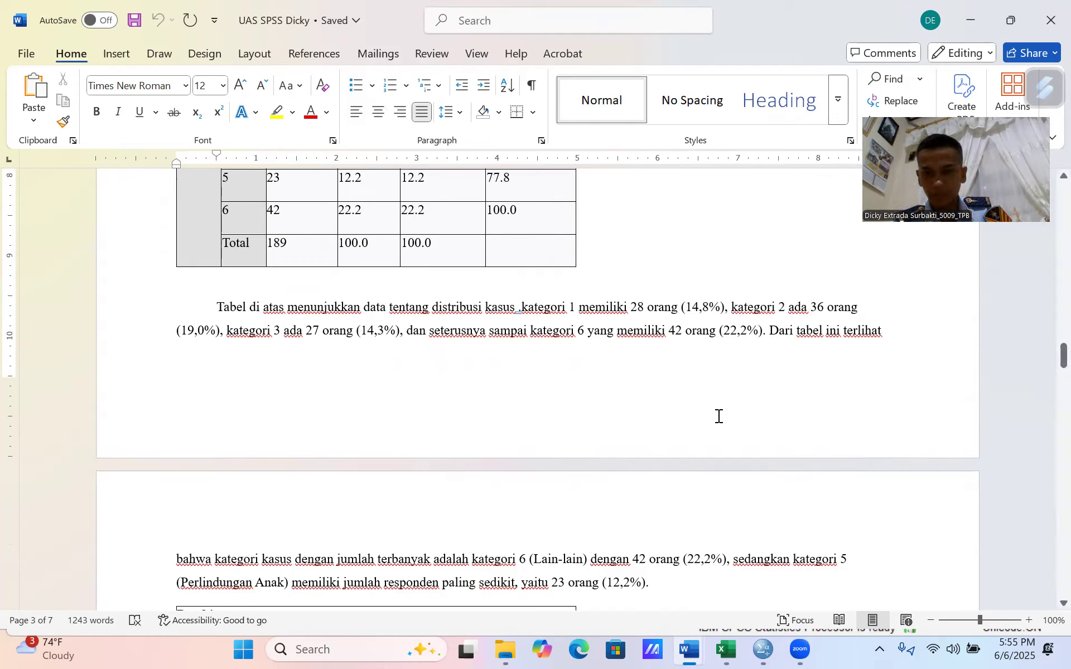
Finish reading the Kasus interpretation and compare the Pembinaan frequency table with its interpretation paragraph
scroll(719, 416, "down", 3)
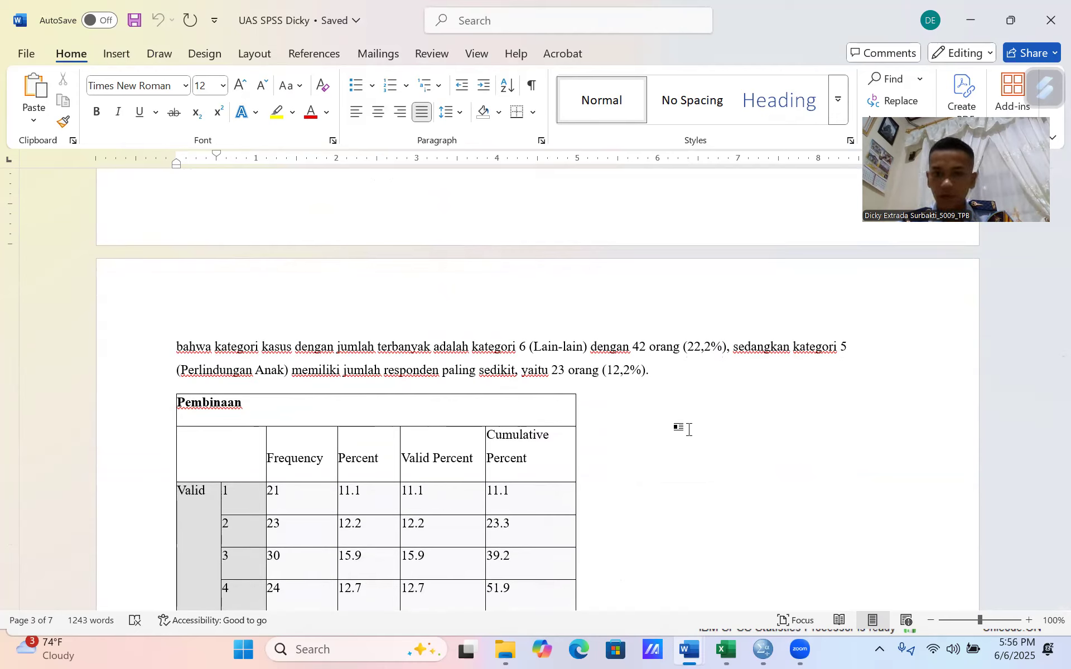
scroll(572, 431, "down", 3)
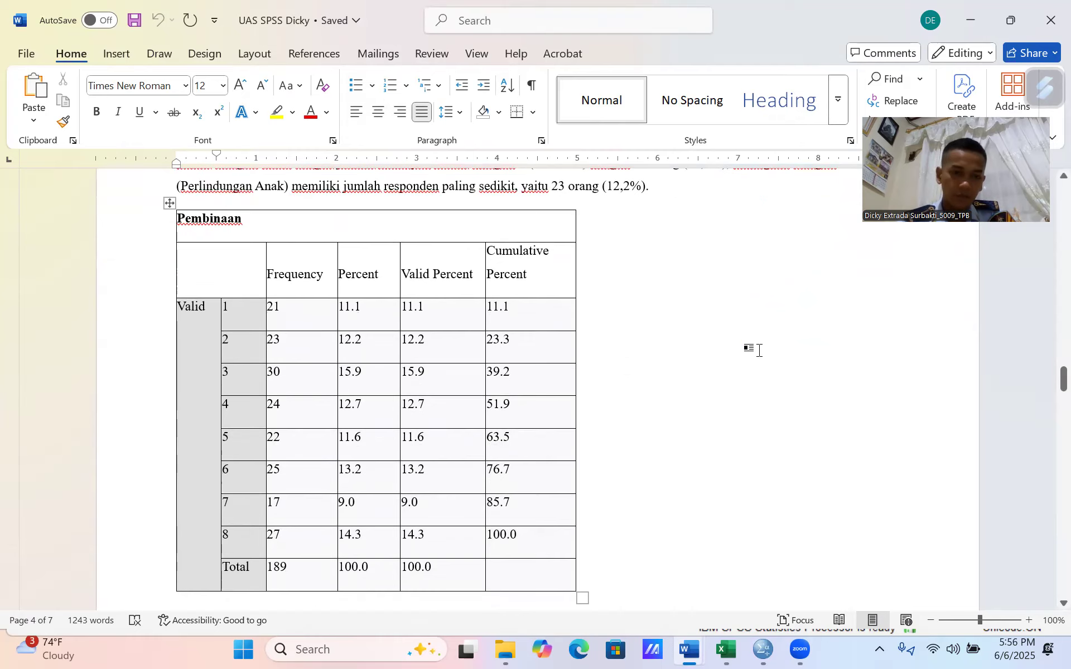
scroll(758, 350, "down", 3)
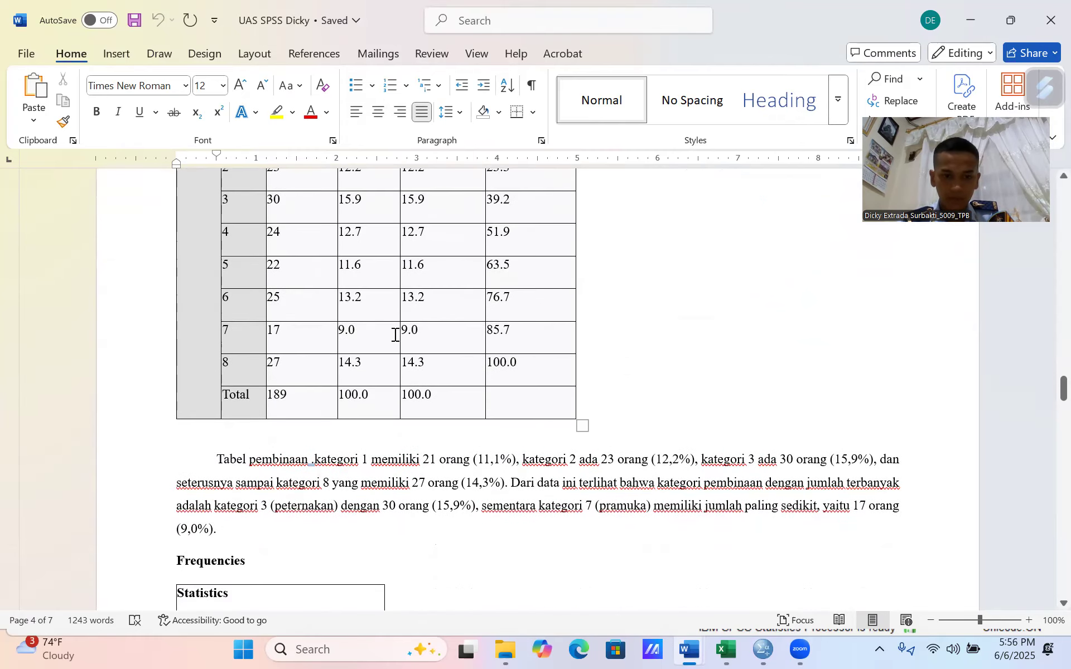
scroll(383, 256, "up", 2)
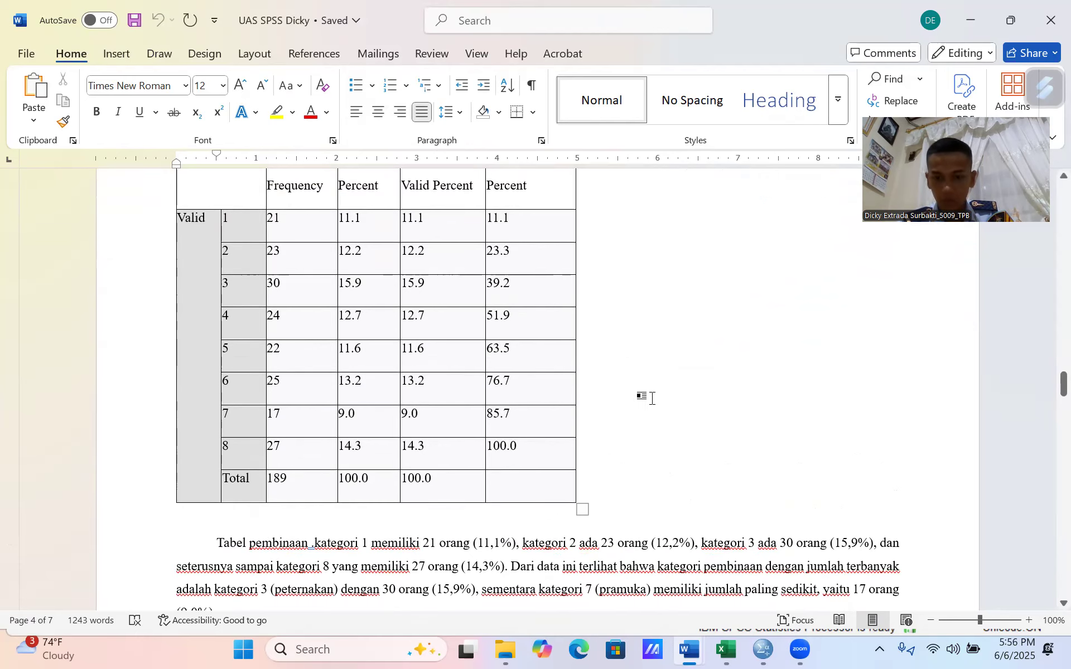
scroll(652, 398, "down", 1)
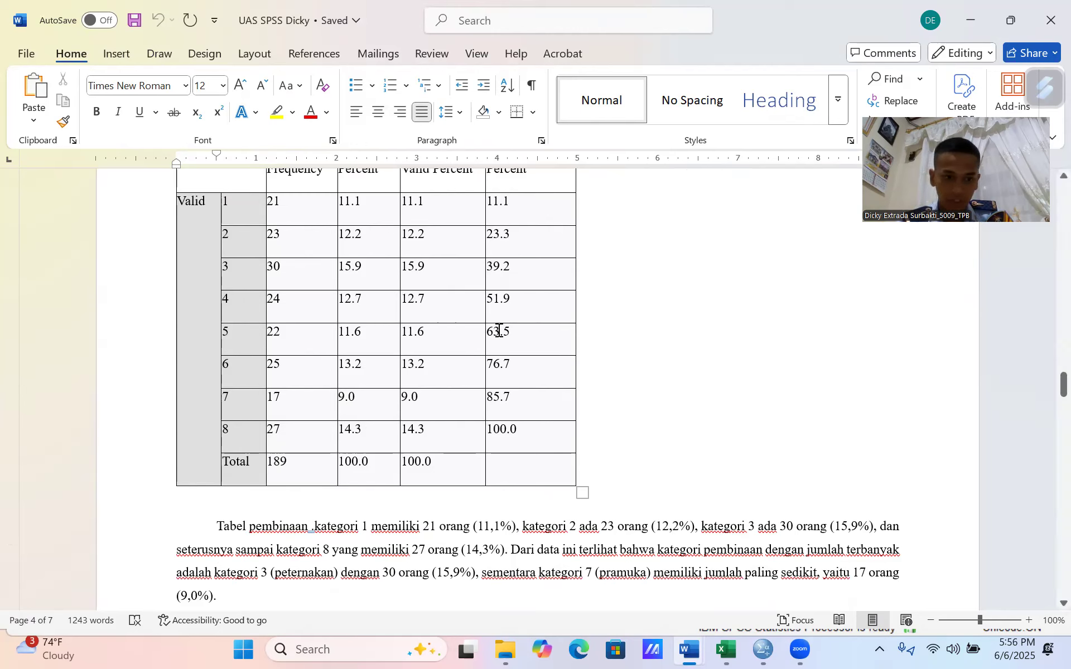
scroll(461, 328, "down", 3)
Read the Statistics table for Nilai X and Nilai Y, from the valid and missing counts through the minimum and maximum
scroll(462, 328, "down", 7)
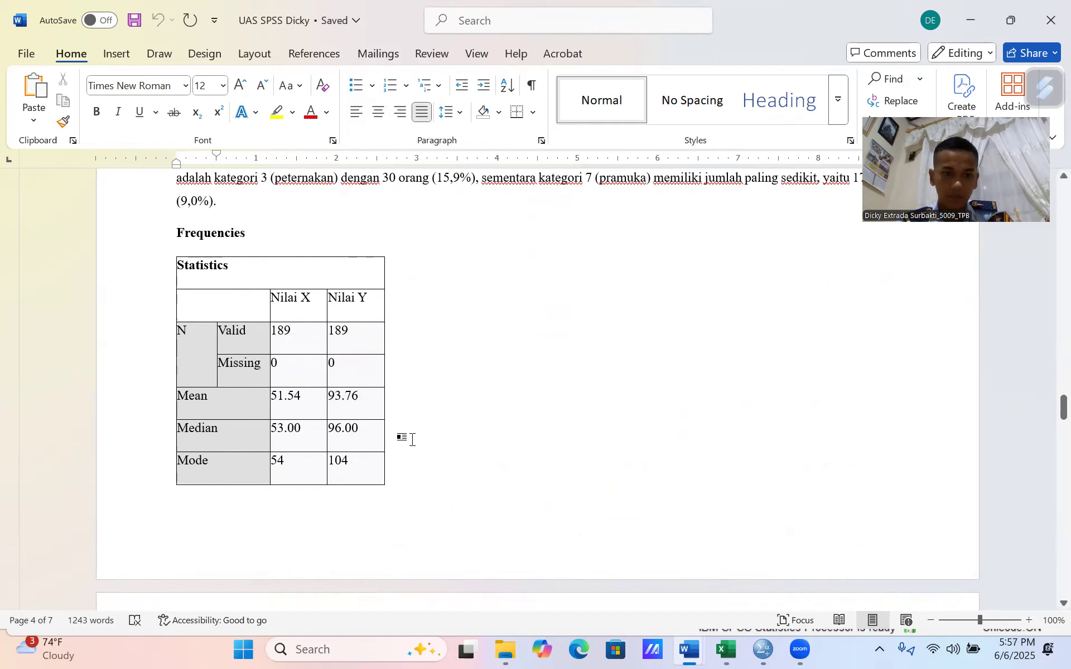
scroll(411, 440, "down", 1)
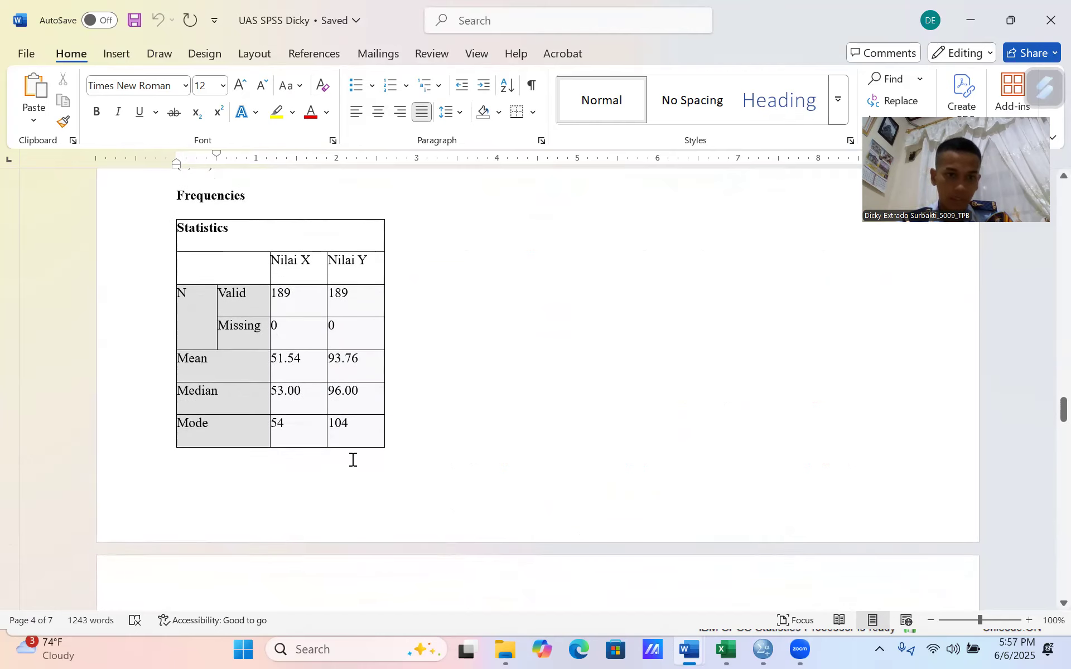
scroll(480, 466, "down", 5)
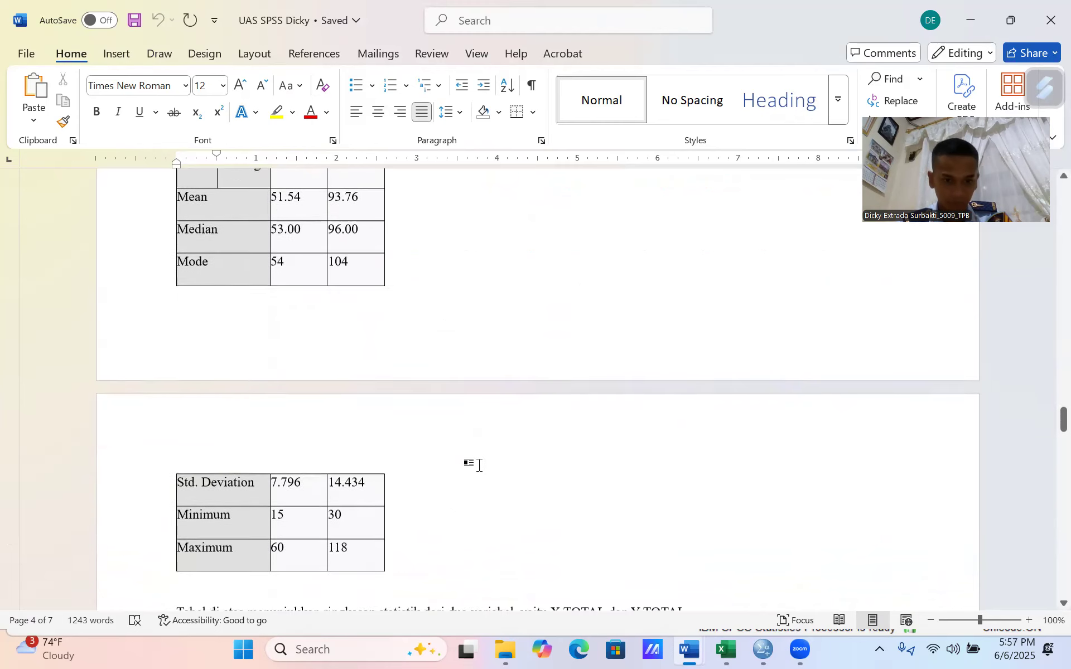
scroll(478, 465, "down", 1)
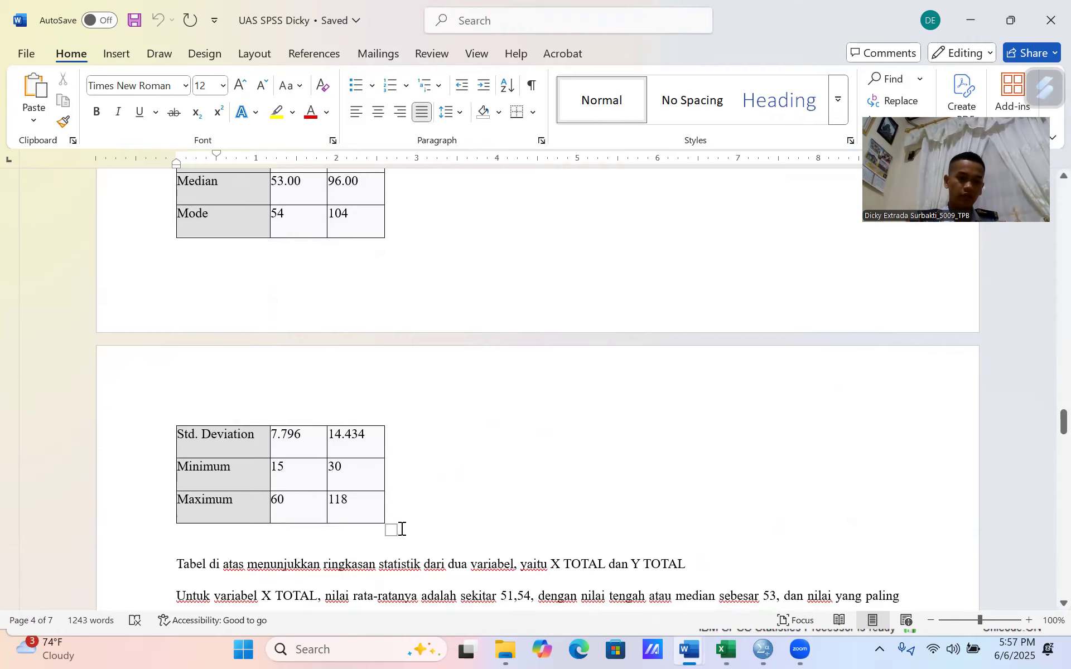
Check the X TOTAL and Y TOTAL interpretation paragraphs against the Statistics table and read the closing summary paragraph
scroll(459, 470, "down", 5)
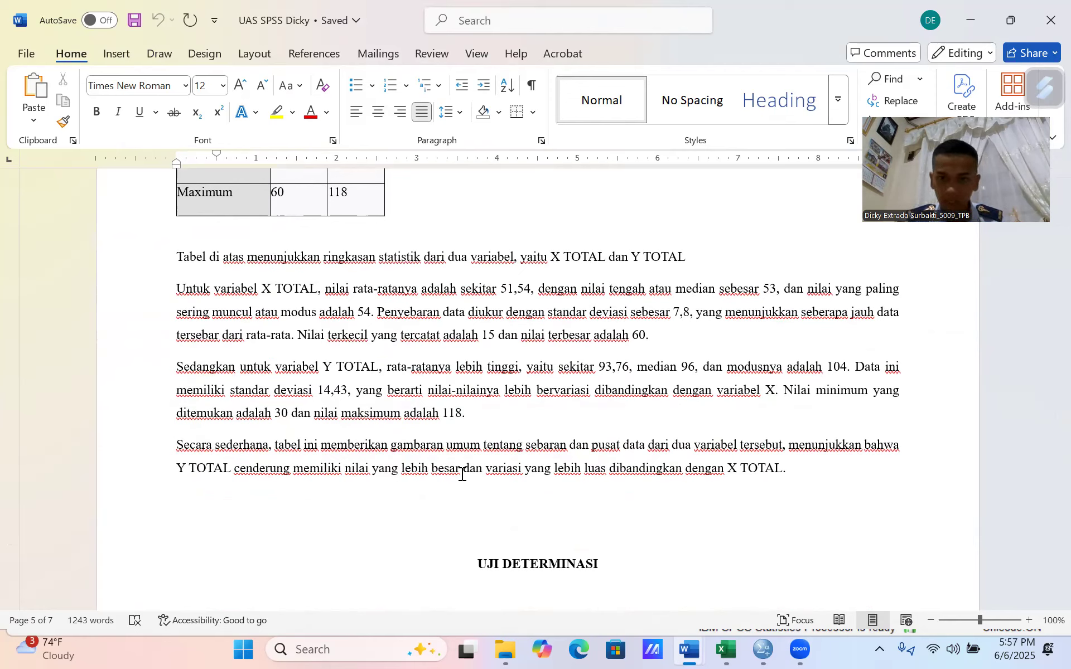
scroll(761, 346, "up", 3)
scroll(761, 346, "up", 5)
scroll(761, 346, "down", 3)
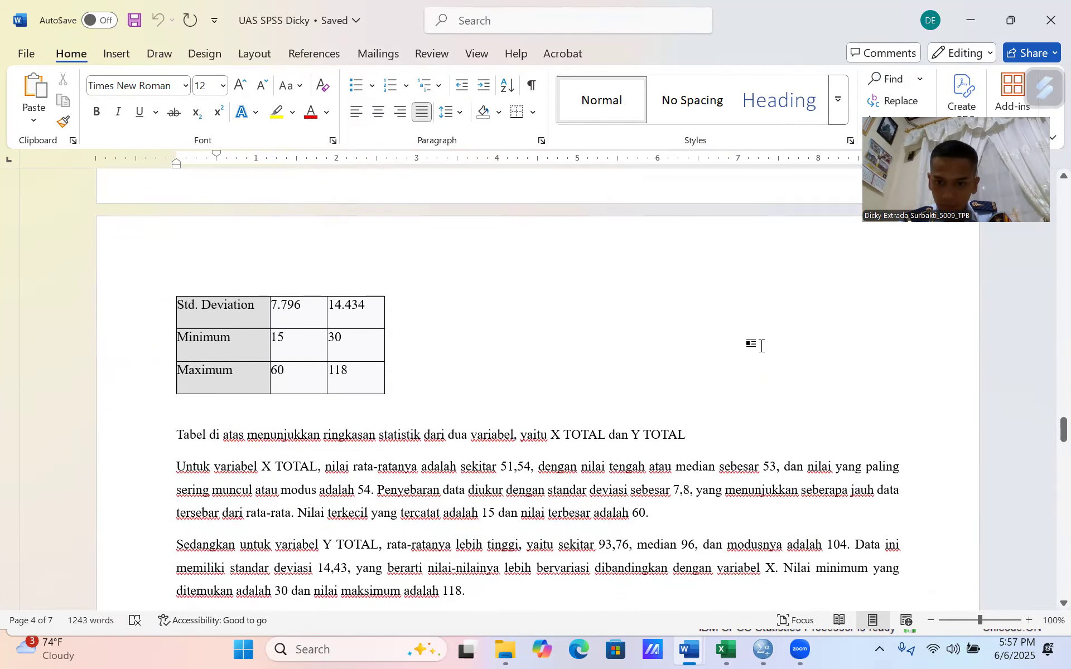
scroll(761, 346, "down", 2)
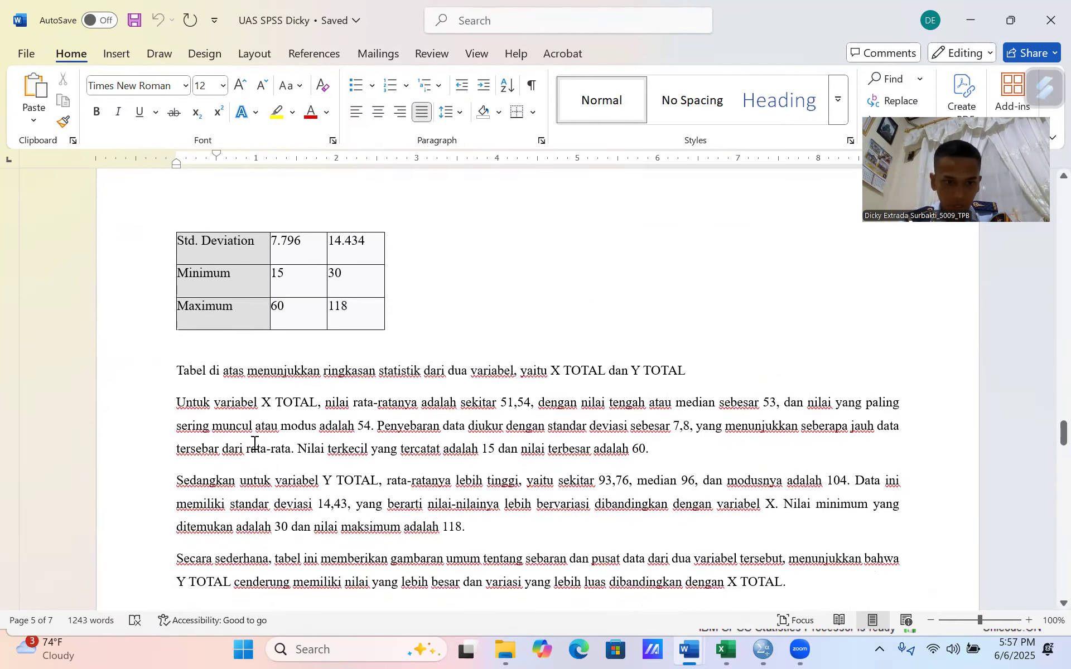
scroll(591, 477, "up", 5)
scroll(591, 477, "down", 4)
scroll(591, 477, "down", 1)
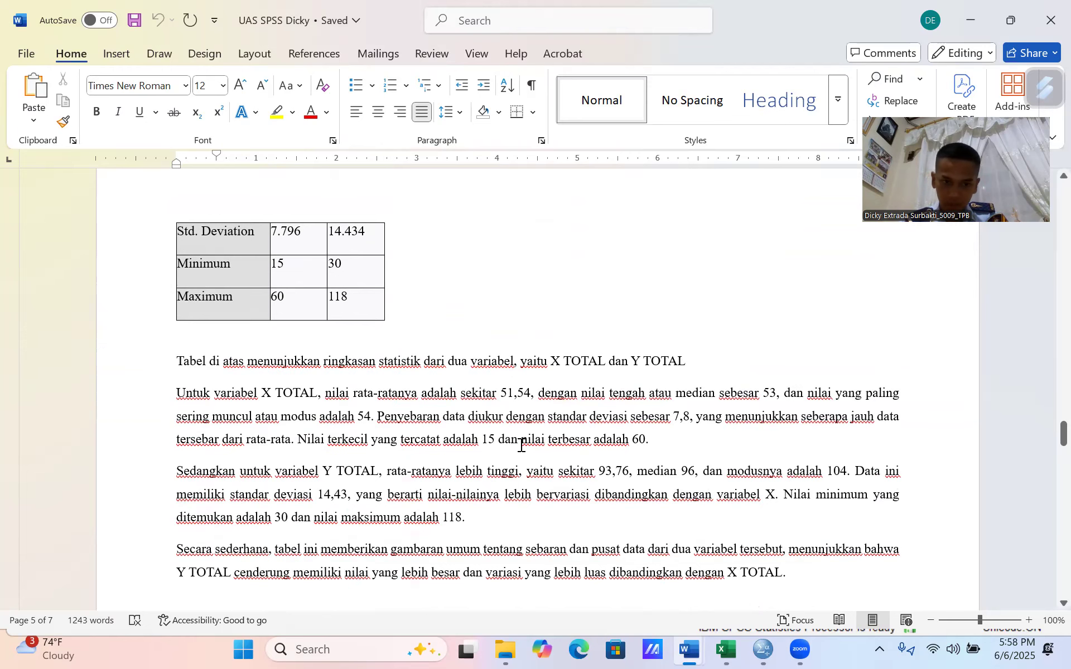
scroll(687, 445, "down", 1)
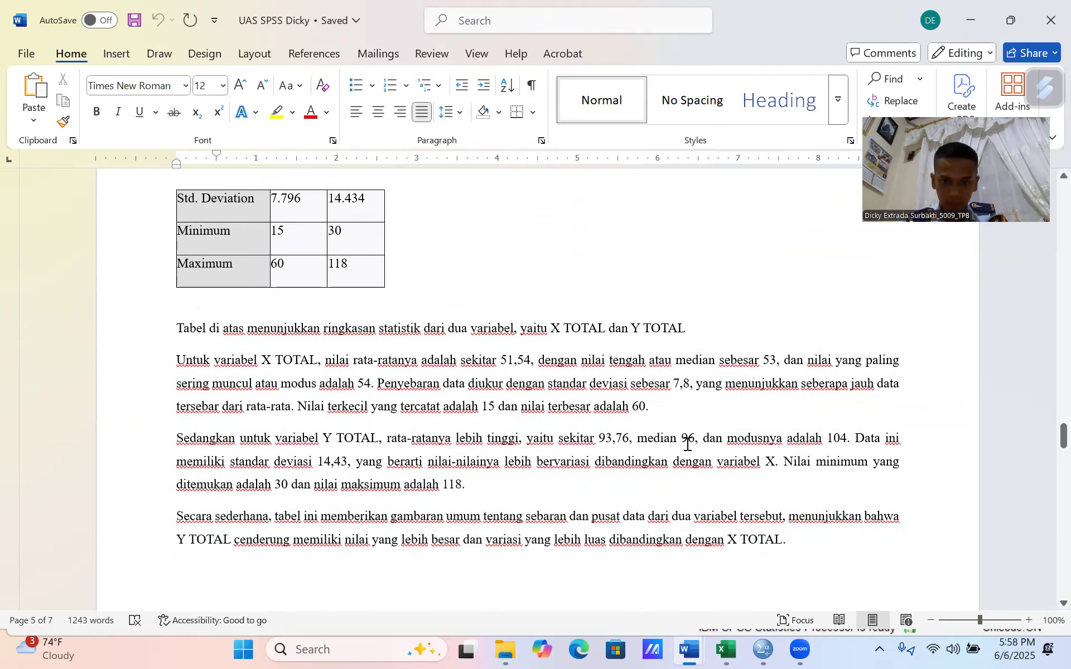
scroll(687, 444, "down", 3)
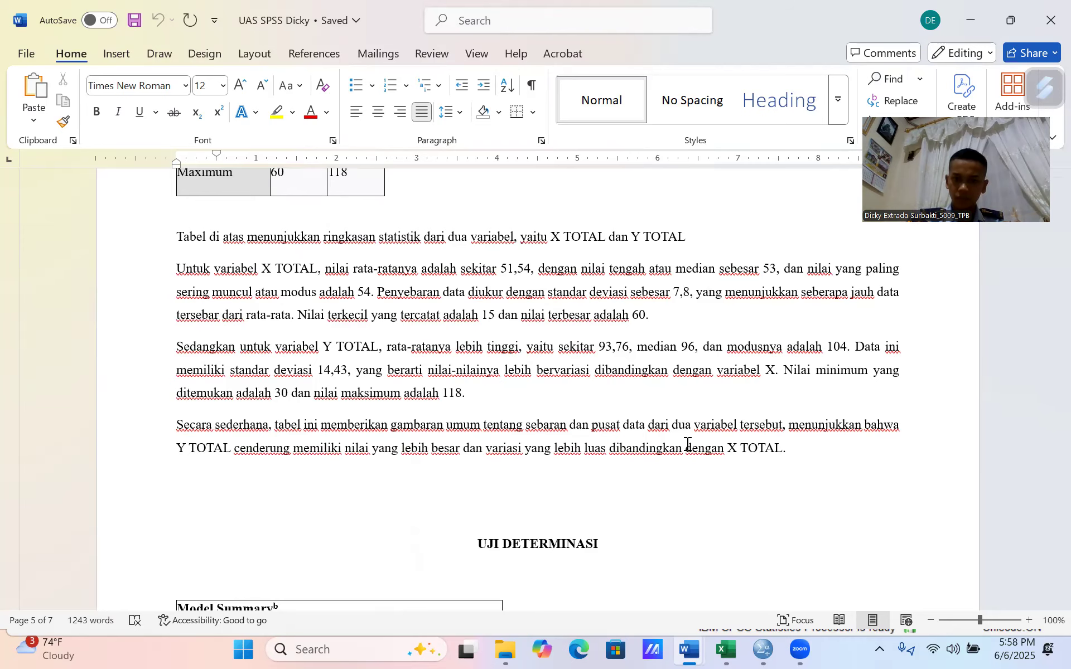
Review the Model Summary table under UJI DETERMINASI together with its interpretation of R and R Square
scroll(825, 527, "down", 5)
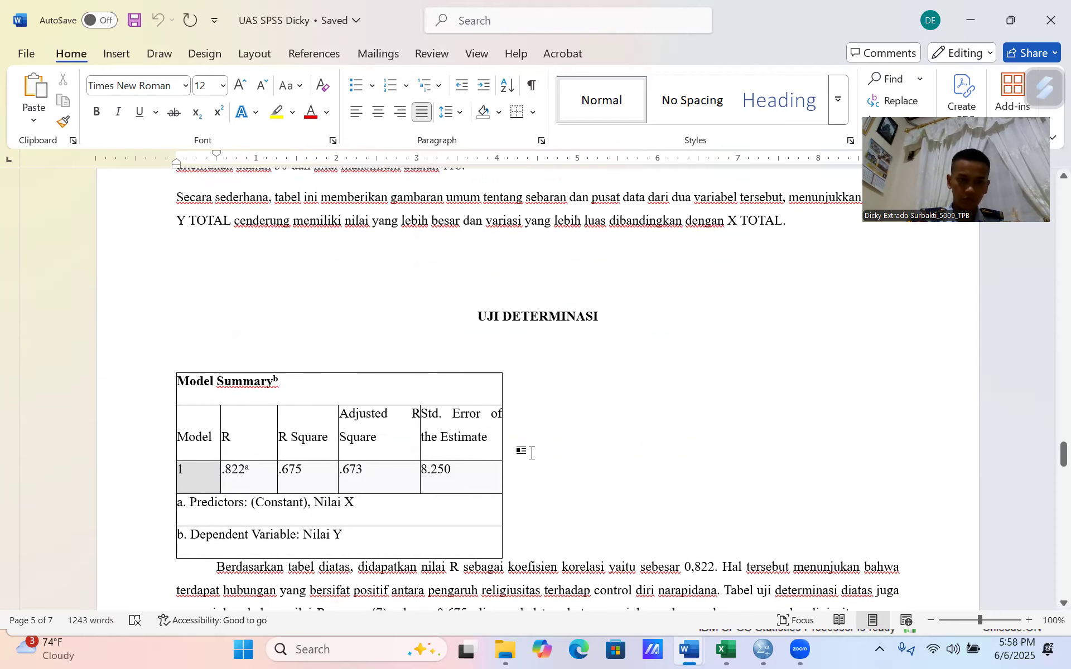
scroll(531, 453, "down", 5)
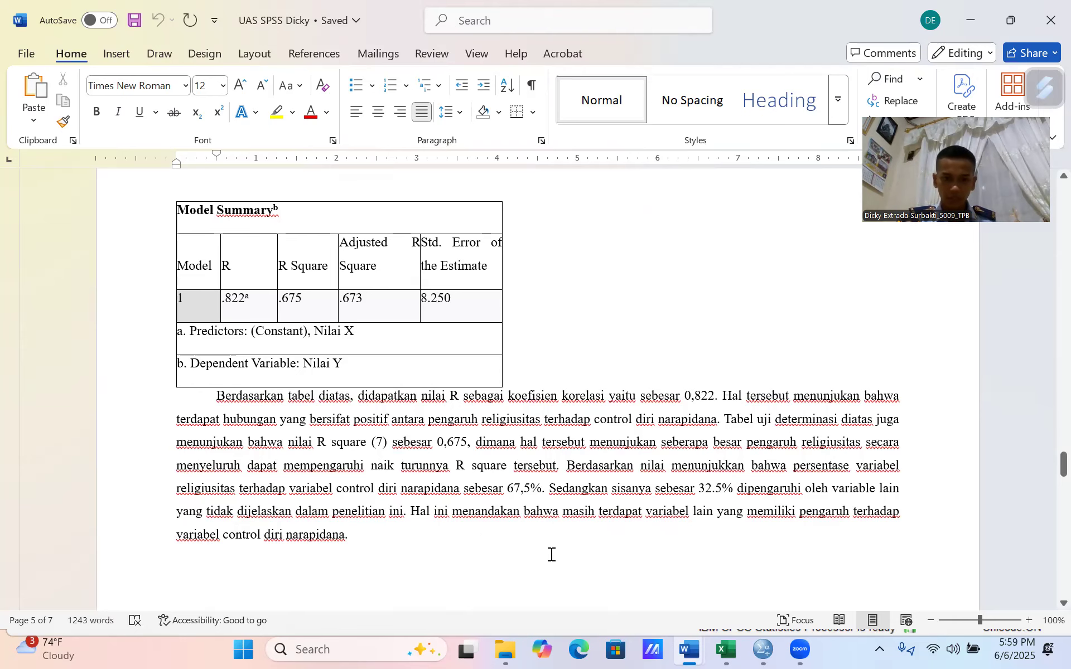
scroll(551, 554, "down", 2)
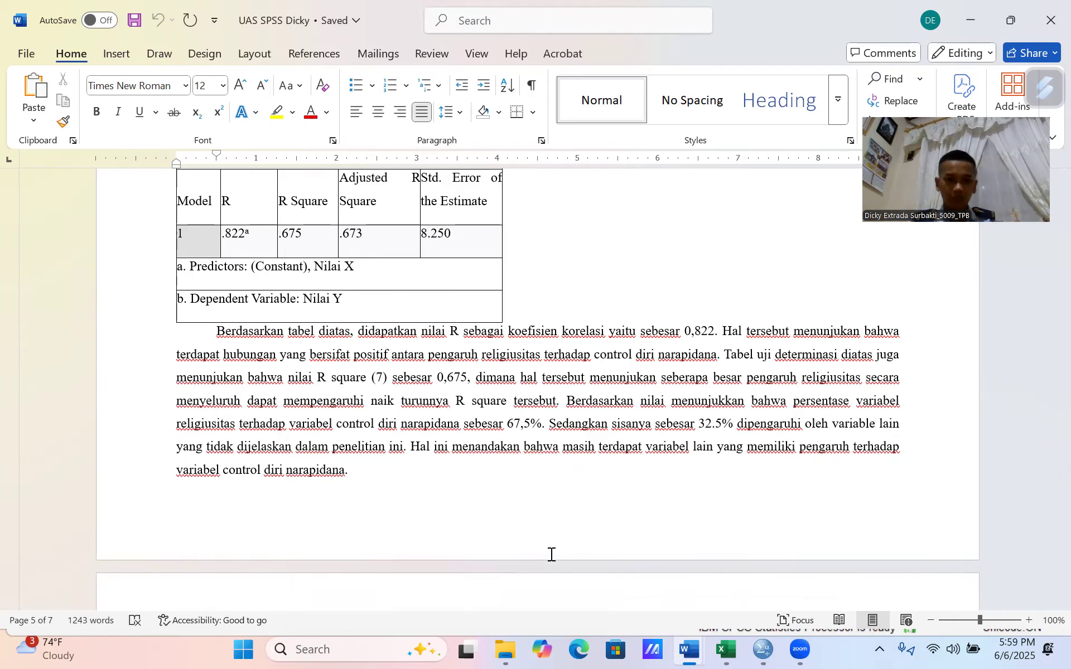
Review the ANOVA table under UJI SIGNIFIKASI and read the significance test interpretation against the 0,05 threshold
scroll(440, 521, "down", 5)
scroll(441, 523, "down", 4)
scroll(441, 523, "up", 1)
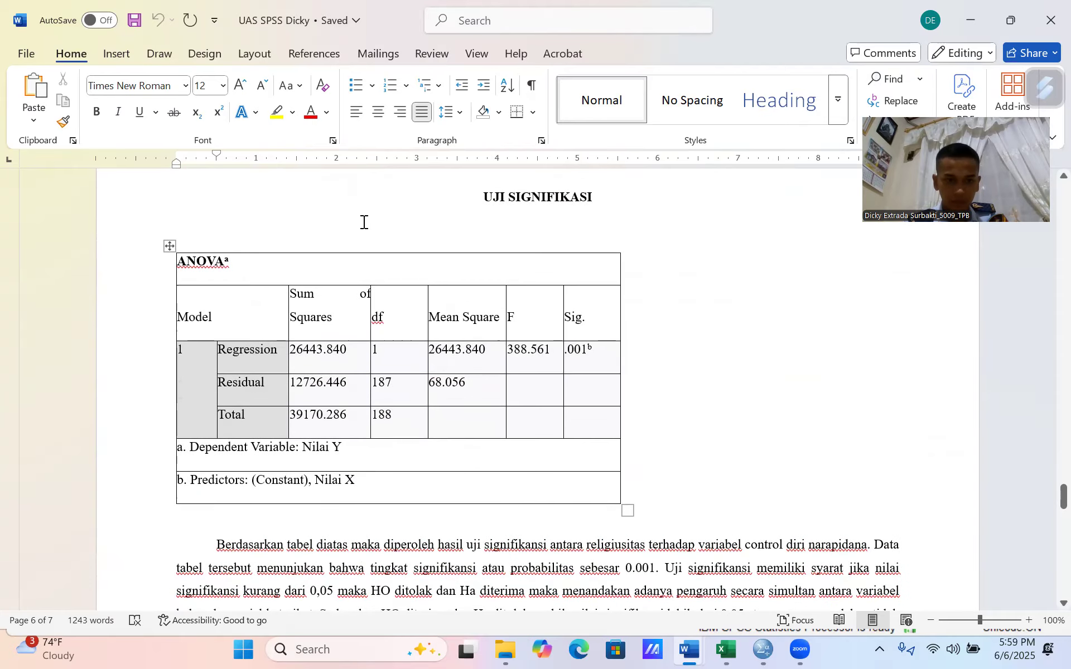
scroll(410, 530, "down", 1)
scroll(410, 530, "down", 3)
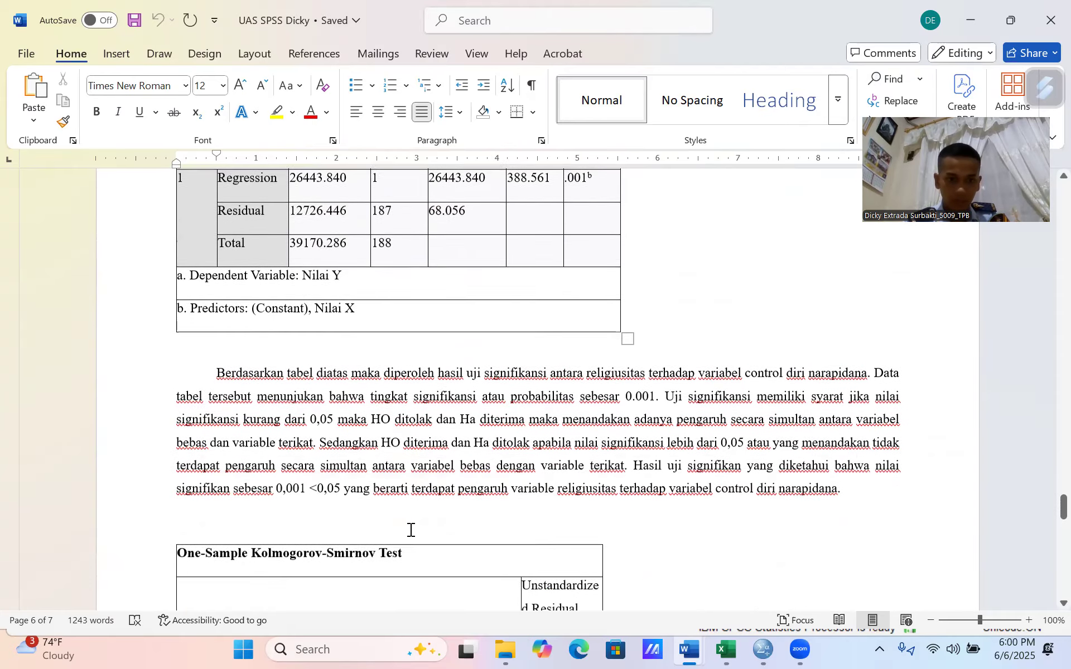
scroll(410, 530, "up", 1)
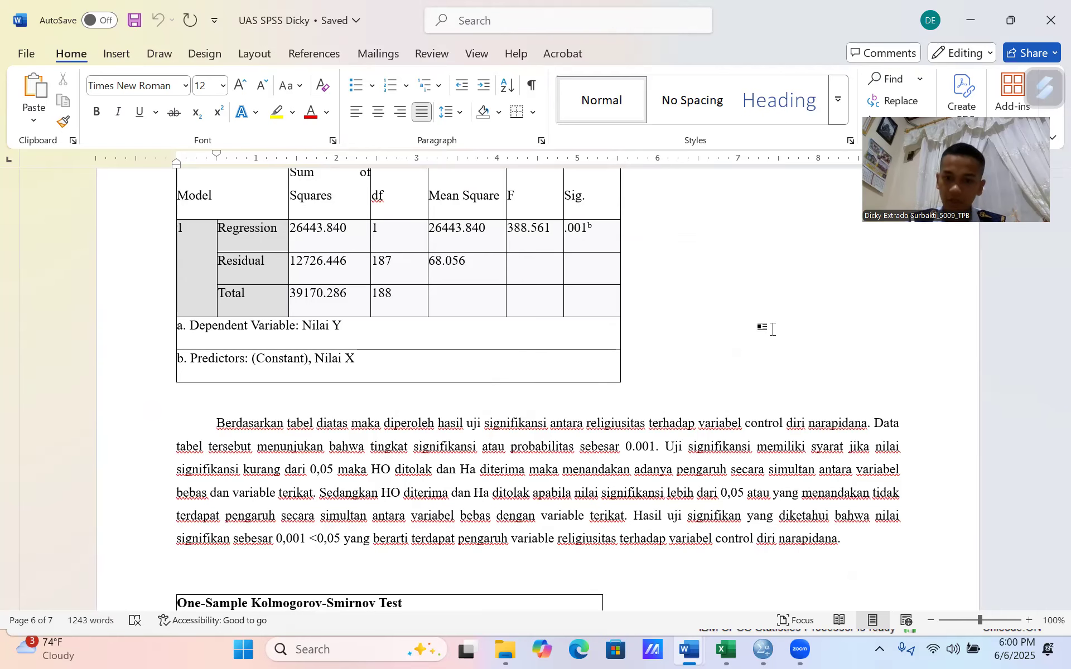
Examine the One-Sample Kolmogorov-Smirnov Test table and compare its Asymp. Sig. (2-tailed) row with the normality interpretation paragraph
scroll(772, 329, "down", 12)
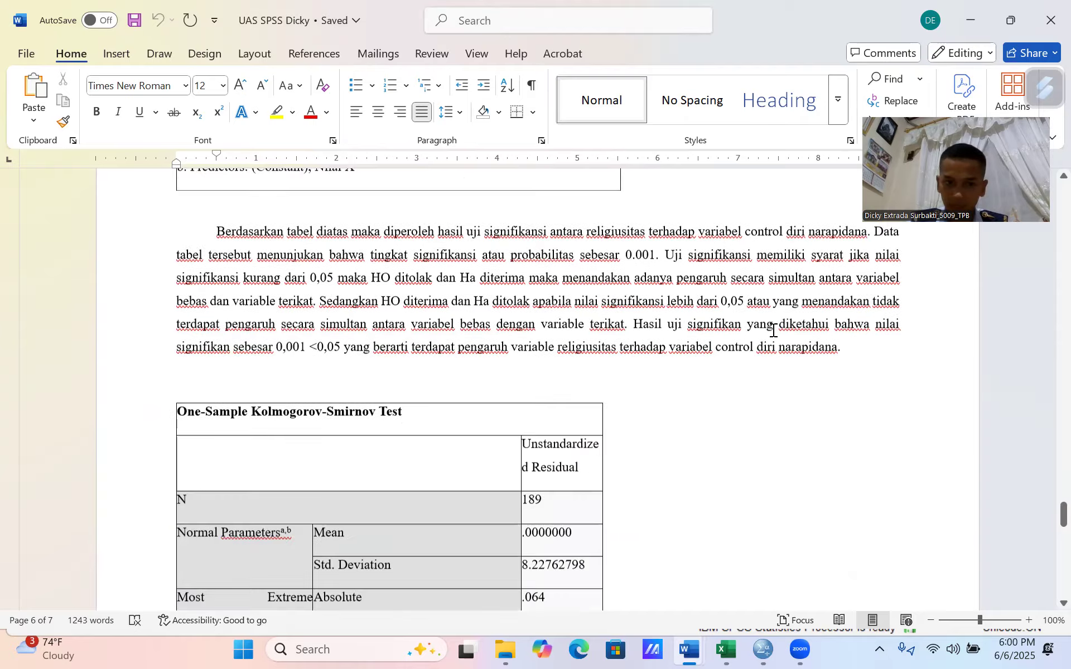
scroll(773, 330, "down", 2)
scroll(772, 330, "up", 1)
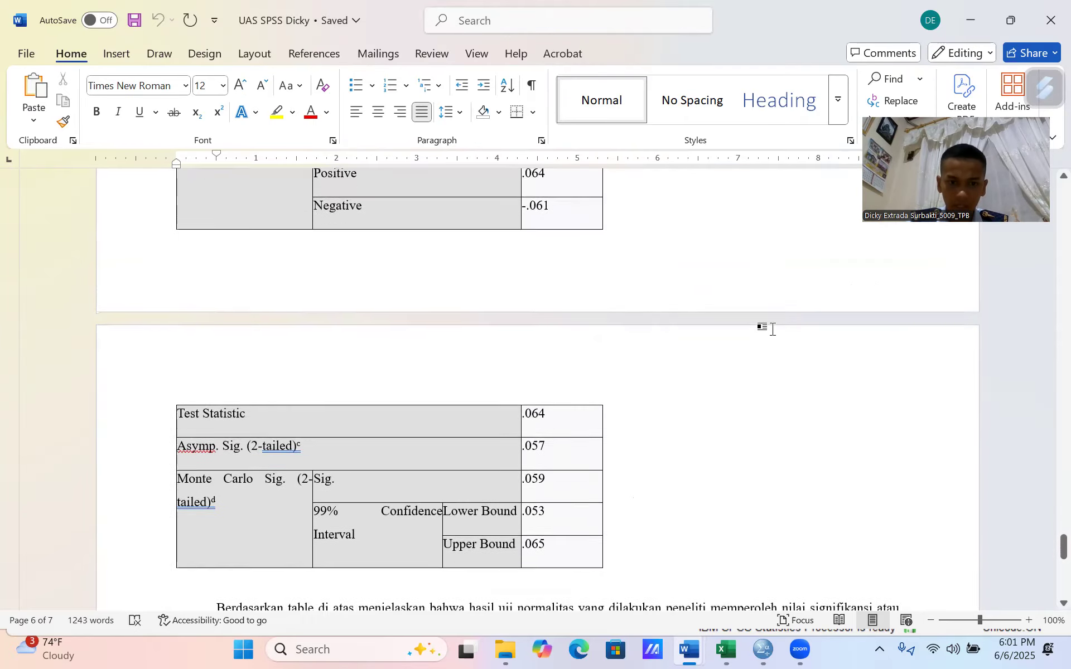
scroll(772, 330, "down", 6)
scroll(772, 331, "up", 10)
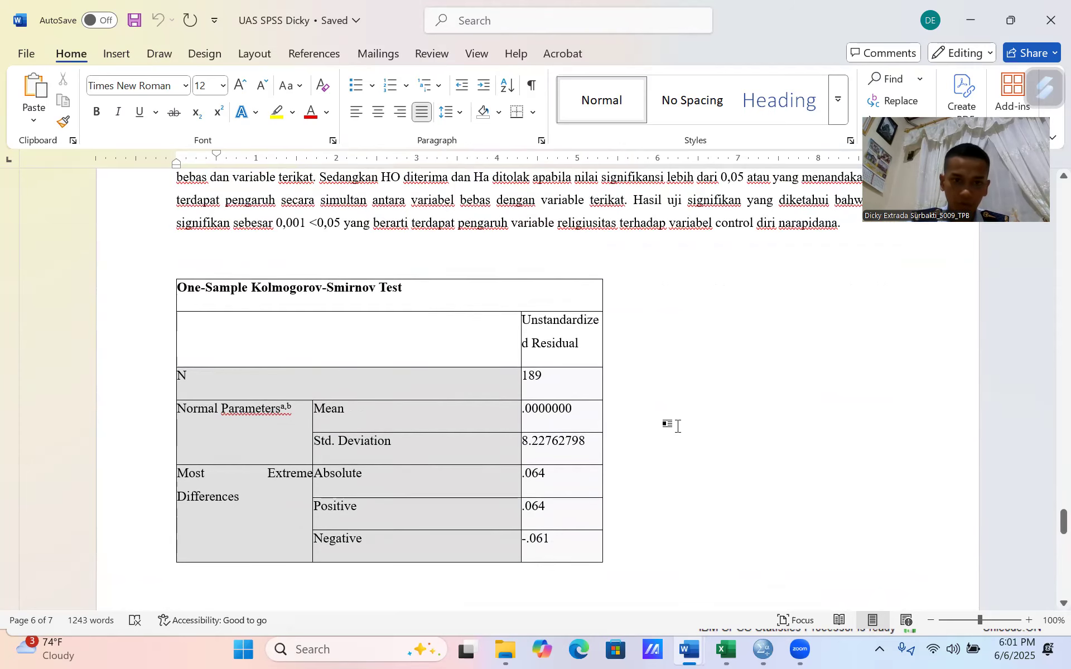
scroll(677, 426, "down", 15)
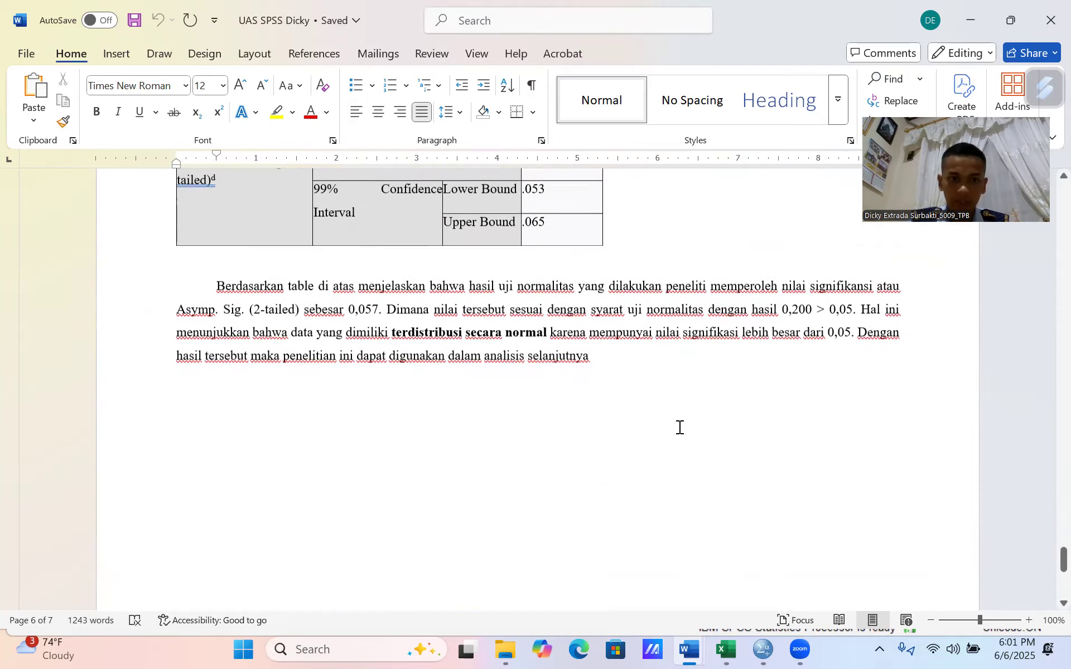
scroll(679, 427, "up", 6)
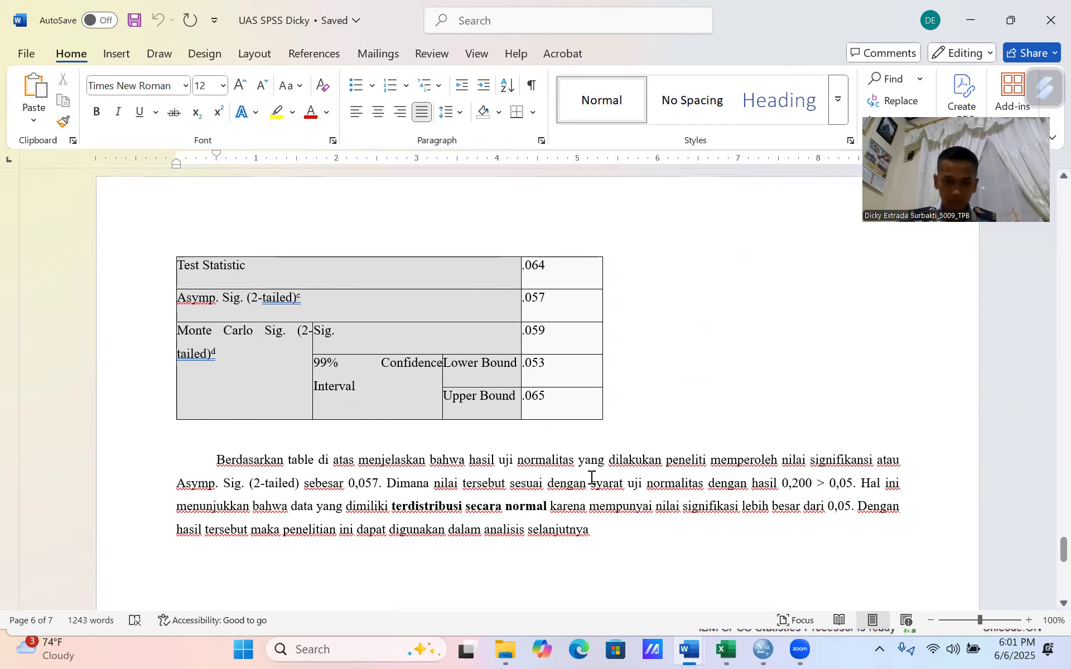
scroll(554, 543, "down", 5)
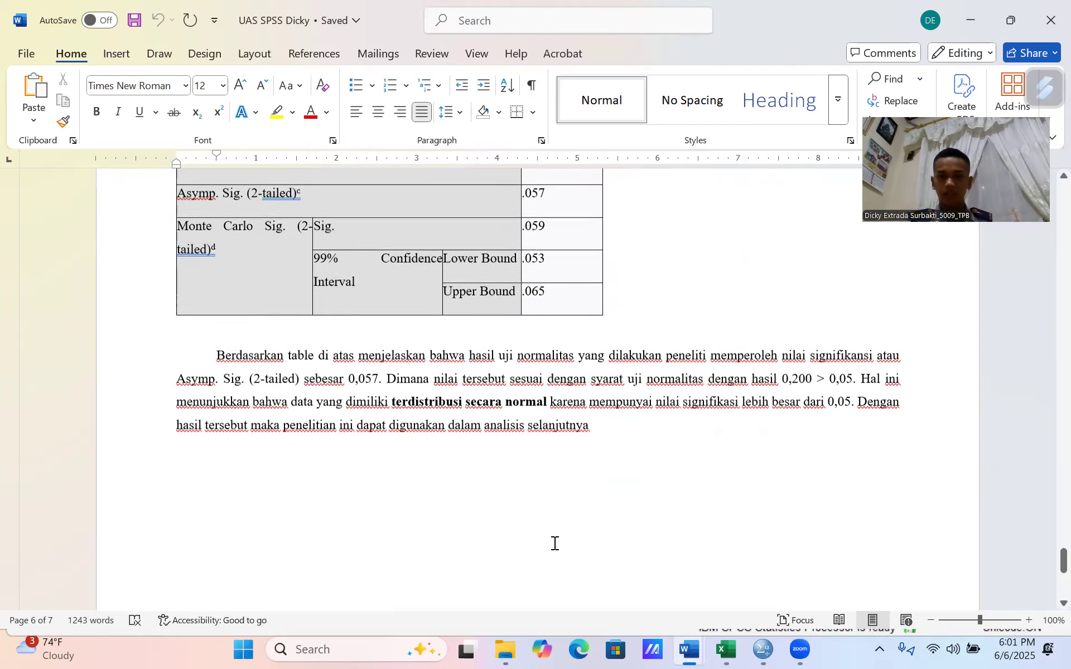
scroll(555, 543, "up", 3)
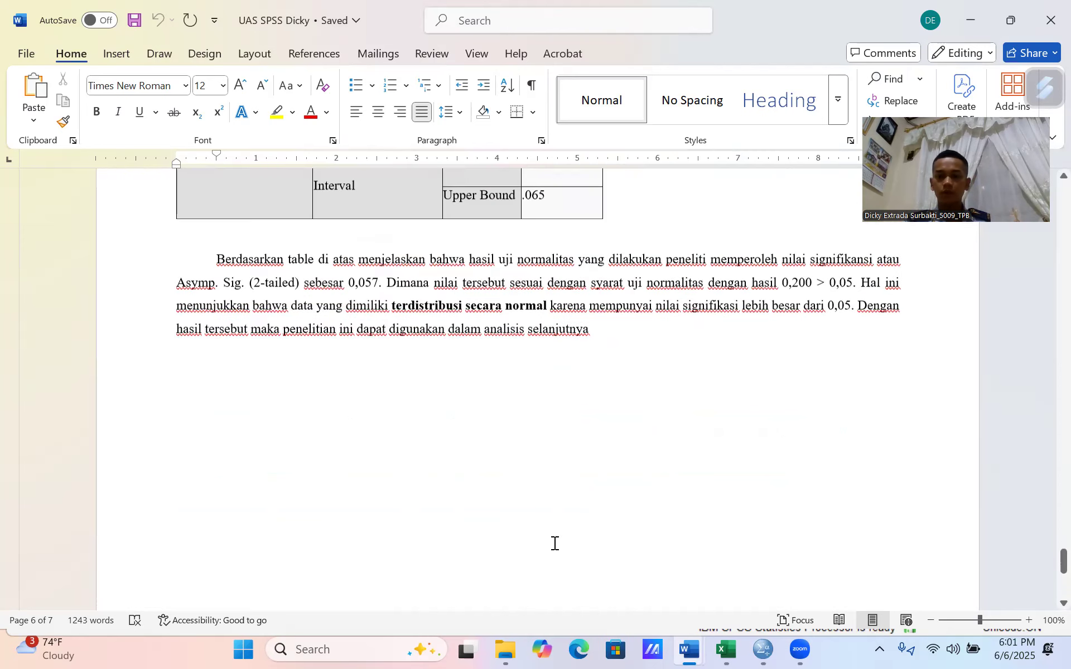